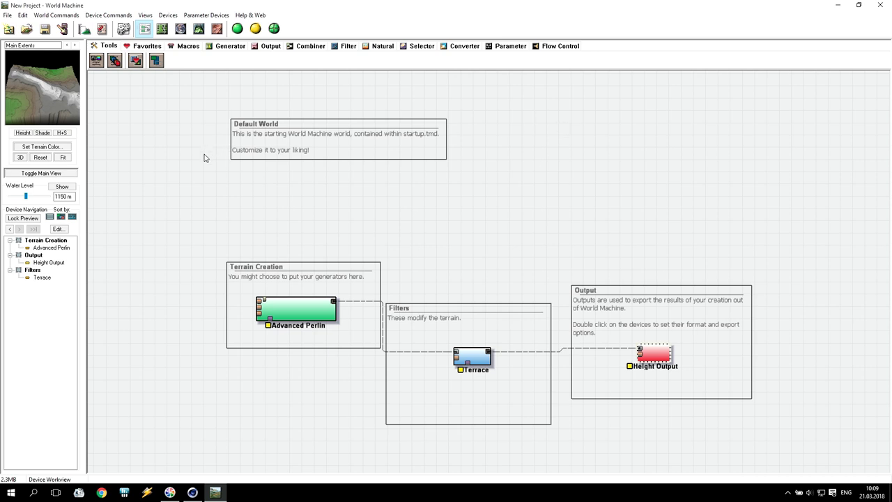
- View the program's version information in the About screen, then close it
{"action": "left_click", "coordinate": [244, 18]}
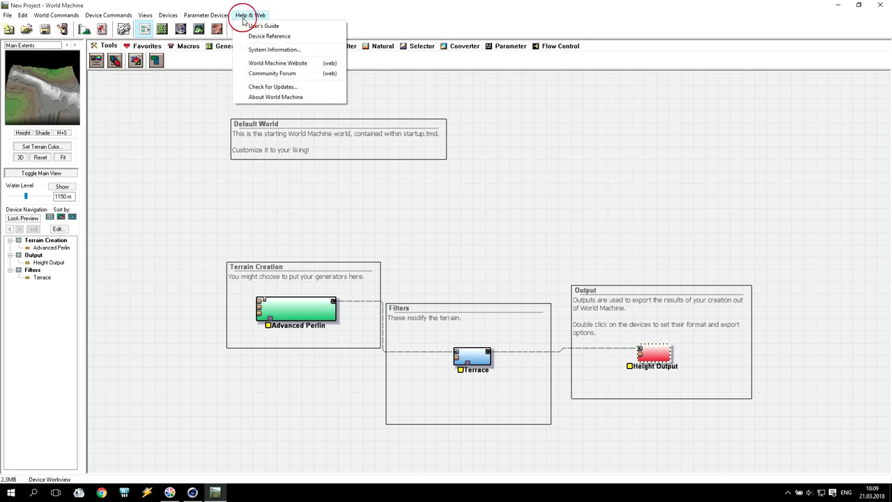
{"action": "left_click", "coordinate": [253, 98]}
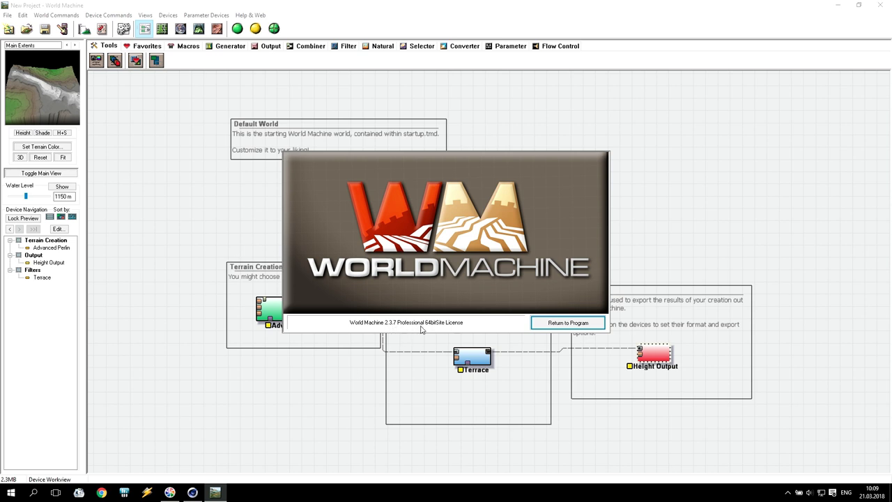
{"action": "left_click", "coordinate": [575, 324]}
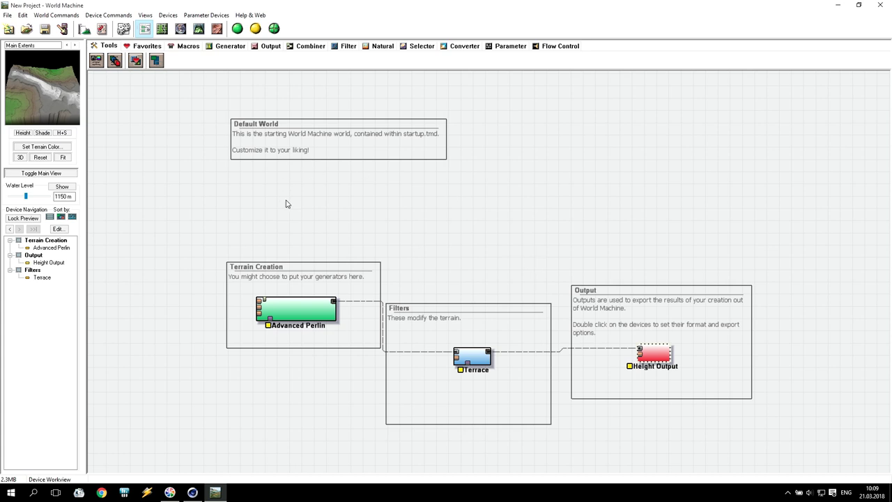
- Delete the Default World, Terrain Creation, Filters and Output groups
{"action": "double_click", "coordinate": [252, 152]}
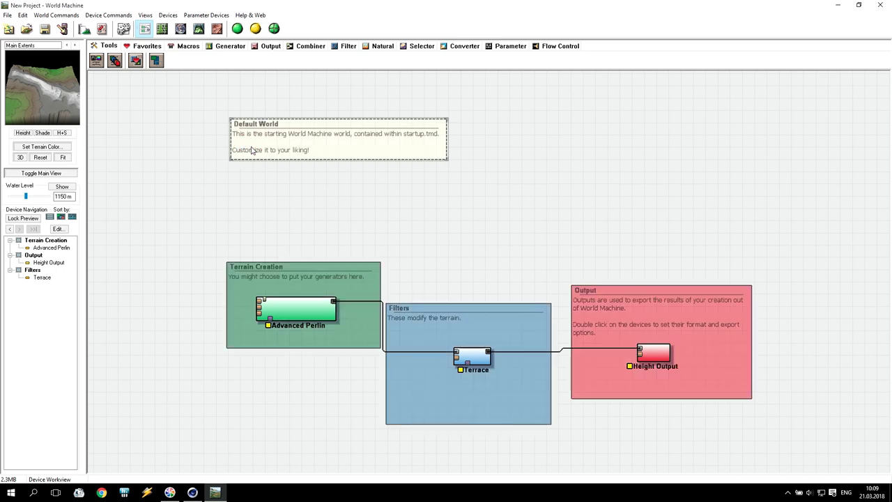
{"action": "left_click", "coordinate": [474, 267]}
{"action": "left_click", "coordinate": [326, 273]}
{"action": "key", "text": "Delete"}
{"action": "left_click", "coordinate": [474, 267]}
{"action": "left_click", "coordinate": [460, 314]}
{"action": "key", "text": "Delete"}
{"action": "left_click", "coordinate": [484, 270]}
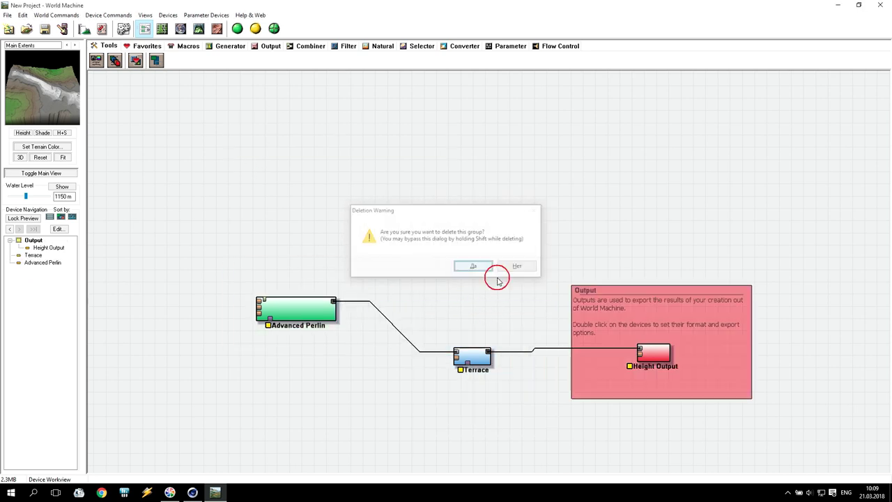
{"action": "left_click", "coordinate": [586, 304]}
{"action": "left_click", "coordinate": [474, 267]}
- Delete the default Perlin, Terrace and Height Output devices
{"action": "left_click_drag", "start_coordinate": [254, 232], "coordinate": [715, 399]}
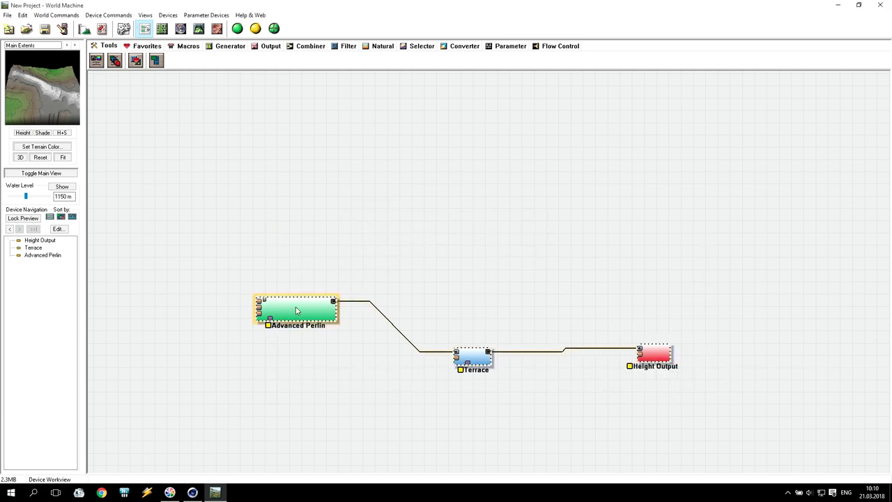
{"action": "key", "text": "Delete"}
{"action": "left_click", "coordinate": [471, 267]}
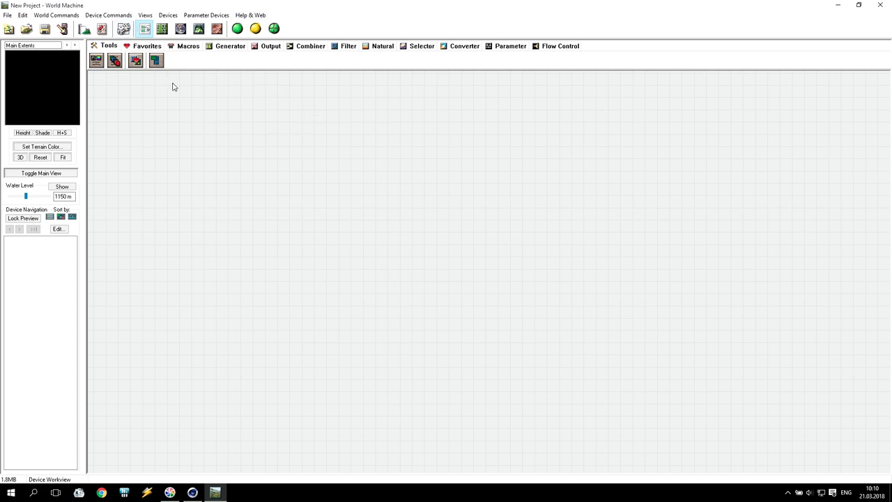
- In World Extents and Resolution, uncheck +1 and set the resolution to 1024 x 1024
{"action": "left_click", "coordinate": [82, 33]}
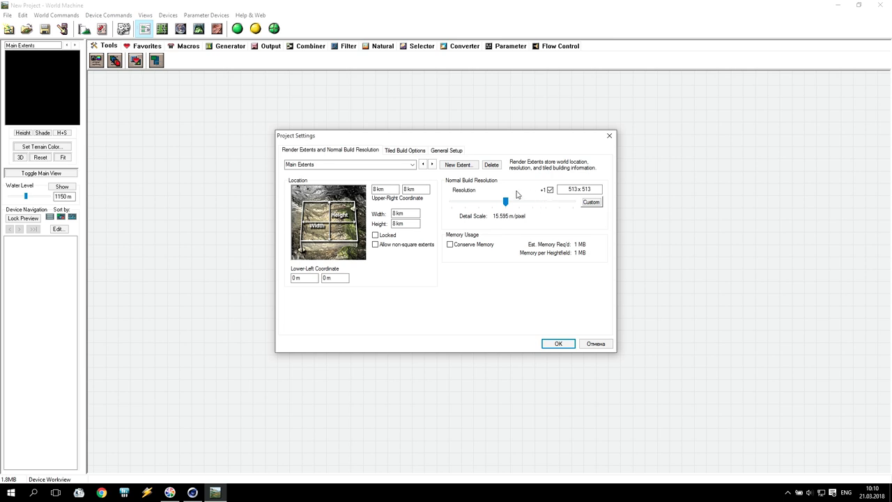
{"action": "left_click", "coordinate": [550, 190]}
{"action": "double_click", "coordinate": [575, 189]}
{"action": "left_click_drag", "start_coordinate": [575, 189], "coordinate": [591, 189]}
{"action": "left_click_drag", "start_coordinate": [505, 202], "coordinate": [572, 207]}
{"action": "left_click", "coordinate": [566, 191]}
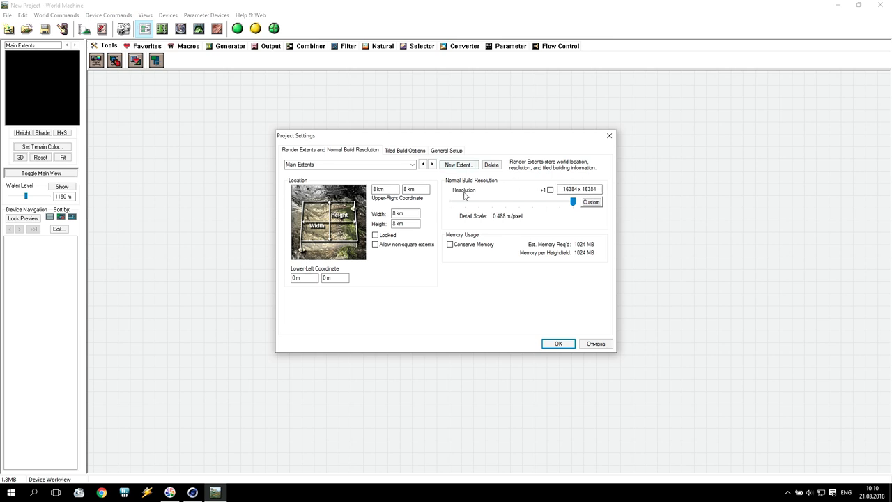
{"action": "left_click_drag", "start_coordinate": [561, 187], "coordinate": [596, 190]}
{"action": "left_click_drag", "start_coordinate": [573, 202], "coordinate": [518, 202]}
{"action": "left_click", "coordinate": [560, 343]}
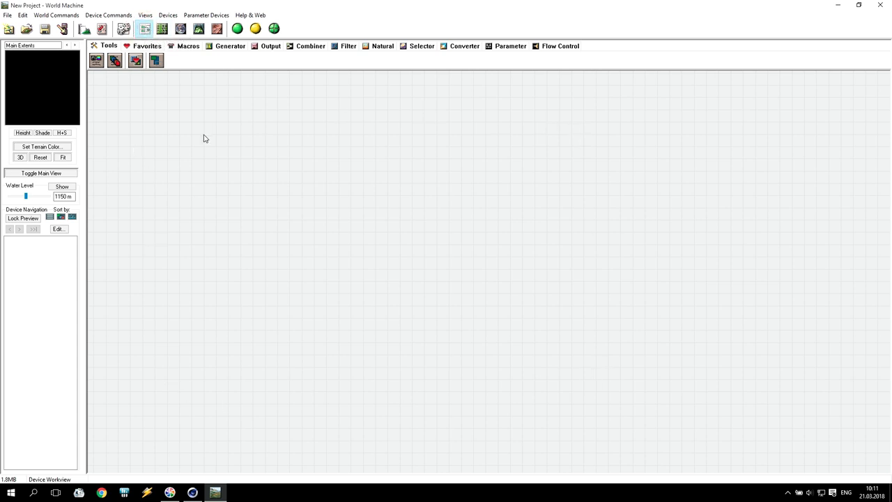
- Place Gradient and Voronoi generators in the workview and select both
{"action": "left_click", "coordinate": [188, 48]}
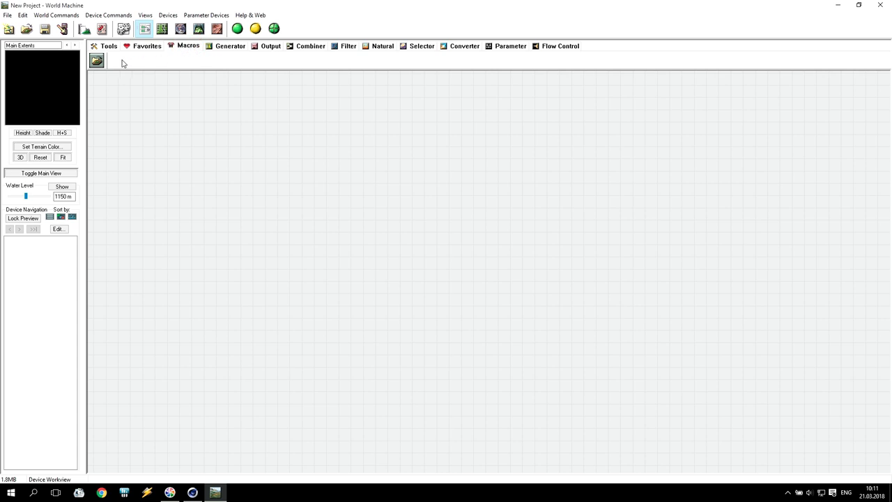
{"action": "left_click", "coordinate": [230, 47]}
{"action": "left_click_drag", "start_coordinate": [174, 61], "coordinate": [208, 93]}
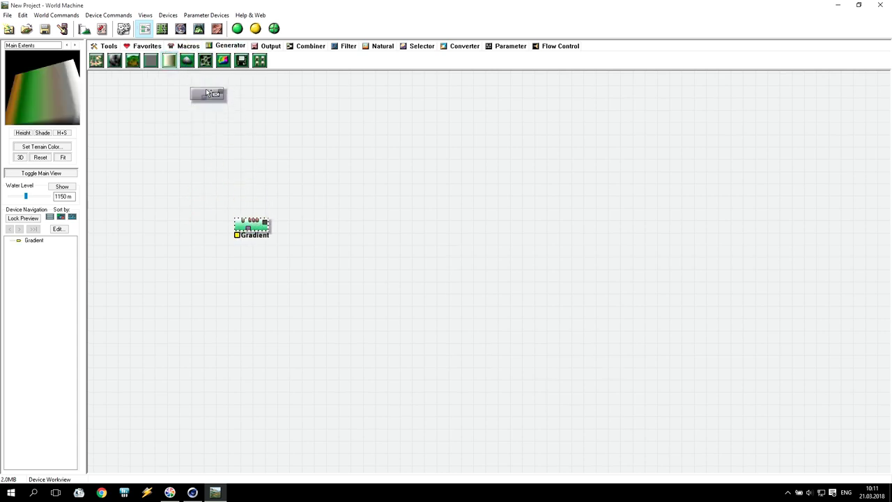
{"action": "left_click_drag", "start_coordinate": [205, 61], "coordinate": [342, 207]}
{"action": "left_click", "coordinate": [333, 147]}
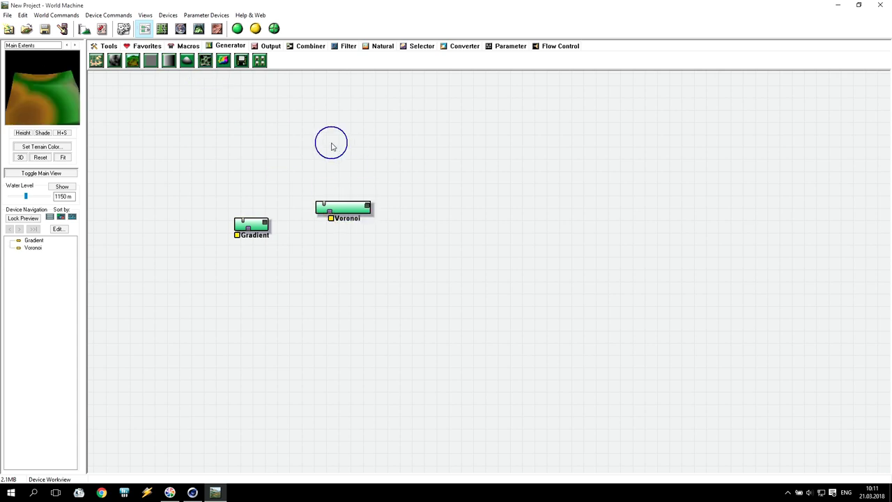
{"action": "left_click_drag", "start_coordinate": [207, 140], "coordinate": [412, 268]}
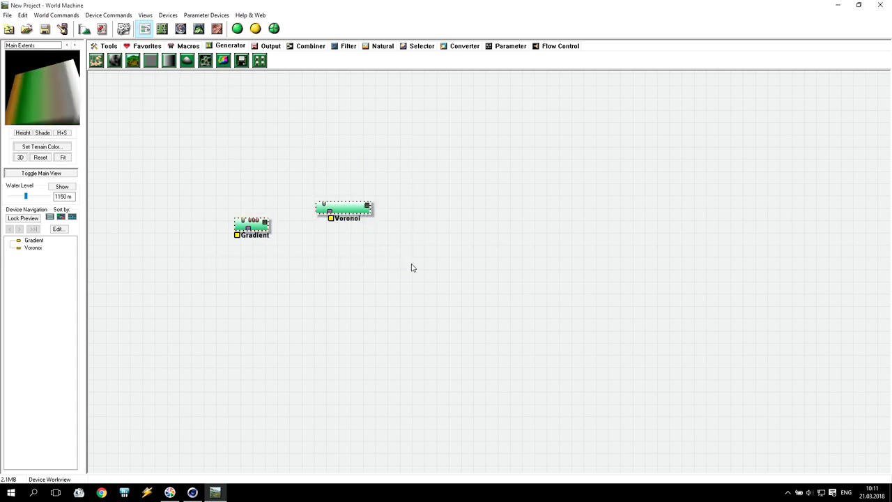
- Preview the Gradient–Voronoi terrain in Layout View and Explorer View
{"action": "left_click", "coordinate": [161, 28]}
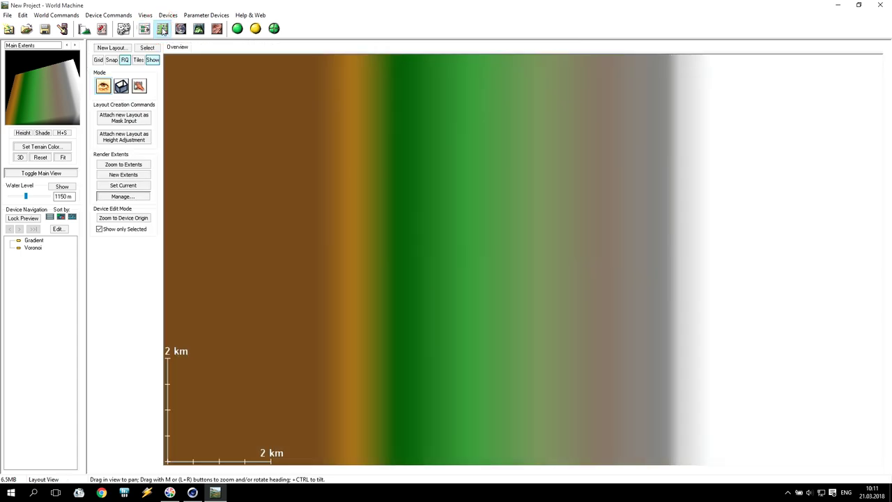
{"action": "scroll", "coordinate": [346, 232], "scroll_direction": "down", "scroll_amount": 10}
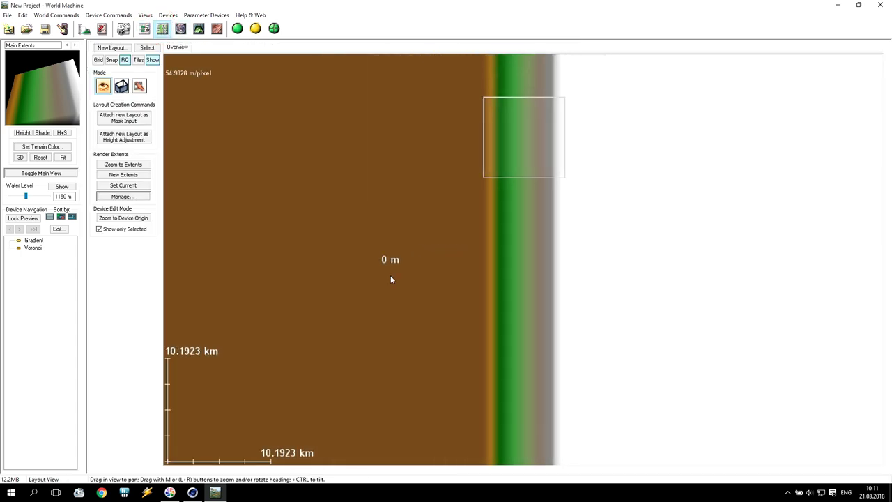
{"action": "scroll", "coordinate": [588, 193], "scroll_direction": "up", "scroll_amount": 2}
{"action": "scroll", "coordinate": [564, 165], "scroll_direction": "up", "scroll_amount": 8}
{"action": "scroll", "coordinate": [564, 163], "scroll_direction": "down", "scroll_amount": 4}
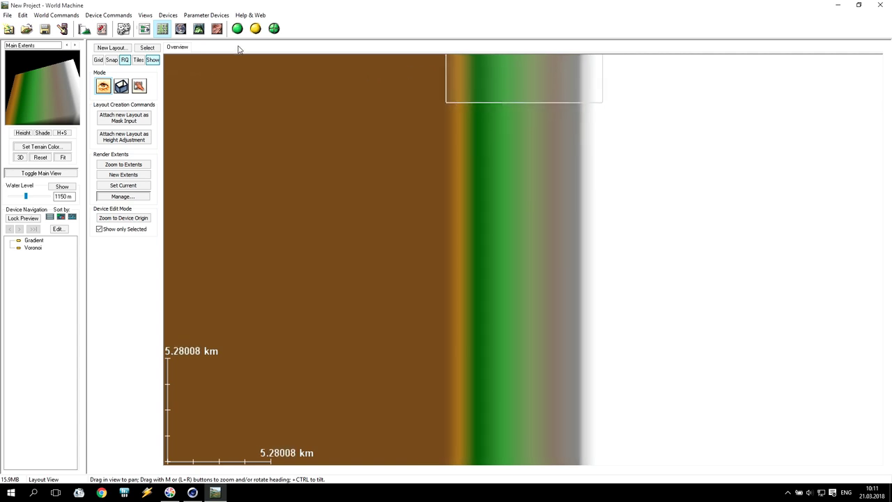
{"action": "left_click", "coordinate": [181, 28]}
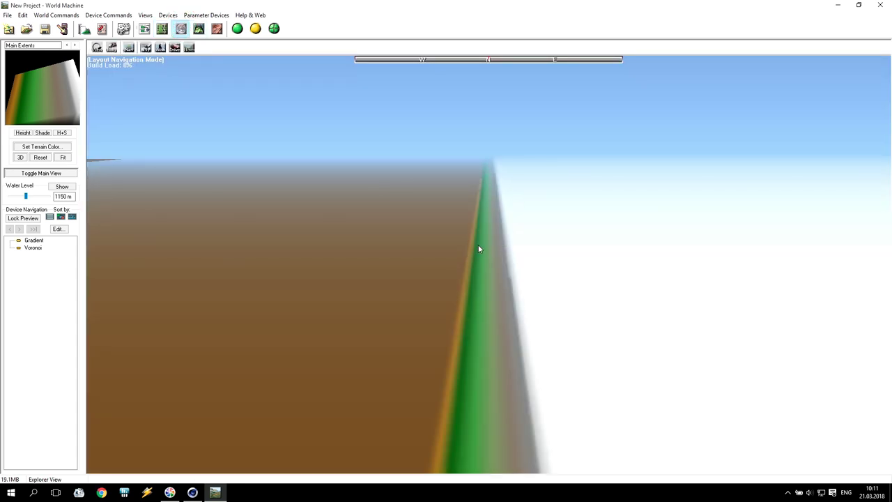
- Build the world in 3D View and orbit the terrain to an oblique angle
{"action": "left_click", "coordinate": [198, 29]}
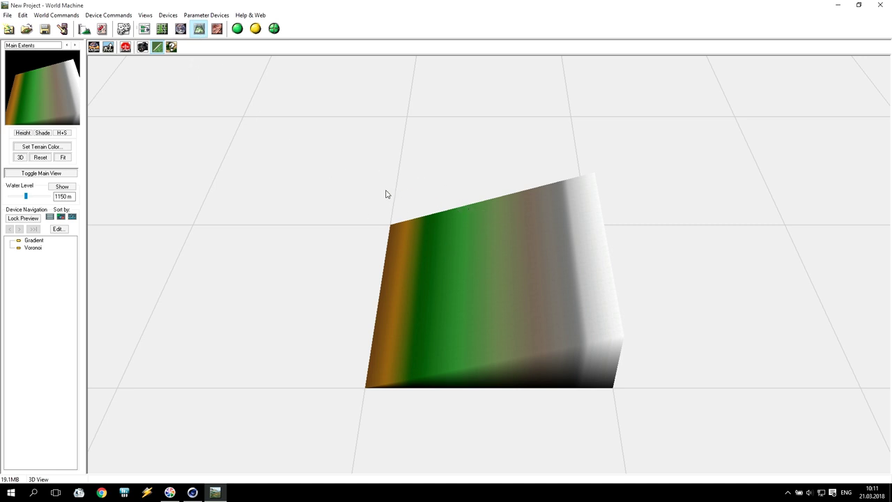
{"action": "left_click", "coordinate": [144, 29]}
{"action": "left_click", "coordinate": [199, 29]}
{"action": "left_click", "coordinate": [237, 29]}
{"action": "left_click_drag", "start_coordinate": [660, 165], "coordinate": [294, 207]}
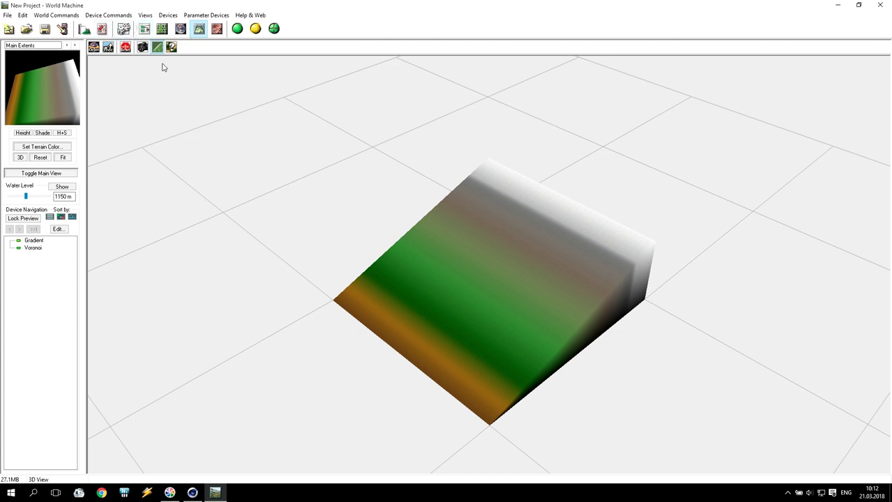
- Cancel out of Project Settings and orbit the terrain in 3D View
{"action": "left_click", "coordinate": [84, 29]}
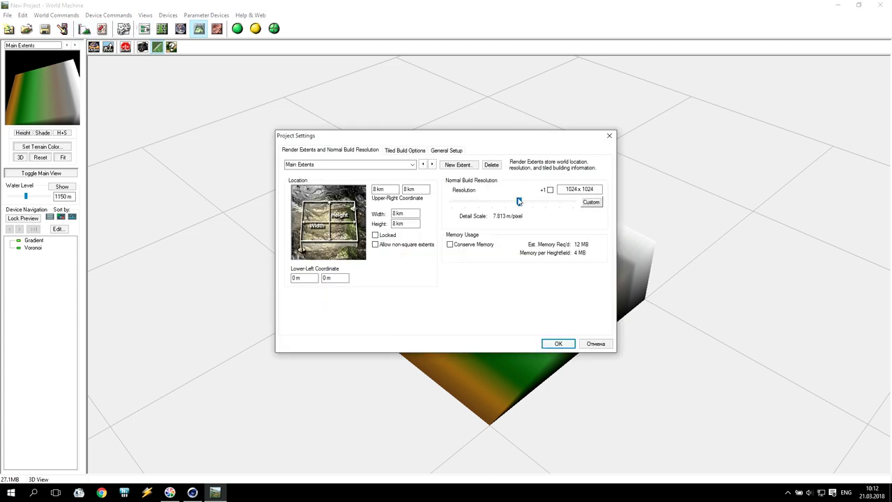
{"action": "left_click", "coordinate": [596, 344]}
{"action": "left_click", "coordinate": [145, 29]}
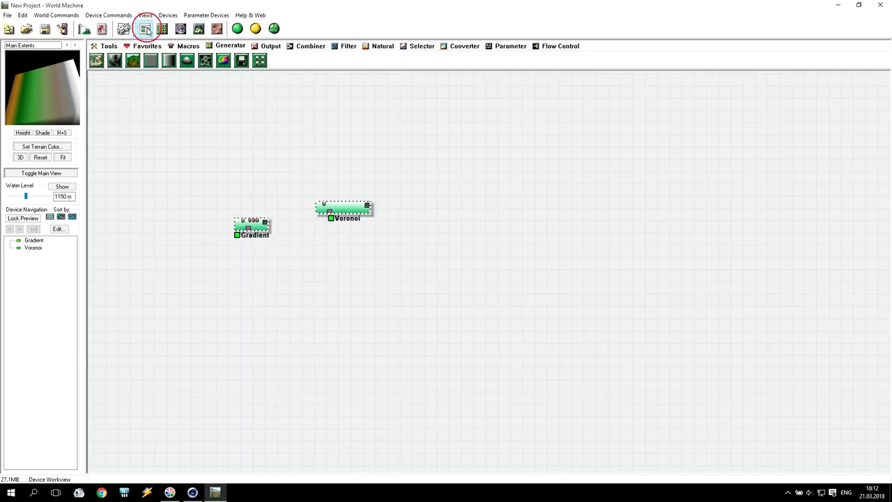
{"action": "left_click", "coordinate": [199, 28]}
{"action": "left_click_drag", "start_coordinate": [445, 197], "coordinate": [354, 269]}
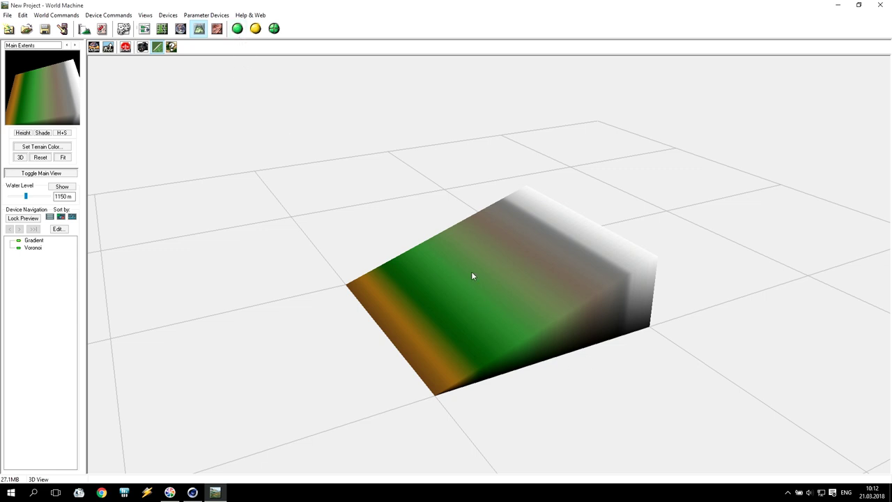
- Delete the selected Gradient and Voronoi devices and confirm
{"action": "left_click", "coordinate": [145, 29]}
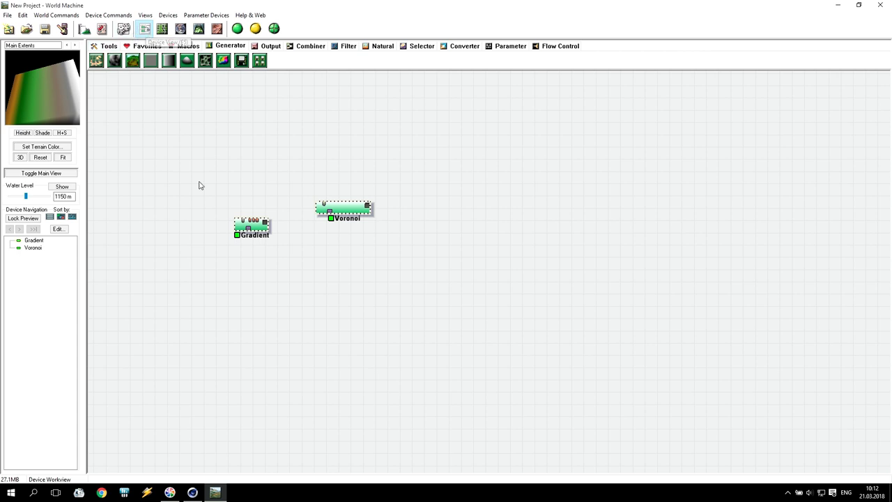
{"action": "key", "text": "Delete"}
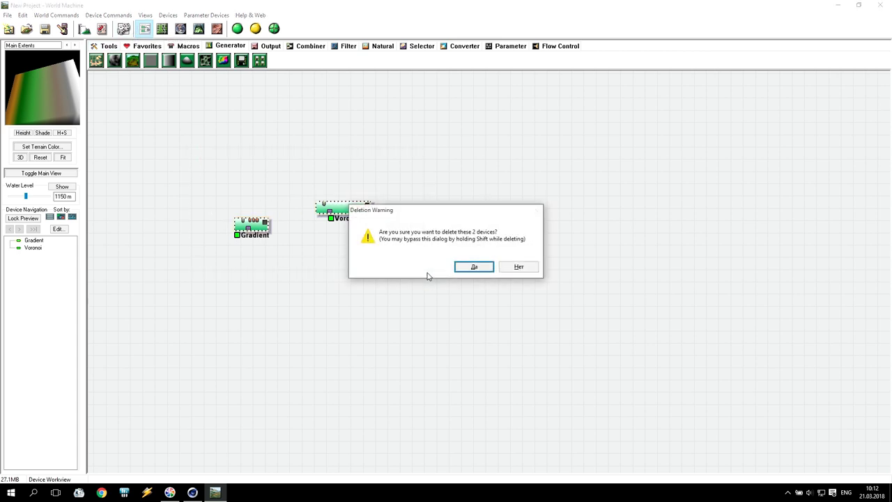
{"action": "left_click", "coordinate": [469, 269]}
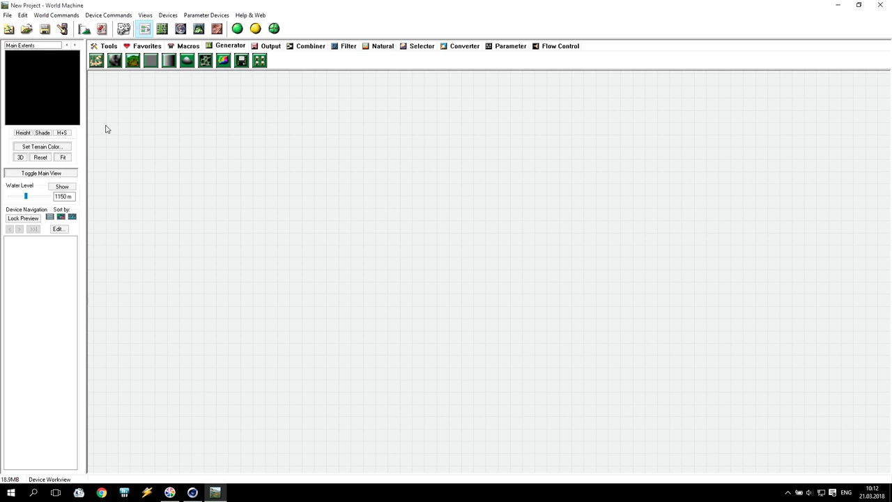
{"action": "left_click", "coordinate": [109, 46]}
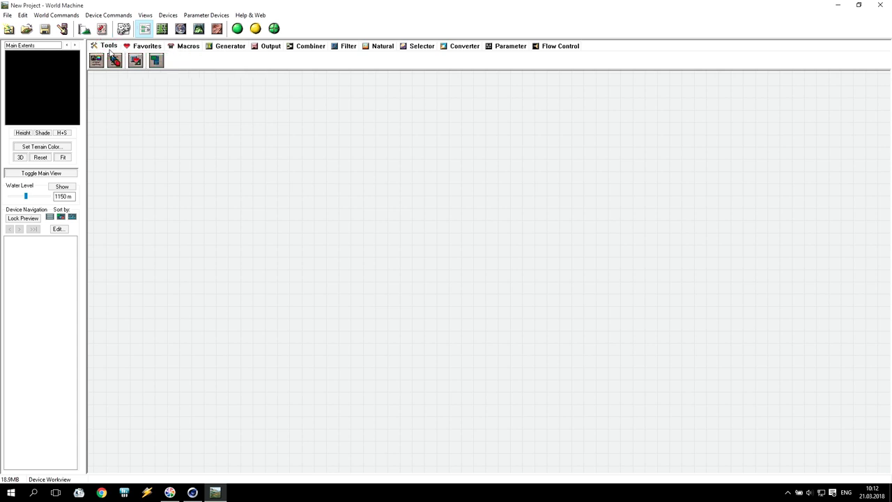
{"action": "left_click", "coordinate": [155, 50]}
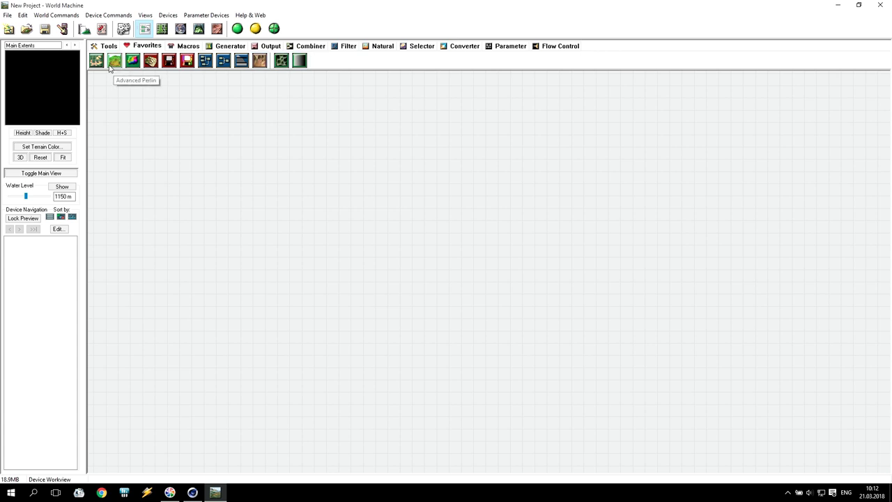
{"action": "left_click", "coordinate": [188, 47]}
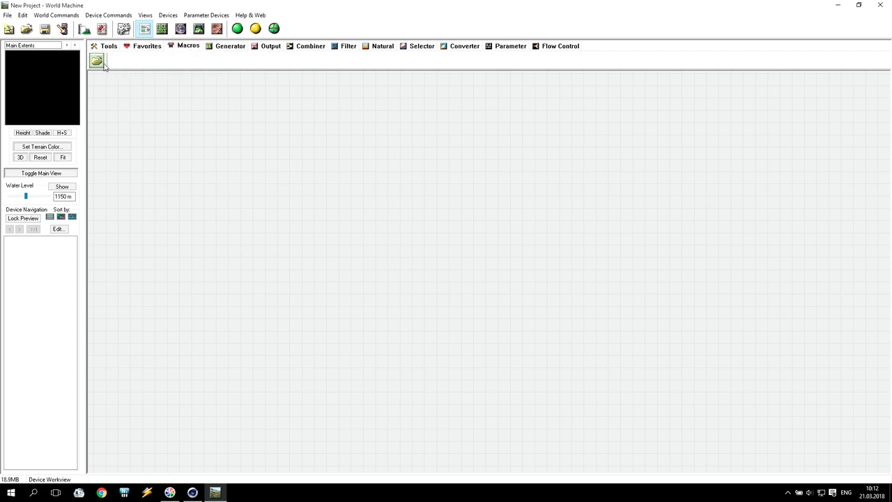
{"action": "left_click", "coordinate": [239, 47]}
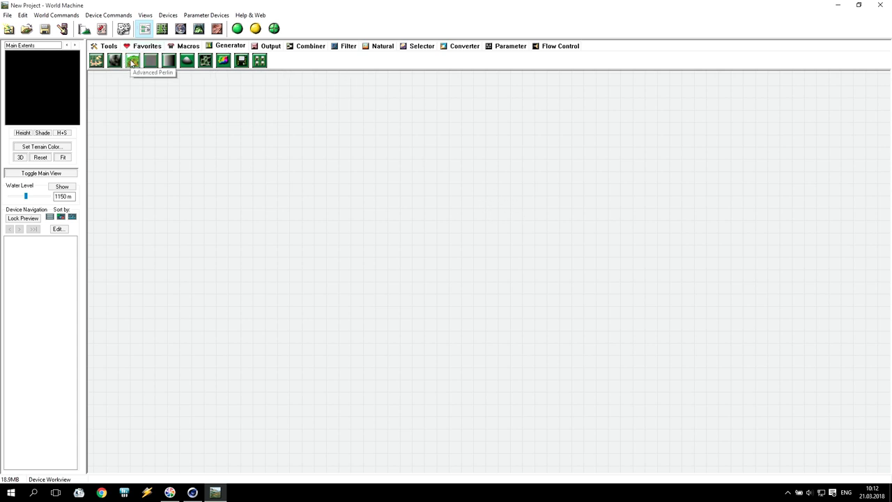
- Place an Advanced Perlin generator in the graph and view it in 3D View
{"action": "left_click_drag", "start_coordinate": [129, 64], "coordinate": [301, 228]}
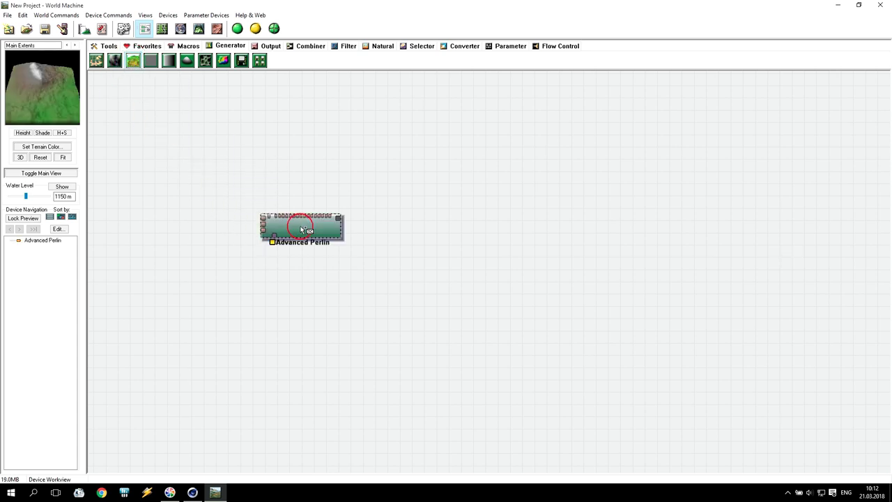
{"action": "left_click_drag", "start_coordinate": [54, 98], "coordinate": [34, 49]}
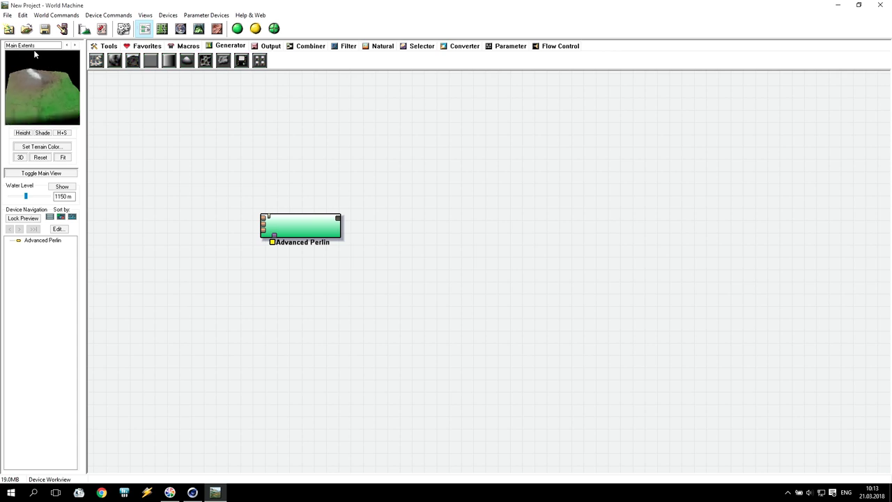
{"action": "left_click", "coordinate": [199, 32]}
{"action": "left_click_drag", "start_coordinate": [548, 275], "coordinate": [606, 282]}
{"action": "scroll", "coordinate": [530, 308], "scroll_direction": "up", "scroll_amount": 5}
- Build the terrain, orbit close to the mountain, and reselect Advanced Perlin in the graph
{"action": "left_click", "coordinate": [237, 28]}
{"action": "left_click_drag", "start_coordinate": [403, 167], "coordinate": [164, 61]}
{"action": "left_click", "coordinate": [144, 29]}
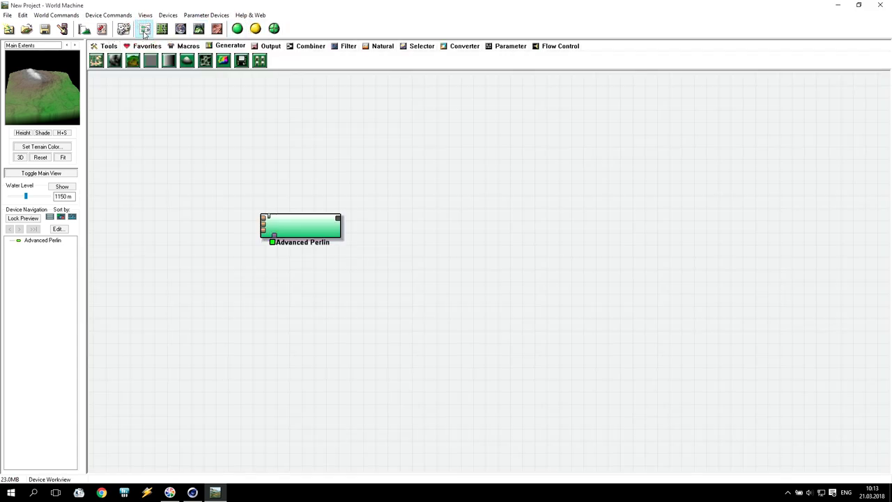
{"action": "left_click", "coordinate": [298, 223]}
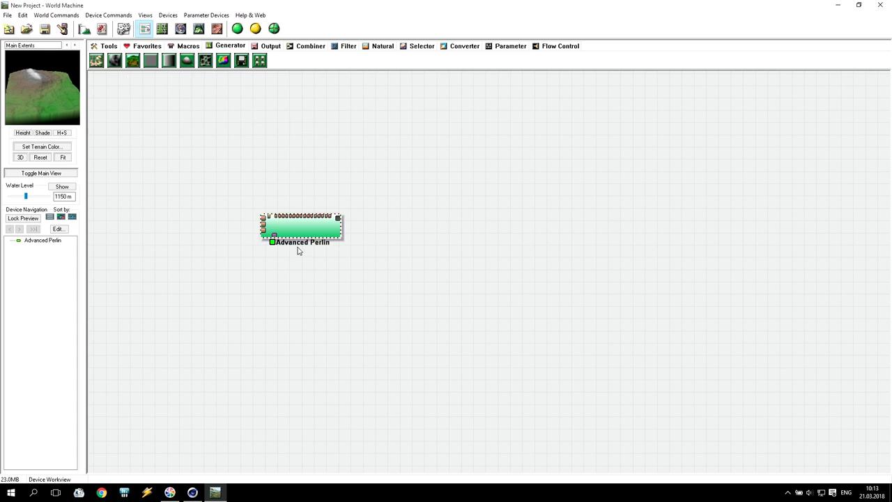
- Add a Radial Grad generator beside Advanced Perlin and preview both terrains
{"action": "left_click", "coordinate": [187, 61]}
{"action": "left_click", "coordinate": [179, 195]}
{"action": "left_click", "coordinate": [217, 152]}
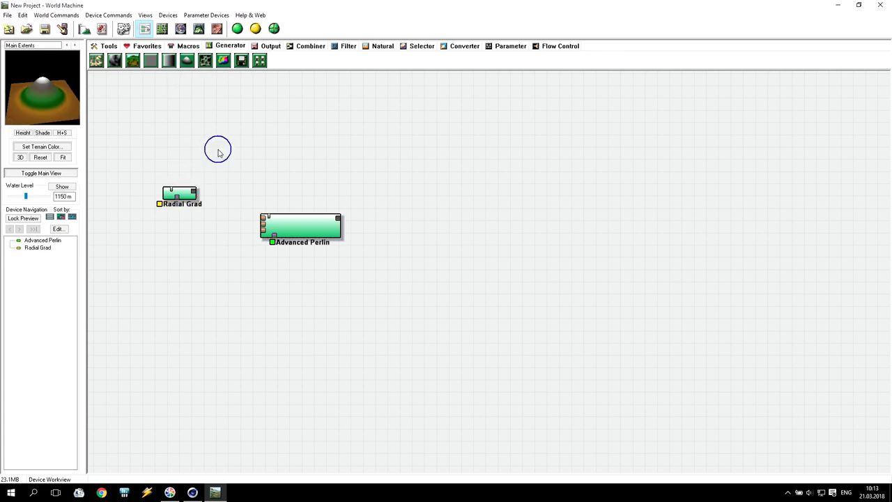
{"action": "left_click", "coordinate": [286, 225]}
{"action": "left_click", "coordinate": [179, 194]}
{"action": "left_click_drag", "start_coordinate": [183, 193], "coordinate": [154, 132]}
{"action": "left_click", "coordinate": [174, 193]}
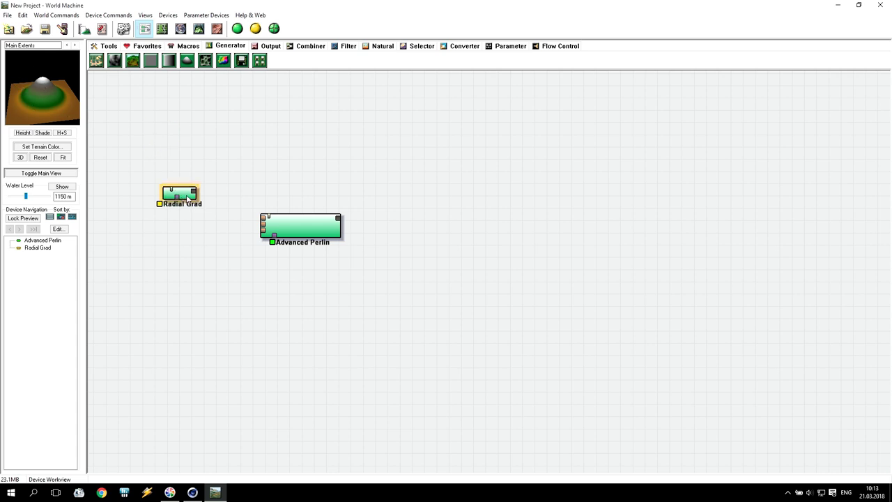
{"action": "left_click", "coordinate": [311, 227]}
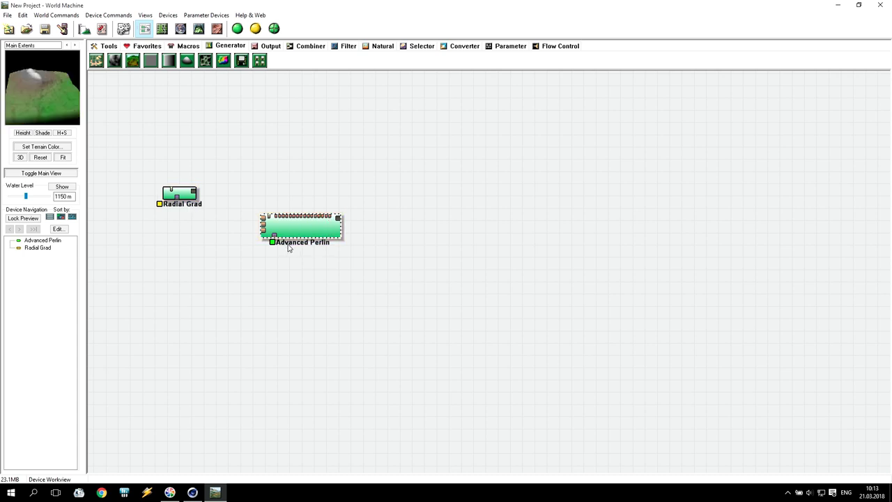
{"action": "left_click", "coordinate": [189, 202]}
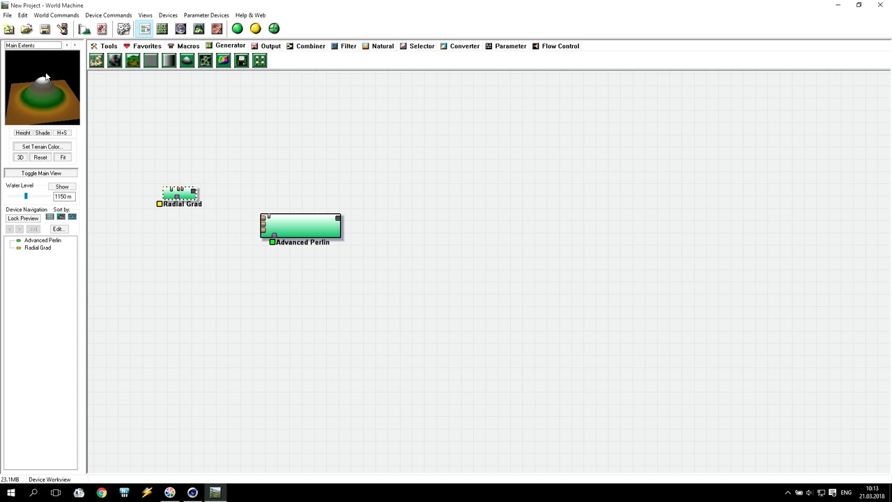
- Lower the Radial Grad radius to about 4.2 km
{"action": "double_click", "coordinate": [184, 198]}
{"action": "left_click_drag", "start_coordinate": [424, 247], "coordinate": [419, 251]}
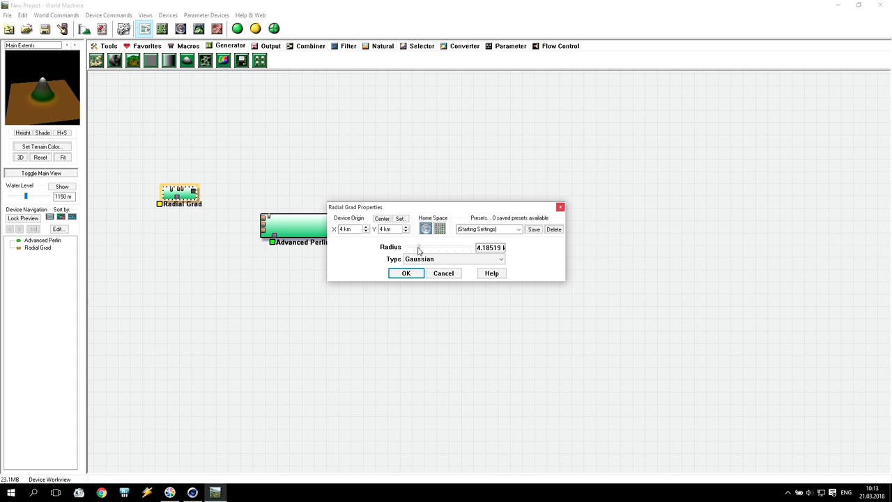
{"action": "left_click", "coordinate": [408, 274]}
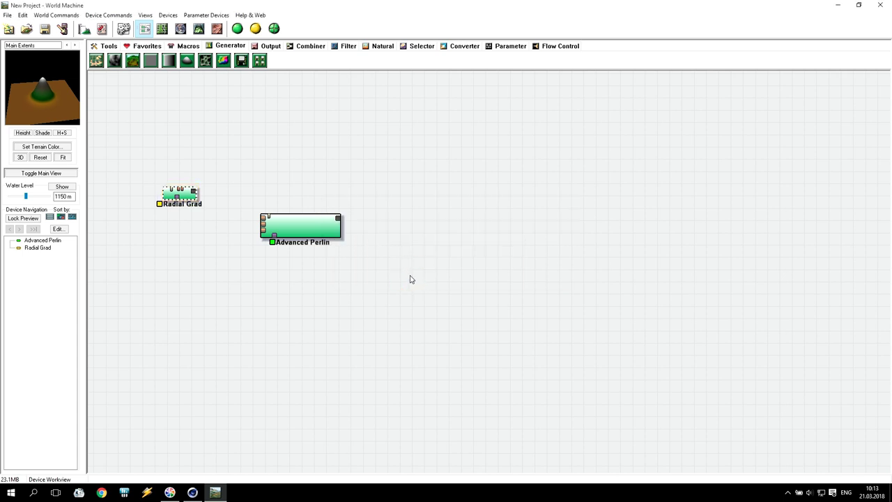
- Wire Radial Grad's output into Advanced Perlin's input and preview the cone-shaped peak
{"action": "left_click_drag", "start_coordinate": [322, 242], "coordinate": [336, 228]}
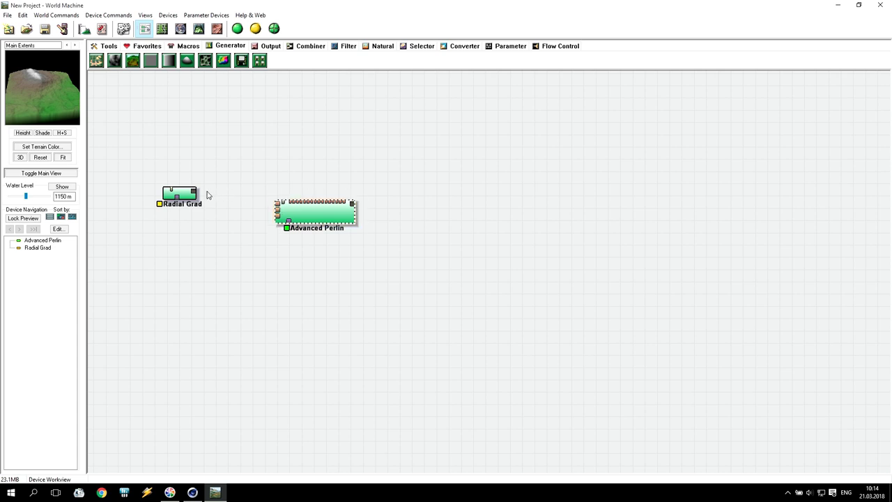
{"action": "left_click_drag", "start_coordinate": [194, 191], "coordinate": [275, 200]}
{"action": "left_click", "coordinate": [320, 212]}
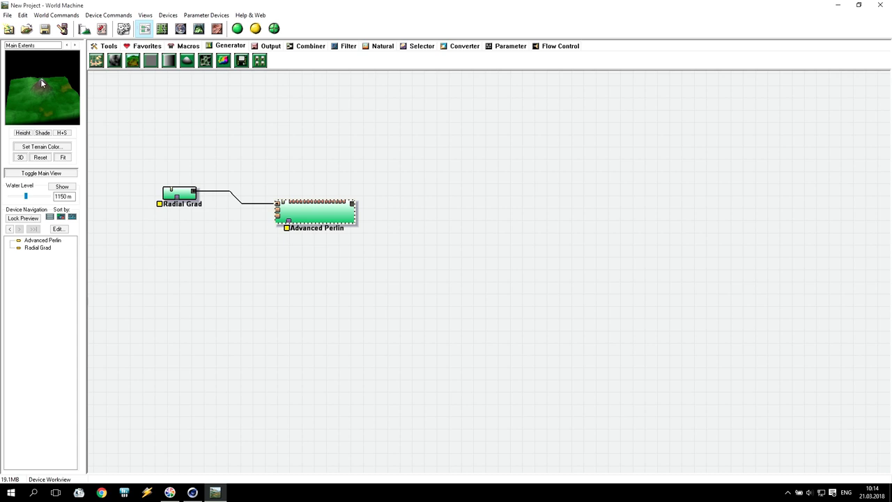
{"action": "left_click", "coordinate": [308, 221]}
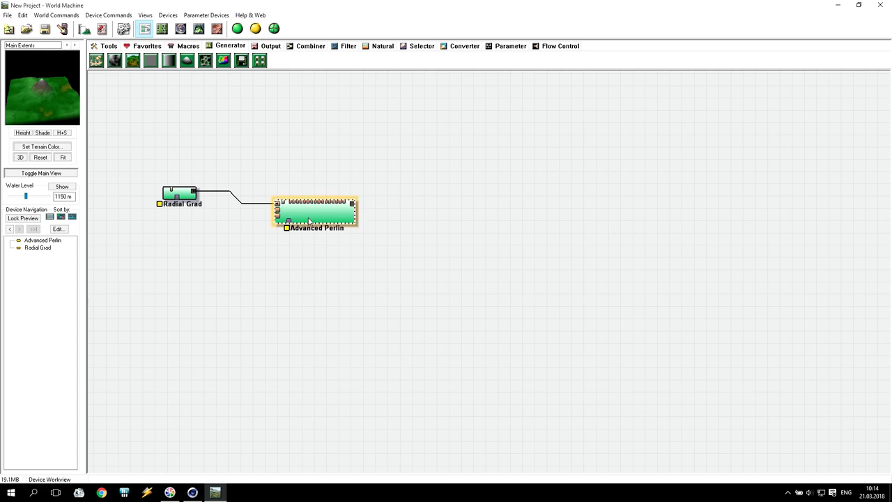
{"action": "left_click", "coordinate": [275, 183]}
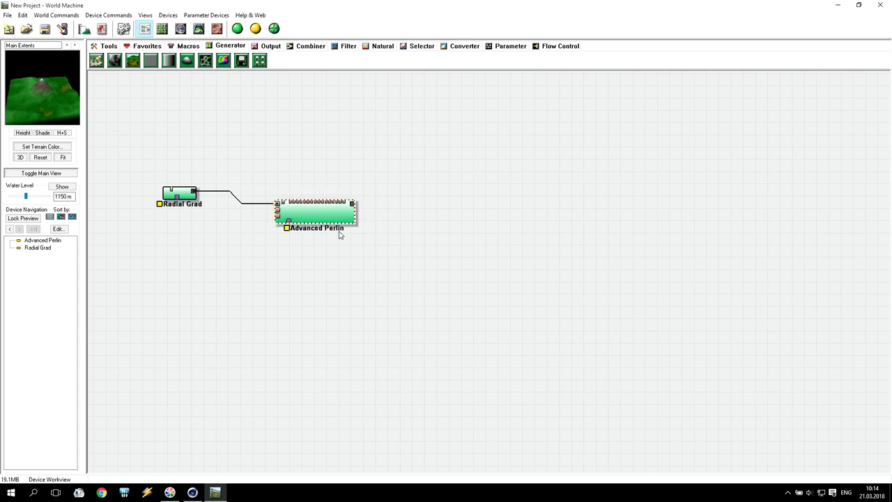
{"action": "left_click_drag", "start_coordinate": [136, 138], "coordinate": [230, 236]}
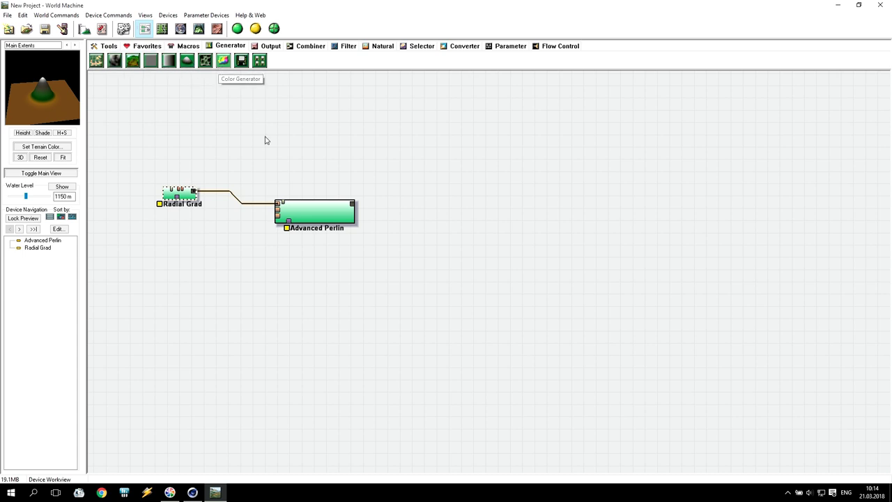
{"action": "left_click", "coordinate": [325, 221]}
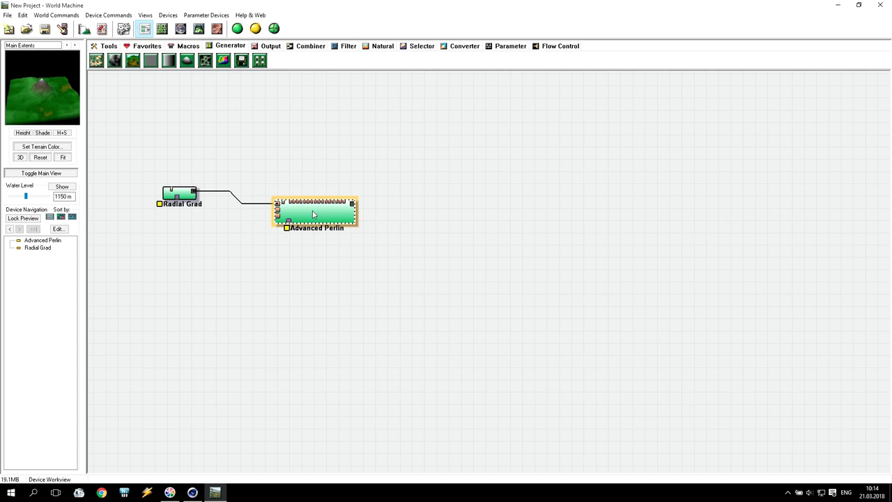
- Shrink the Advanced Perlin feature scale toward Hills, to about 3.36 km
{"action": "double_click", "coordinate": [349, 222]}
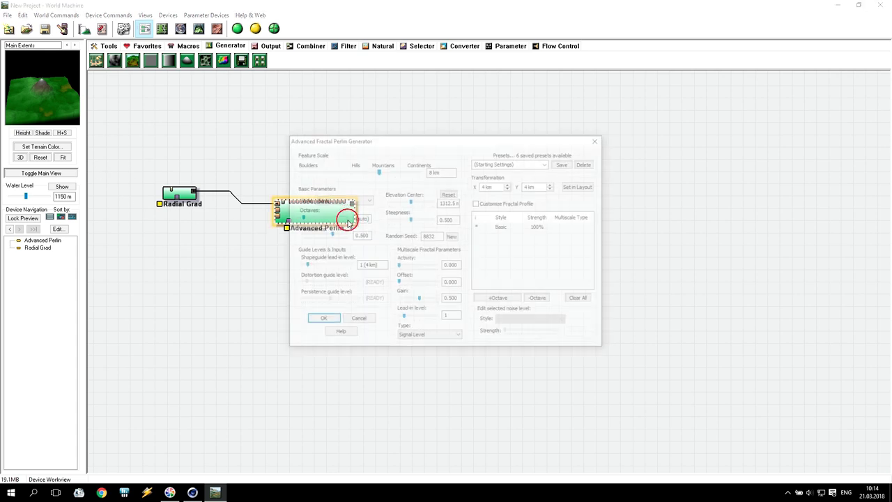
{"action": "left_click_drag", "start_coordinate": [404, 143], "coordinate": [524, 92]}
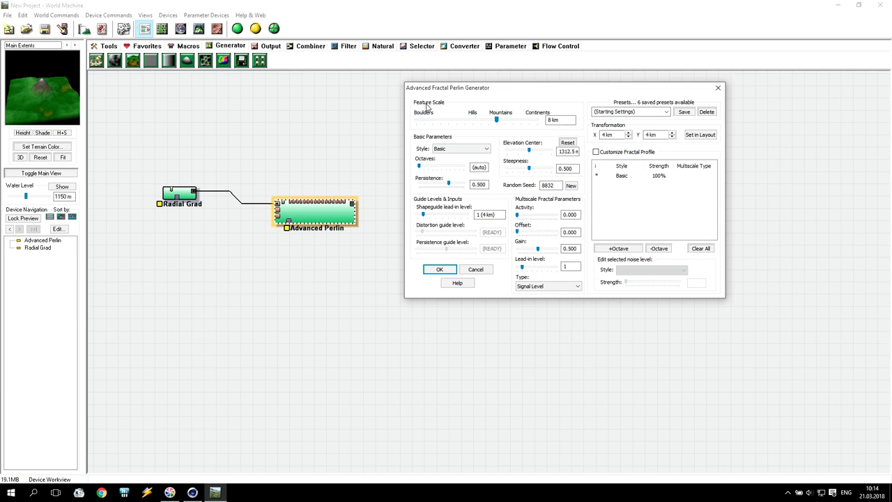
{"action": "mouse_move", "coordinate": [498, 125]}
{"action": "left_mouse_down"}
{"action": "mouse_move", "coordinate": [474, 123]}
{"action": "mouse_move", "coordinate": [528, 125]}
{"action": "mouse_move", "coordinate": [488, 123]}
{"action": "left_mouse_up"}
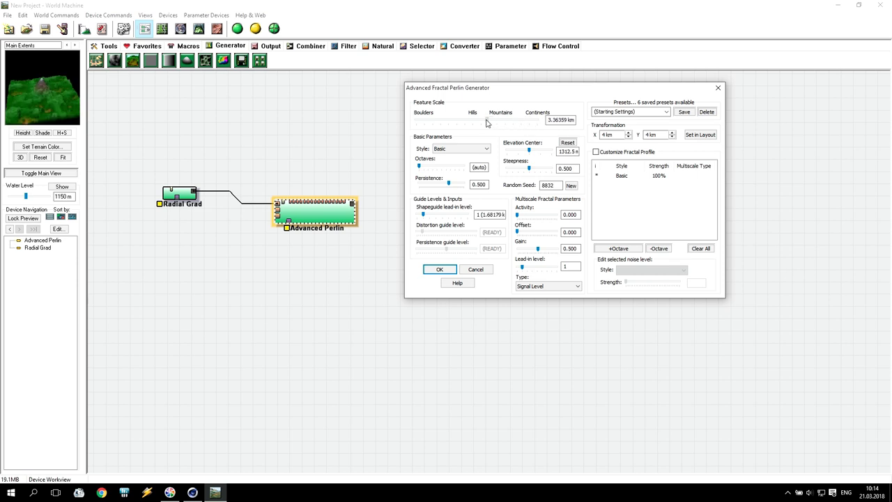
- Compare the Ridged, Smooth, Sharp and Flat Middle noise styles, then apply Billowy
{"action": "left_click", "coordinate": [456, 149]}
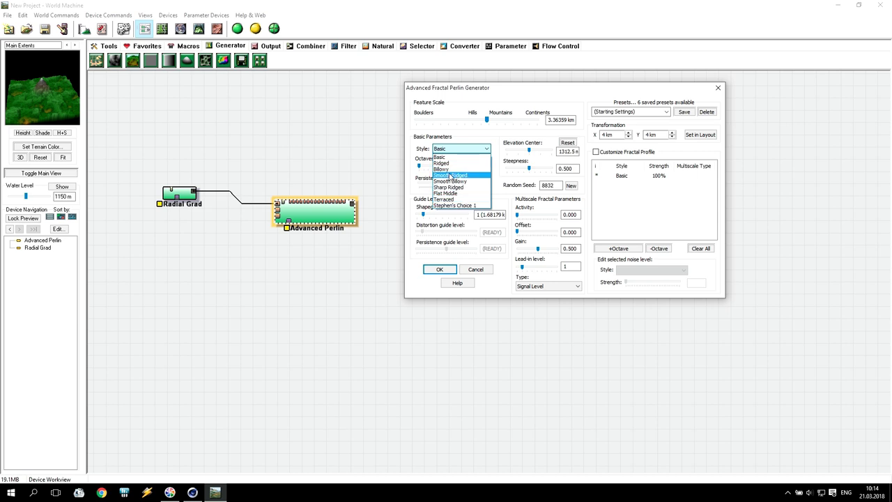
{"action": "left_click", "coordinate": [446, 163]}
{"action": "left_click", "coordinate": [467, 149]}
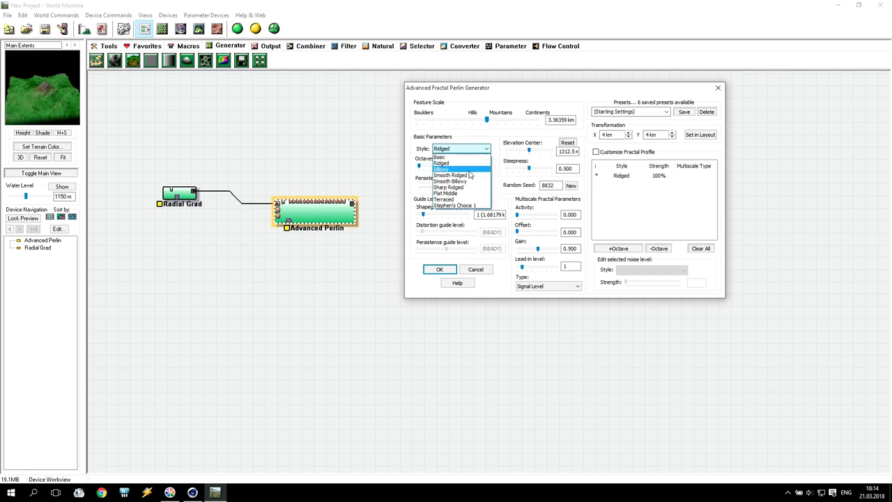
{"action": "left_click", "coordinate": [469, 171]}
{"action": "left_click", "coordinate": [470, 148]}
{"action": "left_click", "coordinate": [471, 176]}
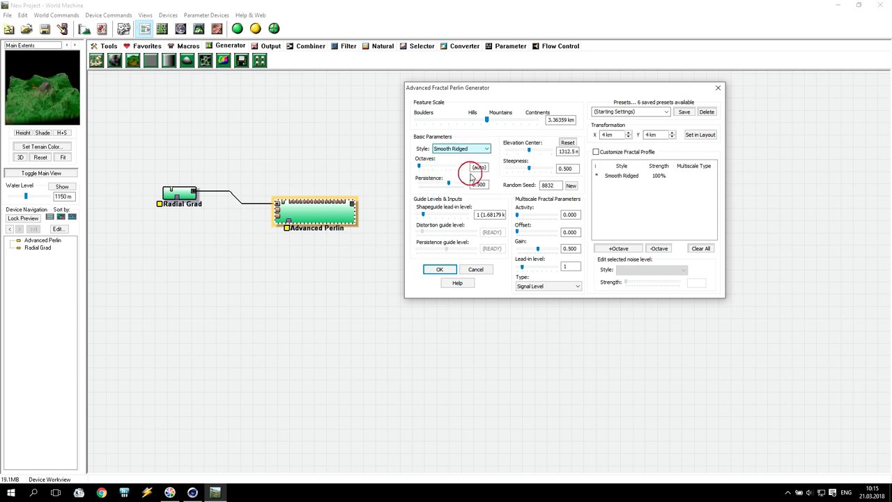
{"action": "left_click", "coordinate": [470, 149]}
{"action": "left_click", "coordinate": [471, 181]}
{"action": "left_click", "coordinate": [468, 149]}
{"action": "left_click", "coordinate": [467, 187]}
{"action": "left_click", "coordinate": [469, 148]}
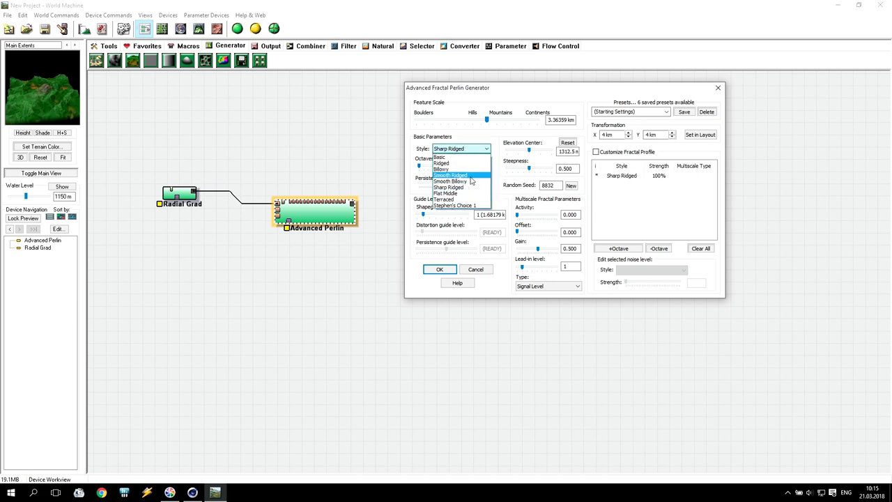
{"action": "left_click", "coordinate": [463, 193]}
{"action": "left_click", "coordinate": [470, 149]}
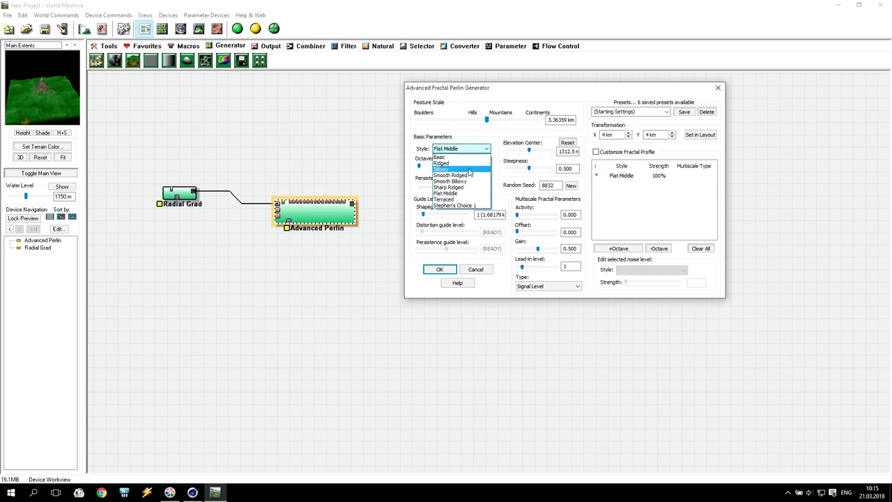
{"action": "left_click", "coordinate": [466, 163]}
{"action": "left_click", "coordinate": [470, 148]}
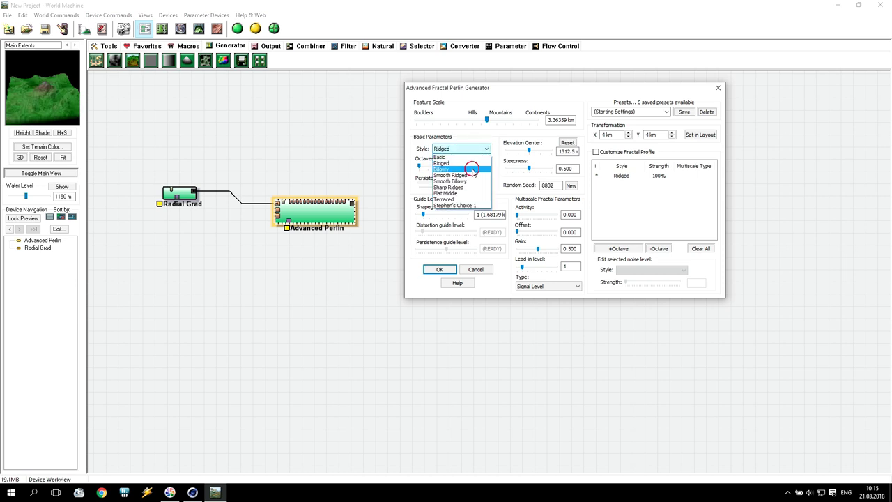
{"action": "left_click", "coordinate": [472, 170]}
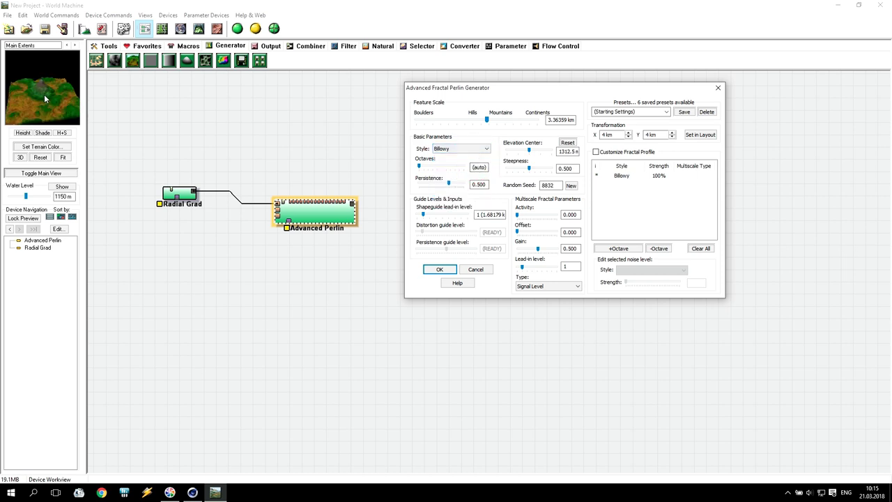
{"action": "left_click", "coordinate": [440, 270]}
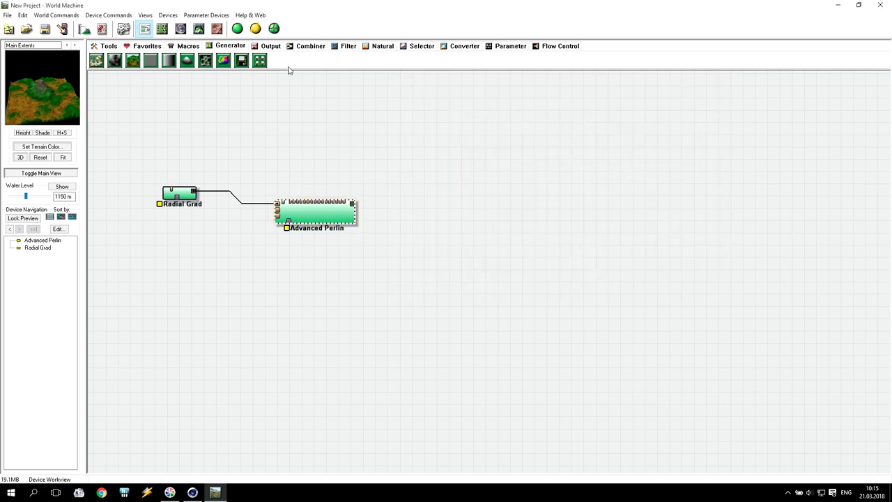
- Build the billowy terrain, orbit its central peak in 3D View, and return to Device View
{"action": "left_click", "coordinate": [198, 29]}
{"action": "left_click_drag", "start_coordinate": [390, 258], "coordinate": [313, 140]}
{"action": "left_click", "coordinate": [238, 29]}
{"action": "left_click_drag", "start_coordinate": [446, 283], "coordinate": [251, 149]}
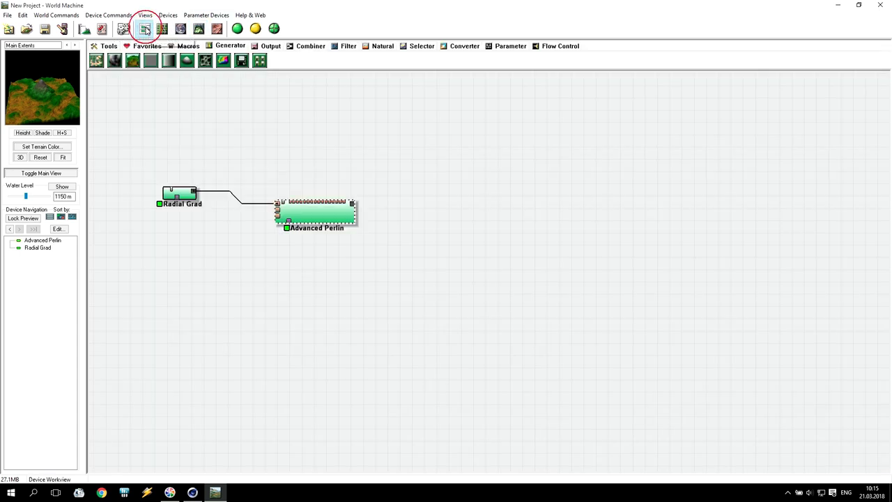
{"action": "left_click", "coordinate": [144, 28]}
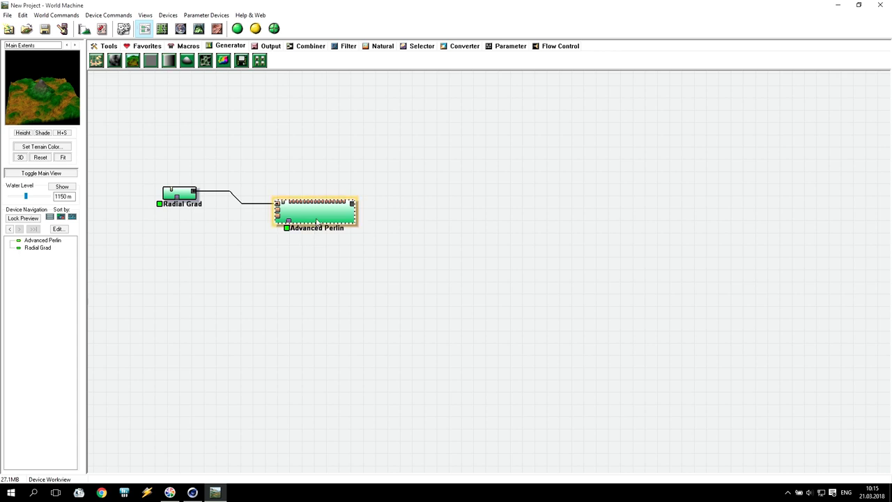
- Set Advanced Perlin's elevation center to about 1230 and steepness to 0.594
{"action": "double_click", "coordinate": [316, 220]}
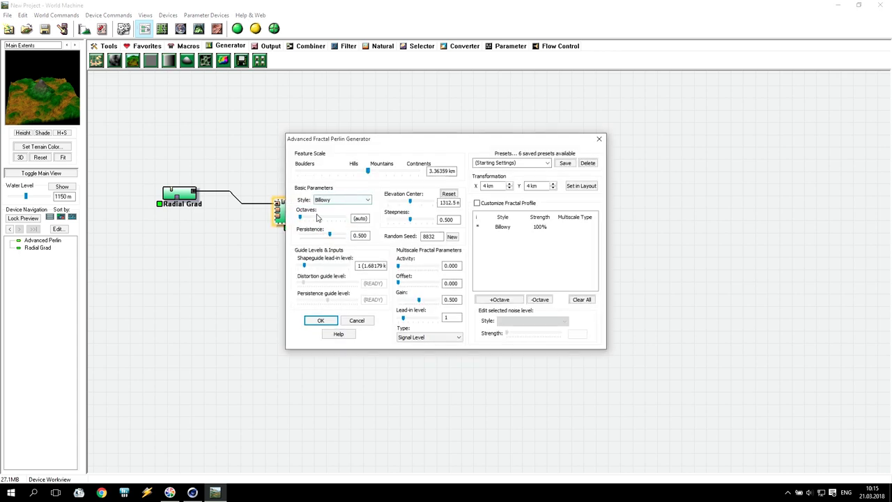
{"action": "left_click", "coordinate": [354, 219]}
{"action": "left_click_drag", "start_coordinate": [300, 218], "coordinate": [331, 241]}
{"action": "left_click", "coordinate": [411, 201]}
{"action": "mouse_move", "coordinate": [412, 206]}
{"action": "left_mouse_down"}
{"action": "mouse_move", "coordinate": [416, 224]}
{"action": "mouse_move", "coordinate": [409, 204]}
{"action": "left_mouse_up"}
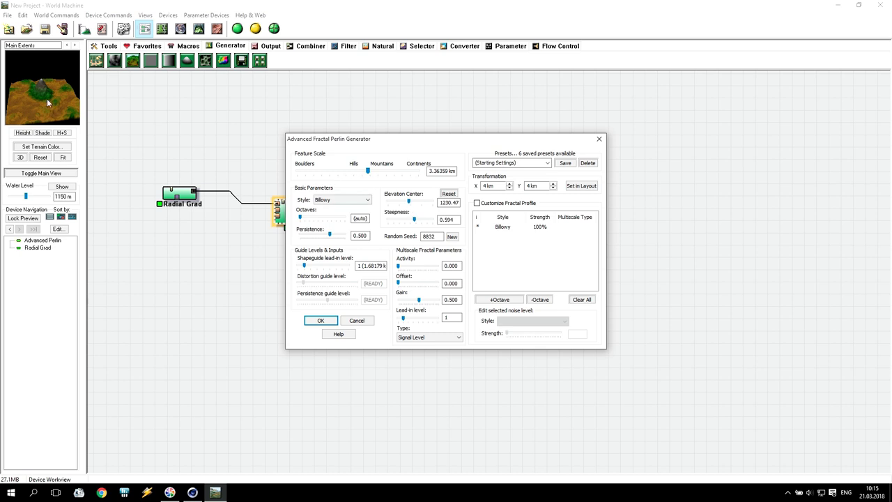
{"action": "left_click", "coordinate": [319, 322]}
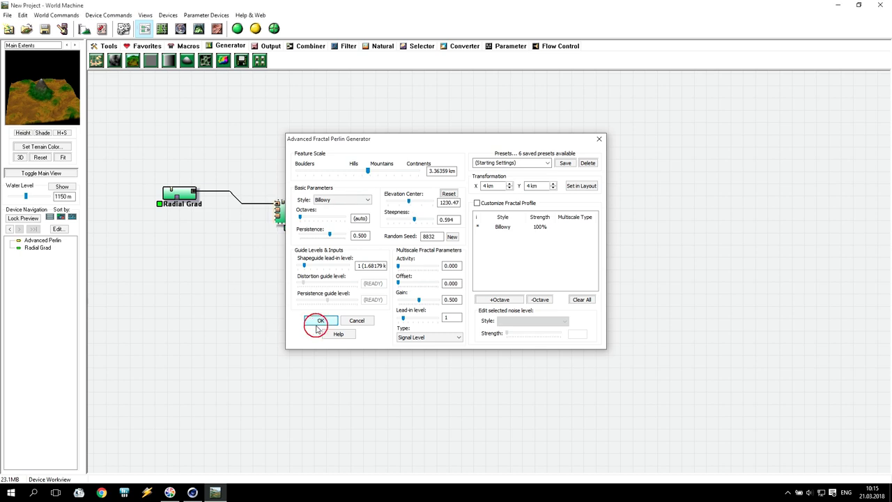
{"action": "left_click", "coordinate": [180, 195]}
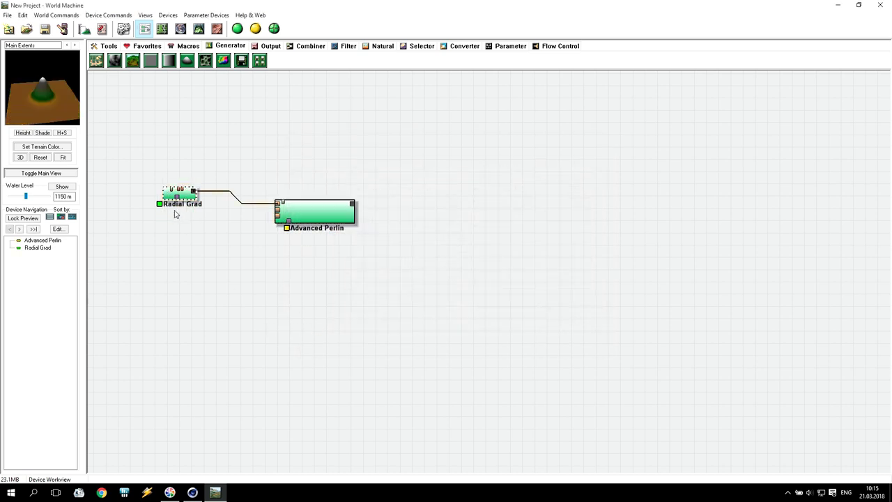
- Delete Radial Grad and wire a new Gradient into Advanced Perlin's shaping guide
{"action": "key", "text": "Delete"}
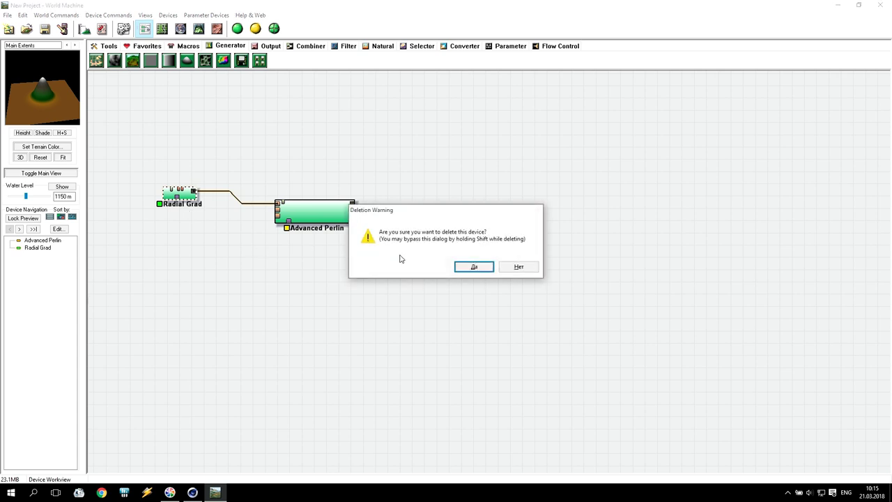
{"action": "left_click", "coordinate": [470, 267]}
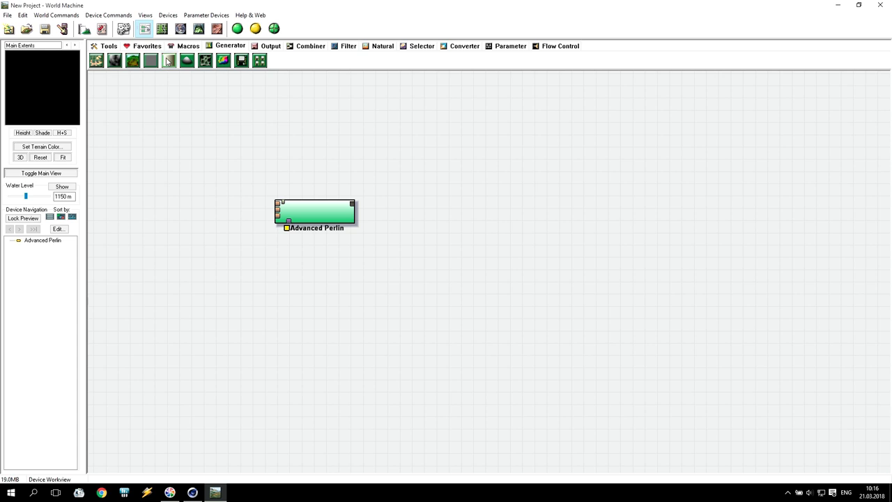
{"action": "left_click_drag", "start_coordinate": [169, 61], "coordinate": [184, 203]}
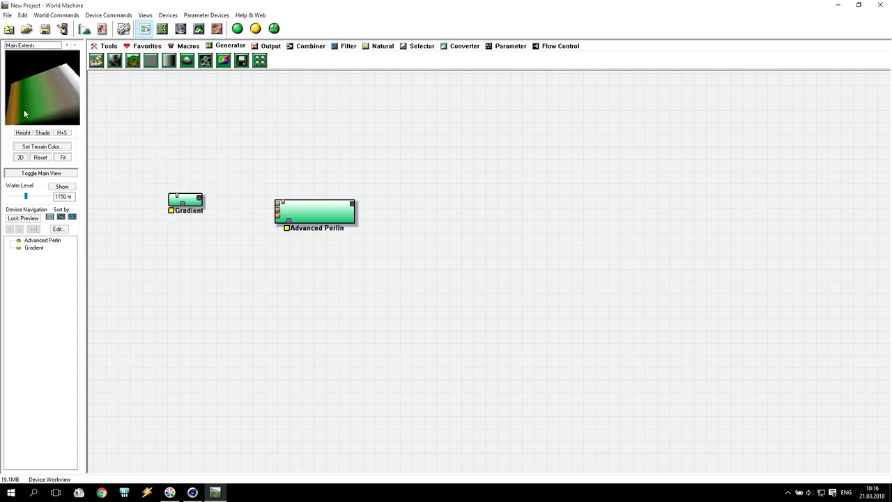
{"action": "left_click_drag", "start_coordinate": [200, 197], "coordinate": [278, 205]}
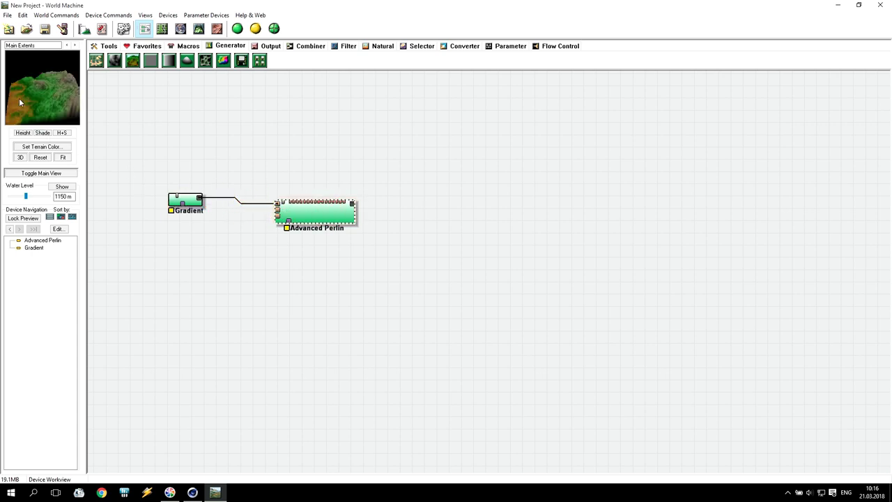
- Preview the trial Gradient, then delete it and confirm the warning
{"action": "left_click", "coordinate": [186, 201]}
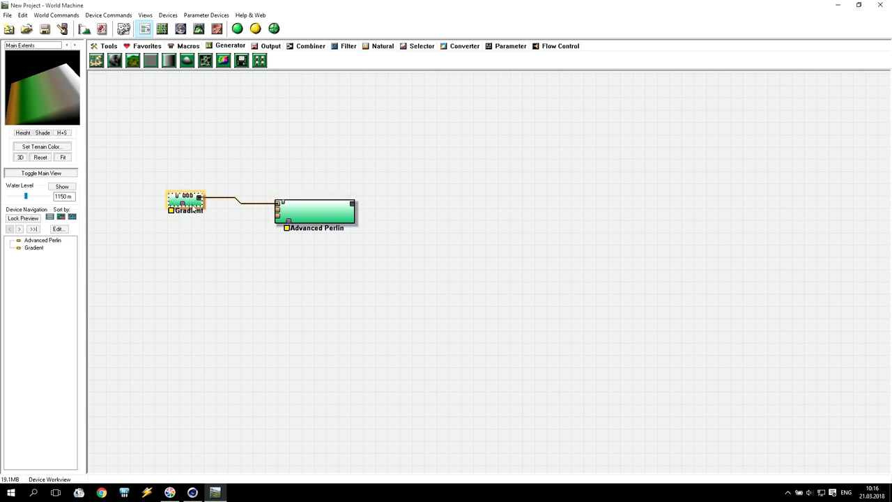
{"action": "key", "text": "Delete"}
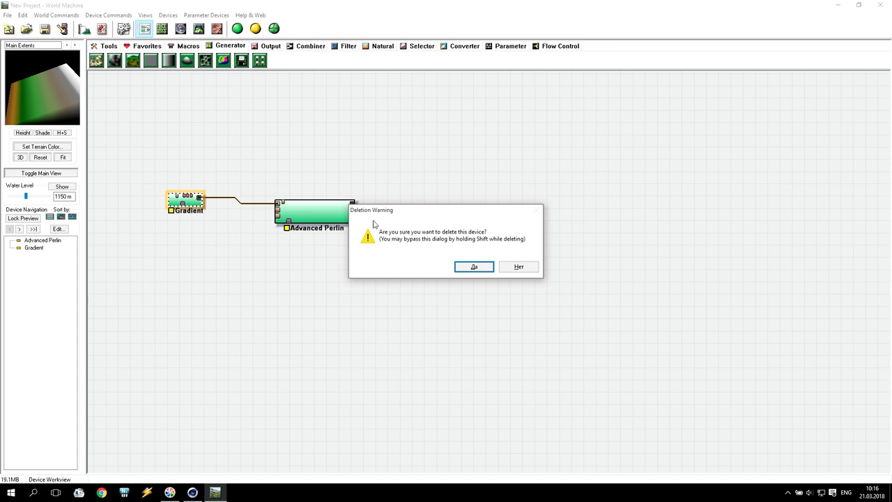
{"action": "left_click", "coordinate": [460, 269]}
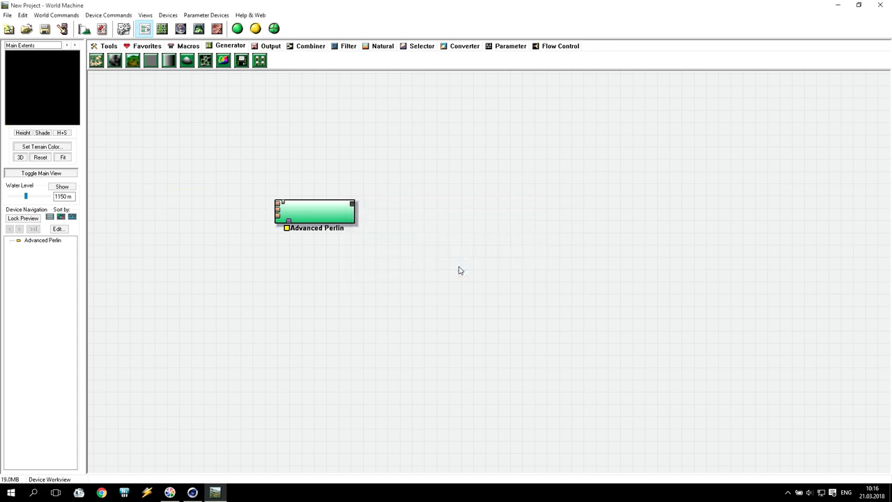
- Place a Layout Generator in the network, open its layout editor and frame the layout box
{"action": "left_click", "coordinate": [98, 61]}
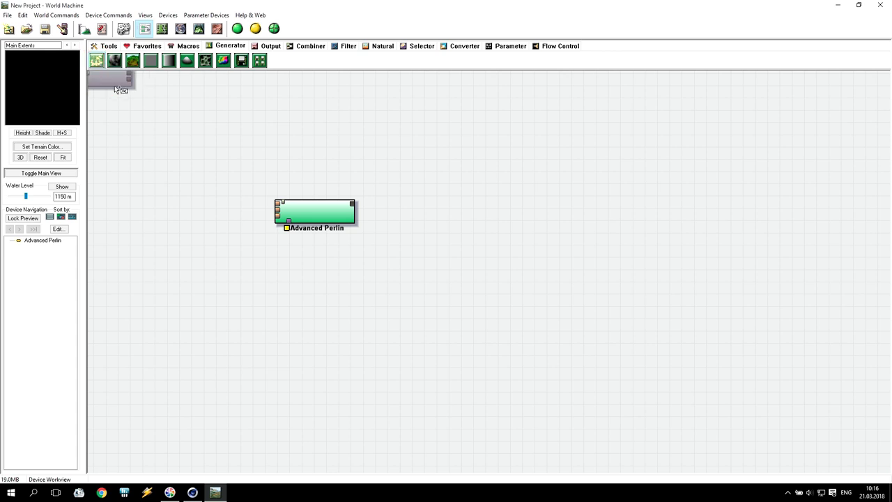
{"action": "left_click", "coordinate": [192, 211]}
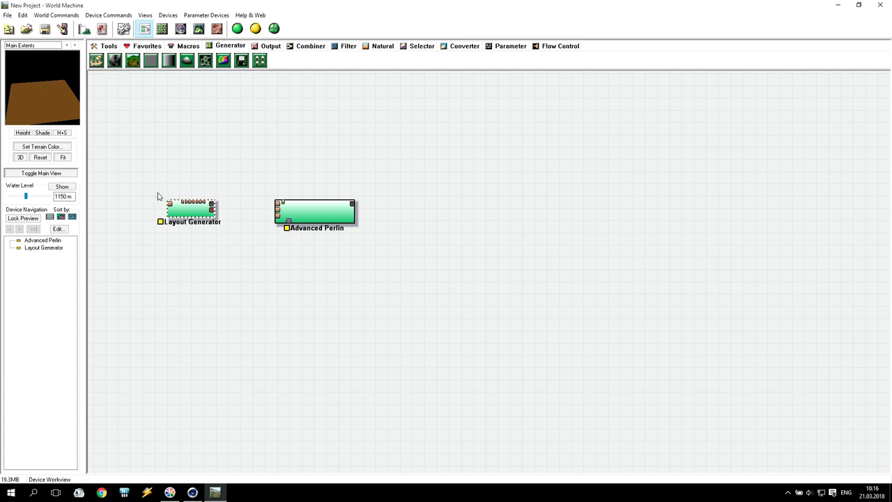
{"action": "double_click", "coordinate": [185, 211]}
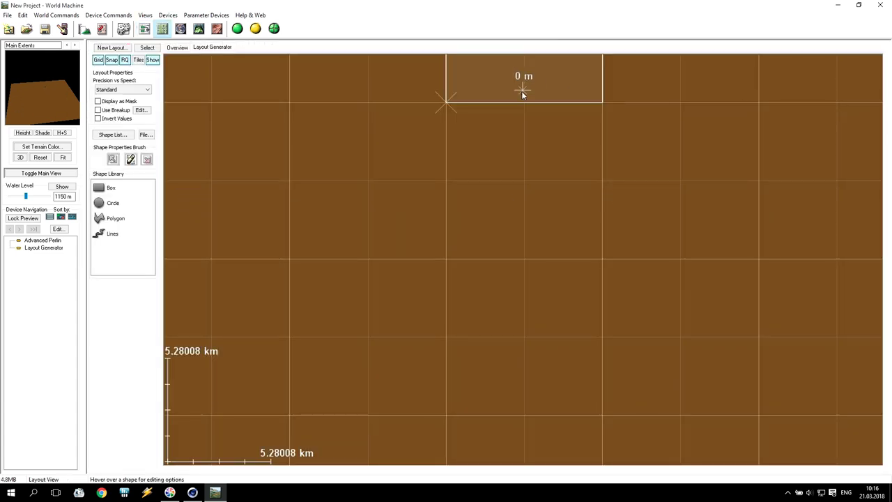
{"action": "scroll", "coordinate": [448, 132], "scroll_direction": "down", "scroll_amount": 1}
{"action": "scroll", "coordinate": [532, 70], "scroll_direction": "up", "scroll_amount": 2}
{"action": "right_click_drag", "start_coordinate": [534, 66], "coordinate": [497, 315]}
{"action": "right_click_drag", "start_coordinate": [481, 151], "coordinate": [458, 183]}
{"action": "scroll", "coordinate": [468, 227], "scroll_direction": "down", "scroll_amount": 3}
{"action": "scroll", "coordinate": [514, 272], "scroll_direction": "up", "scroll_amount": 6}
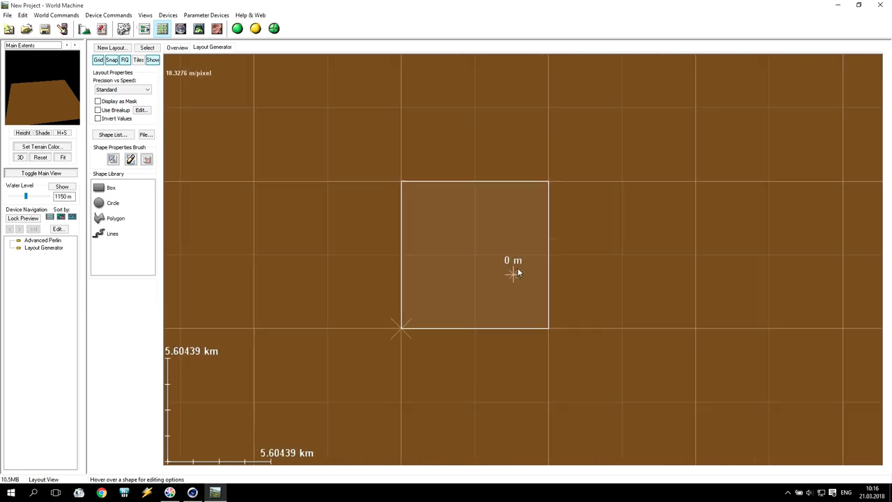
{"action": "scroll", "coordinate": [477, 277], "scroll_direction": "down", "scroll_amount": 3}
{"action": "right_click_drag", "start_coordinate": [328, 281], "coordinate": [361, 277]}
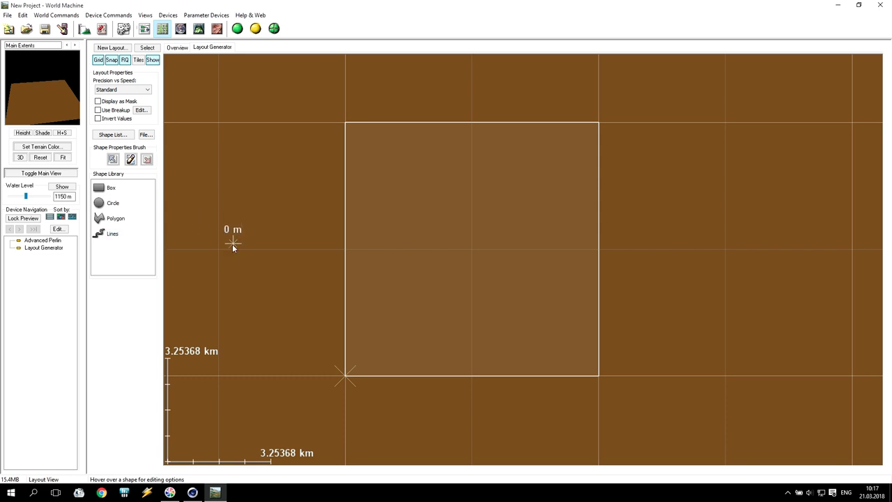
- Draw an eleven-point Lines shape winding from the layout's top down to the bottom-left
{"action": "left_click", "coordinate": [108, 236]}
{"action": "left_click", "coordinate": [472, 148]}
{"action": "left_click", "coordinate": [460, 183]}
{"action": "left_click", "coordinate": [441, 215]}
{"action": "left_click", "coordinate": [422, 242]}
{"action": "left_click", "coordinate": [396, 273]}
{"action": "left_click", "coordinate": [385, 312]}
{"action": "left_click", "coordinate": [386, 341]}
{"action": "left_click", "coordinate": [367, 381]}
{"action": "left_click", "coordinate": [336, 401]}
{"action": "left_click", "coordinate": [282, 415]}
{"action": "left_click", "coordinate": [249, 418]}
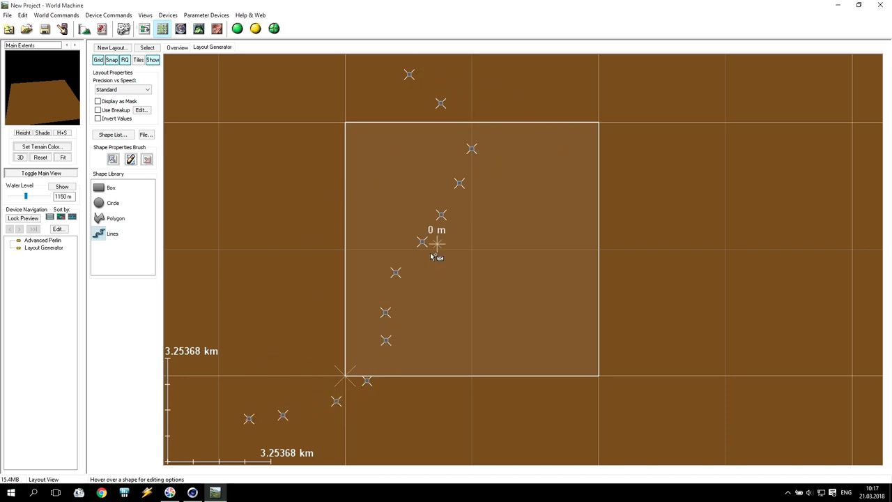
{"action": "right_click", "coordinate": [413, 180]}
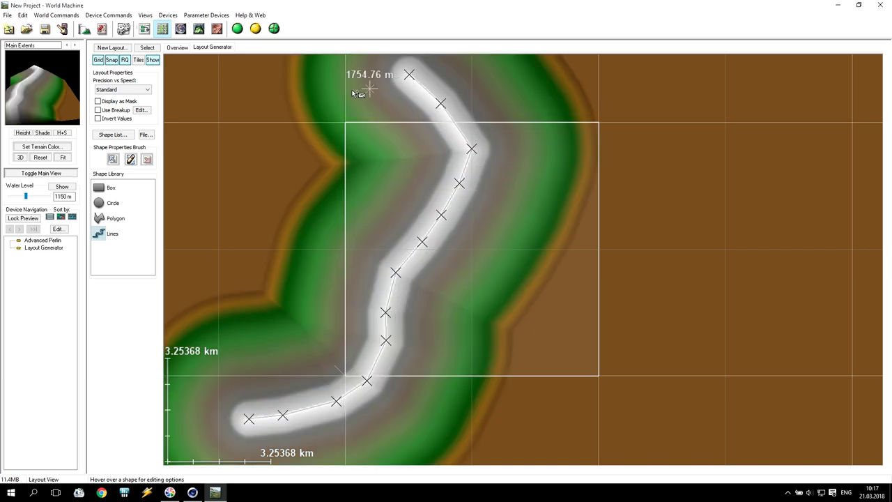
{"action": "scroll", "coordinate": [448, 192], "scroll_direction": "down", "scroll_amount": 3}
{"action": "scroll", "coordinate": [454, 237], "scroll_direction": "up", "scroll_amount": 1}
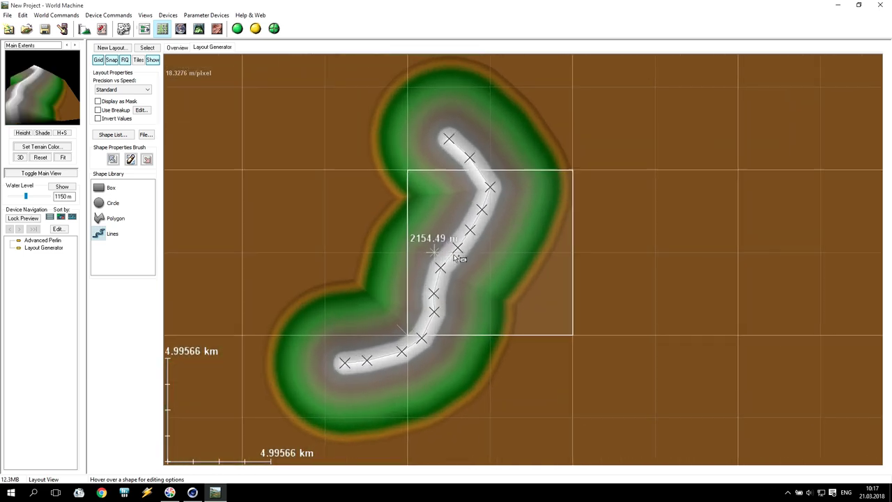
{"action": "scroll", "coordinate": [455, 258], "scroll_direction": "up", "scroll_amount": 2}
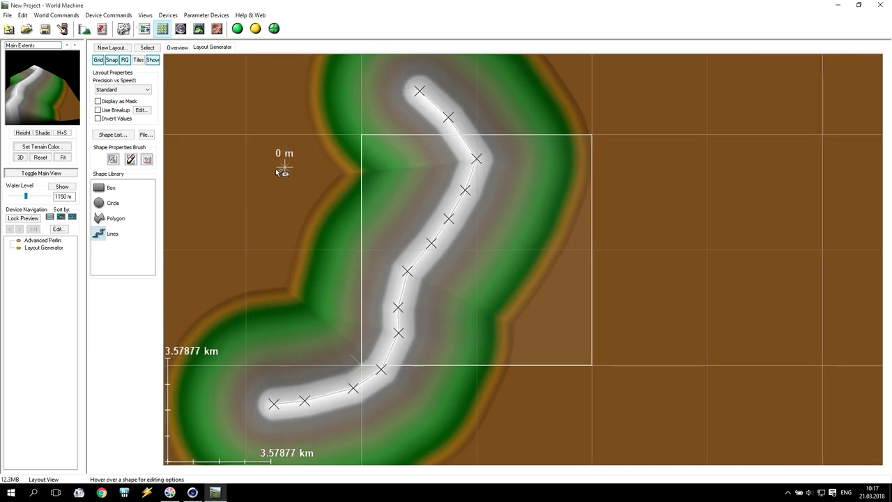
- Tick Invert Values in Layout Properties and add a control point on the line
{"action": "left_click", "coordinate": [98, 119]}
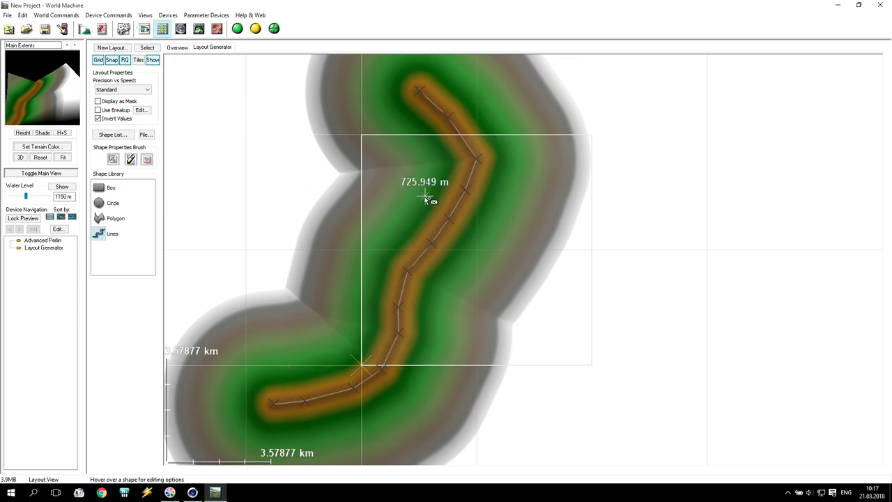
{"action": "left_click", "coordinate": [440, 232]}
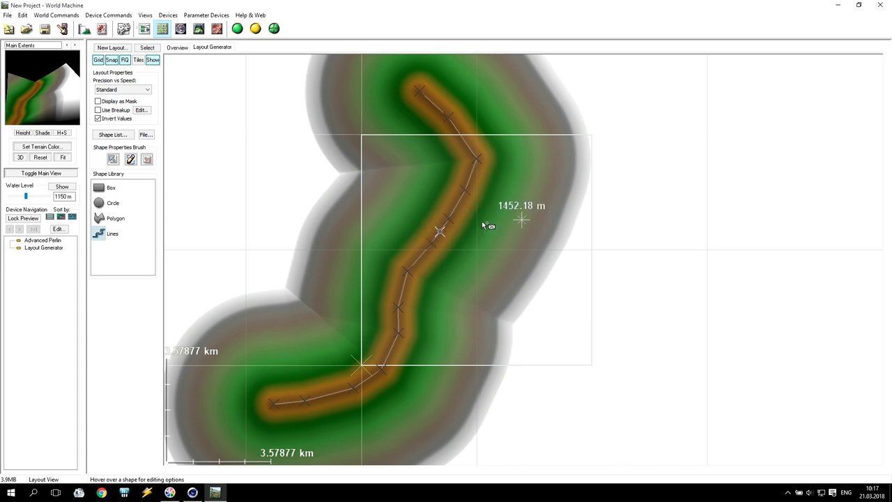
{"action": "mouse_move", "coordinate": [456, 203]}
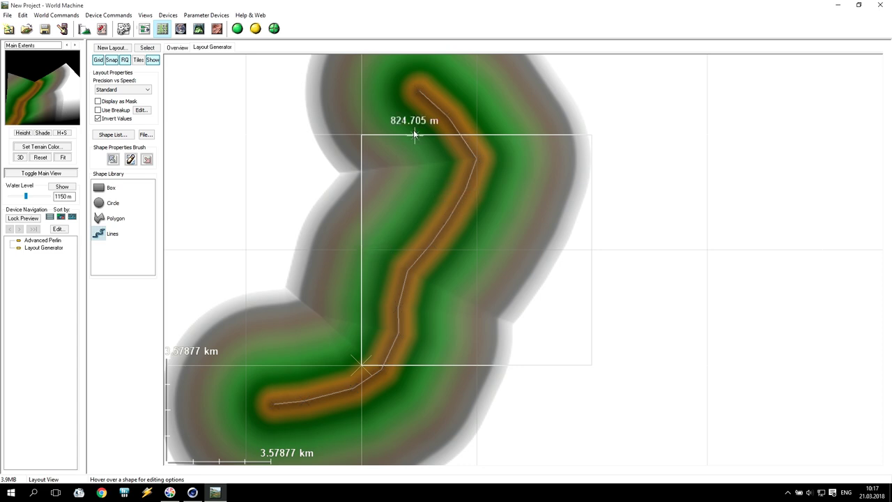
- Lower the line's height to 2625 m and shorten its falloff distance to 1.17861 km
{"action": "left_click", "coordinate": [456, 206]}
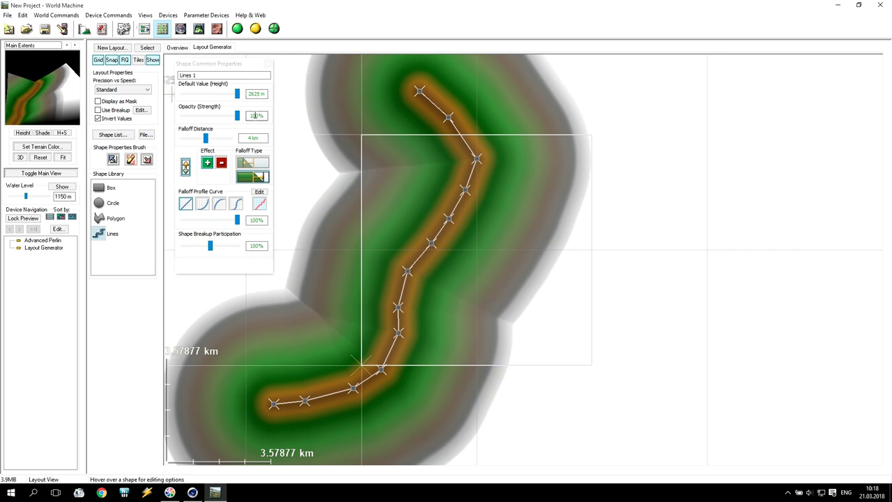
{"action": "left_click", "coordinate": [237, 95]}
{"action": "left_click", "coordinate": [198, 94]}
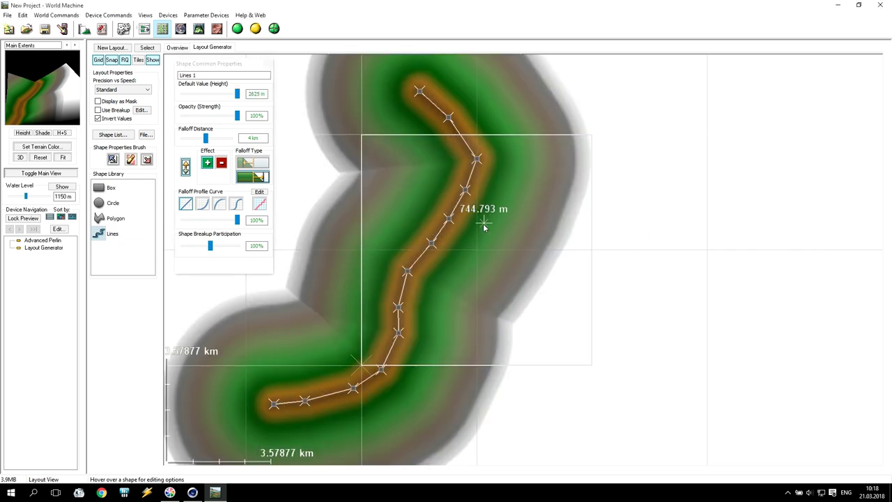
{"action": "left_click_drag", "start_coordinate": [210, 144], "coordinate": [195, 141]}
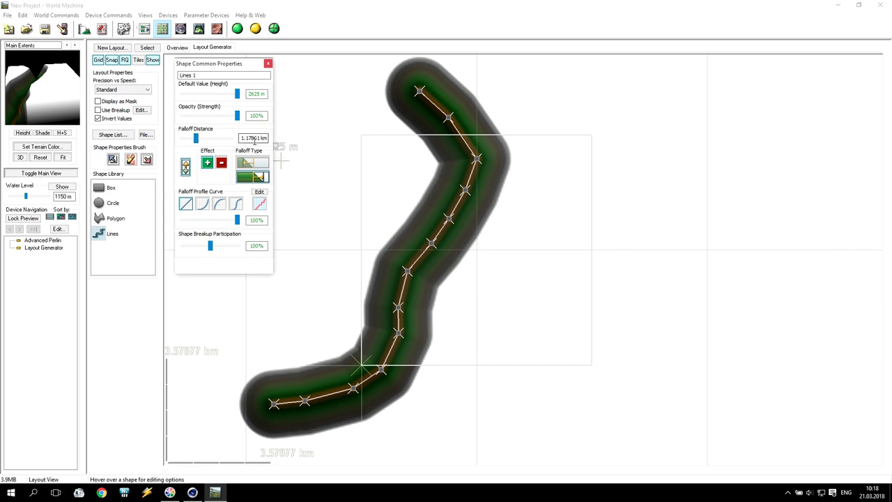
{"action": "left_click", "coordinate": [250, 138]}
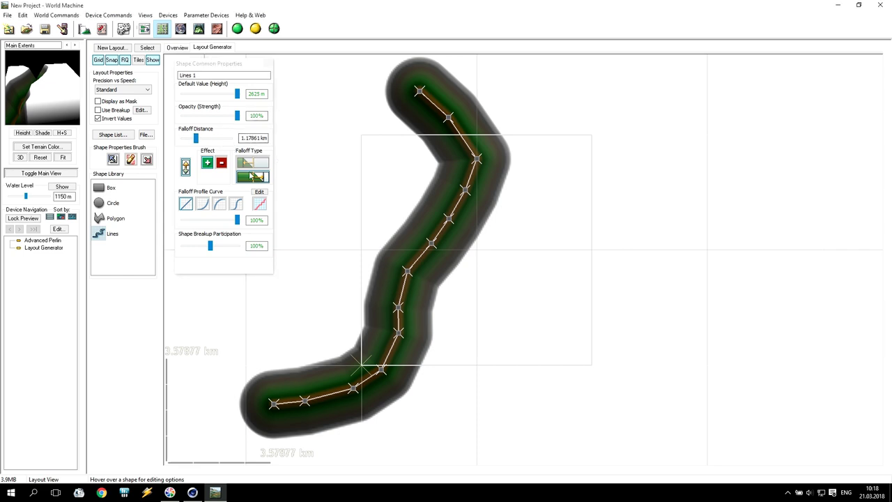
- Apply the S-shaped falloff profile with slightly reduced strength, then nudge one line vertex
{"action": "left_click", "coordinate": [202, 204]}
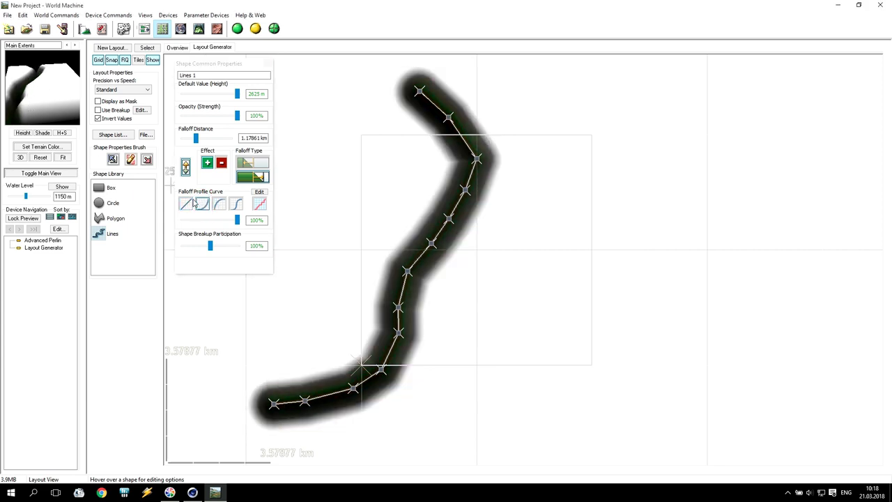
{"action": "left_click", "coordinate": [220, 204]}
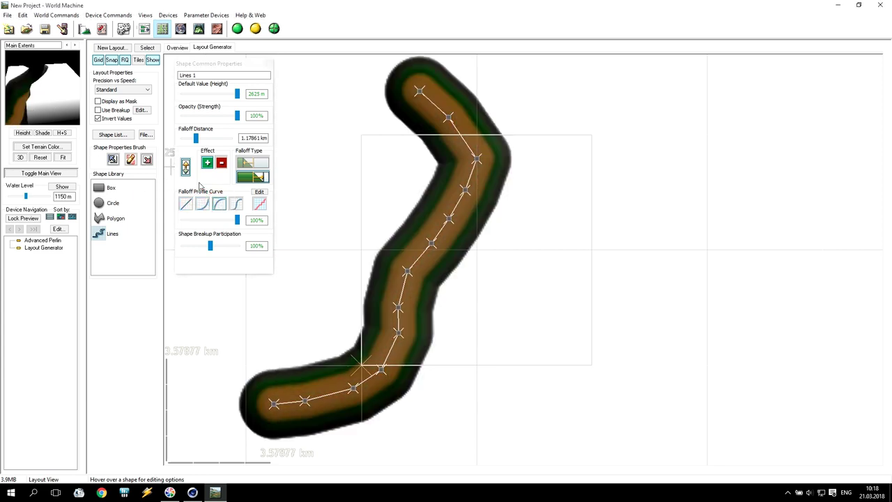
{"action": "left_click", "coordinate": [237, 205]}
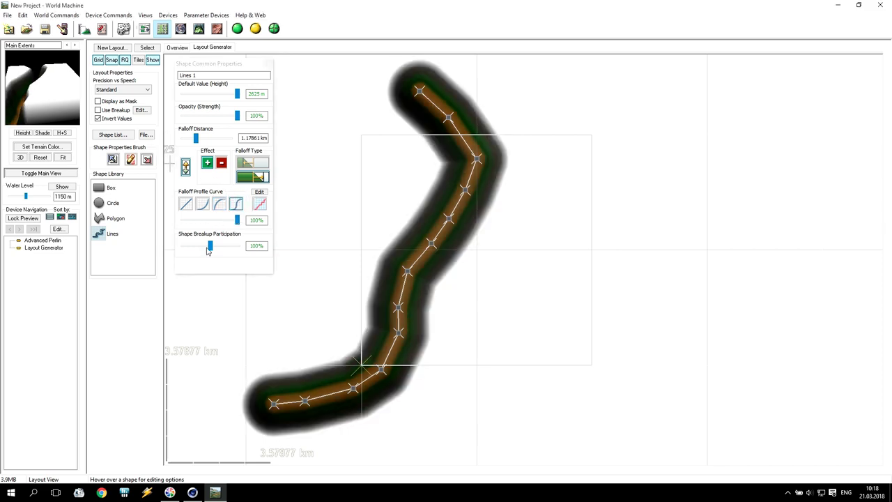
{"action": "mouse_move", "coordinate": [237, 219]}
{"action": "left_mouse_down"}
{"action": "mouse_move", "coordinate": [209, 219]}
{"action": "mouse_move", "coordinate": [247, 232]}
{"action": "left_mouse_up"}
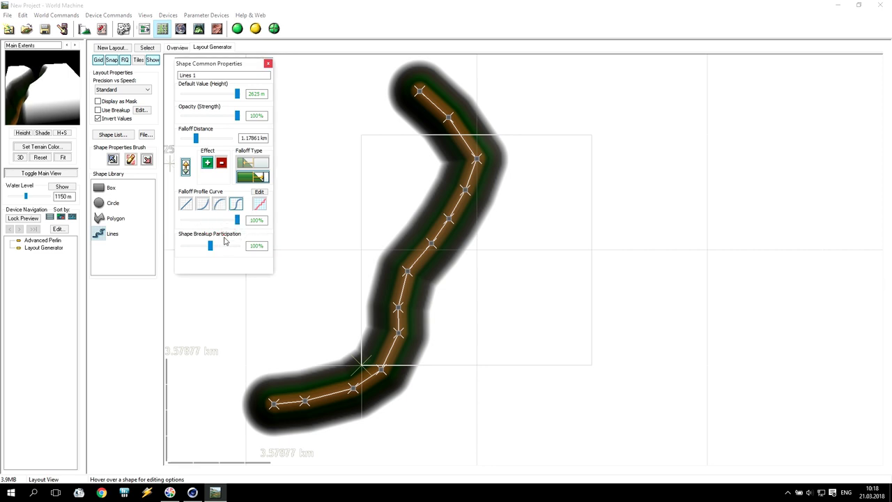
{"action": "left_click", "coordinate": [268, 64]}
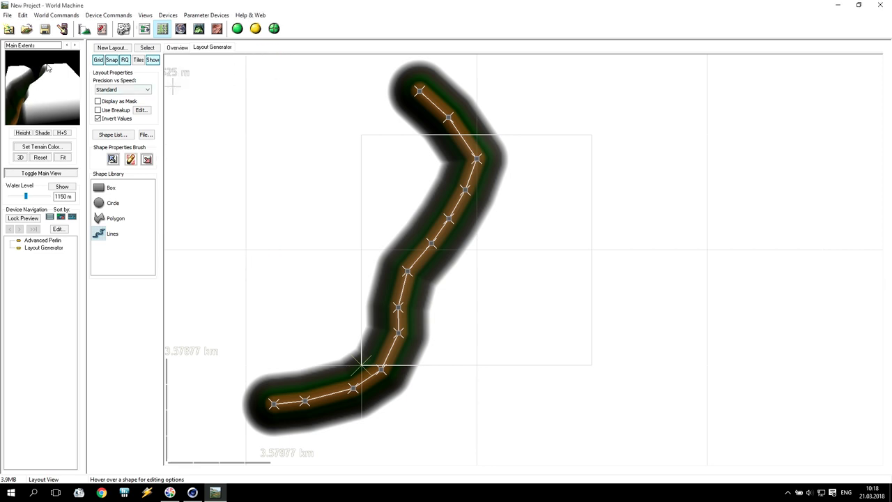
{"action": "left_click_drag", "start_coordinate": [465, 189], "coordinate": [457, 203]}
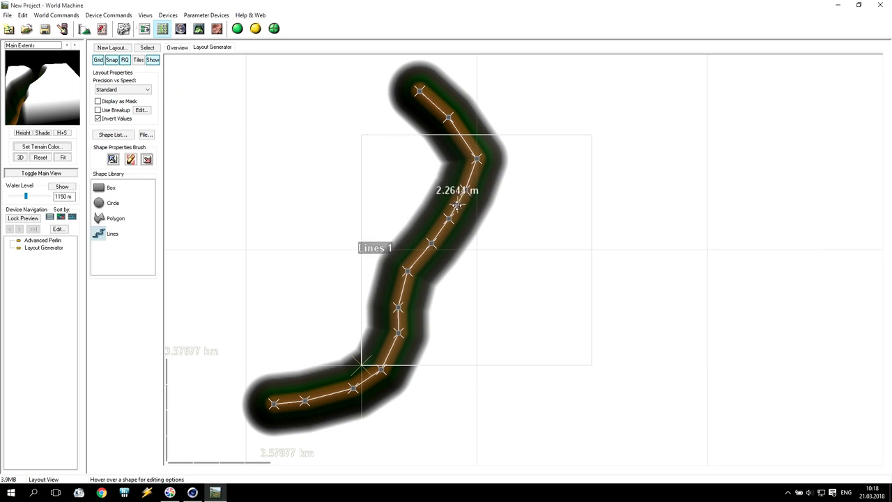
{"action": "right_click", "coordinate": [457, 203]}
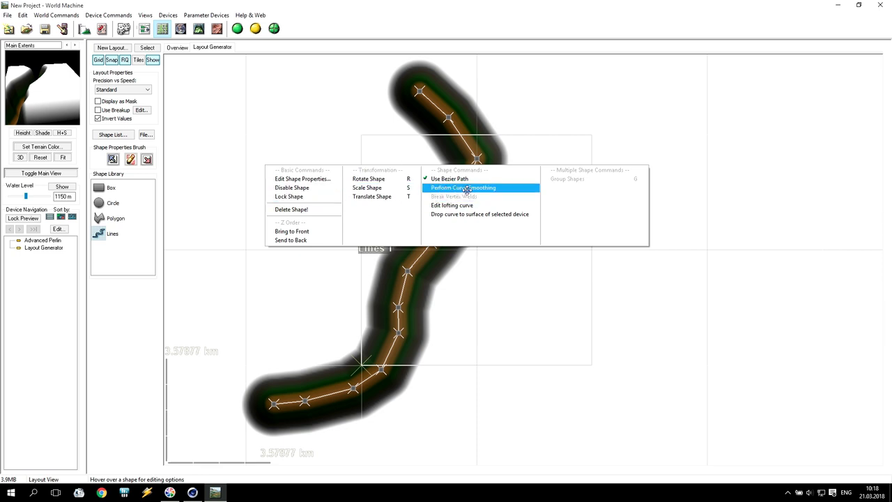
{"action": "left_click", "coordinate": [507, 189]}
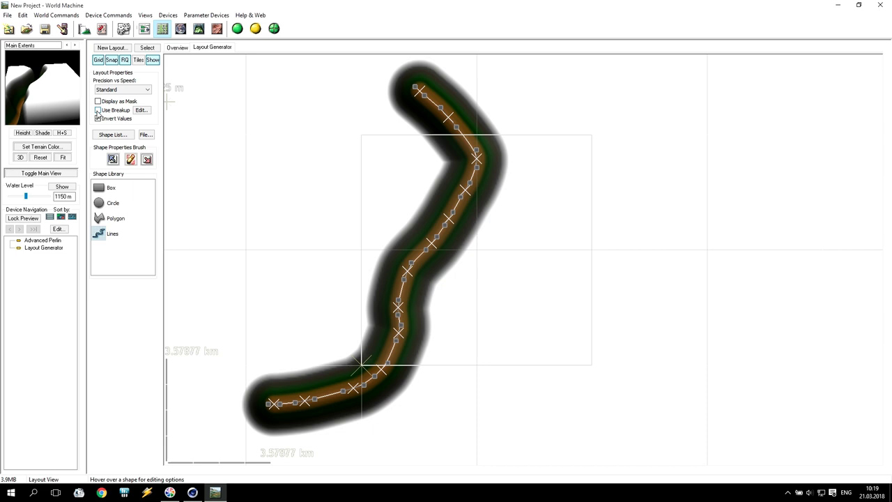
{"action": "left_click", "coordinate": [98, 110]}
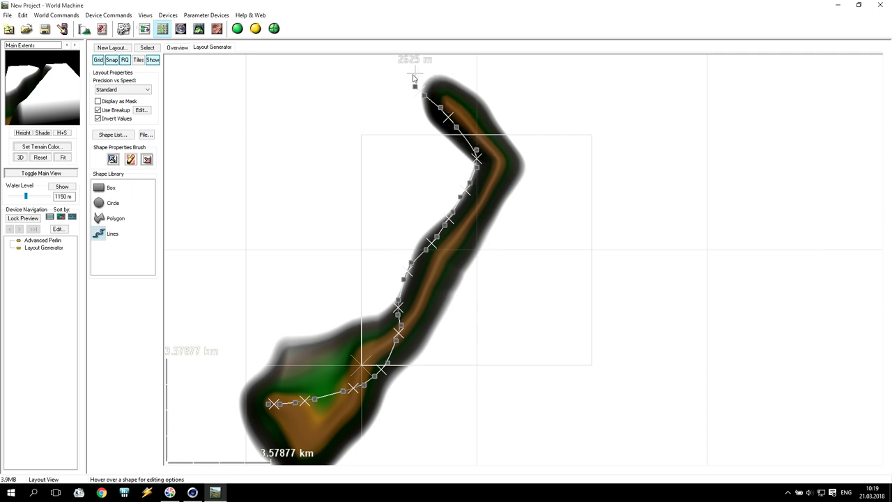
- Set breakup roughness to 5, breakup scale to 3 km and fractal breakup to 0.92
{"action": "left_click", "coordinate": [141, 110]}
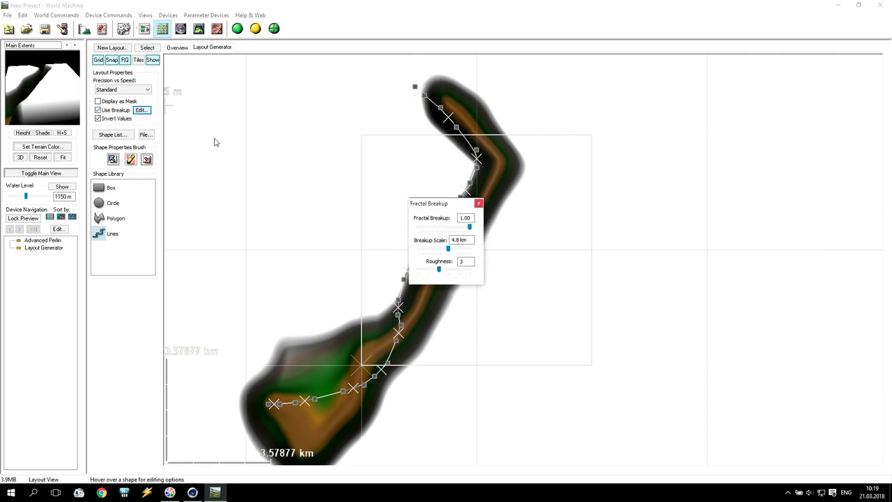
{"action": "left_click_drag", "start_coordinate": [436, 207], "coordinate": [264, 135]}
{"action": "left_click_drag", "start_coordinate": [266, 198], "coordinate": [273, 179]}
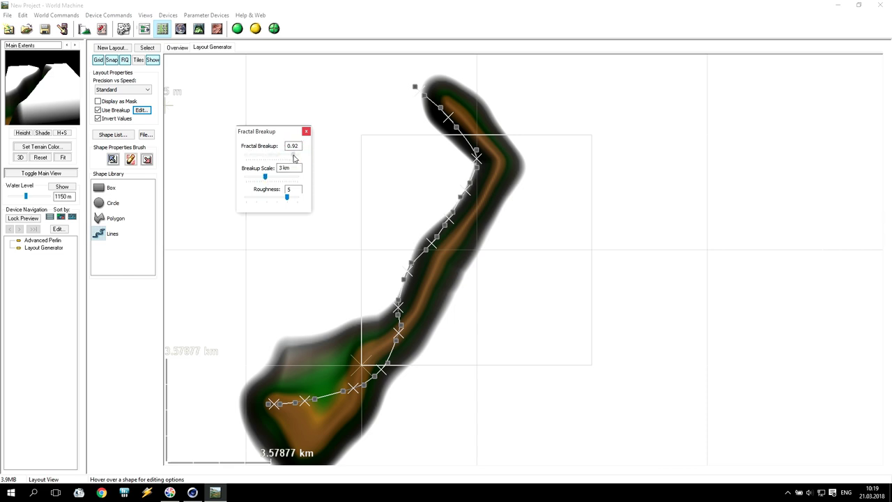
{"action": "left_click", "coordinate": [292, 155]}
{"action": "left_click", "coordinate": [305, 133]}
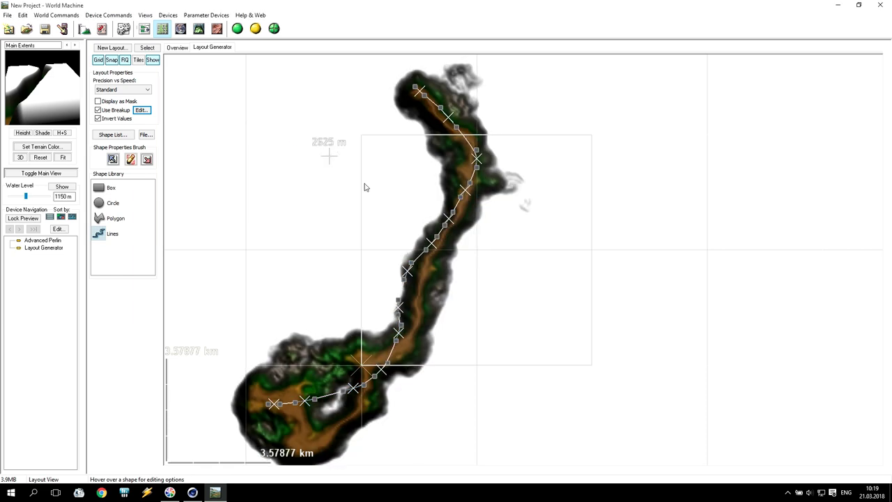
- Draw Circle 1 on the layout with a radius of about 1605 m
{"action": "left_click", "coordinate": [113, 204]}
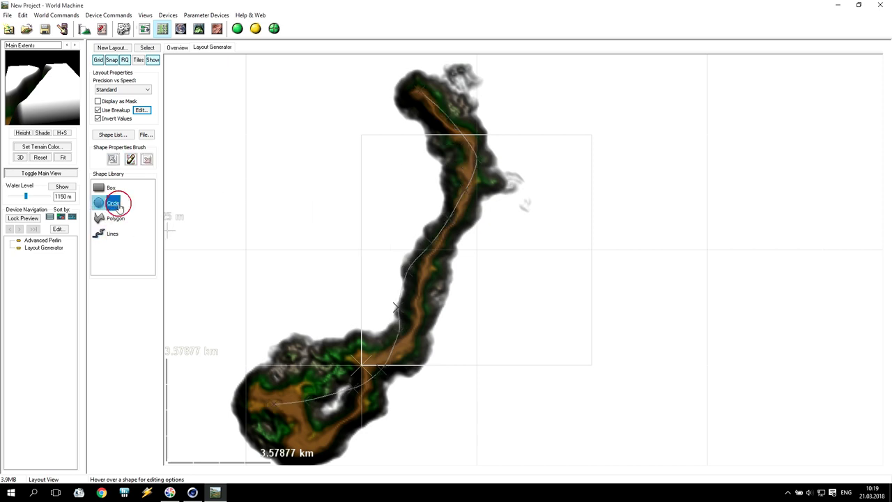
{"action": "left_click", "coordinate": [335, 184]}
{"action": "left_click_drag", "start_coordinate": [337, 185], "coordinate": [442, 155]}
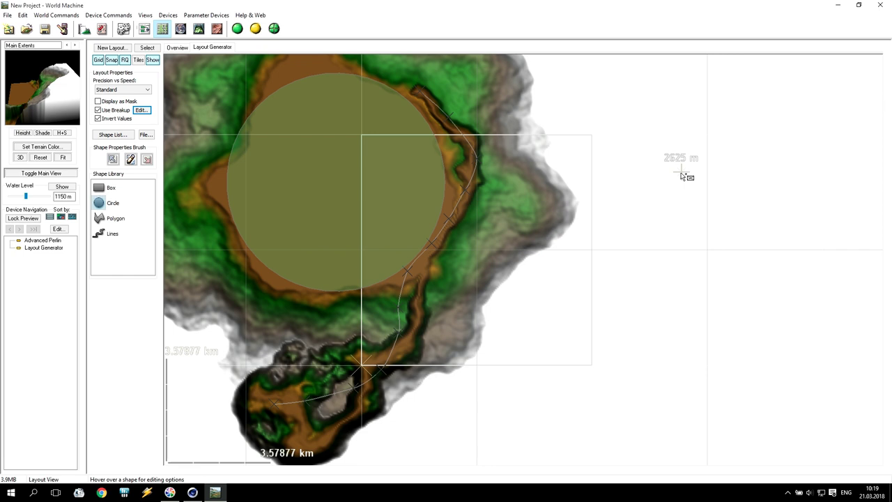
{"action": "scroll", "coordinate": [579, 210], "scroll_direction": "down", "scroll_amount": 1}
{"action": "scroll", "coordinate": [584, 216], "scroll_direction": "up", "scroll_amount": 1}
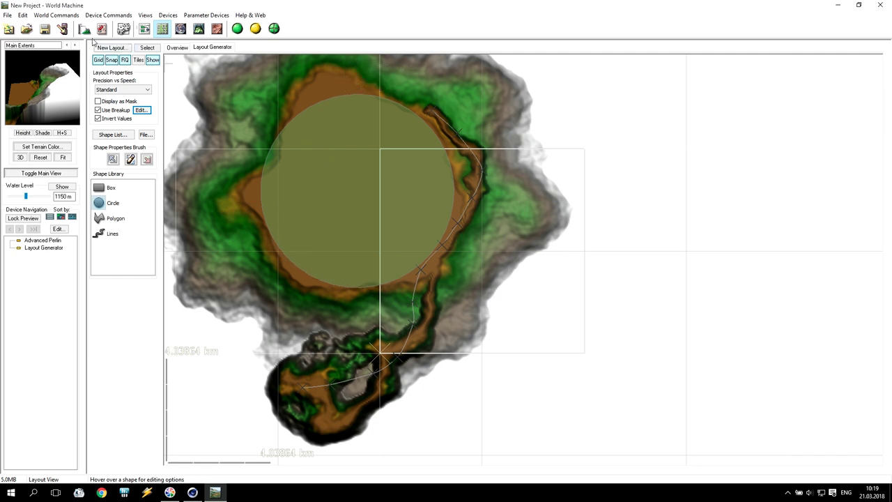
- Move Circle 1 up-left, stretch it into a tall ellipse, and set falloff to about 1611 m
{"action": "left_click", "coordinate": [275, 174]}
{"action": "left_click_drag", "start_coordinate": [290, 146], "coordinate": [283, 133]}
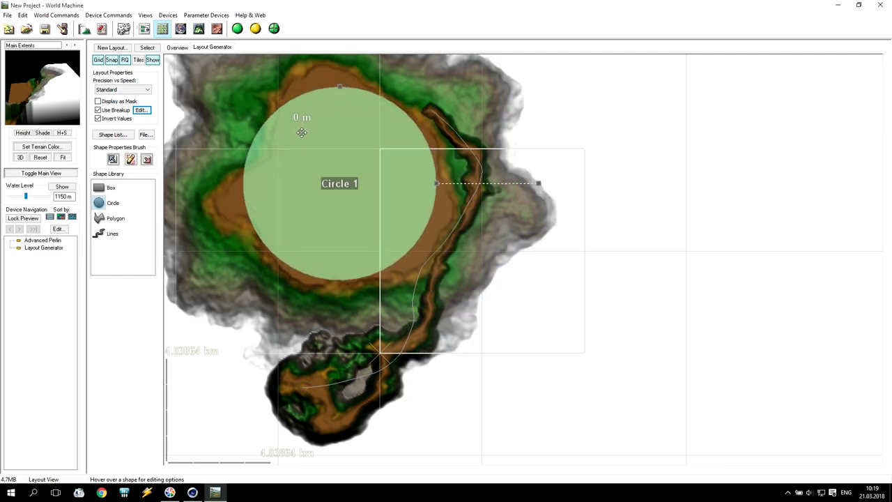
{"action": "left_click_drag", "start_coordinate": [341, 87], "coordinate": [340, 63]}
{"action": "left_click_drag", "start_coordinate": [543, 183], "coordinate": [517, 184]}
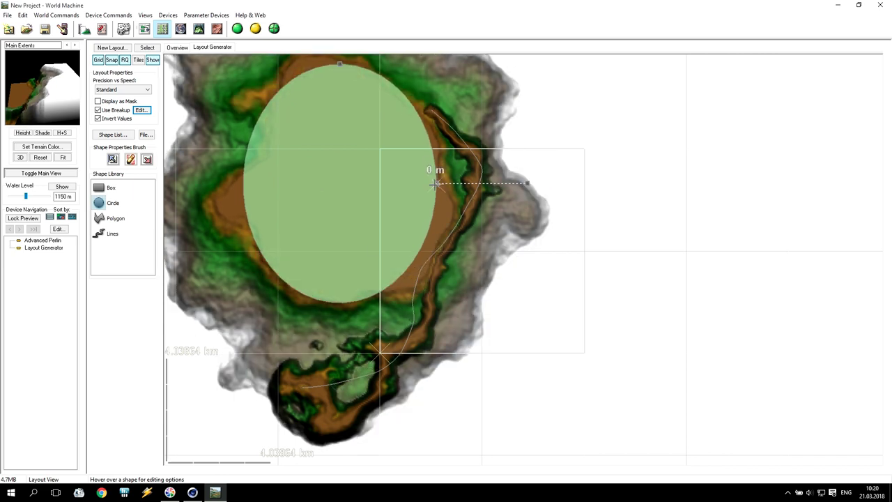
{"action": "left_click_drag", "start_coordinate": [424, 184], "coordinate": [575, 185]}
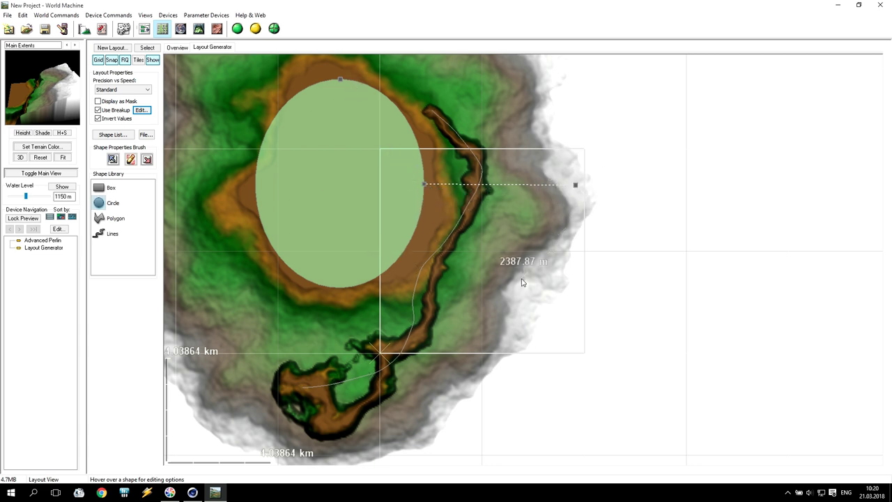
{"action": "left_click_drag", "start_coordinate": [575, 187], "coordinate": [525, 187]}
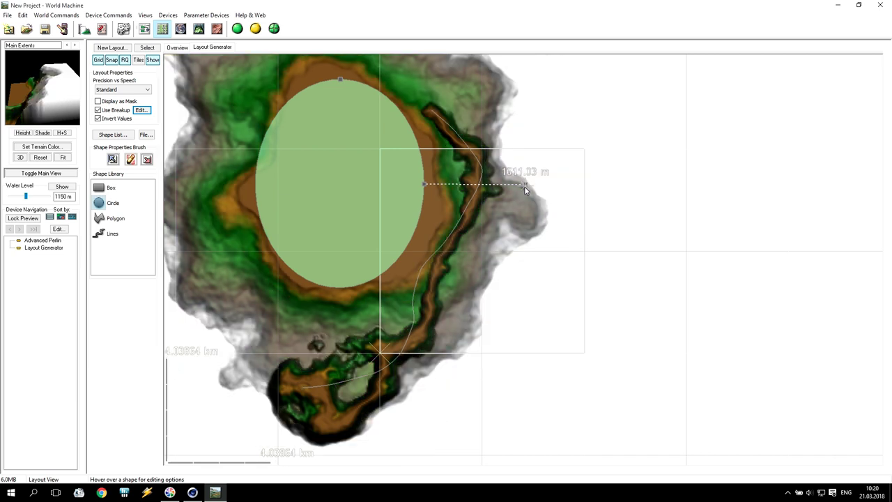
{"action": "mouse_move", "coordinate": [396, 201]}
{"action": "left_mouse_down"}
{"action": "mouse_move", "coordinate": [416, 211]}
{"action": "mouse_move", "coordinate": [398, 208]}
{"action": "left_mouse_up"}
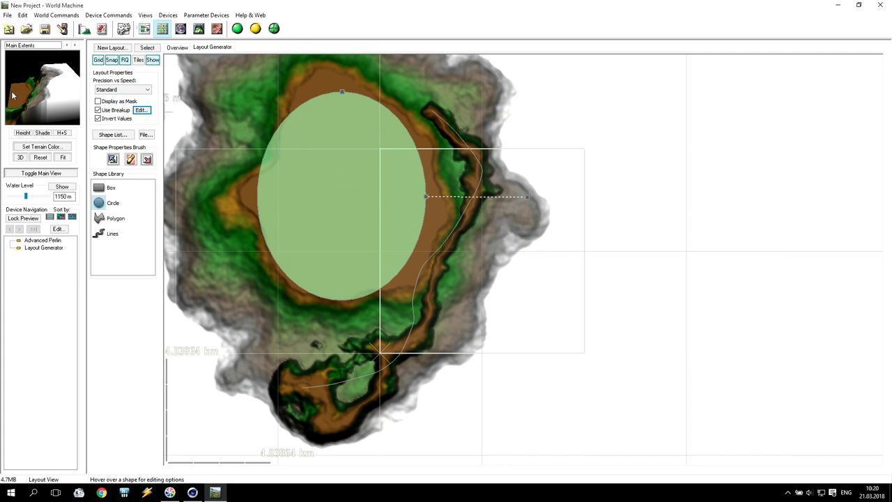
{"action": "mouse_move", "coordinate": [16, 94]}
{"action": "left_mouse_down"}
{"action": "mouse_move", "coordinate": [55, 96]}
{"action": "mouse_move", "coordinate": [75, 75]}
{"action": "mouse_move", "coordinate": [43, 86]}
{"action": "left_mouse_up"}
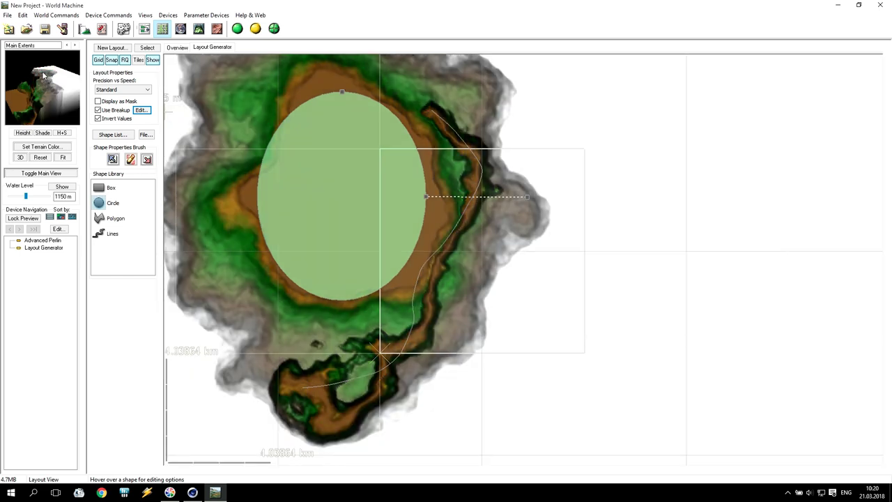
- Connect Layout Generator's output to Advanced Perlin's input in the device network
{"action": "left_click", "coordinate": [146, 32]}
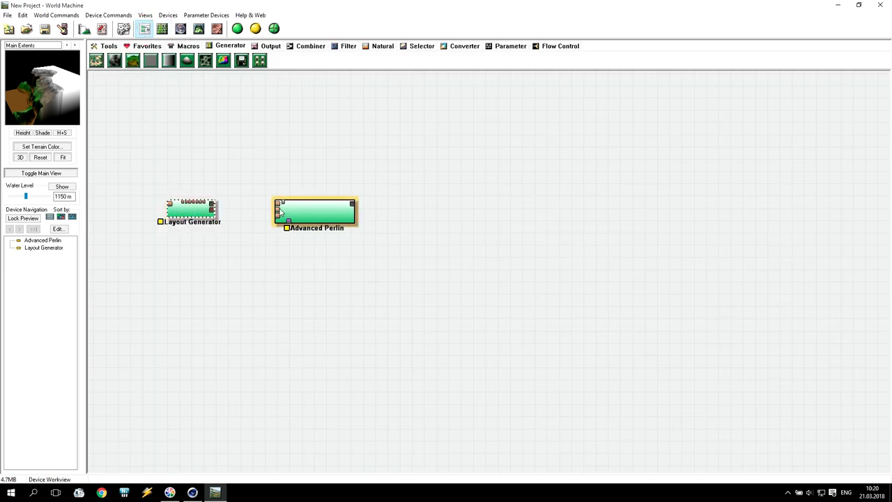
{"action": "left_click_drag", "start_coordinate": [212, 205], "coordinate": [277, 205]}
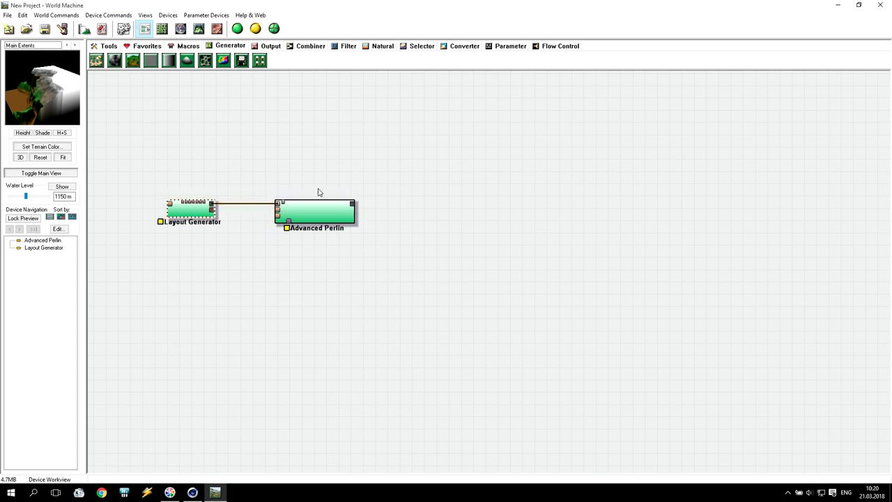
{"action": "left_click", "coordinate": [293, 213]}
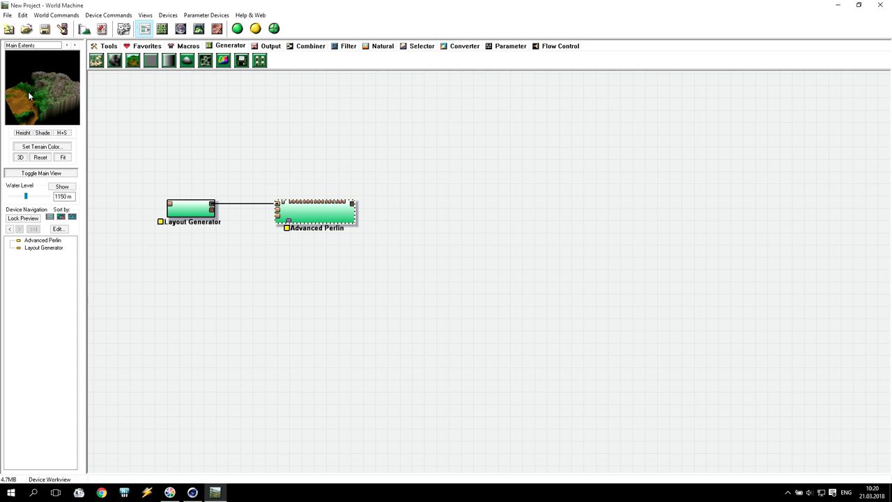
{"action": "left_click_drag", "start_coordinate": [27, 97], "coordinate": [54, 90]}
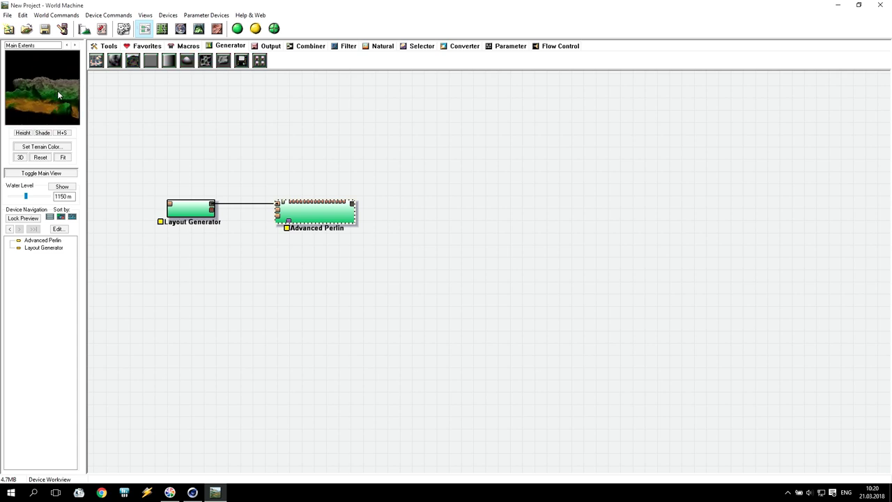
- Orbit the resulting terrain in the 3D view, showing the orange valley beside mountains
{"action": "left_click", "coordinate": [199, 28]}
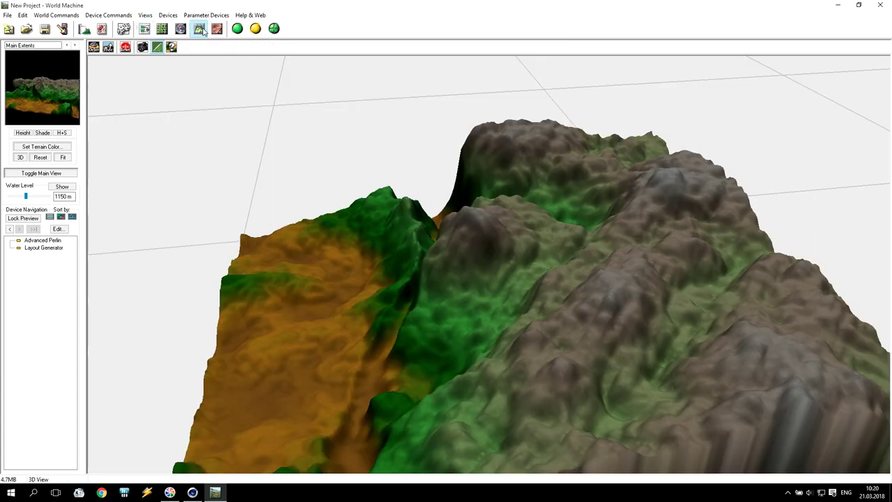
{"action": "left_click_drag", "start_coordinate": [351, 328], "coordinate": [357, 372]}
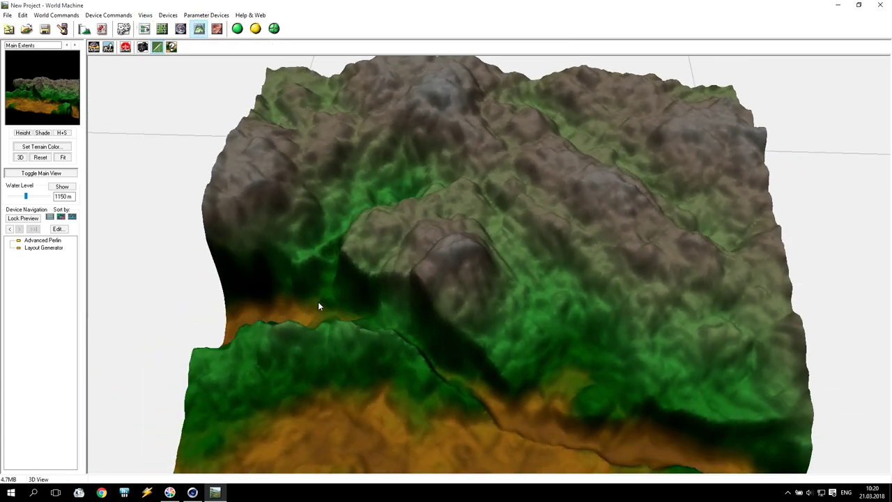
{"action": "left_click_drag", "start_coordinate": [507, 388], "coordinate": [273, 265]}
{"action": "left_click_drag", "start_coordinate": [285, 393], "coordinate": [393, 343]}
{"action": "left_click_drag", "start_coordinate": [592, 303], "coordinate": [478, 271]}
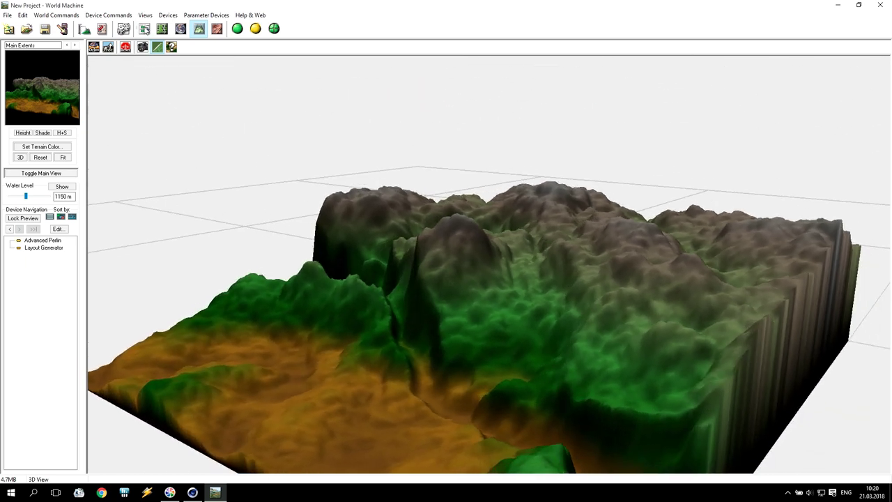
{"action": "left_click", "coordinate": [145, 30]}
- Set Advanced Perlin's feature scale to 3.66802 km, persistence 0.516 and elevation center 1312.5
{"action": "double_click", "coordinate": [330, 219]}
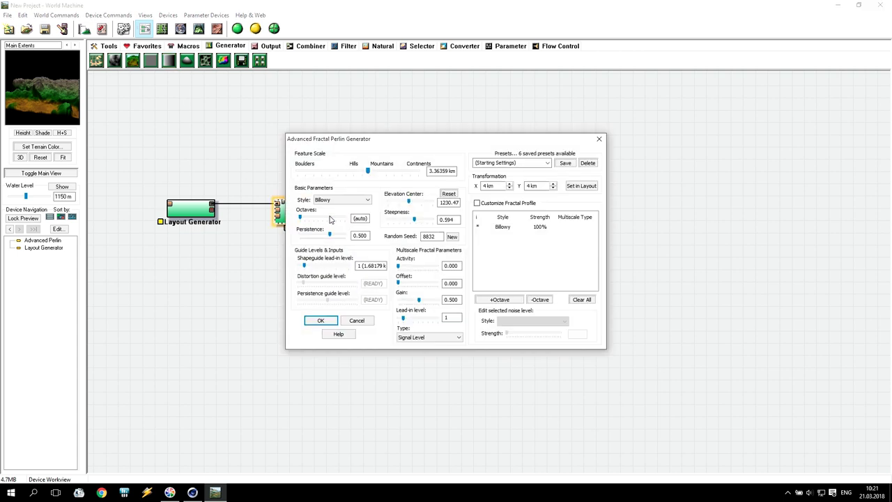
{"action": "left_click_drag", "start_coordinate": [367, 172], "coordinate": [369, 175]}
{"action": "left_click_drag", "start_coordinate": [330, 235], "coordinate": [333, 239]}
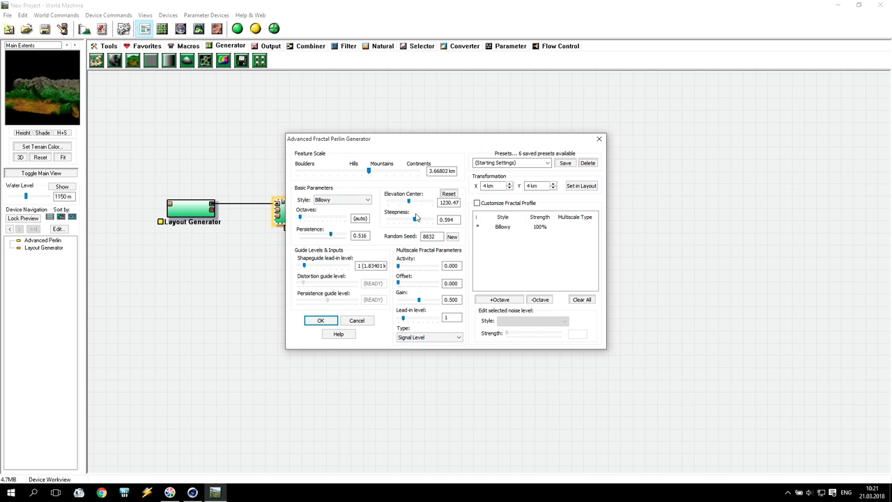
{"action": "mouse_move", "coordinate": [409, 202]}
{"action": "left_mouse_down"}
{"action": "mouse_move", "coordinate": [407, 221]}
{"action": "mouse_move", "coordinate": [425, 222]}
{"action": "mouse_move", "coordinate": [411, 207]}
{"action": "left_mouse_up"}
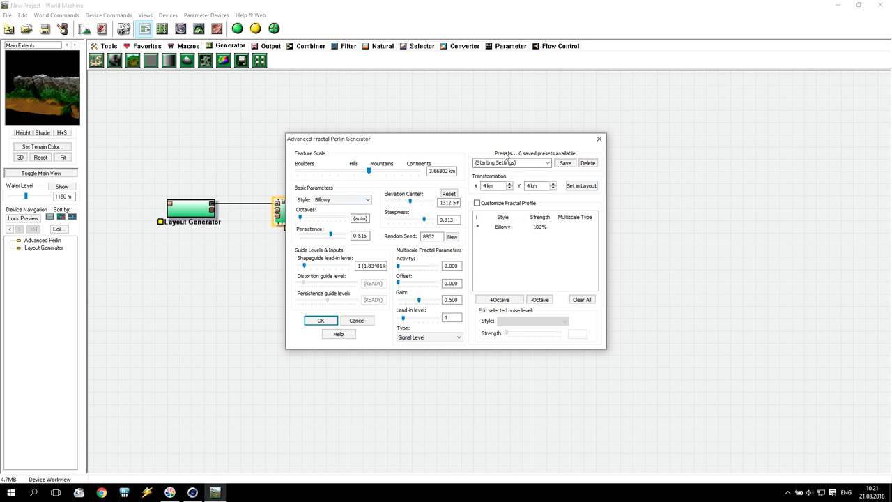
- Compare noise styles, settle on Smooth Billowy, and apply the Advanced Perlin settings
{"action": "left_click", "coordinate": [366, 200]}
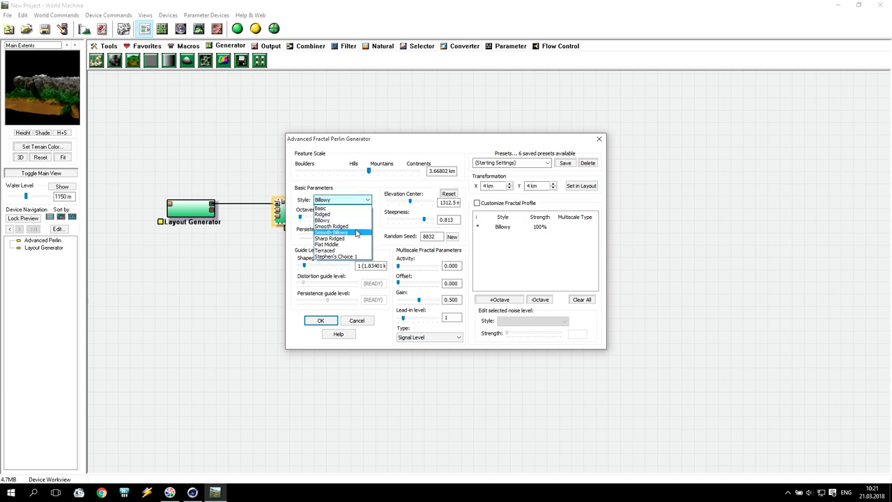
{"action": "left_click", "coordinate": [357, 233]}
{"action": "left_click", "coordinate": [362, 201]}
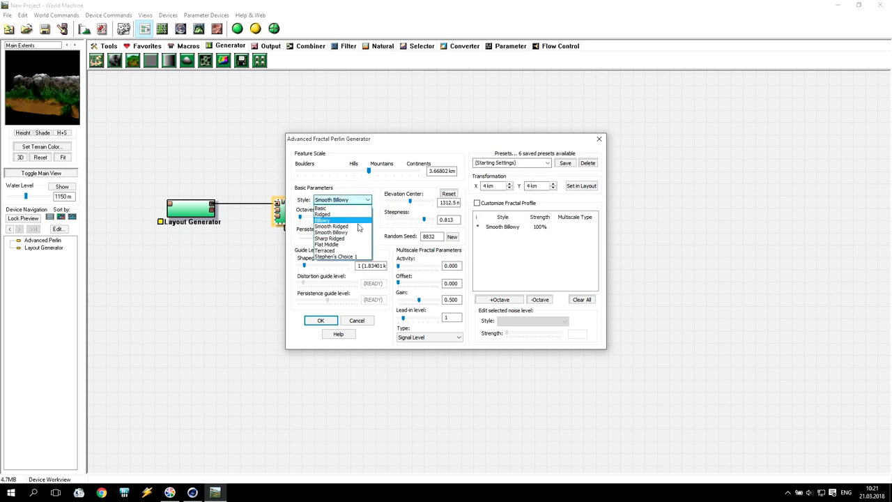
{"action": "left_click", "coordinate": [358, 228]}
{"action": "left_click", "coordinate": [359, 200]}
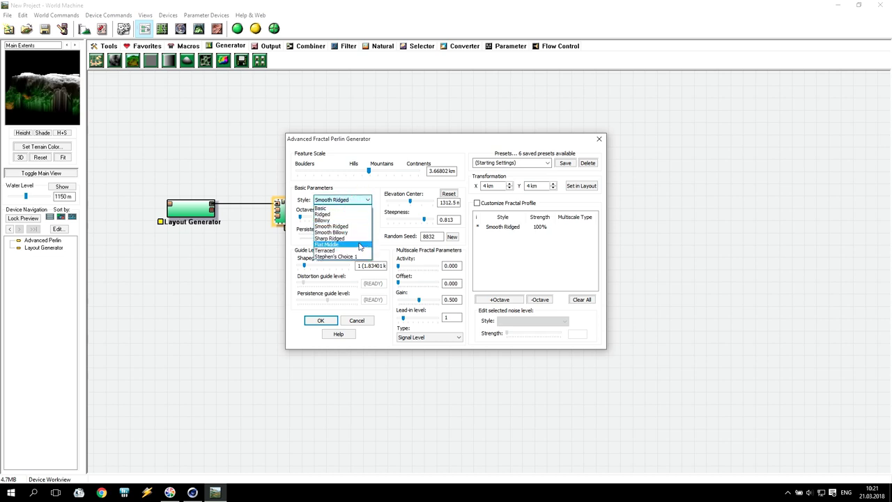
{"action": "left_click", "coordinate": [359, 219]}
{"action": "left_click", "coordinate": [363, 200]}
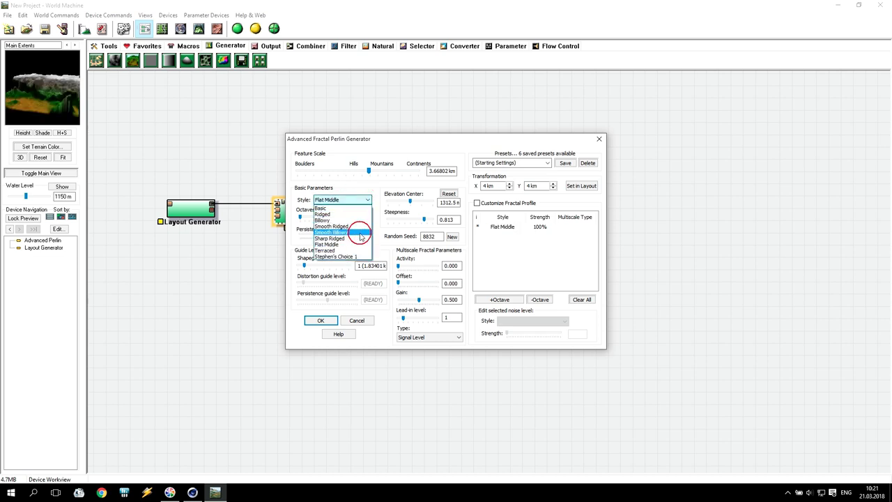
{"action": "left_click", "coordinate": [360, 232]}
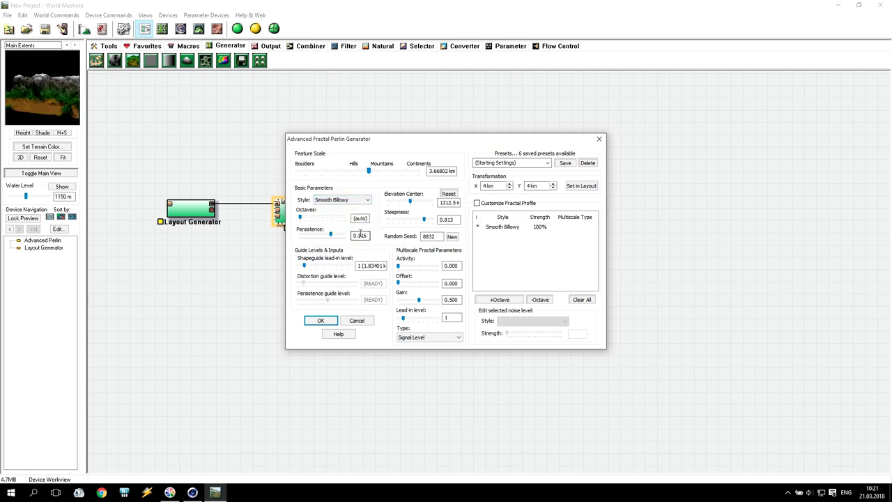
{"action": "left_click", "coordinate": [321, 320]}
- Orbit and zoom the 3D view to examine the rounded peaks beside the flat orange valley
{"action": "left_click", "coordinate": [199, 29]}
{"action": "left_click_drag", "start_coordinate": [481, 349], "coordinate": [550, 382]}
{"action": "left_click_drag", "start_coordinate": [509, 344], "coordinate": [546, 362]}
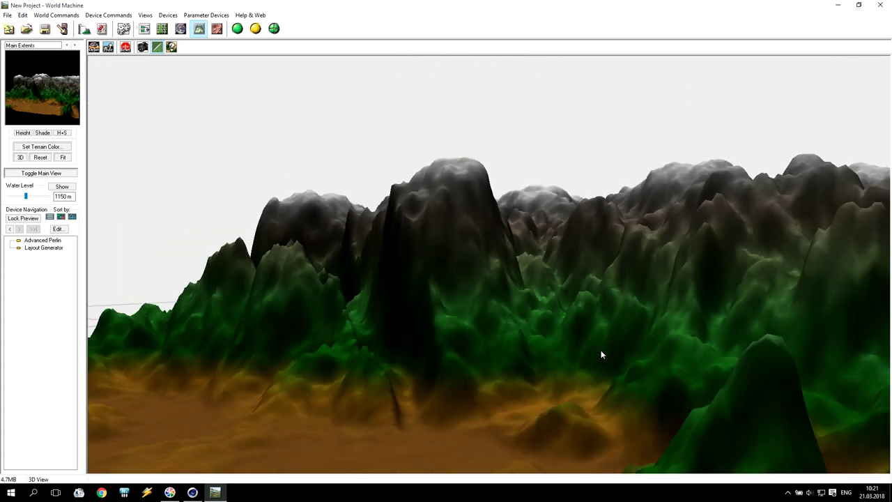
{"action": "left_click_drag", "start_coordinate": [602, 354], "coordinate": [583, 331]}
{"action": "scroll", "coordinate": [581, 326], "scroll_direction": "up", "scroll_amount": 3}
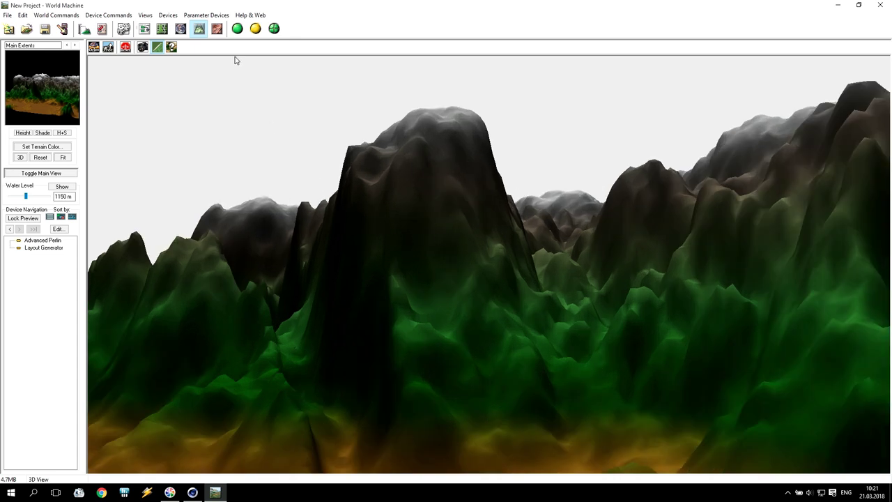
{"action": "left_click_drag", "start_coordinate": [507, 223], "coordinate": [589, 254]}
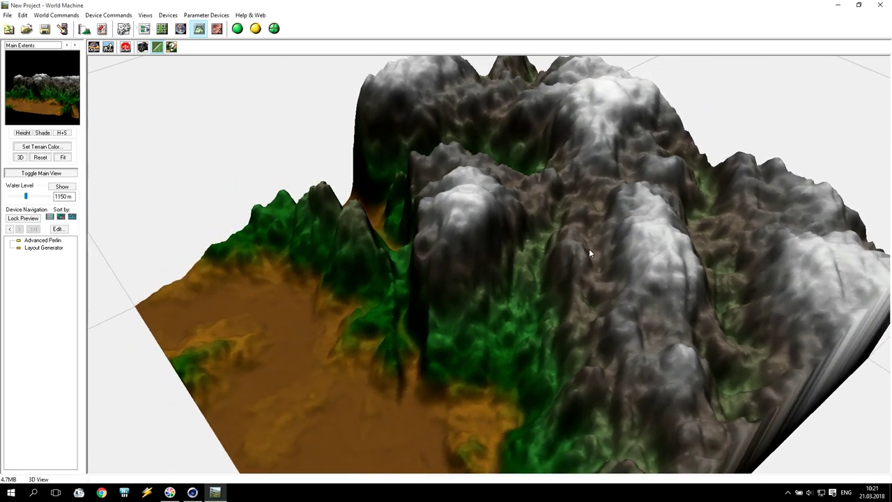
- Place a new Erosion device from the Natural tab to the right of Advanced Perlin
{"action": "left_click", "coordinate": [144, 28]}
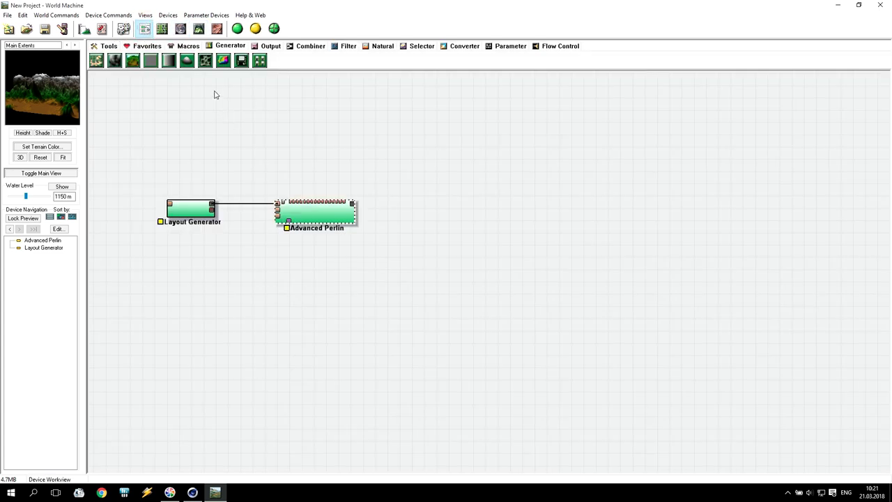
{"action": "left_click", "coordinate": [382, 46]}
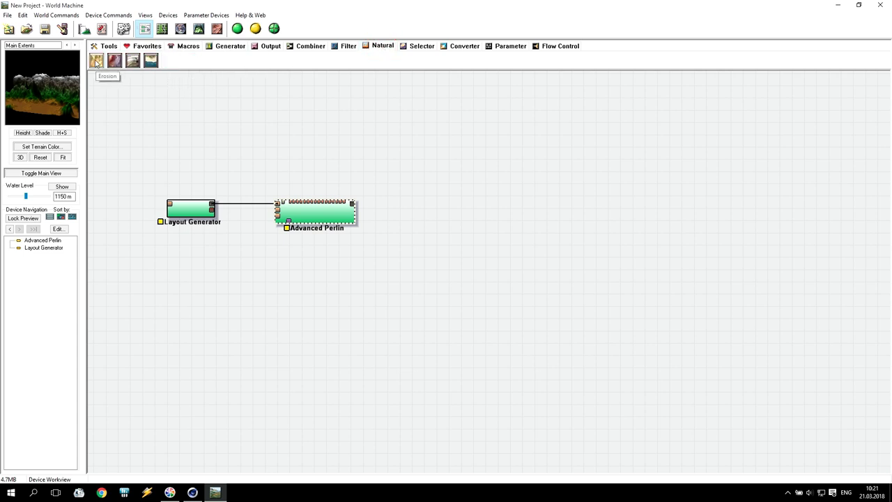
{"action": "left_click", "coordinate": [97, 61]}
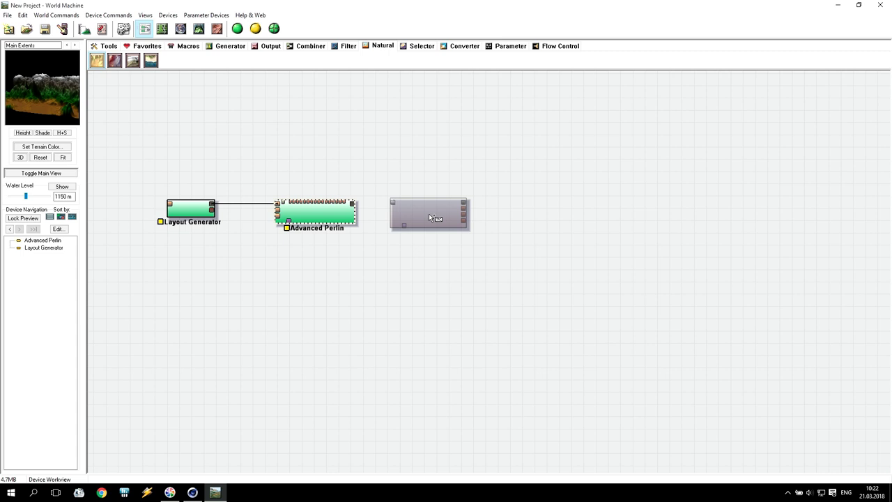
{"action": "left_click", "coordinate": [432, 220]}
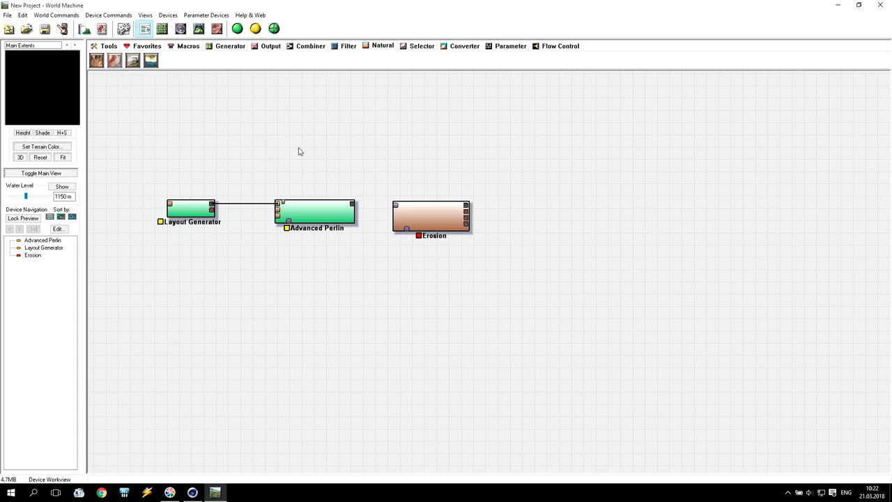
{"action": "left_click", "coordinate": [418, 215]}
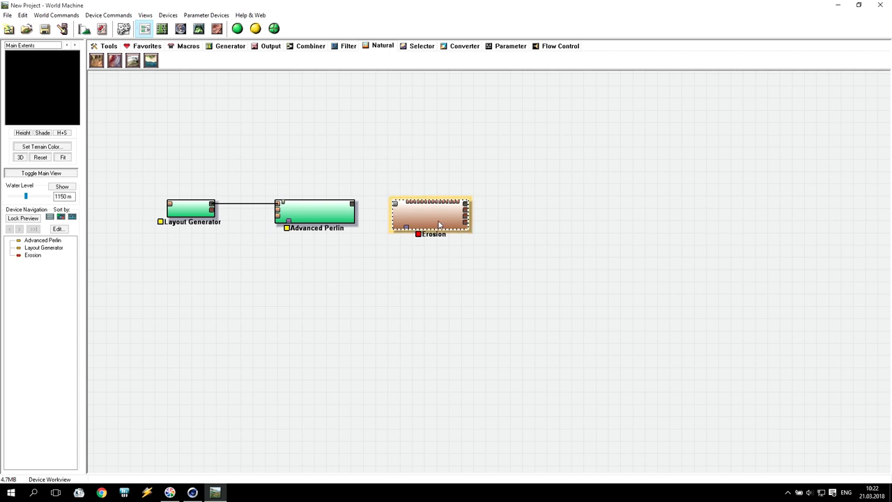
{"action": "left_click_drag", "start_coordinate": [439, 224], "coordinate": [438, 223]}
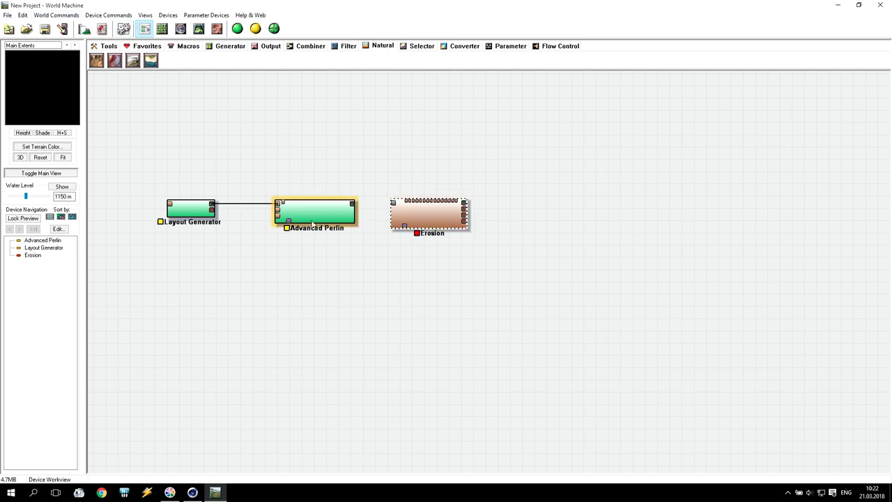
- Wire Advanced Perlin's output into the Erosion device's input
{"action": "left_click_drag", "start_coordinate": [188, 215], "coordinate": [221, 215]}
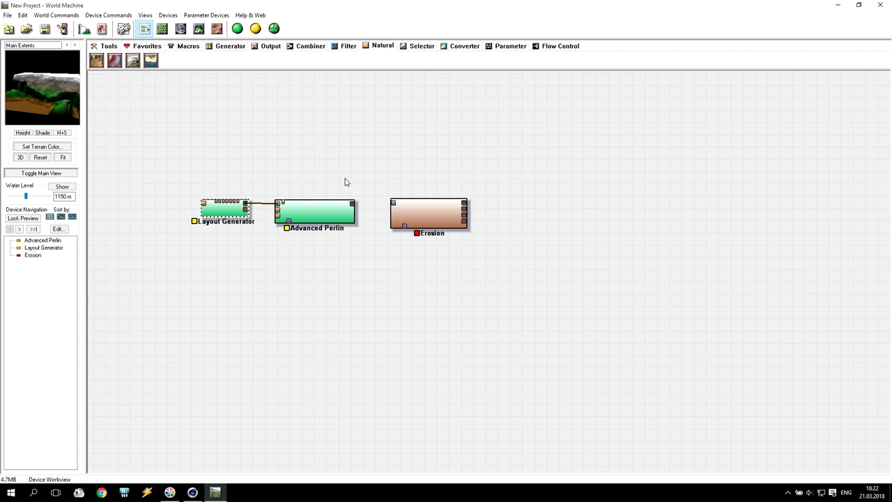
{"action": "left_click", "coordinate": [325, 213]}
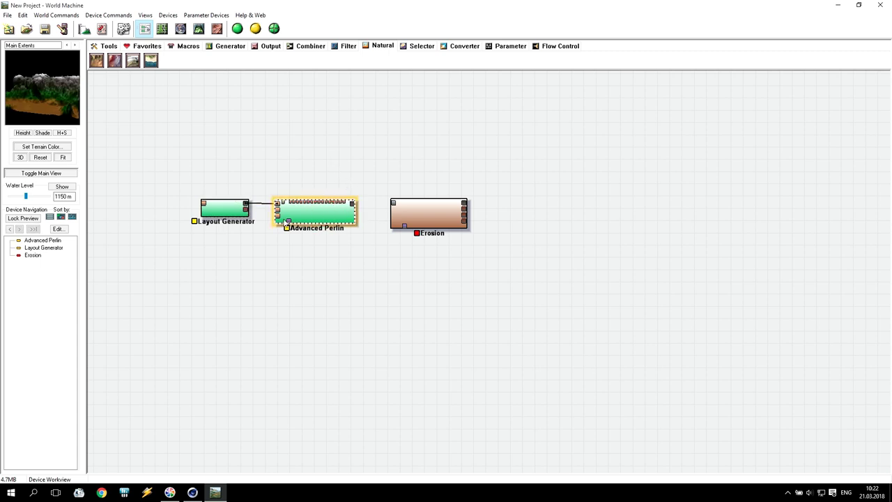
{"action": "left_click_drag", "start_coordinate": [353, 203], "coordinate": [394, 207]}
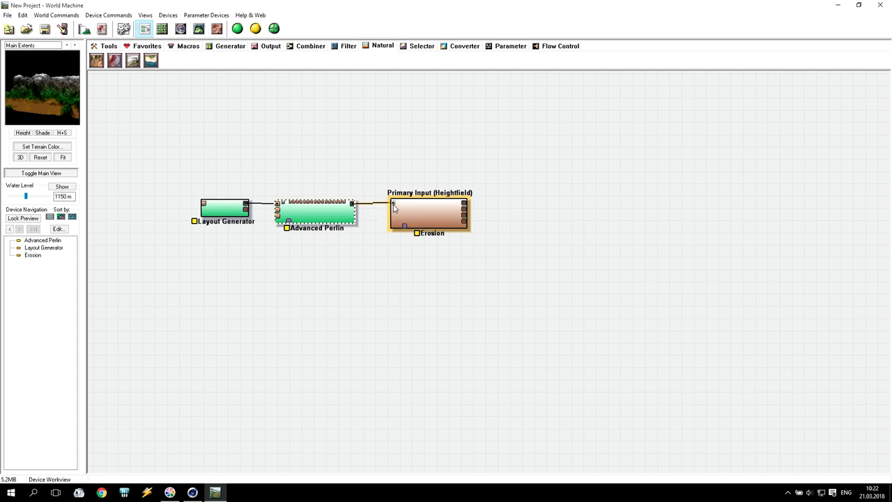
- Lock Erosion's preview, confirm it persists when selecting other devices, then view it in 3D
{"action": "left_click", "coordinate": [438, 221]}
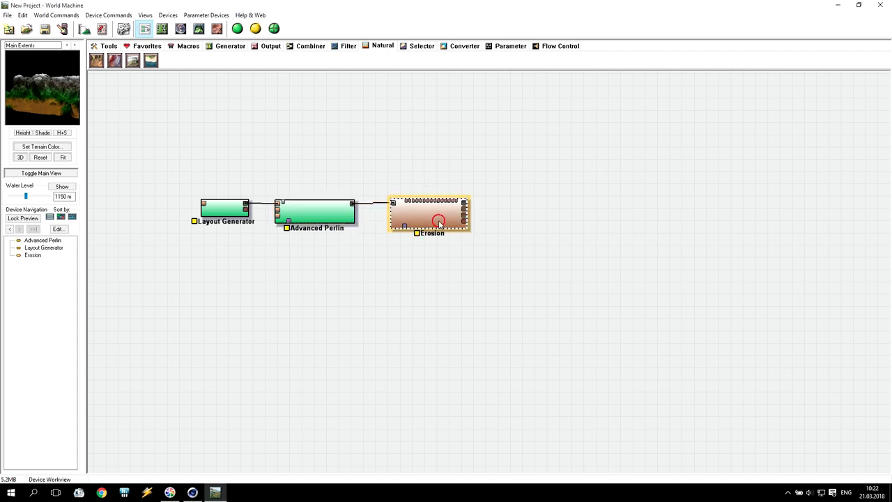
{"action": "left_click", "coordinate": [16, 219]}
{"action": "left_click", "coordinate": [279, 212]}
{"action": "left_click", "coordinate": [215, 217]}
{"action": "left_click", "coordinate": [314, 214]}
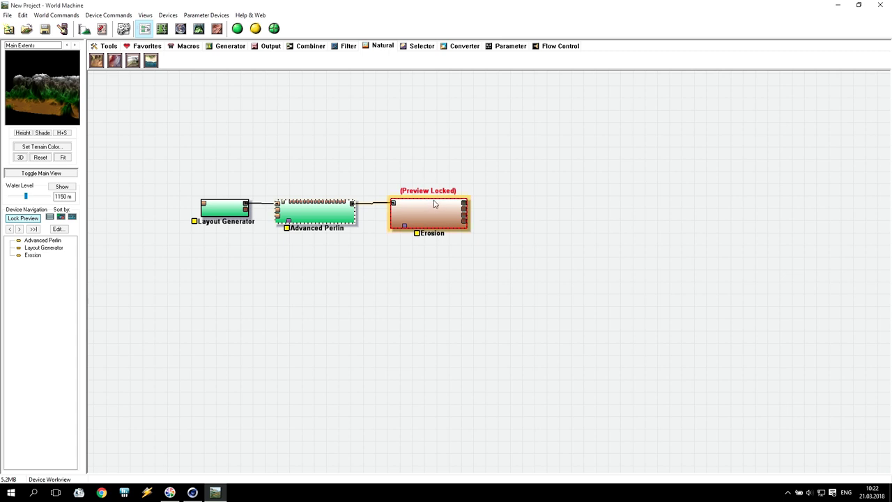
{"action": "left_click", "coordinate": [198, 29]}
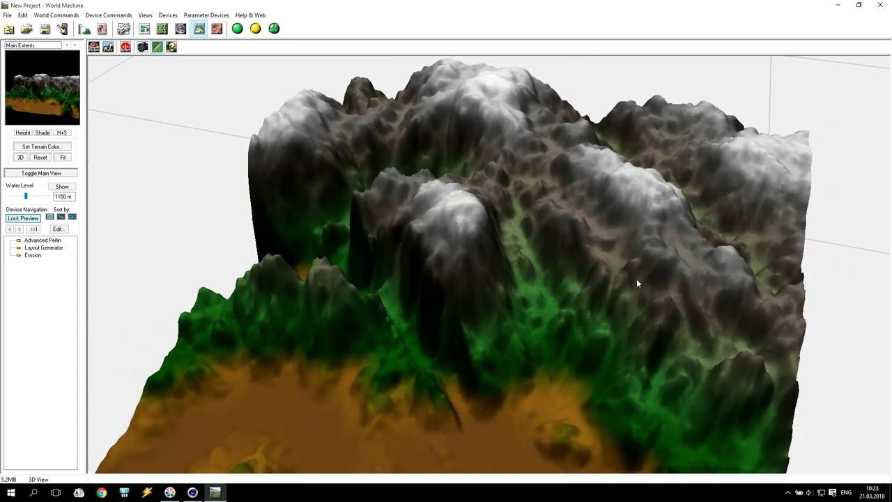
- Open the Erosion parameters and raise rock hardness to 0.810
{"action": "double_click", "coordinate": [35, 255]}
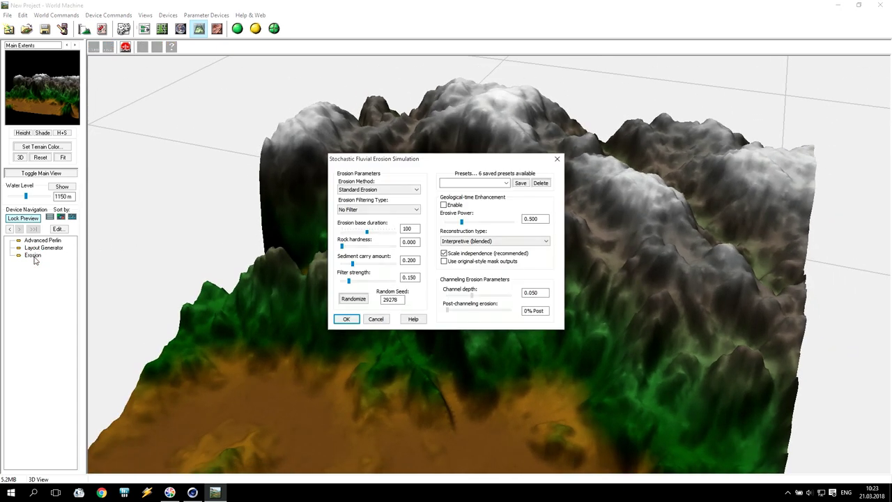
{"action": "left_click_drag", "start_coordinate": [400, 159], "coordinate": [77, 55]}
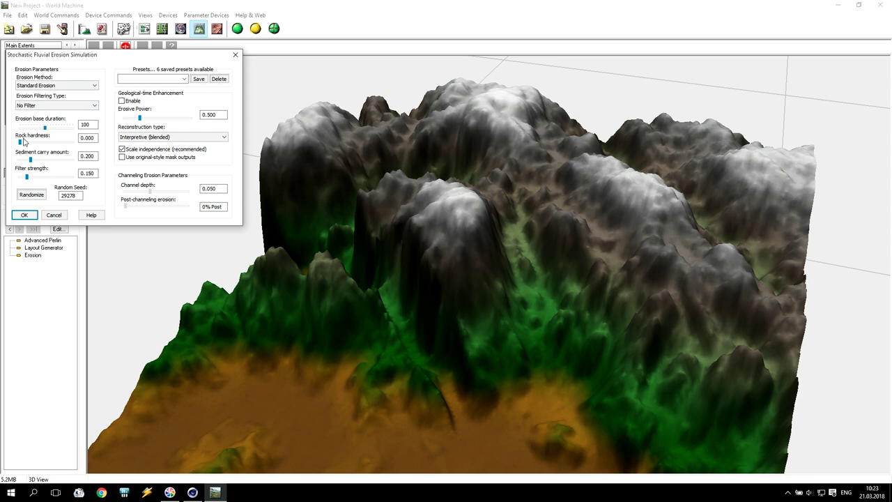
{"action": "left_click_drag", "start_coordinate": [23, 142], "coordinate": [47, 161]}
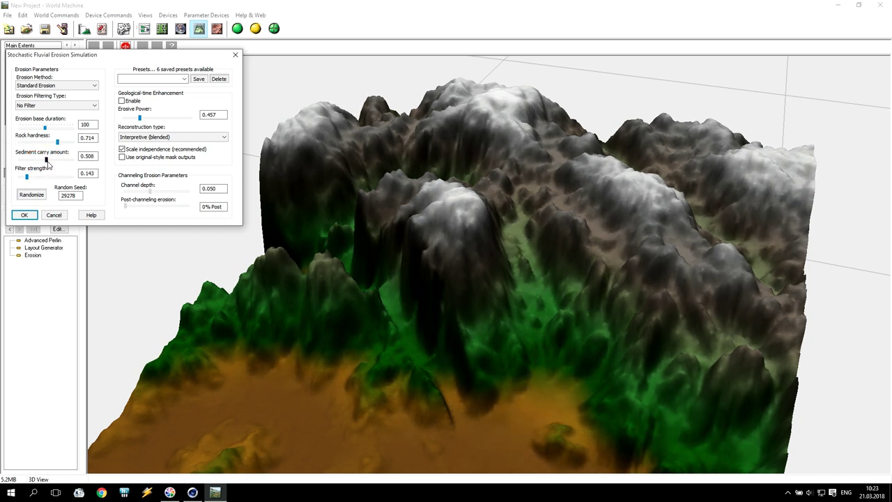
- Try the erosion method and filtering options, keeping Standard Erosion with No Filter
{"action": "left_click", "coordinate": [56, 85]}
{"action": "left_click", "coordinate": [50, 100]}
{"action": "left_click", "coordinate": [48, 85]}
{"action": "left_click", "coordinate": [55, 95]}
{"action": "left_click", "coordinate": [54, 105]}
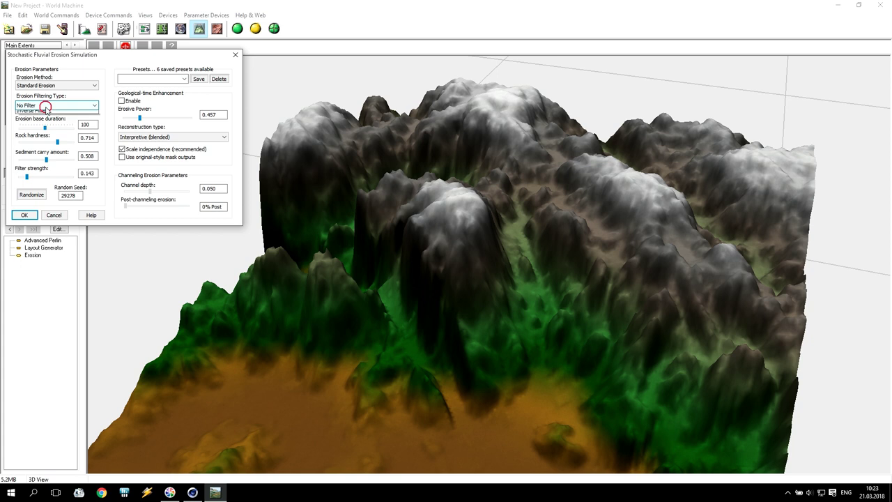
{"action": "left_click", "coordinate": [49, 122]}
{"action": "left_click", "coordinate": [54, 105]}
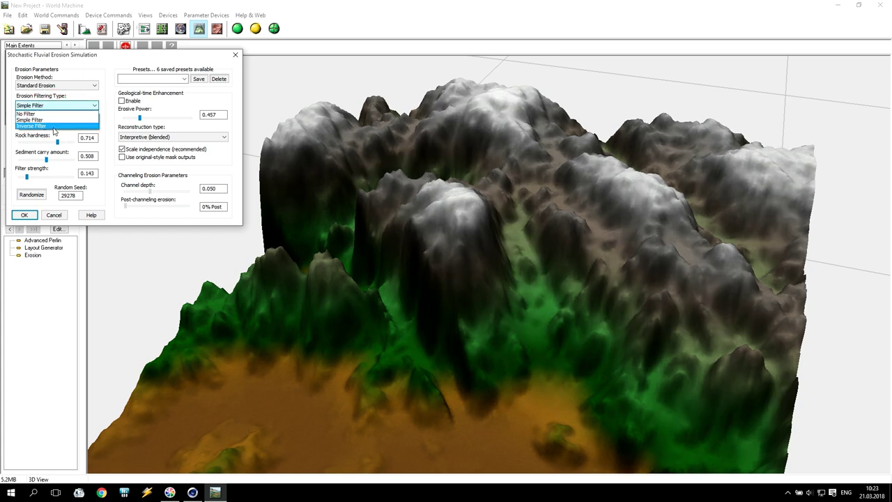
{"action": "left_click", "coordinate": [35, 125]}
{"action": "left_click", "coordinate": [53, 106]}
{"action": "left_click", "coordinate": [52, 113]}
- Enable geological-time enhancement with erosive power 0.705 and set filter strength to 0.222
{"action": "left_click", "coordinate": [121, 101]}
{"action": "left_click", "coordinate": [122, 101]}
{"action": "left_click", "coordinate": [121, 101]}
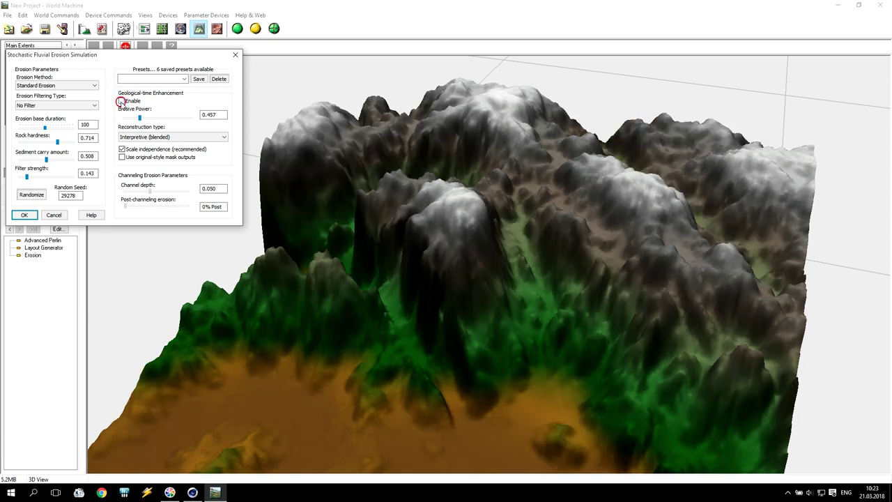
{"action": "mouse_move", "coordinate": [140, 118]}
{"action": "left_mouse_down"}
{"action": "mouse_move", "coordinate": [161, 119]}
{"action": "mouse_move", "coordinate": [149, 122]}
{"action": "left_mouse_up"}
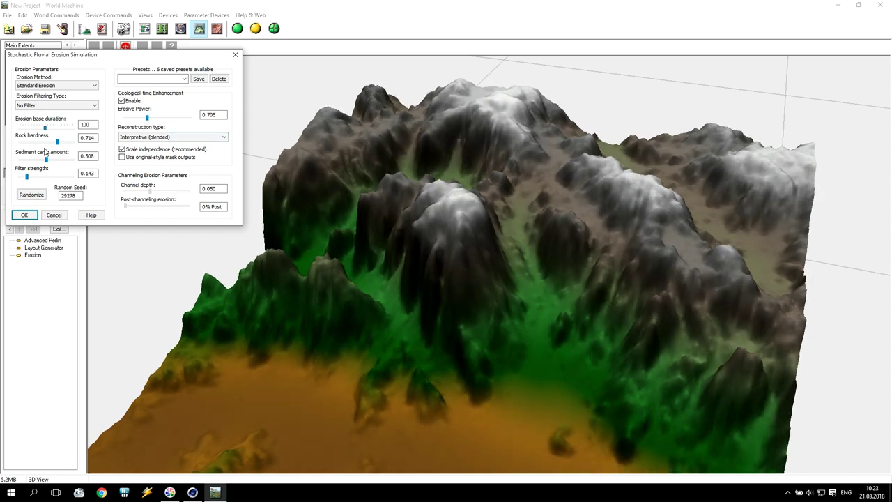
{"action": "left_click_drag", "start_coordinate": [27, 177], "coordinate": [51, 161]}
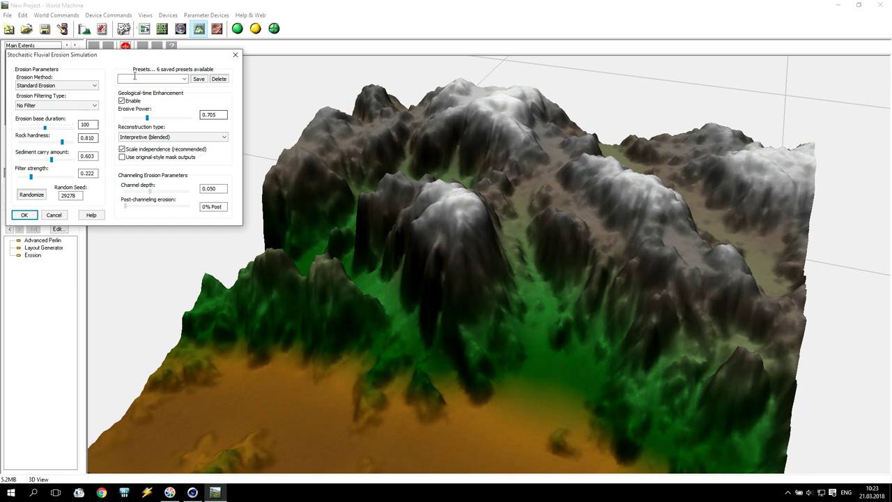
- Compare the erosion presets and settle on A Flood of Slurry
{"action": "left_click", "coordinate": [184, 79]}
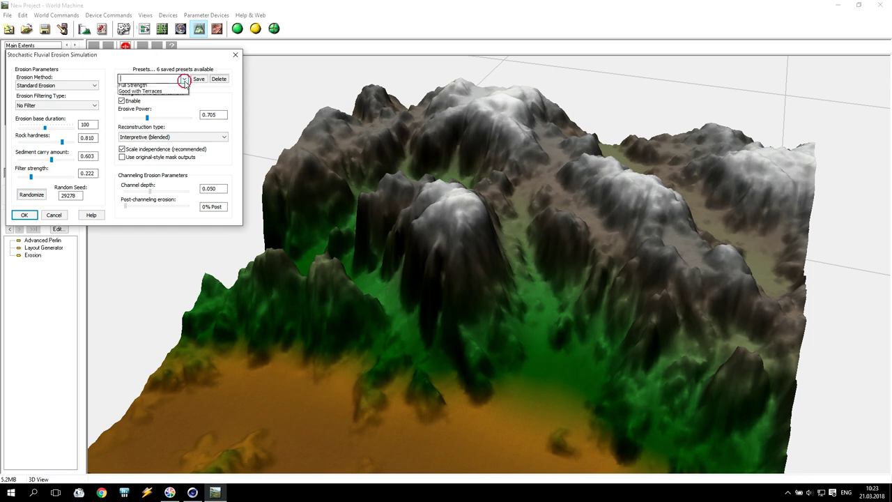
{"action": "left_click", "coordinate": [185, 85]}
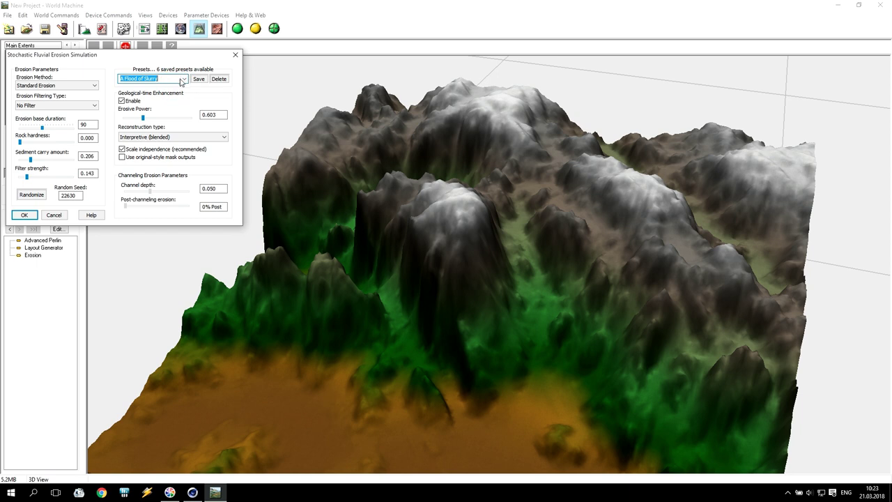
{"action": "left_click", "coordinate": [184, 80]}
{"action": "left_click", "coordinate": [178, 93]}
{"action": "left_click", "coordinate": [184, 80]}
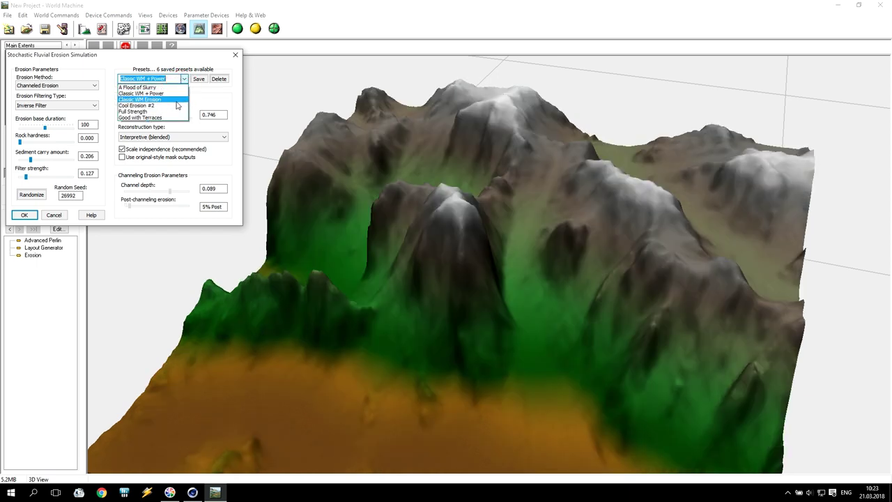
{"action": "left_click", "coordinate": [180, 99]}
{"action": "left_click", "coordinate": [184, 80]}
{"action": "left_click", "coordinate": [178, 106]}
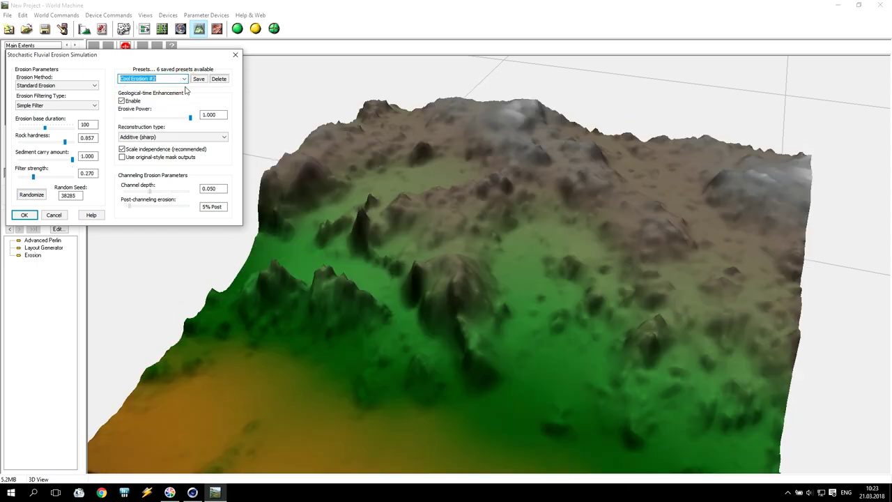
{"action": "left_click", "coordinate": [185, 79]}
{"action": "left_click", "coordinate": [179, 113]}
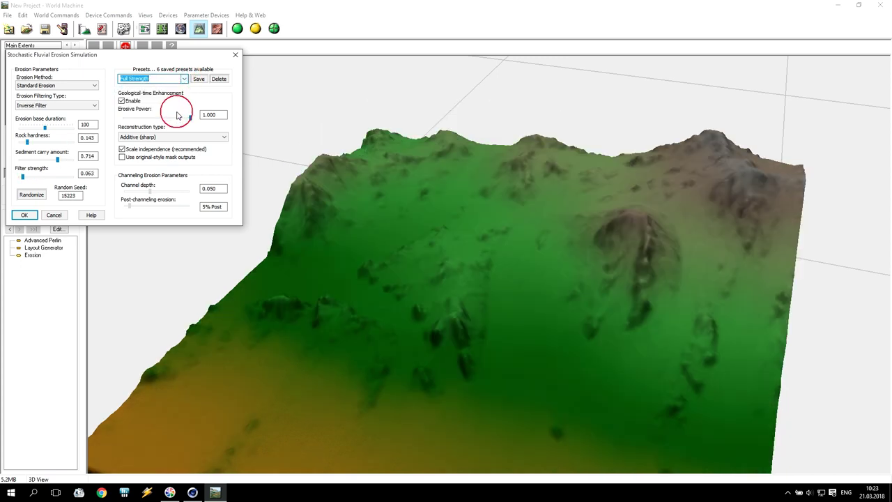
{"action": "left_click", "coordinate": [185, 79]}
{"action": "left_click", "coordinate": [176, 117]}
{"action": "left_click", "coordinate": [184, 80]}
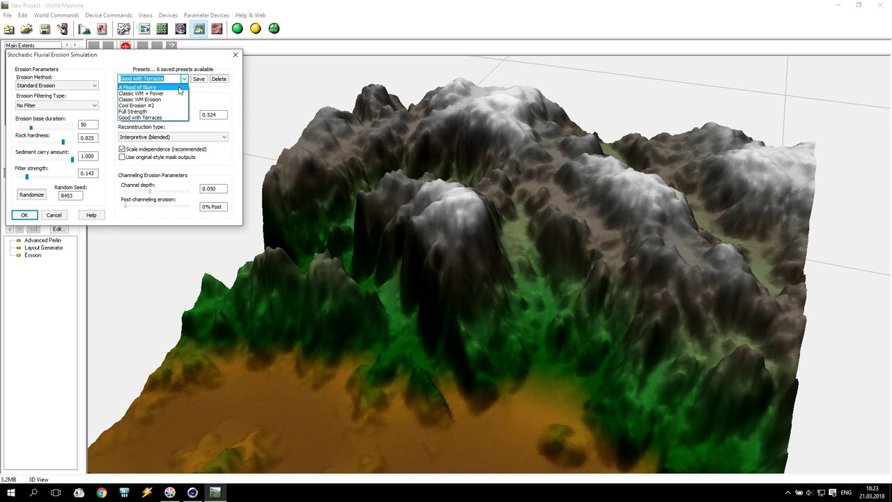
{"action": "left_click", "coordinate": [179, 88]}
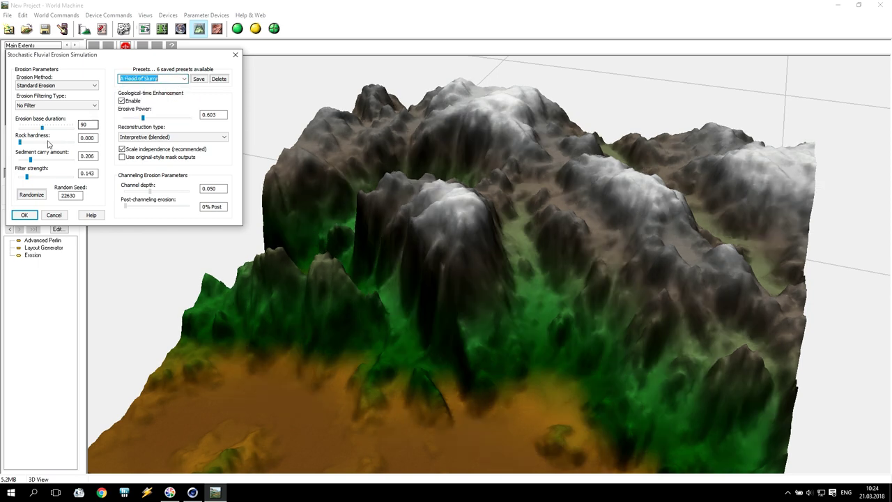
- Raise rock hardness to 0.730 and erosive power to 0.705, then accept the settings
{"action": "left_click_drag", "start_coordinate": [20, 141], "coordinate": [34, 177]}
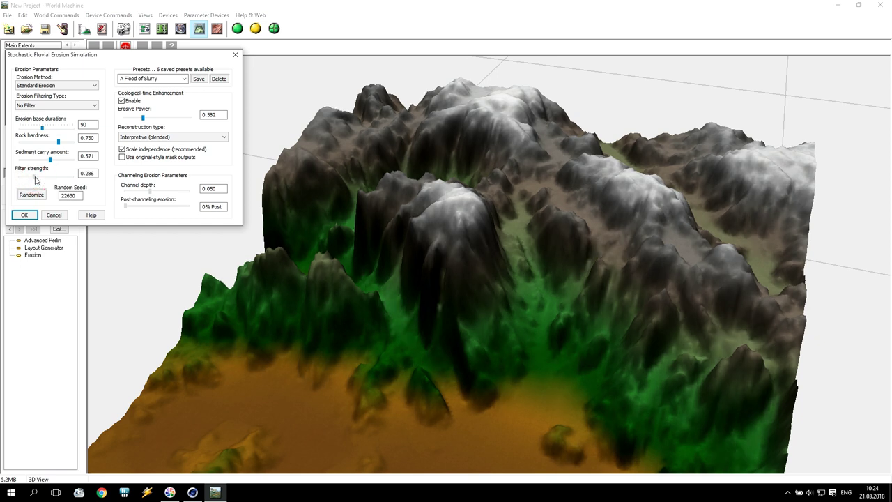
{"action": "left_click_drag", "start_coordinate": [143, 119], "coordinate": [148, 122]}
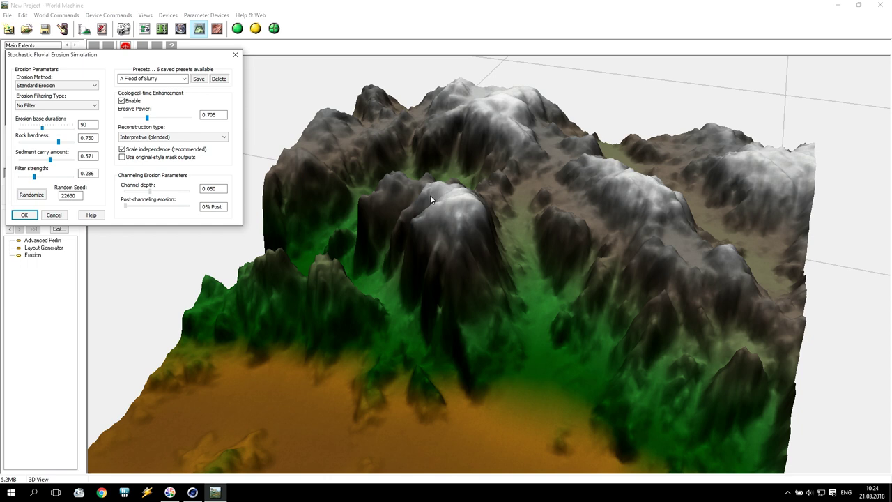
{"action": "left_click", "coordinate": [25, 215]}
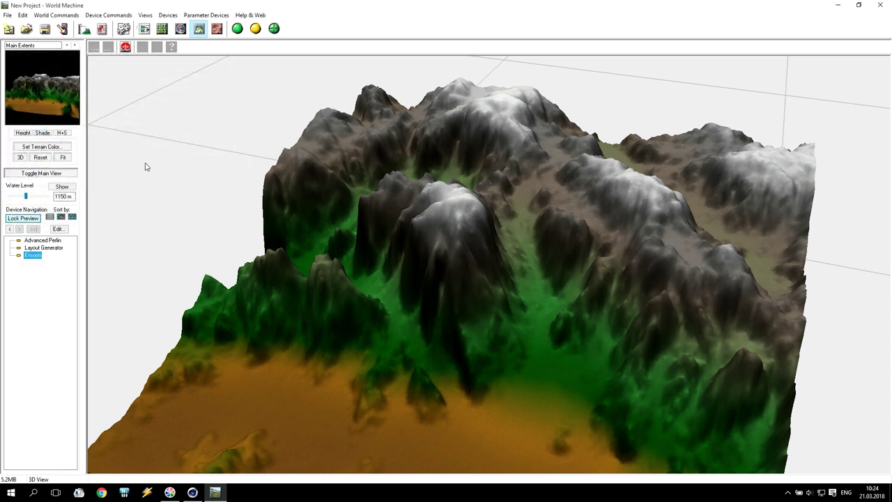
- Build the 1024 x 1024 terrain and orbit the 3D view to inspect the eroded ridges
{"action": "left_click", "coordinate": [238, 30]}
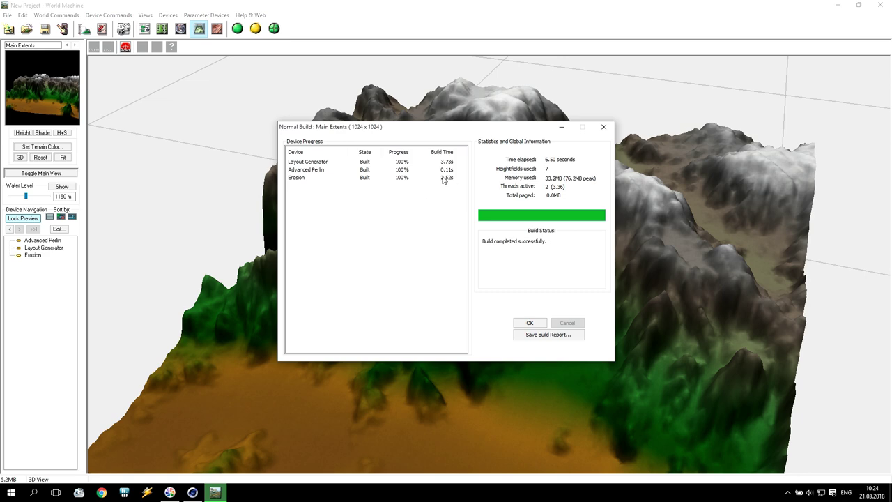
{"action": "left_click", "coordinate": [529, 323]}
{"action": "mouse_move", "coordinate": [530, 330]}
{"action": "left_mouse_down"}
{"action": "mouse_move", "coordinate": [524, 300]}
{"action": "mouse_move", "coordinate": [539, 354]}
{"action": "mouse_move", "coordinate": [584, 286]}
{"action": "mouse_move", "coordinate": [579, 345]}
{"action": "left_mouse_up"}
{"action": "scroll", "coordinate": [538, 358], "scroll_direction": "up", "scroll_amount": 3}
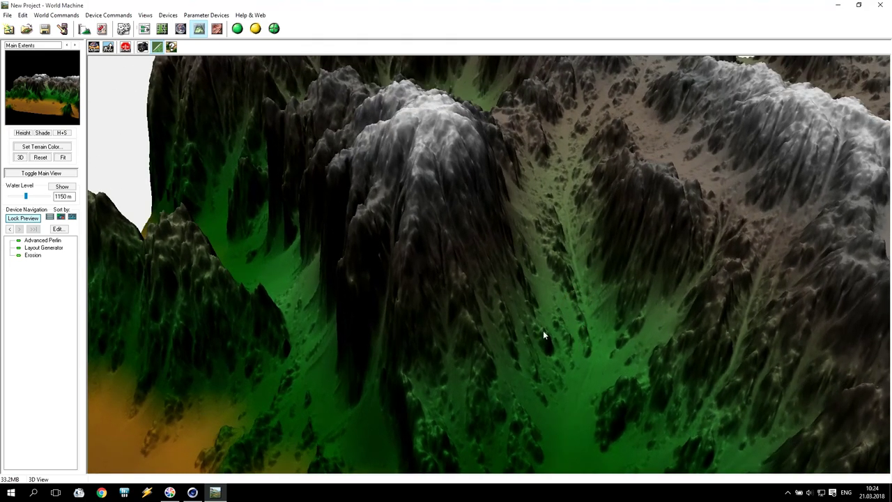
{"action": "left_click_drag", "start_coordinate": [283, 293], "coordinate": [545, 335]}
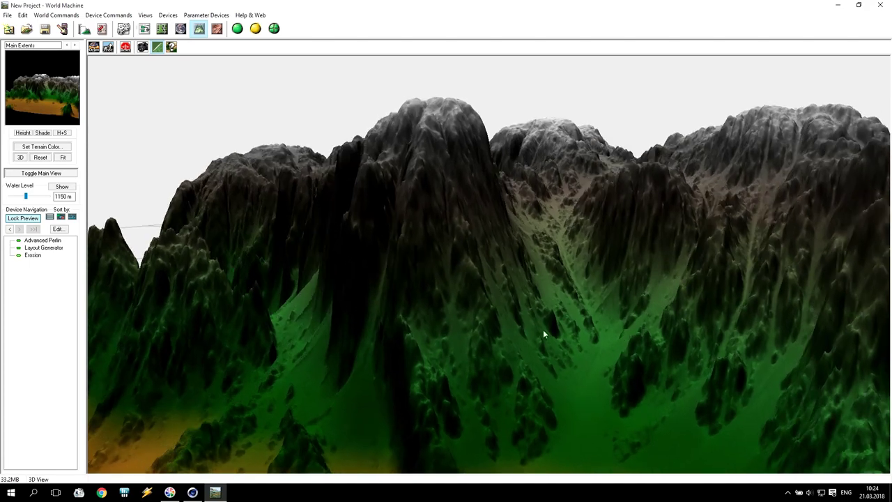
{"action": "mouse_move", "coordinate": [568, 435]}
{"action": "left_mouse_down"}
{"action": "mouse_move", "coordinate": [543, 428]}
{"action": "mouse_move", "coordinate": [548, 394]}
{"action": "mouse_move", "coordinate": [458, 311]}
{"action": "mouse_move", "coordinate": [403, 325]}
{"action": "mouse_move", "coordinate": [572, 349]}
{"action": "mouse_move", "coordinate": [655, 296]}
{"action": "mouse_move", "coordinate": [596, 339]}
{"action": "mouse_move", "coordinate": [310, 284]}
{"action": "mouse_move", "coordinate": [380, 322]}
{"action": "mouse_move", "coordinate": [452, 269]}
{"action": "mouse_move", "coordinate": [454, 278]}
{"action": "mouse_move", "coordinate": [411, 303]}
{"action": "mouse_move", "coordinate": [400, 251]}
{"action": "left_mouse_up"}
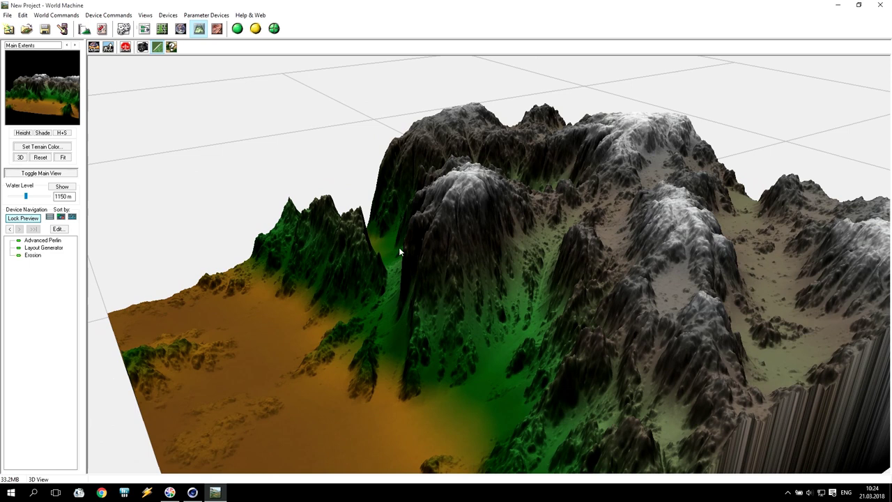
- Show the water plane, set the water level to 735 m, then hide it again
{"action": "left_click", "coordinate": [62, 187]}
{"action": "mouse_move", "coordinate": [26, 195]}
{"action": "left_mouse_down"}
{"action": "mouse_move", "coordinate": [17, 196]}
{"action": "mouse_move", "coordinate": [32, 200]}
{"action": "mouse_move", "coordinate": [20, 200]}
{"action": "left_mouse_up"}
{"action": "left_click", "coordinate": [62, 186]}
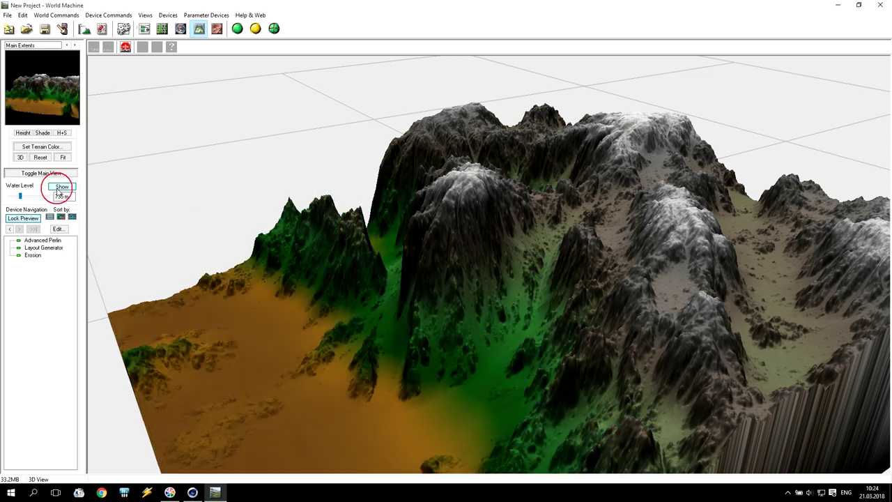
- Zoom and orbit the 3D terrain for another look, then go back to the device network graph
{"action": "left_click", "coordinate": [144, 28]}
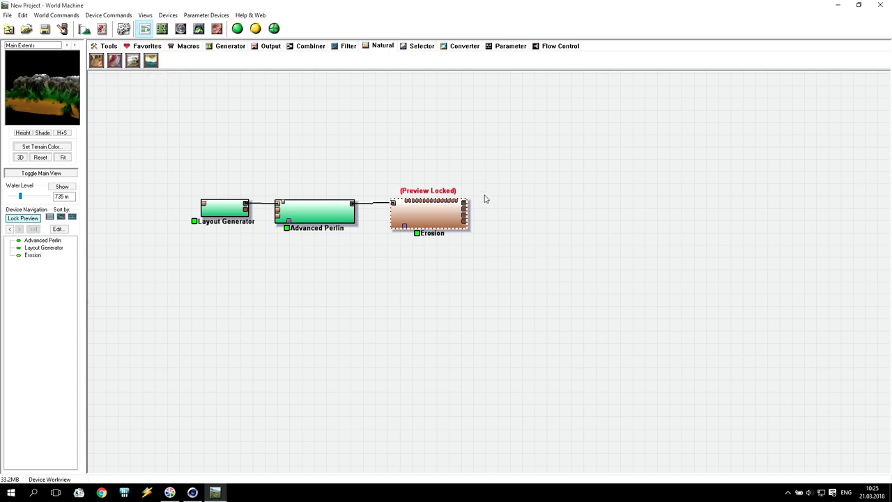
{"action": "left_click", "coordinate": [199, 29]}
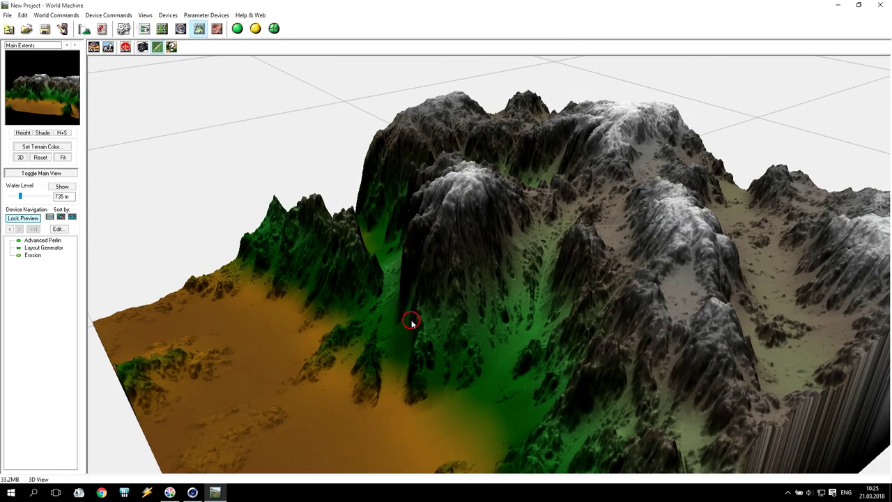
{"action": "scroll", "coordinate": [453, 334], "scroll_direction": "up", "scroll_amount": 5}
{"action": "left_click_drag", "start_coordinate": [480, 341], "coordinate": [384, 294]}
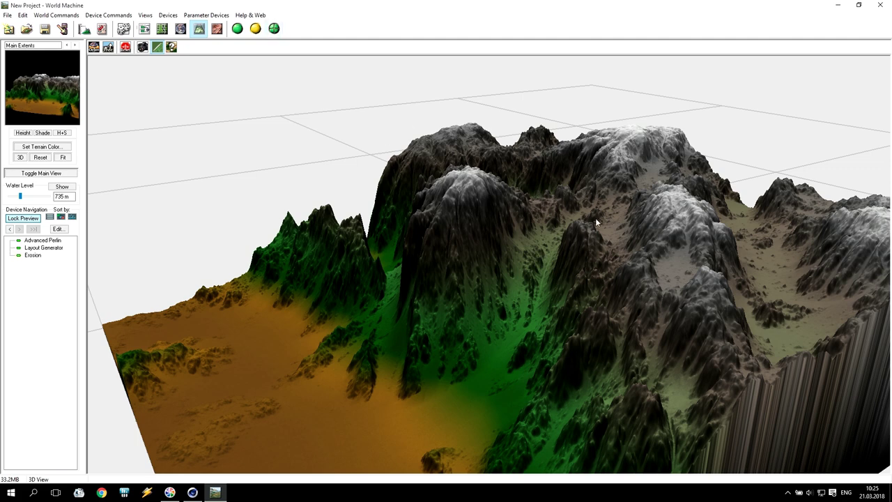
{"action": "scroll", "coordinate": [434, 235], "scroll_direction": "up", "scroll_amount": 5}
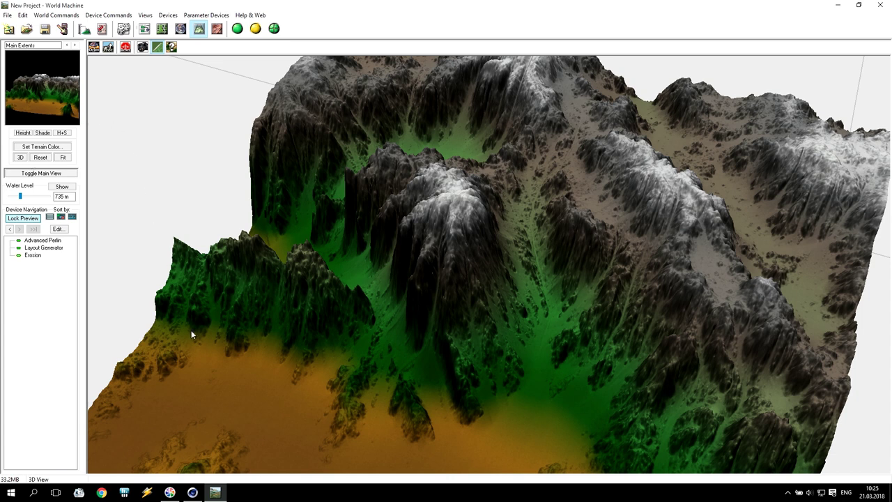
{"action": "left_click", "coordinate": [145, 29]}
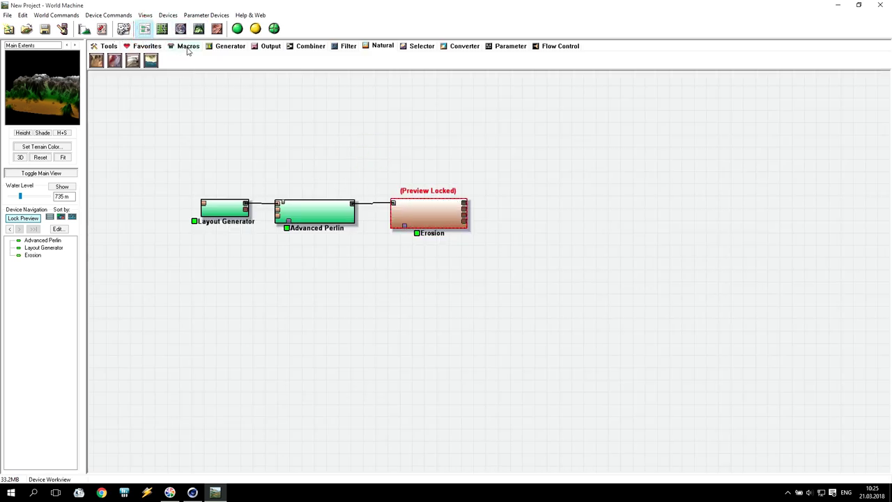
- Browse the Output, Combiner, Filter, Selector, Converter and Parameter device tabs before returning to Macros
{"action": "left_click", "coordinate": [187, 49]}
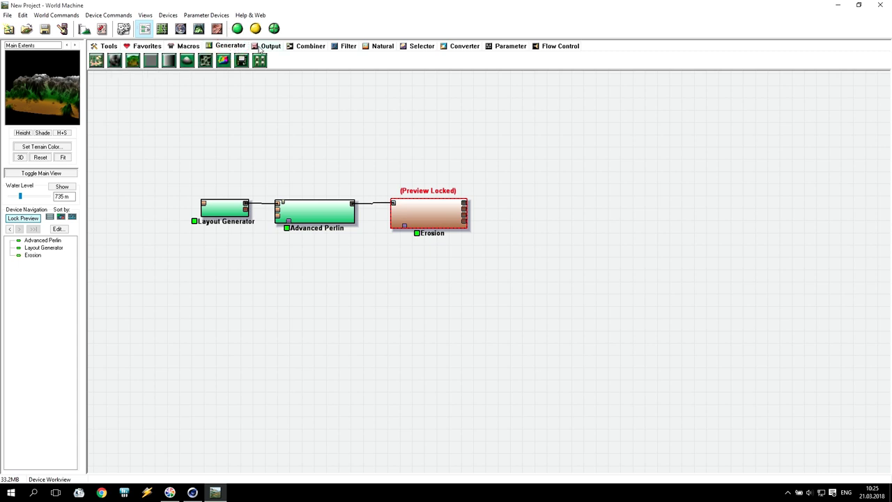
{"action": "left_click", "coordinate": [268, 46]}
{"action": "left_click", "coordinate": [309, 46]}
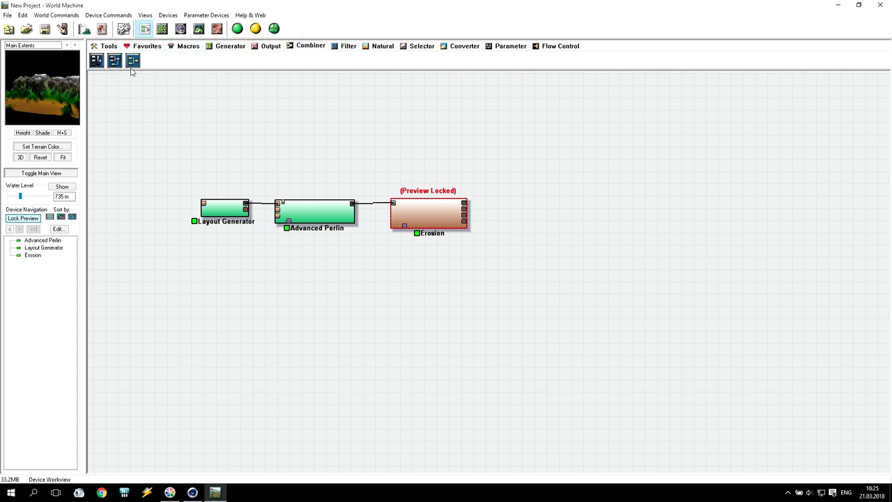
{"action": "left_click", "coordinate": [348, 46]}
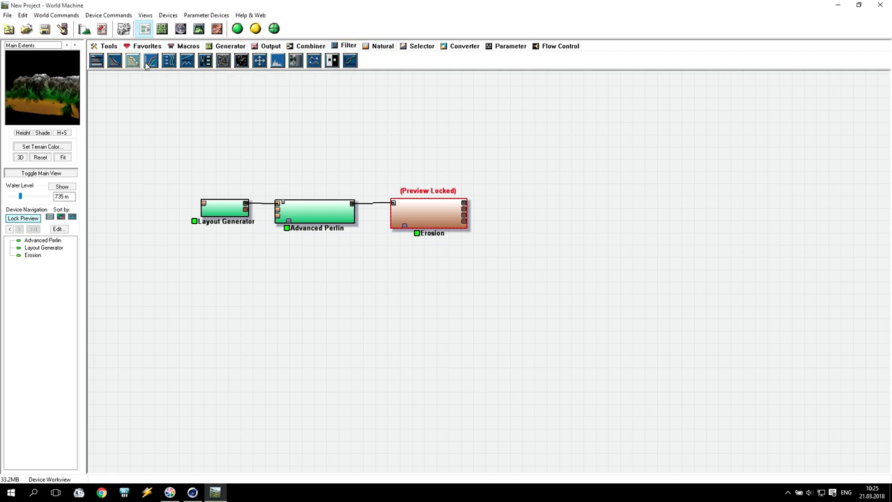
{"action": "left_click", "coordinate": [417, 49]}
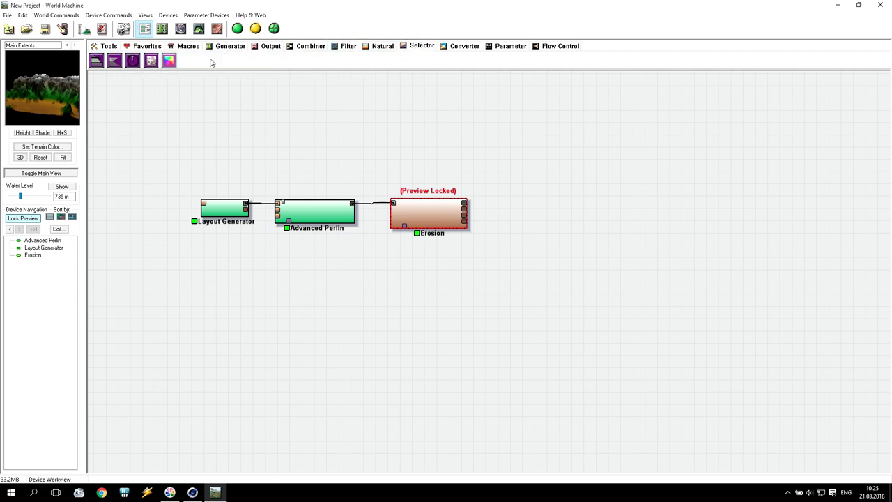
{"action": "left_click", "coordinate": [465, 46]}
{"action": "left_click", "coordinate": [507, 47]}
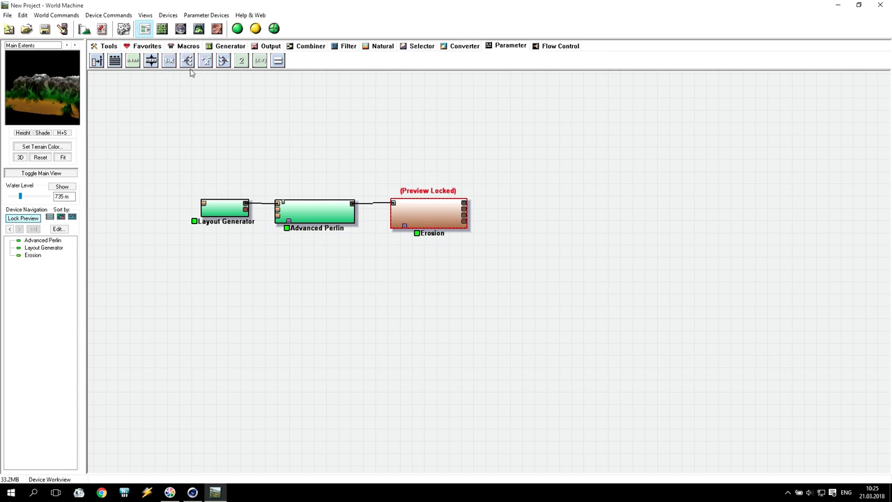
{"action": "left_click", "coordinate": [189, 47]}
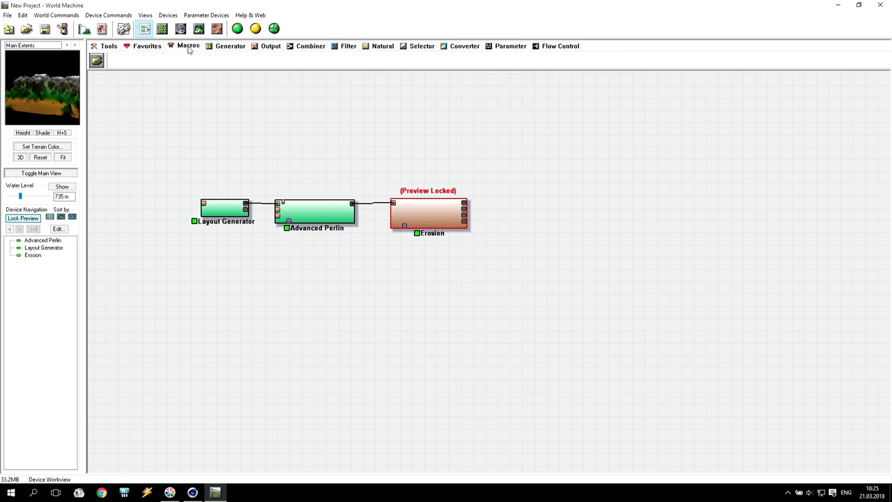
- Open the Load/Manage Macro Library window from the Macros tab
{"action": "left_click", "coordinate": [99, 61]}
{"action": "left_click_drag", "start_coordinate": [380, 134], "coordinate": [168, 72]}
{"action": "mouse_move", "coordinate": [194, 114]}
{"action": "left_mouse_down"}
{"action": "mouse_move", "coordinate": [199, 251]}
{"action": "mouse_move", "coordinate": [195, 112]}
{"action": "left_mouse_up"}
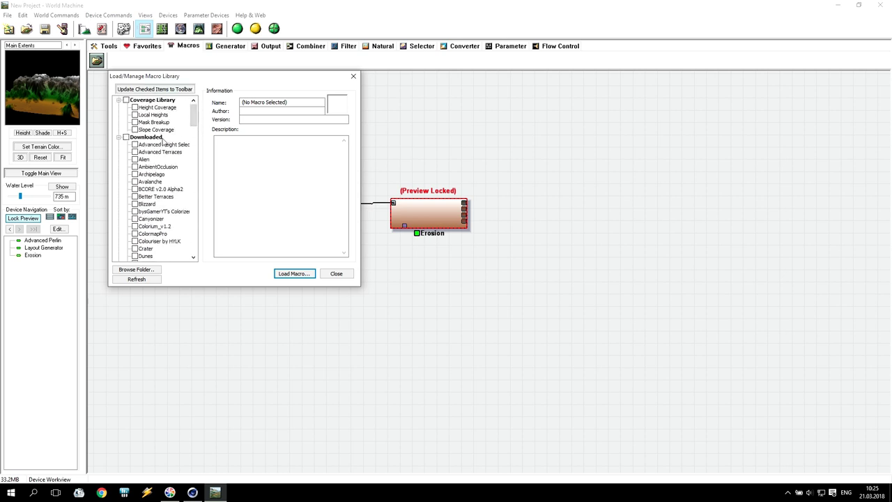
{"action": "left_click", "coordinate": [102, 494]}
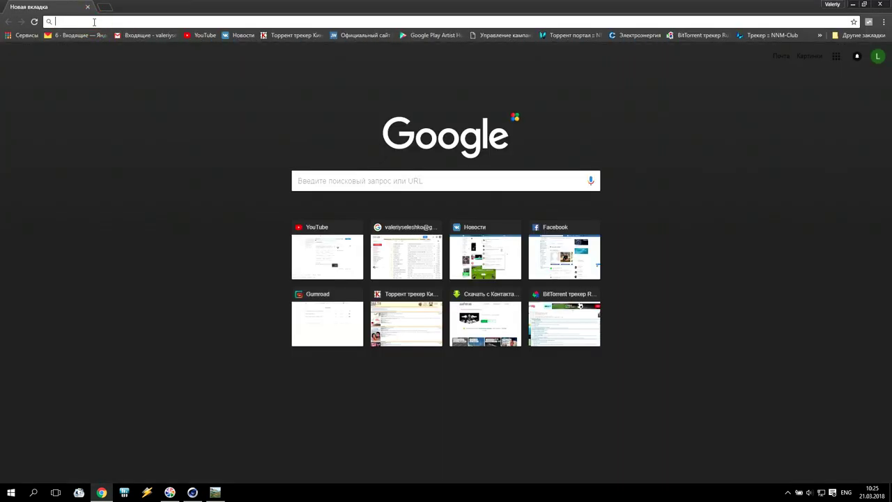
- Search Google for 'world machine macro' and open the World Machine Macro Library page
{"action": "type", "text": "worl"}
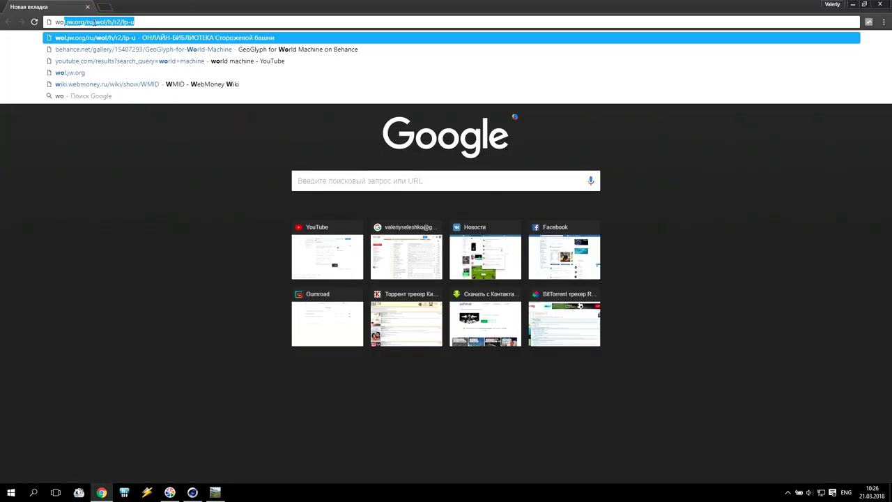
{"action": "type", "text": "d machi"}
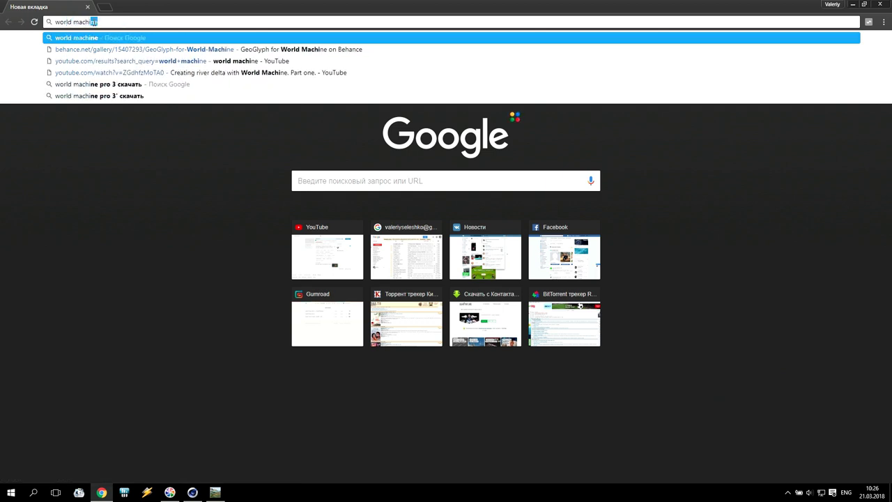
{"action": "type", "text": "ne"}
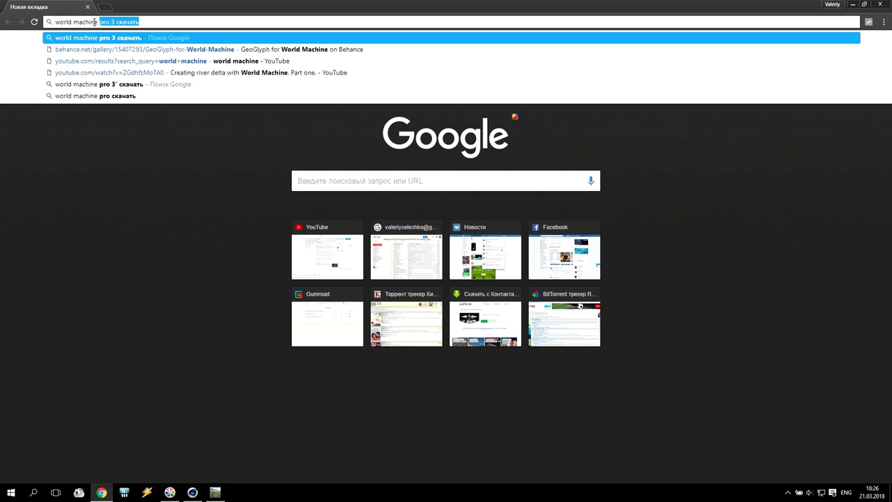
{"action": "type", "text": " macro"}
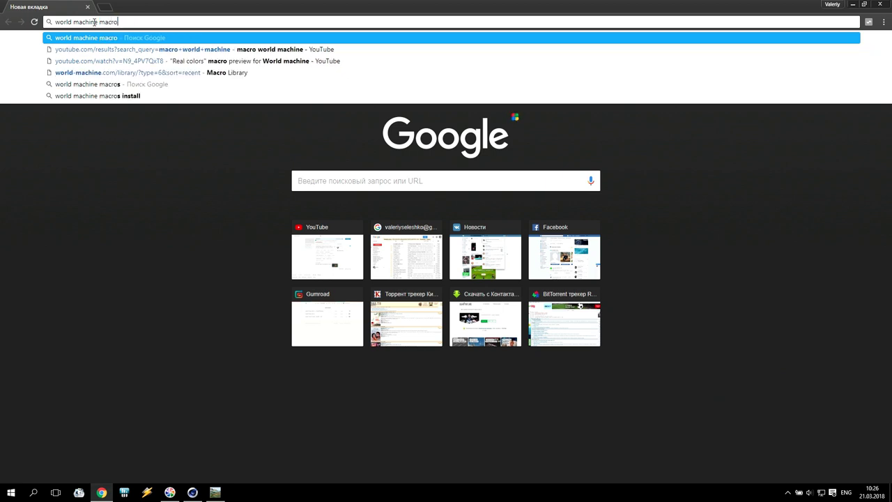
{"action": "key", "text": "Return"}
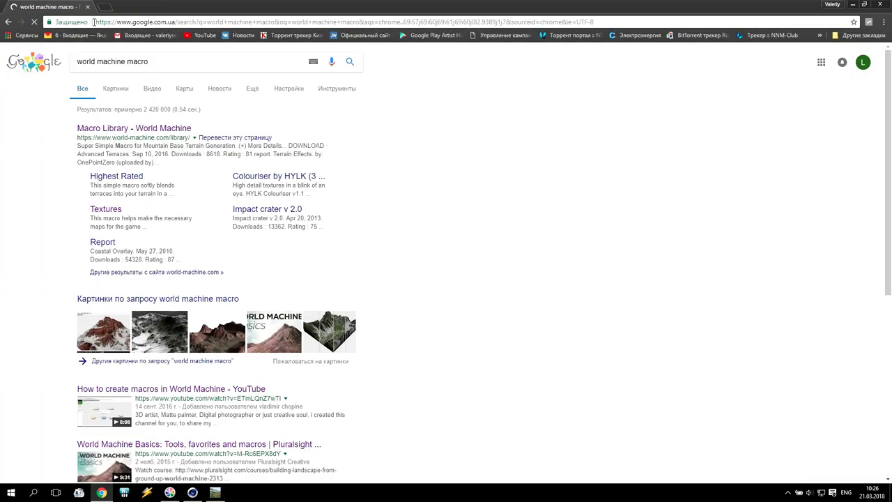
{"action": "left_click", "coordinate": [130, 133]}
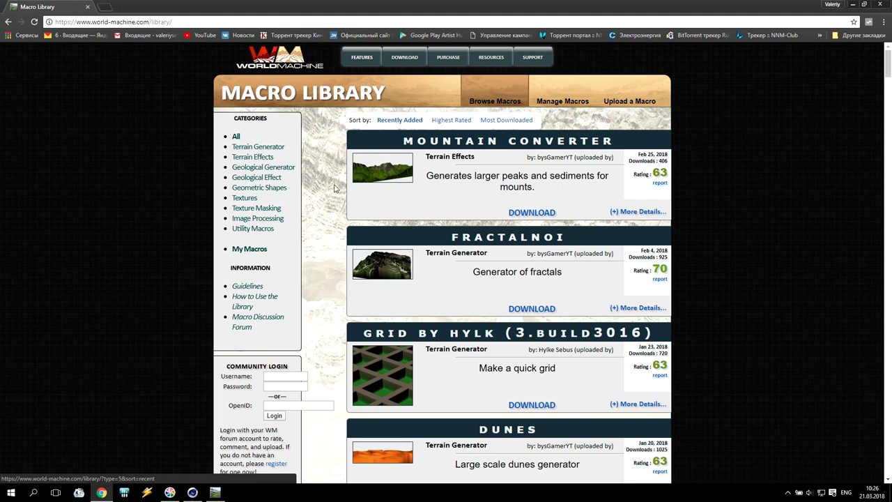
- Filter to Textures macros and download Colormap Pro as ColormapPro.dev to the desktop
{"action": "left_click", "coordinate": [247, 199]}
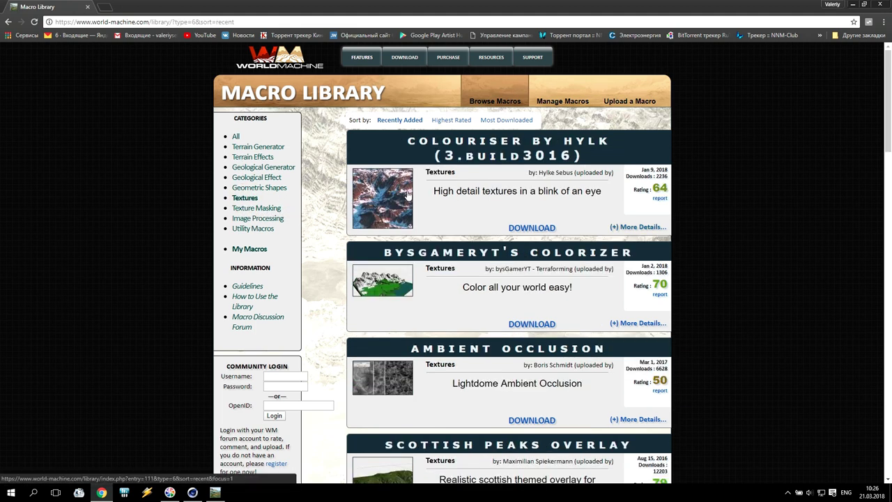
{"action": "scroll", "coordinate": [409, 196], "scroll_direction": "down", "scroll_amount": 1}
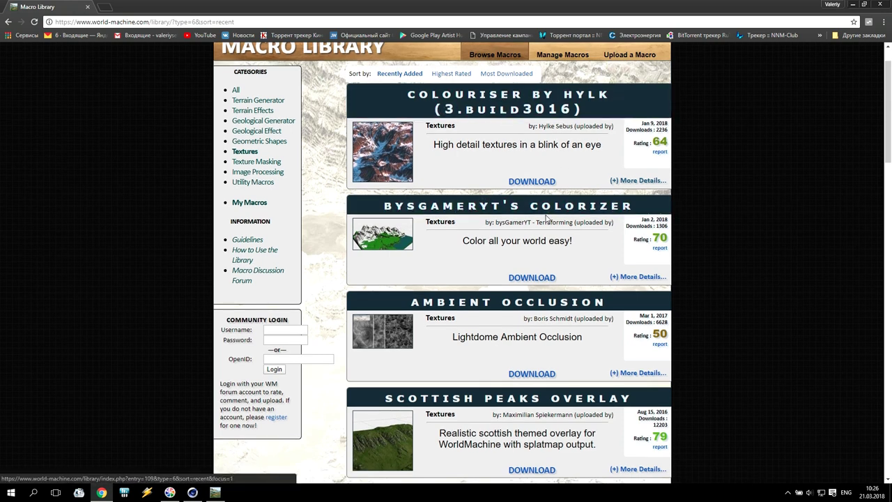
{"action": "scroll", "coordinate": [545, 217], "scroll_direction": "down", "scroll_amount": 1}
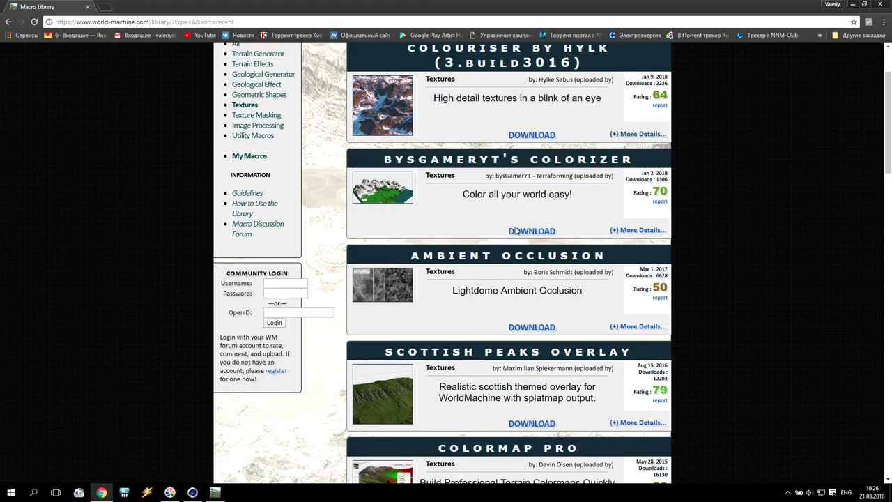
{"action": "scroll", "coordinate": [549, 324], "scroll_direction": "down", "scroll_amount": 3}
{"action": "scroll", "coordinate": [549, 324], "scroll_direction": "down", "scroll_amount": 4}
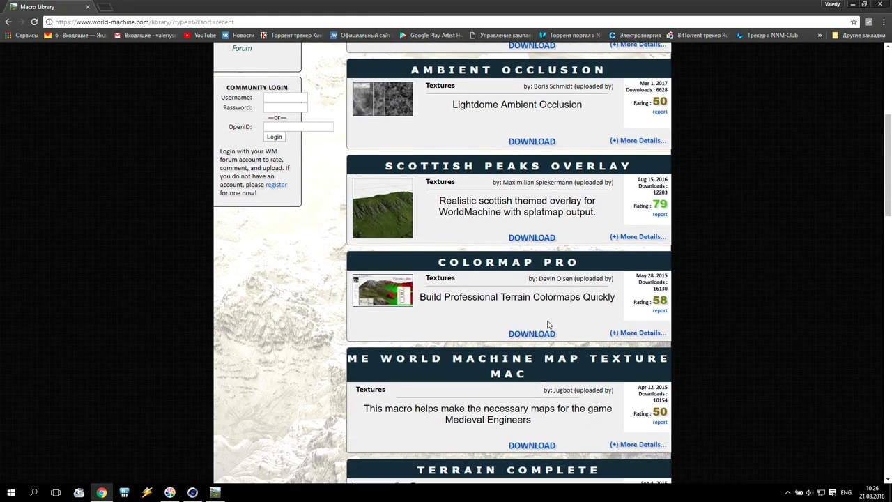
{"action": "scroll", "coordinate": [548, 325], "scroll_direction": "up", "scroll_amount": 3}
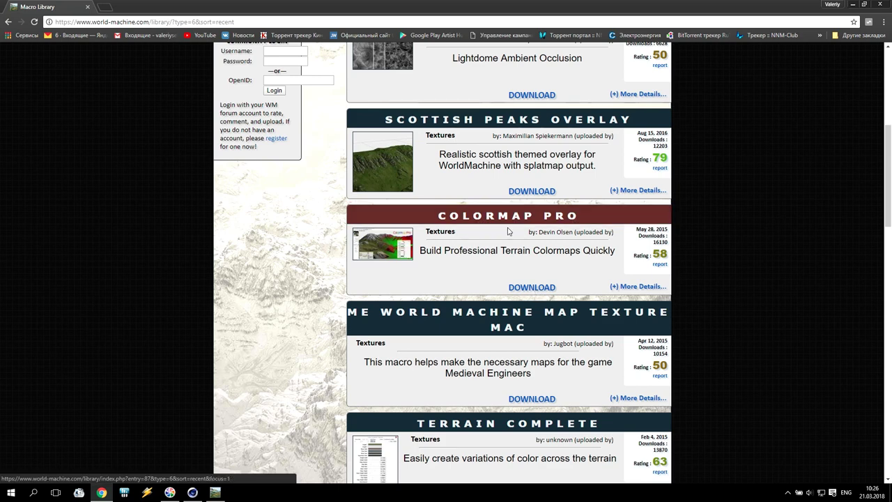
{"action": "scroll", "coordinate": [452, 238], "scroll_direction": "up", "scroll_amount": 5}
{"action": "scroll", "coordinate": [451, 239], "scroll_direction": "down", "scroll_amount": 3}
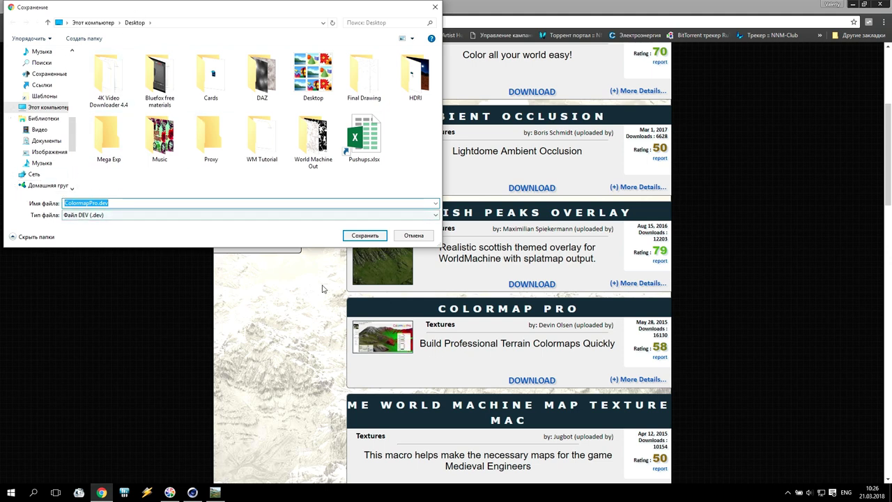
{"action": "left_click", "coordinate": [365, 235]}
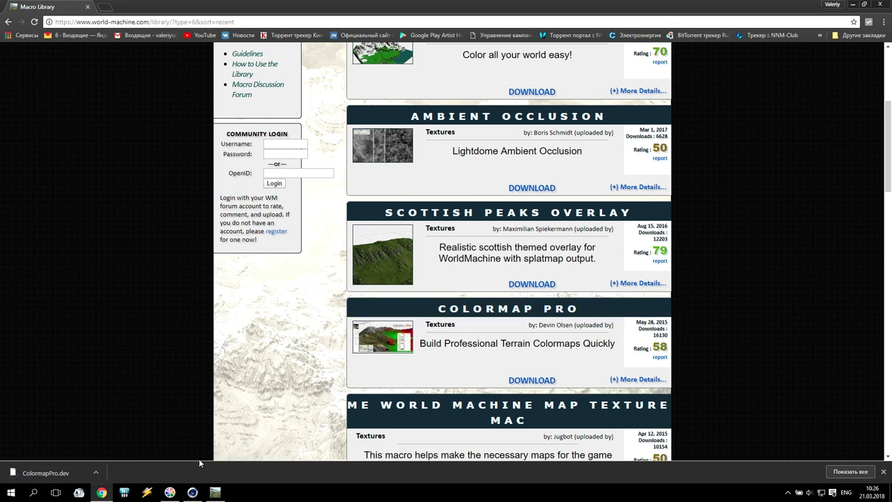
- Open the Macros\Downloaded folder in File Explorer from World Machine's macro library
{"action": "mouse_move", "coordinate": [215, 491]}
{"action": "left_click", "coordinate": [219, 460]}
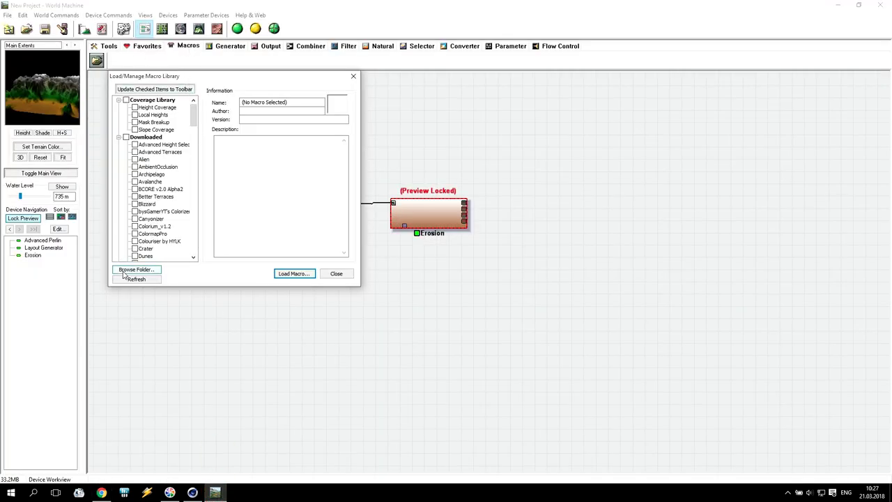
{"action": "left_click", "coordinate": [143, 272]}
{"action": "left_click_drag", "start_coordinate": [508, 26], "coordinate": [346, 99]}
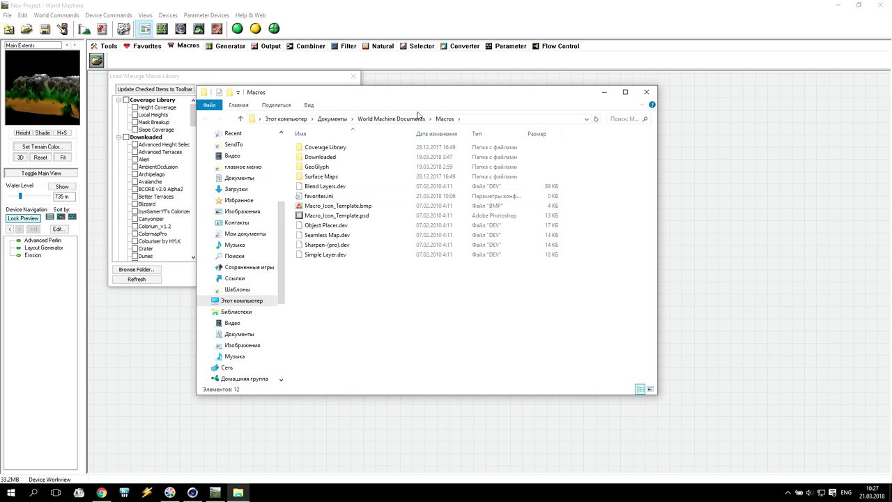
{"action": "double_click", "coordinate": [328, 156]}
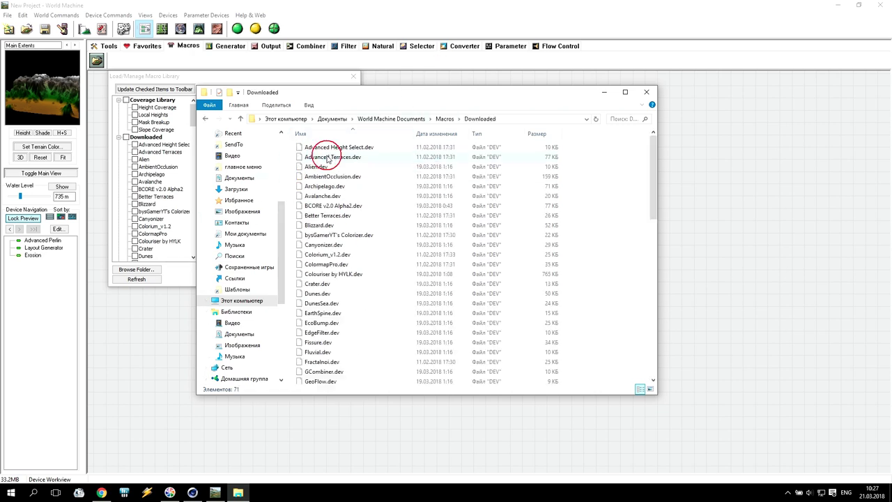
{"action": "mouse_move", "coordinate": [653, 149]}
{"action": "left_mouse_down"}
{"action": "mouse_move", "coordinate": [671, 291]}
{"action": "mouse_move", "coordinate": [659, 272]}
{"action": "mouse_move", "coordinate": [655, 147]}
{"action": "left_mouse_up"}
- Copy the desktop ColormapPro.dev into the Downloaded folder, replacing the existing file
{"action": "key", "text": "super+d"}
{"action": "left_click_drag", "start_coordinate": [17, 163], "coordinate": [617, 183]}
{"action": "left_click", "coordinate": [216, 493]}
{"action": "left_click", "coordinate": [238, 492]}
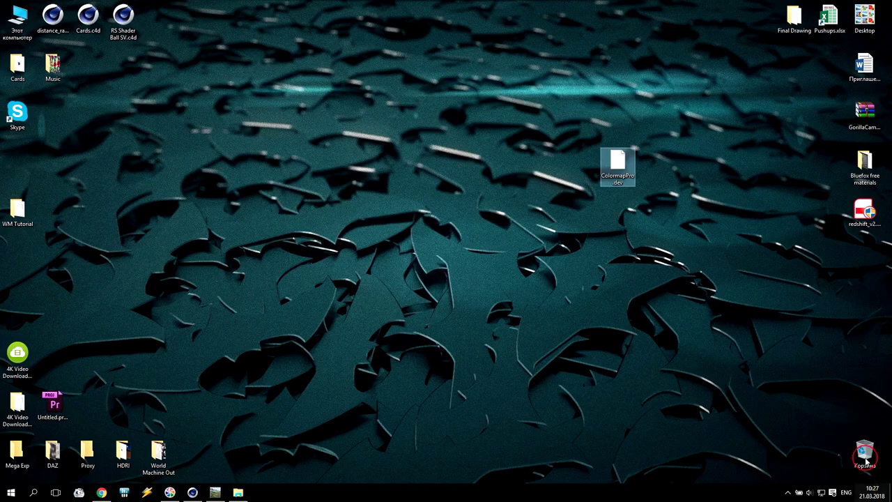
{"action": "right_click", "coordinate": [620, 160]}
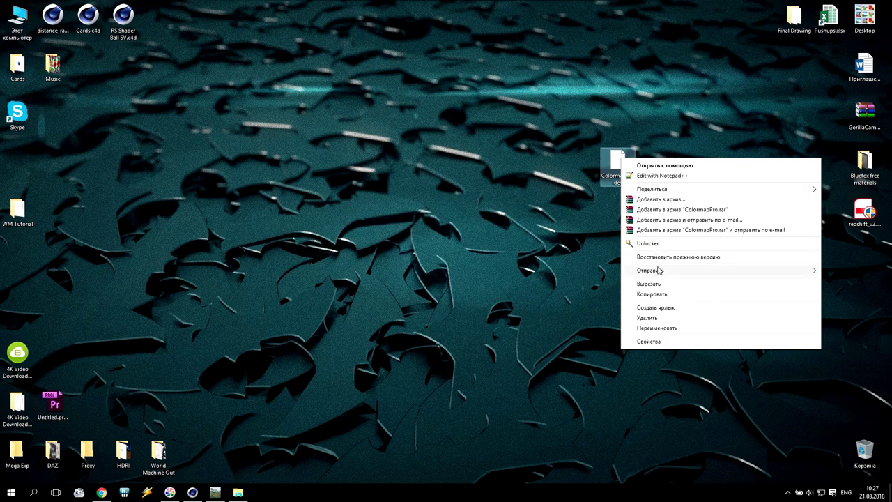
{"action": "left_click", "coordinate": [645, 295]}
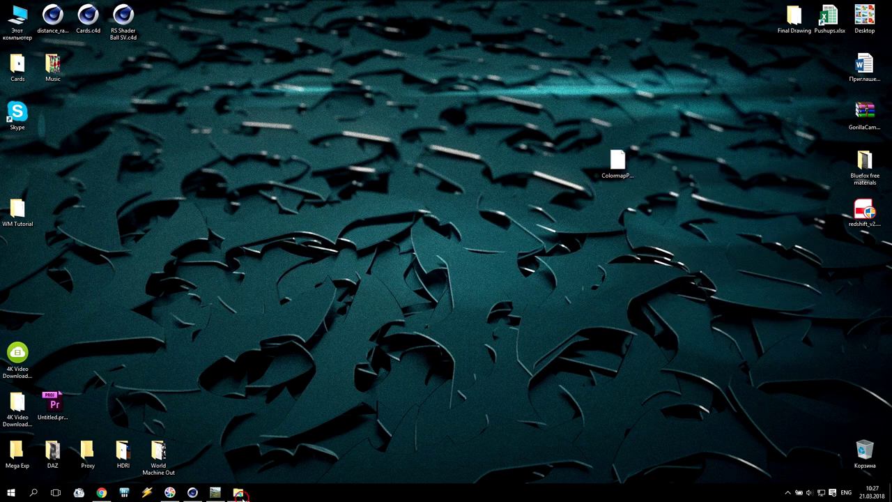
{"action": "left_click", "coordinate": [238, 492]}
{"action": "right_click", "coordinate": [618, 228]}
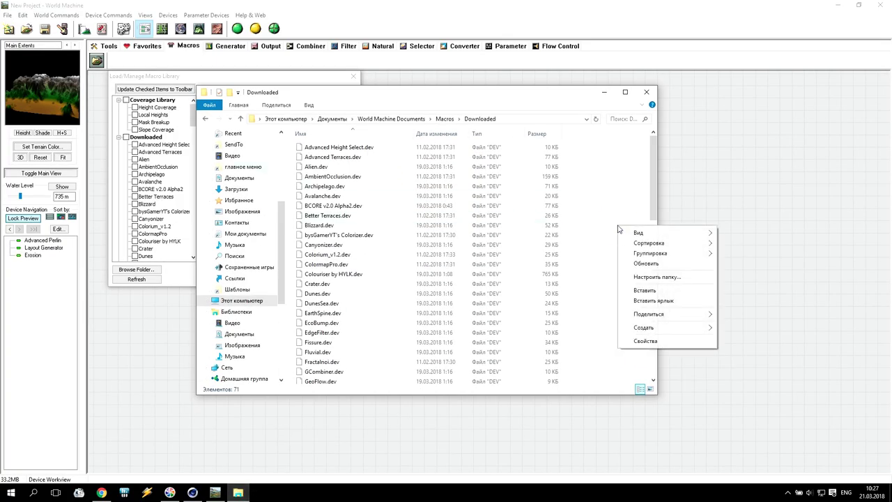
{"action": "left_click", "coordinate": [644, 290]}
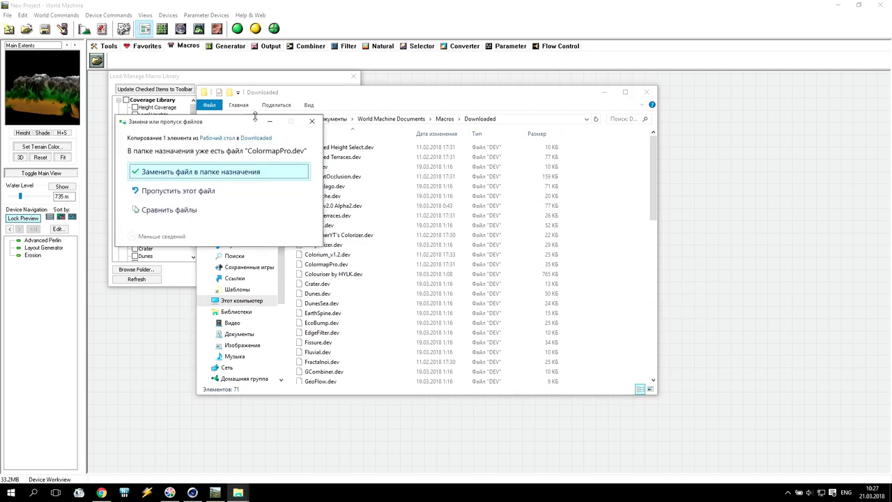
{"action": "left_click_drag", "start_coordinate": [186, 124], "coordinate": [636, 60]}
{"action": "left_click", "coordinate": [627, 110]}
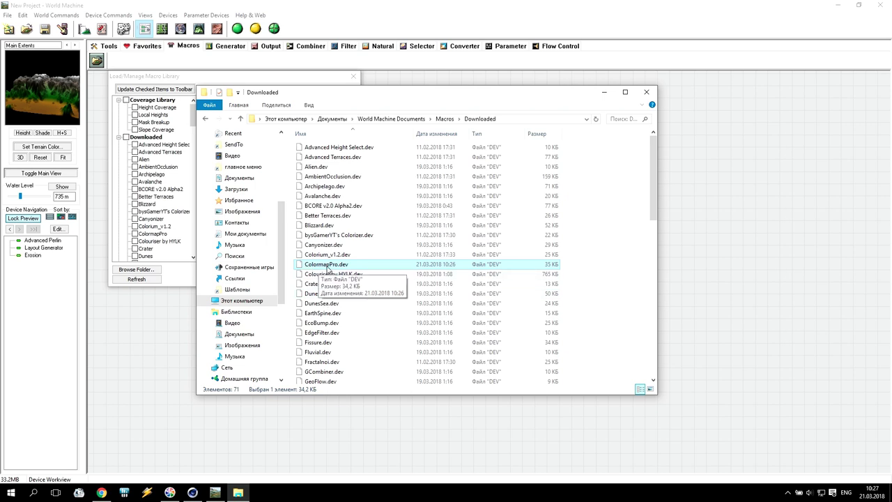
- Close Explorer, reopen the macro library, and load ColormapPro onto the canvas right of Erosion
{"action": "left_click", "coordinate": [646, 92]}
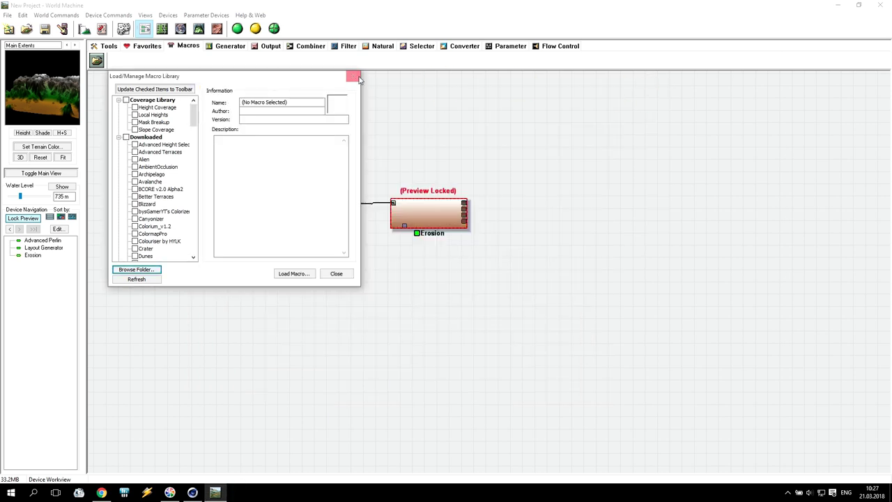
{"action": "left_click", "coordinate": [354, 75]}
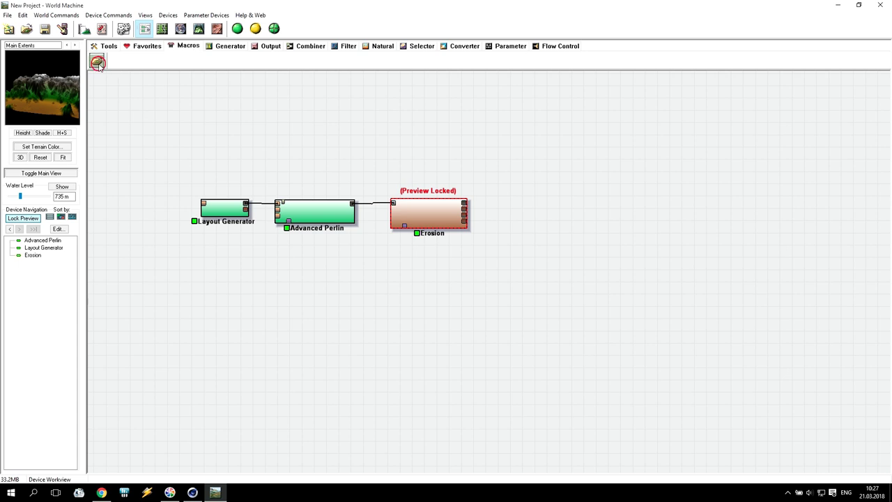
{"action": "left_click", "coordinate": [96, 60]}
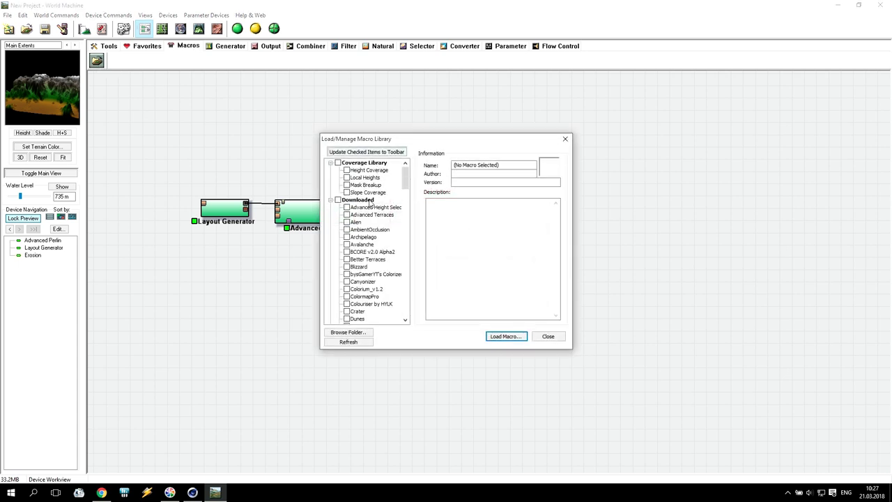
{"action": "left_click", "coordinate": [370, 296]}
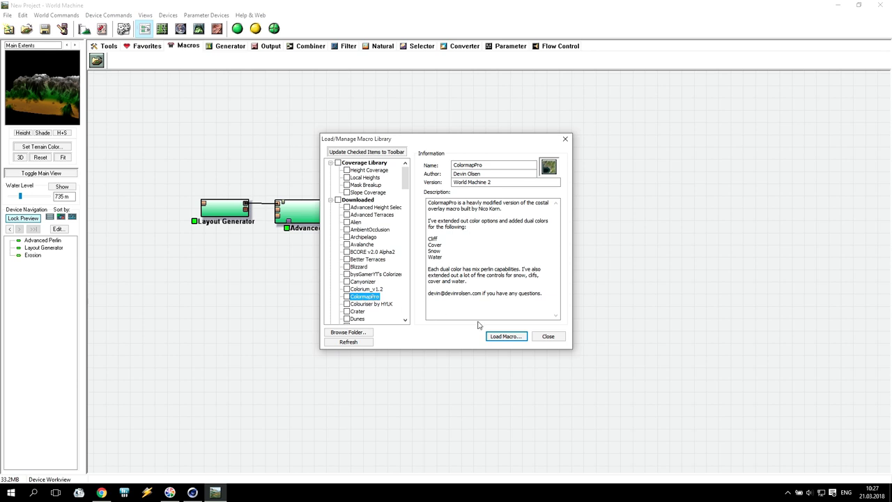
{"action": "left_click", "coordinate": [504, 336]}
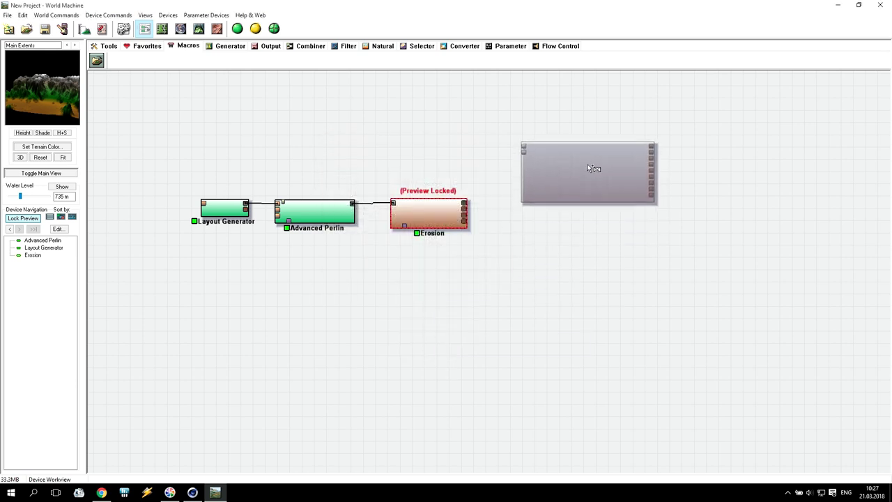
{"action": "left_click", "coordinate": [600, 171]}
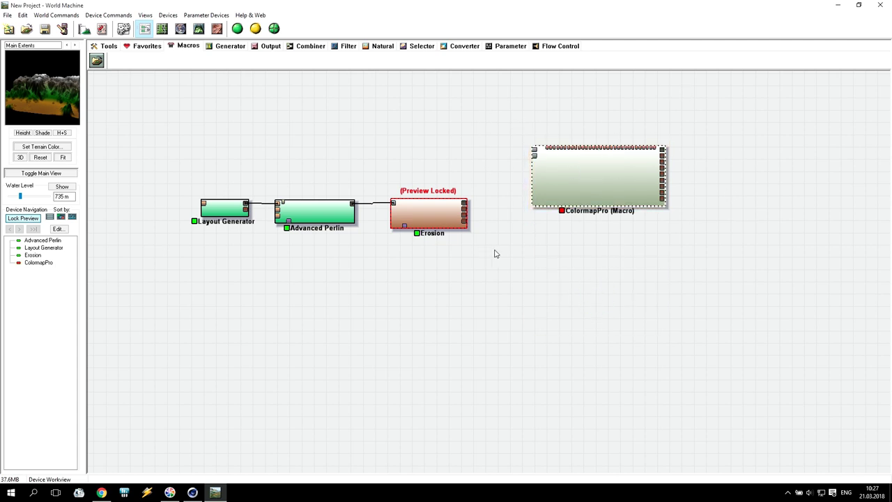
{"action": "double_click", "coordinate": [583, 182]}
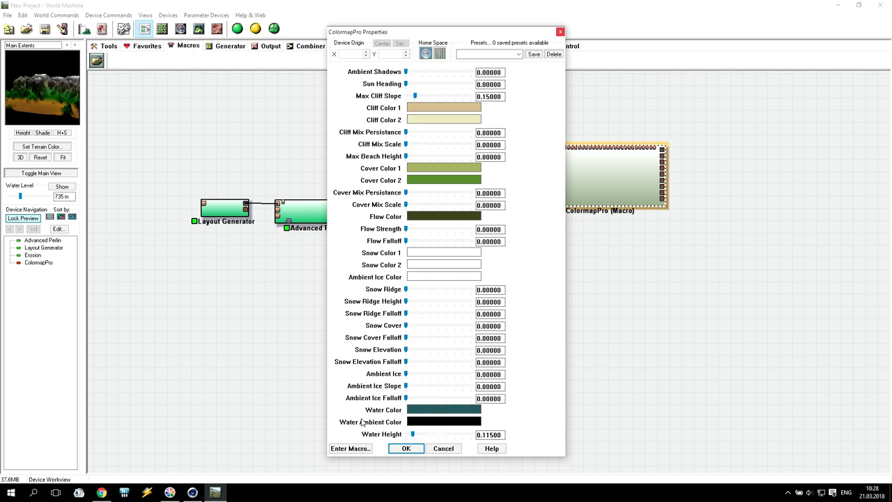
{"action": "left_click", "coordinate": [350, 448]}
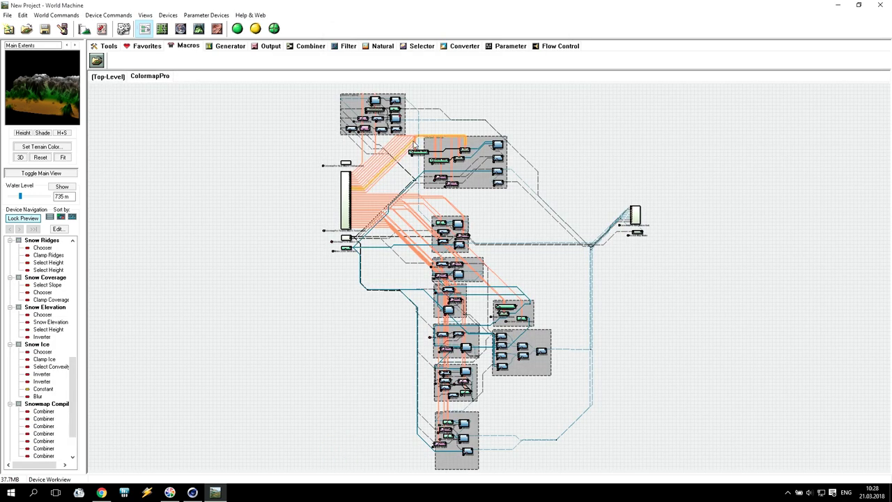
{"action": "scroll", "coordinate": [363, 150], "scroll_direction": "up", "scroll_amount": 2}
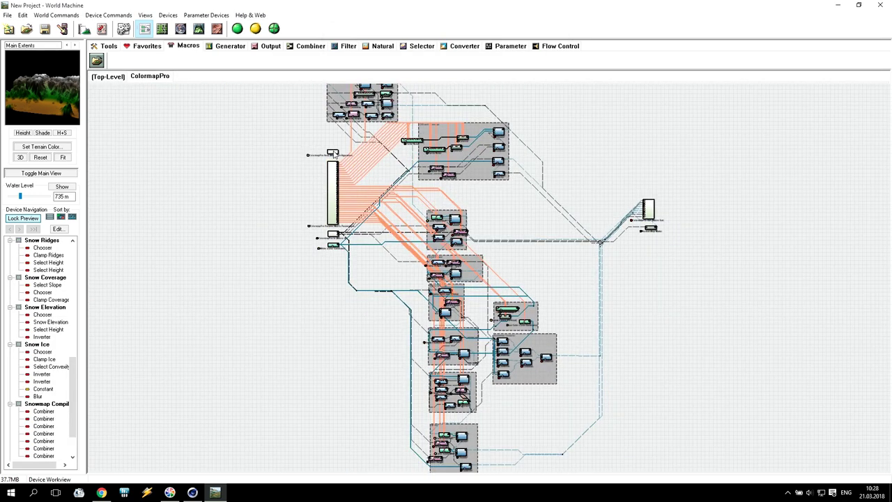
{"action": "scroll", "coordinate": [334, 155], "scroll_direction": "up", "scroll_amount": 4}
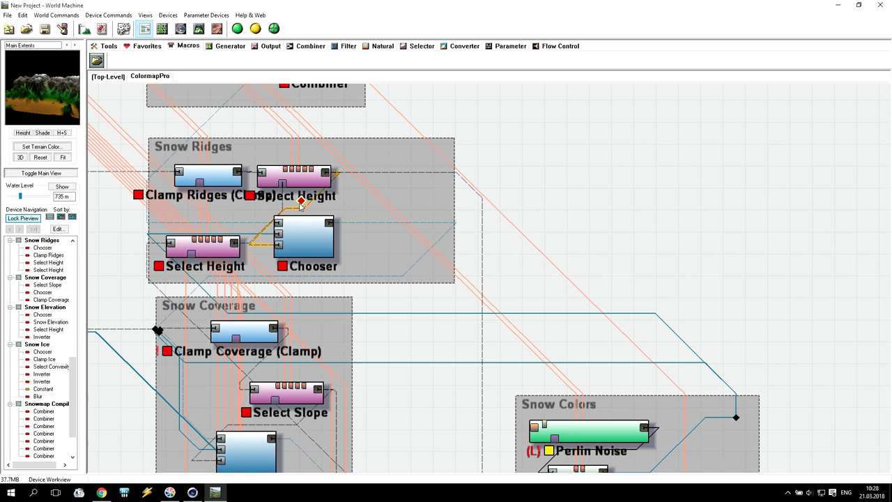
{"action": "right_click_drag", "start_coordinate": [414, 137], "coordinate": [549, 200]}
{"action": "left_click", "coordinate": [347, 239]}
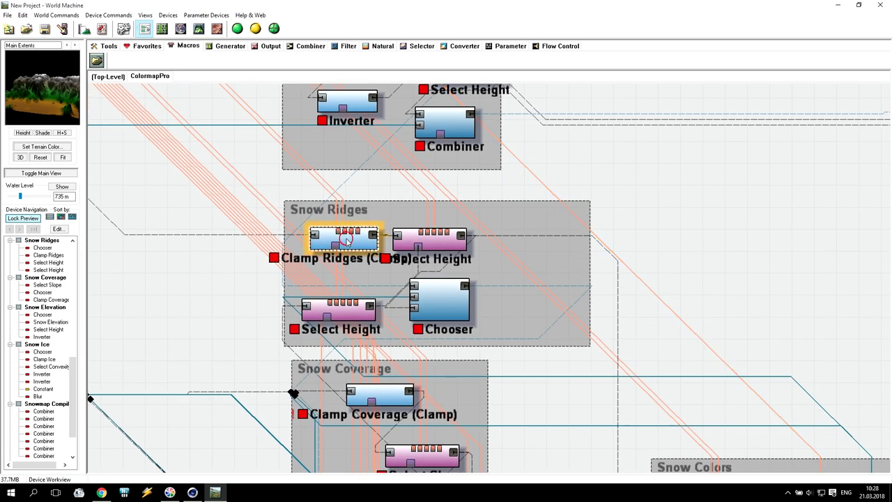
{"action": "left_click", "coordinate": [349, 46]}
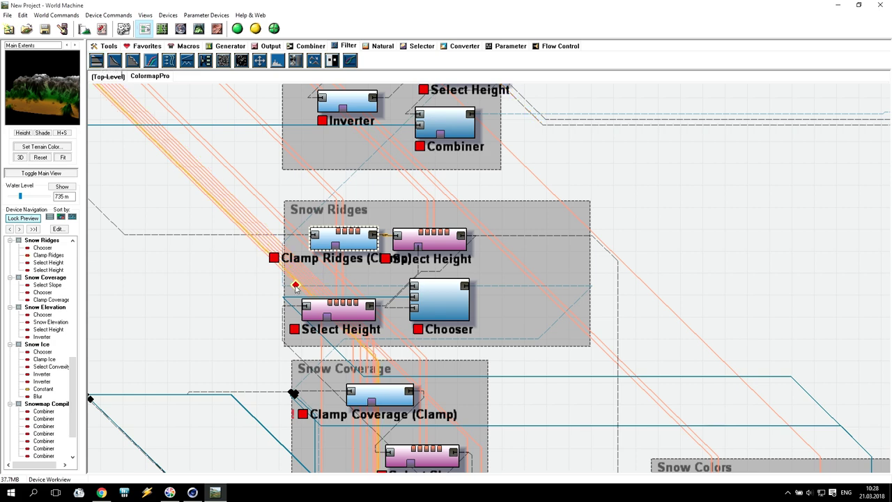
{"action": "scroll", "coordinate": [460, 295], "scroll_direction": "down", "scroll_amount": 5}
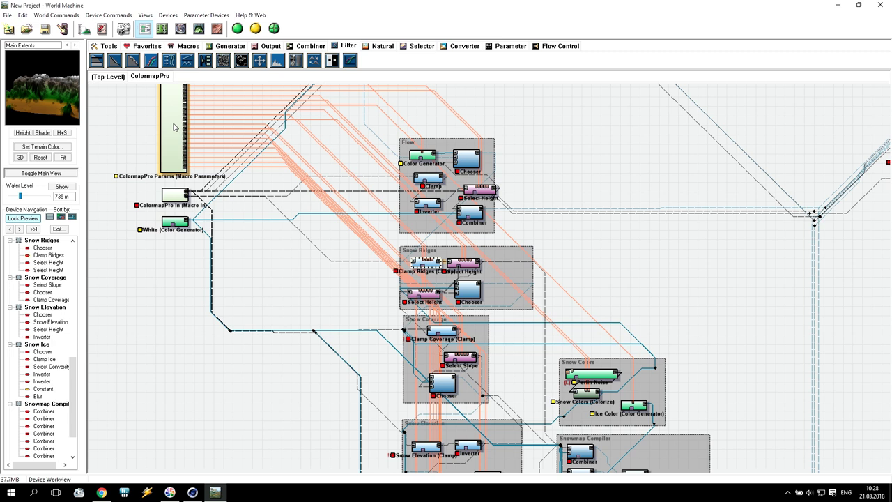
{"action": "scroll", "coordinate": [535, 235], "scroll_direction": "down", "scroll_amount": 3}
{"action": "right_click_drag", "start_coordinate": [598, 142], "coordinate": [590, 217]}
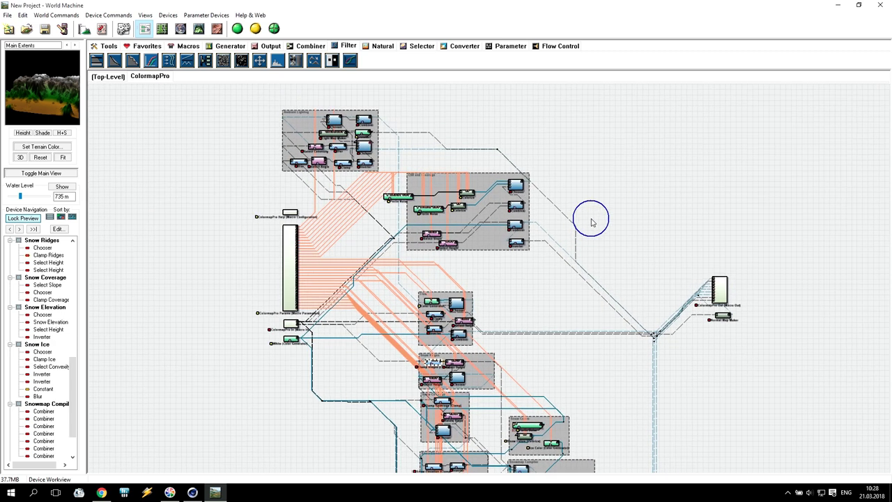
{"action": "scroll", "coordinate": [512, 318], "scroll_direction": "down", "scroll_amount": 3}
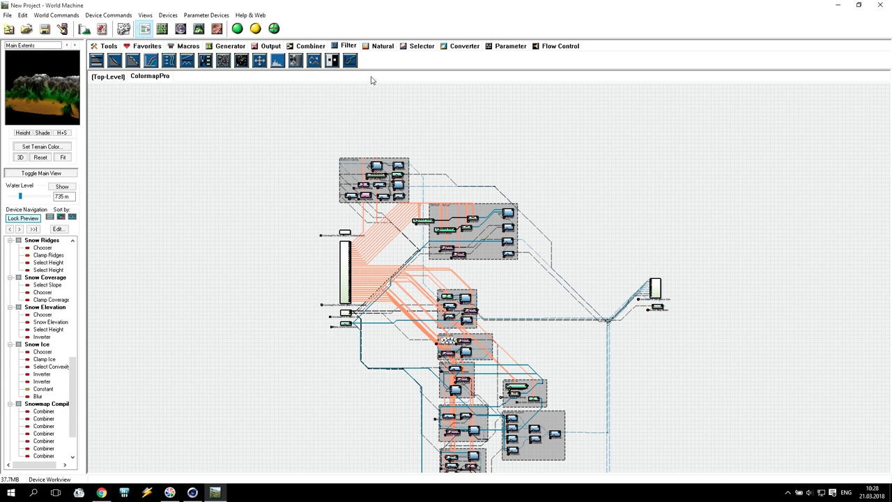
{"action": "scroll", "coordinate": [534, 352], "scroll_direction": "up", "scroll_amount": 2}
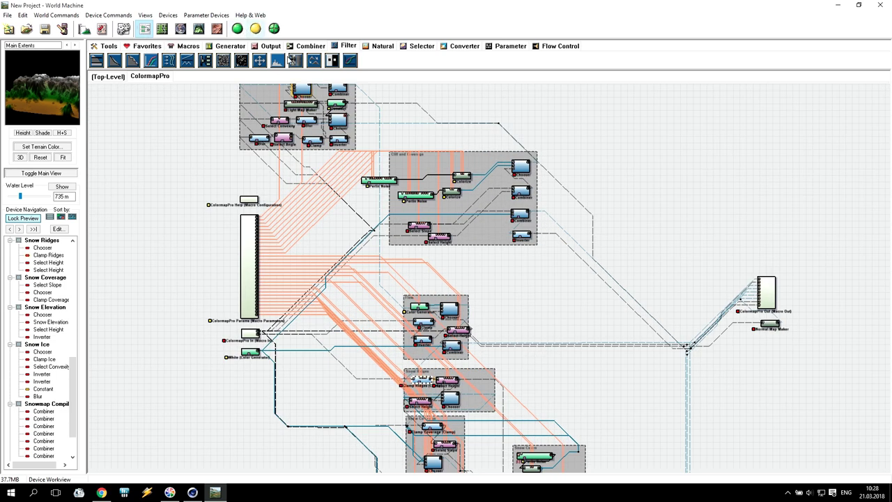
{"action": "left_click", "coordinate": [187, 46]}
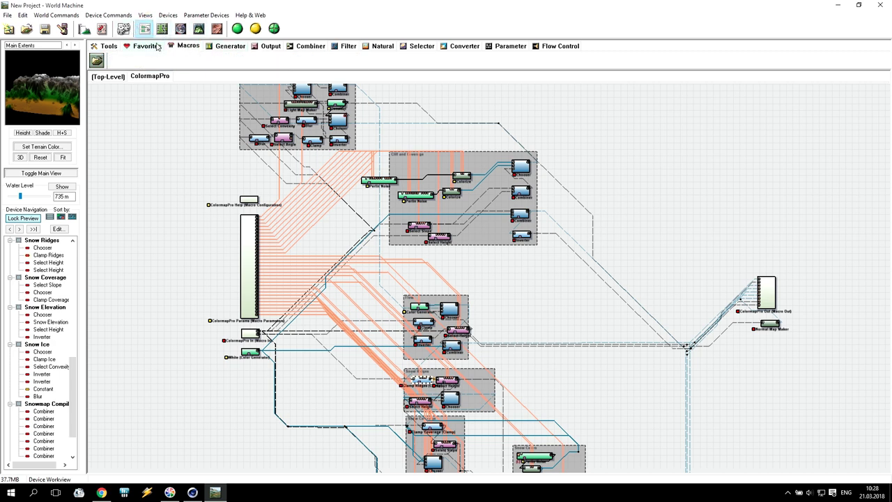
{"action": "left_click", "coordinate": [99, 78]}
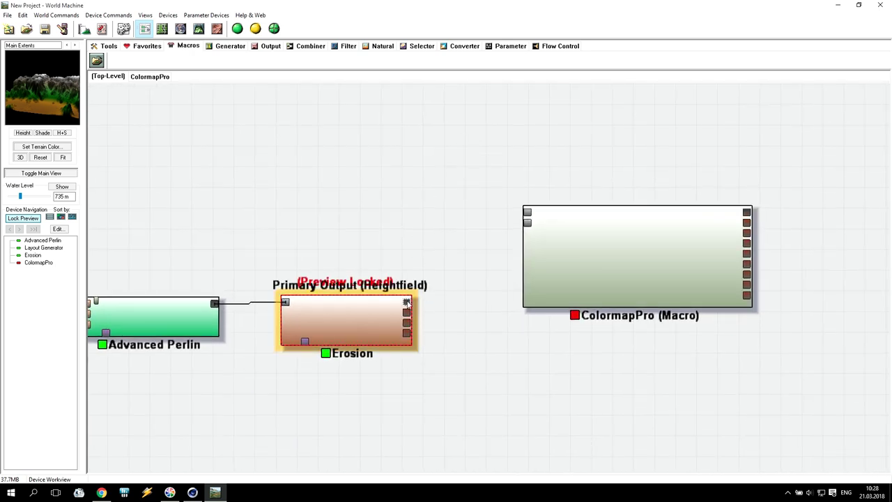
- Wire Erosion's Primary Output and Flow map into ColormapPro's two inputs and lock the preview on ColormapPro
{"action": "left_click_drag", "start_coordinate": [406, 302], "coordinate": [526, 214]}
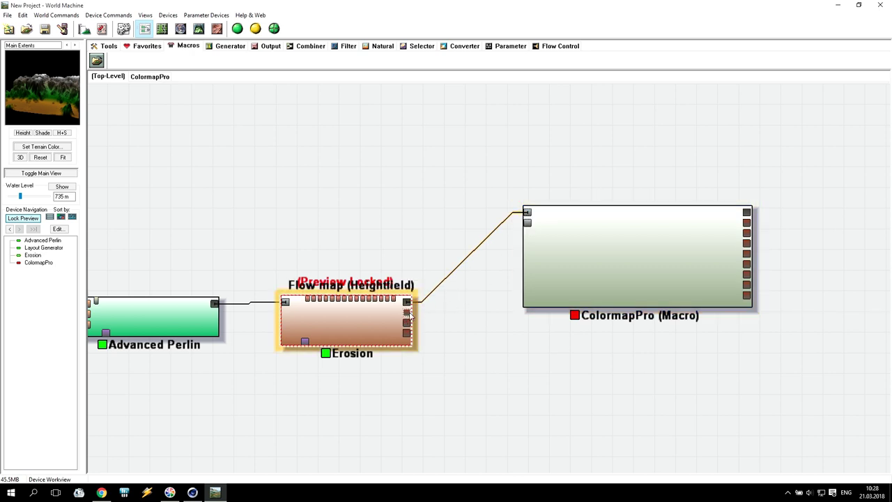
{"action": "left_click_drag", "start_coordinate": [406, 313], "coordinate": [528, 223]}
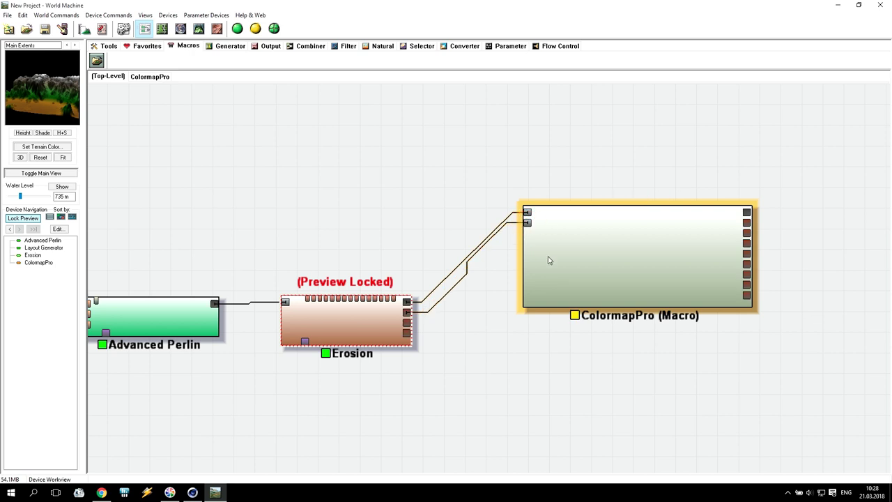
{"action": "left_click", "coordinate": [673, 249]}
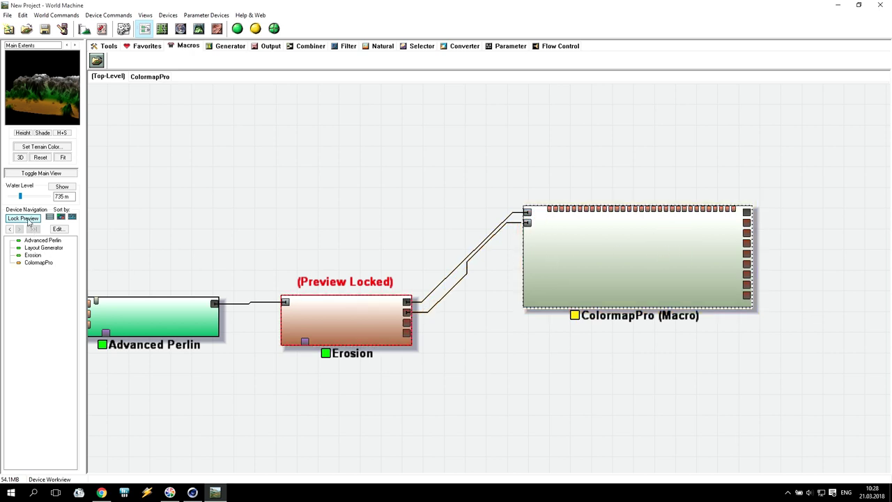
{"action": "left_click", "coordinate": [29, 220]}
{"action": "left_click", "coordinate": [624, 249]}
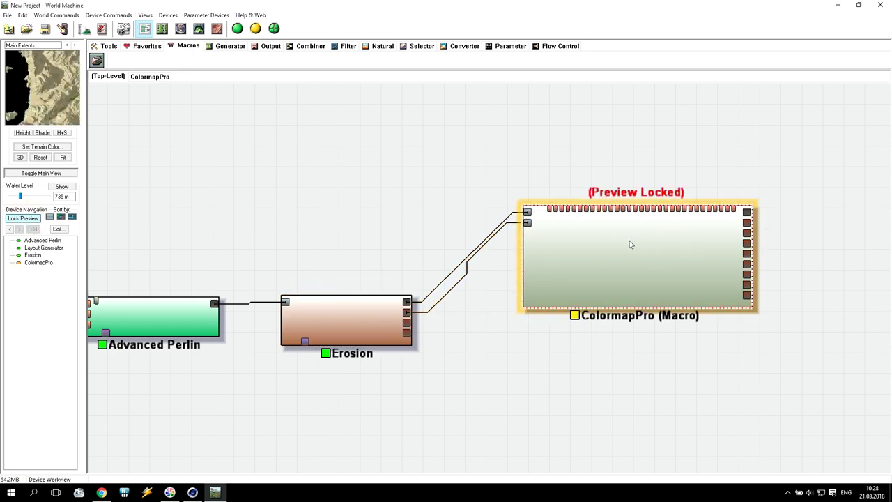
{"action": "left_click", "coordinate": [607, 196]}
{"action": "scroll", "coordinate": [498, 170], "scroll_direction": "down", "scroll_amount": 2}
- Tilt the 3D view to inspect the coloured terrain, then return to the device workview's Output devices
{"action": "right_click_drag", "start_coordinate": [701, 152], "coordinate": [603, 165]}
{"action": "left_click", "coordinate": [199, 29]}
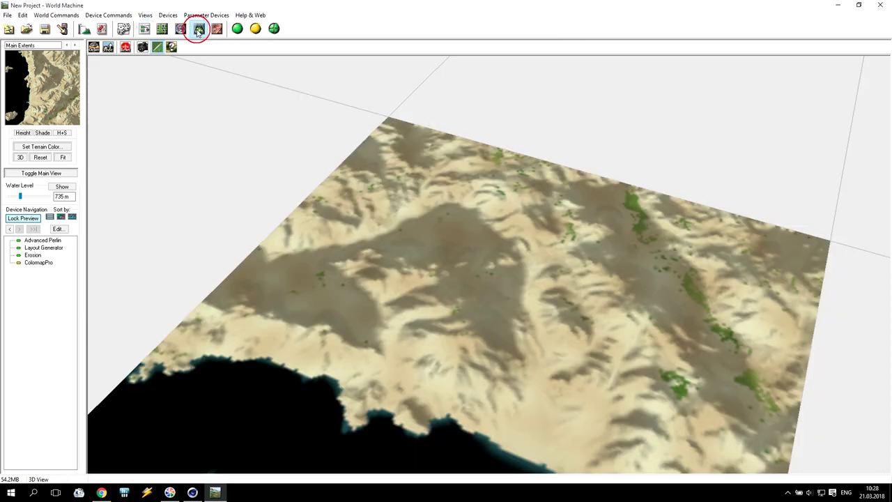
{"action": "left_click_drag", "start_coordinate": [556, 350], "coordinate": [627, 376]}
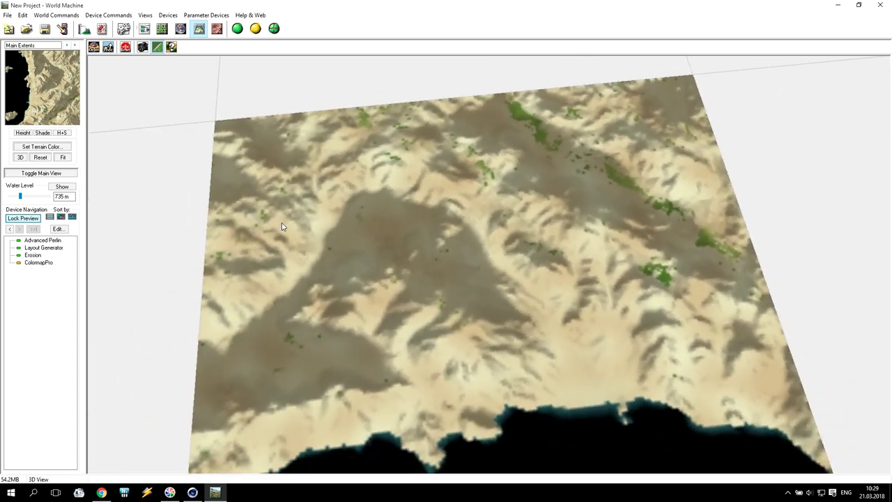
{"action": "left_click", "coordinate": [144, 29]}
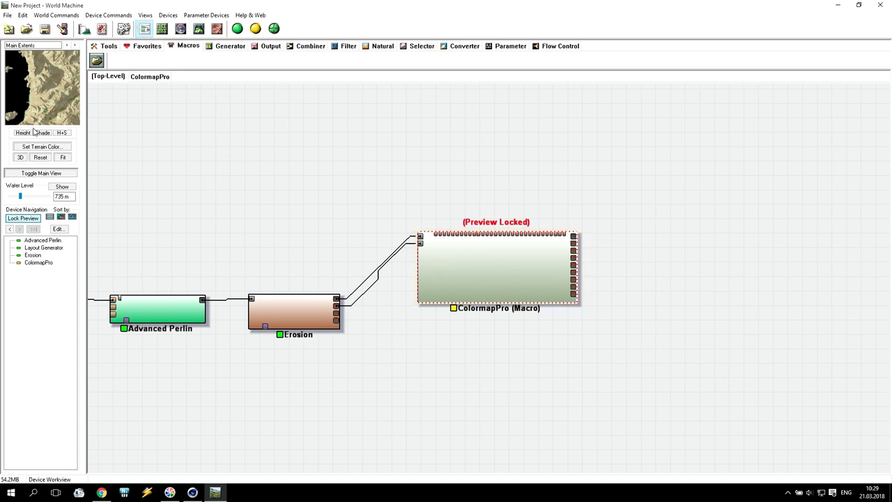
{"action": "left_click", "coordinate": [269, 46]}
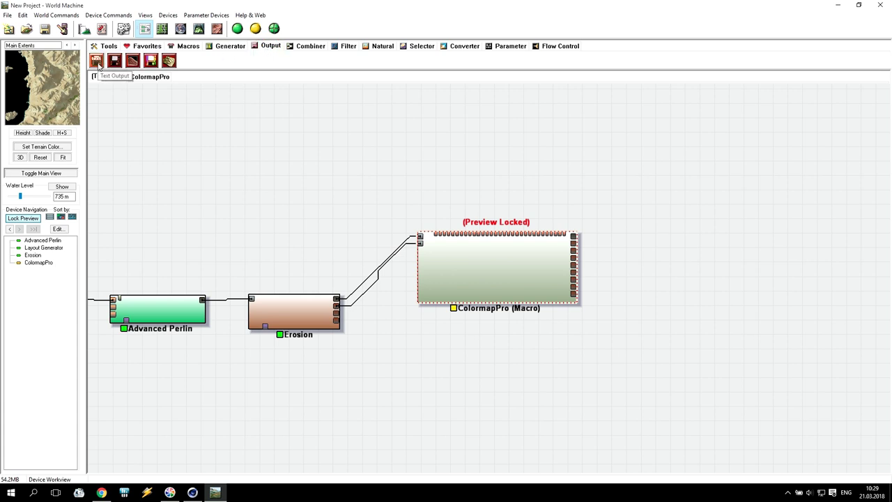
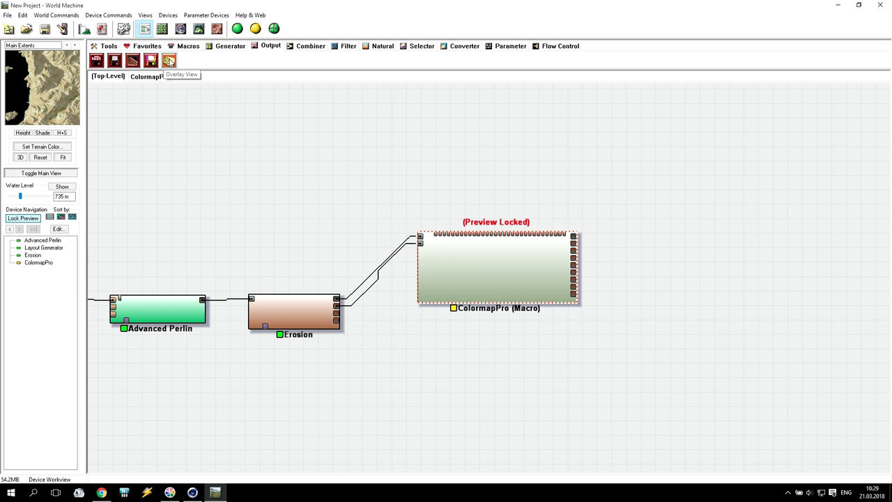
- Add an Overlay View device to the graph and move ColormapPro lower down
{"action": "left_click", "coordinate": [168, 61]}
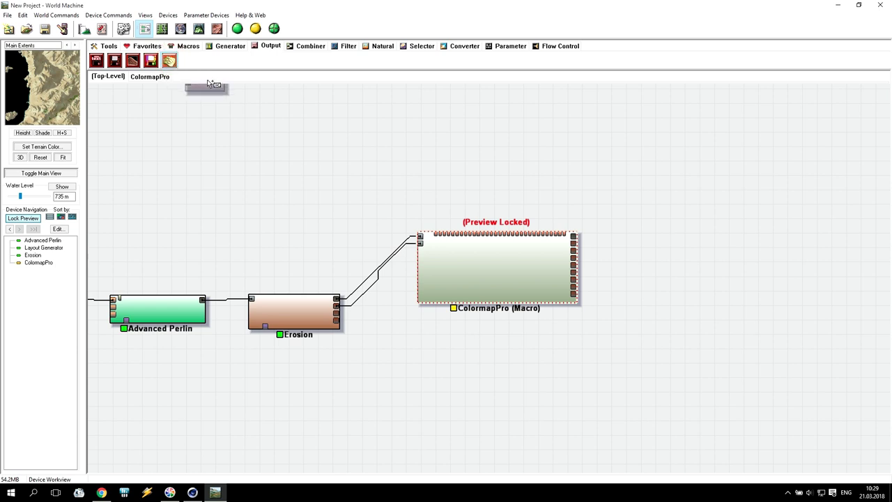
{"action": "left_click", "coordinate": [652, 176]}
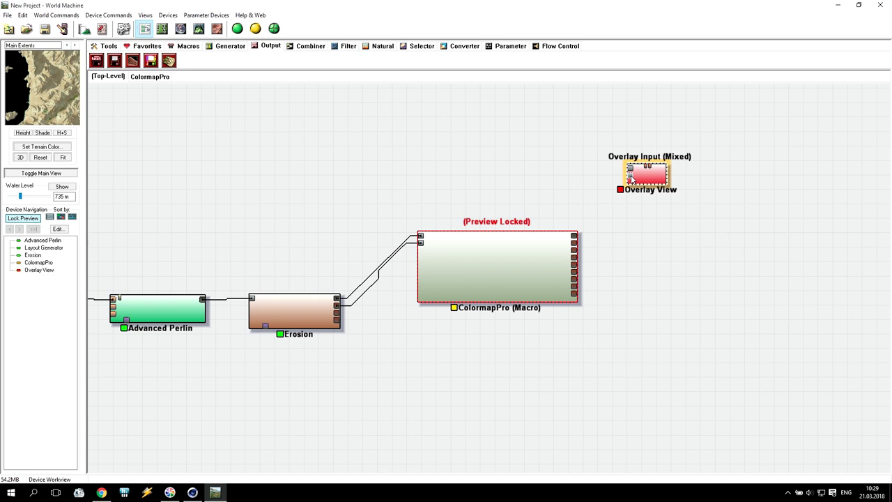
{"action": "left_click", "coordinate": [458, 261]}
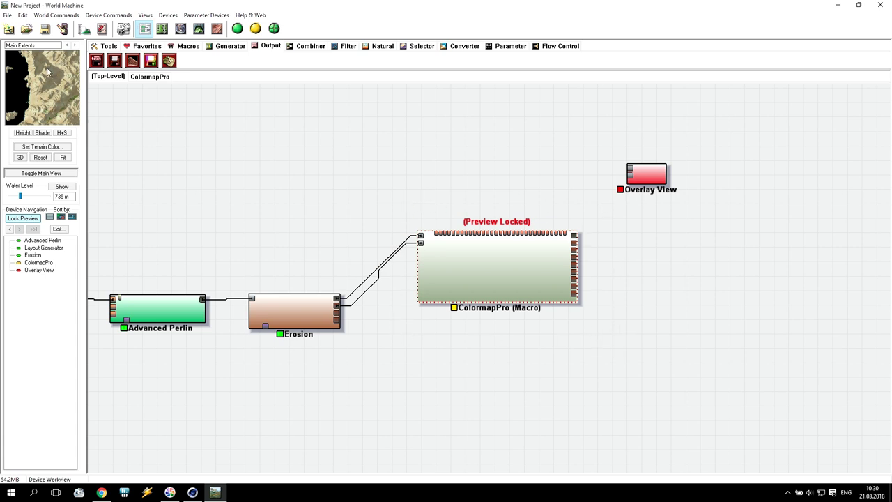
{"action": "left_click_drag", "start_coordinate": [541, 295], "coordinate": [556, 374]}
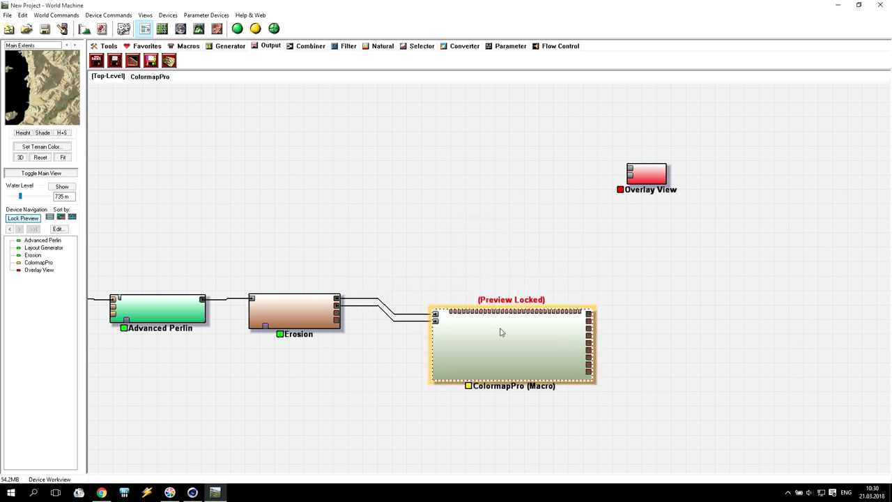
- Wire Erosion and ColormapPro's colour output into Overlay View and lock its preview
{"action": "left_click_drag", "start_coordinate": [336, 300], "coordinate": [630, 172]}
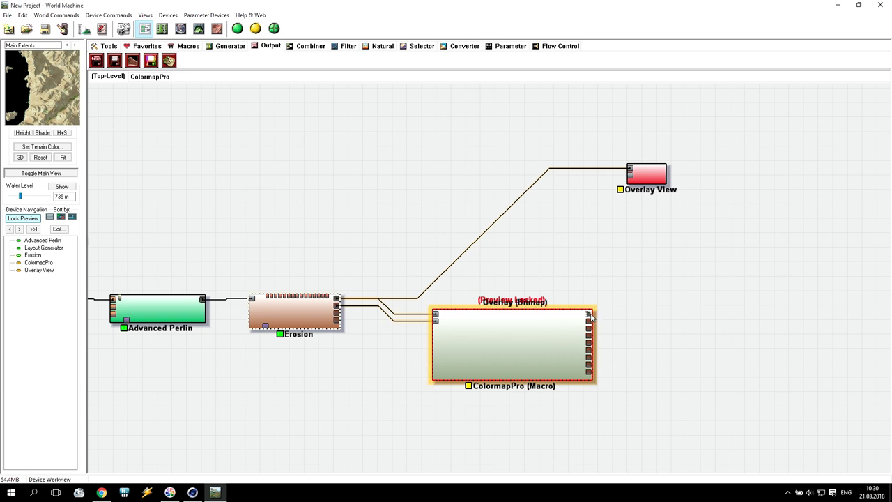
{"action": "left_click_drag", "start_coordinate": [590, 317], "coordinate": [632, 180]}
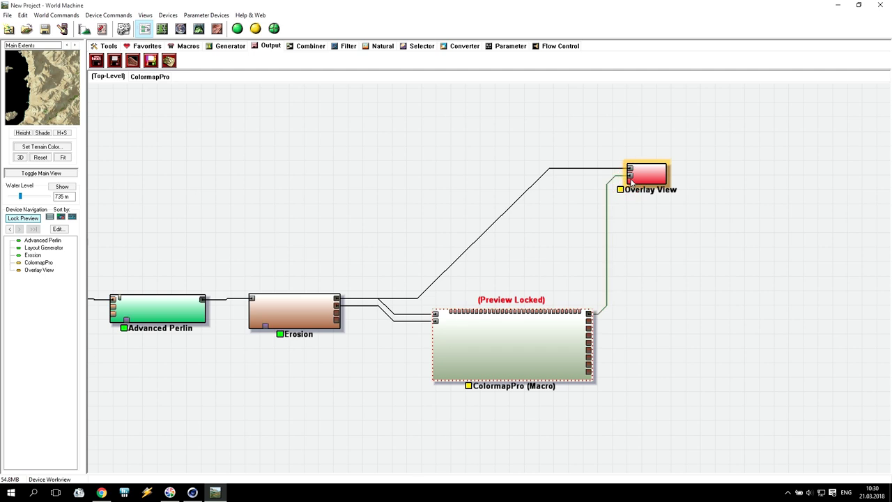
{"action": "left_click", "coordinate": [652, 180]}
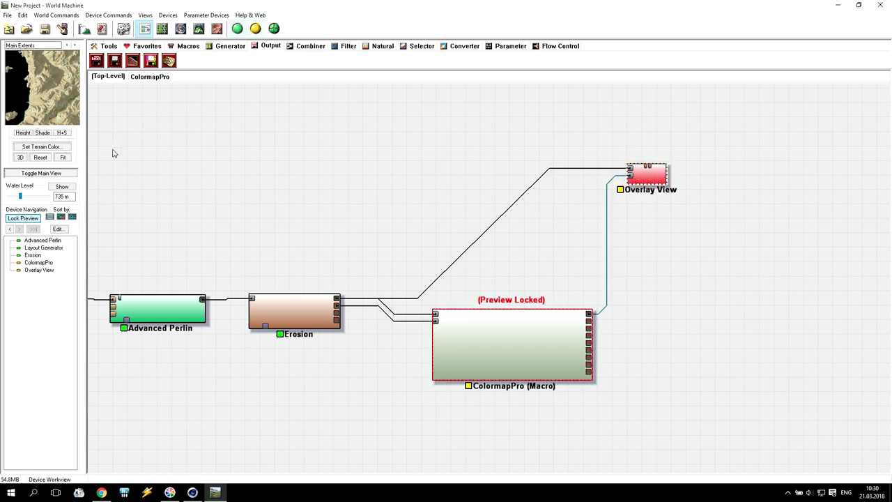
{"action": "left_click", "coordinate": [15, 219]}
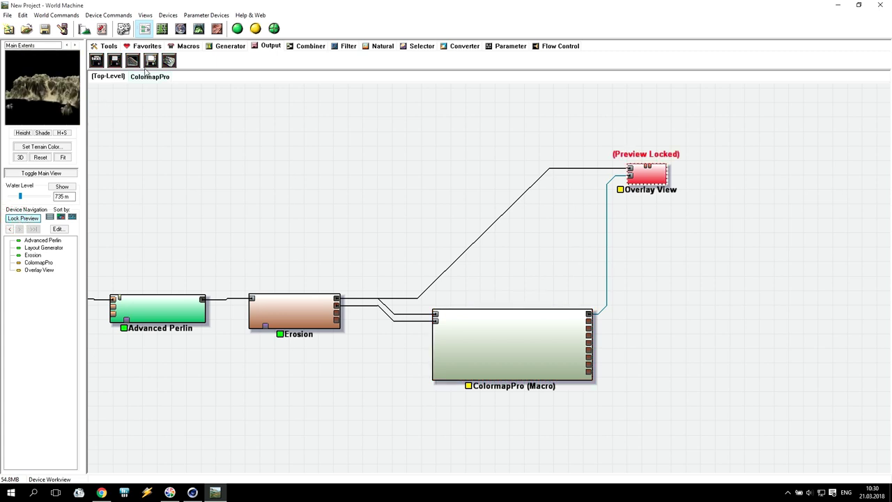
- Build the terrain in the 3D view and orbit in for a closer look
{"action": "left_click", "coordinate": [199, 28]}
{"action": "left_click_drag", "start_coordinate": [621, 325], "coordinate": [538, 239]}
{"action": "left_click", "coordinate": [237, 28]}
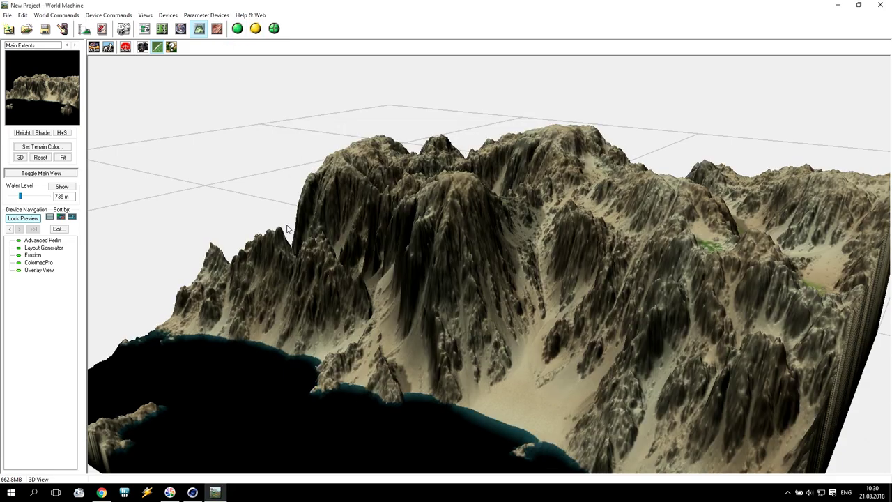
{"action": "left_click_drag", "start_coordinate": [352, 269], "coordinate": [590, 191]}
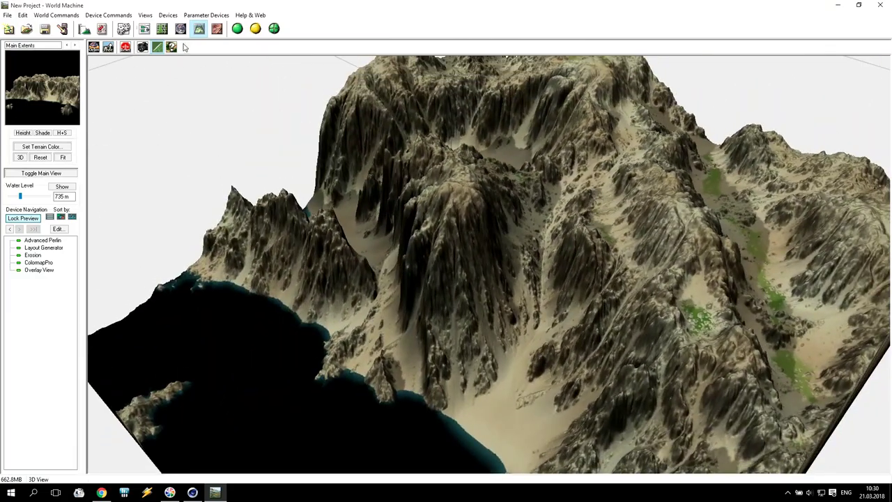
- In ColormapPro set Max Cliff Slope 0.53125, Sun Heading 0.23438, Cliff Mix 0.28125/0.10938, Max Beach Height 0.1875
{"action": "double_click", "coordinate": [38, 262]}
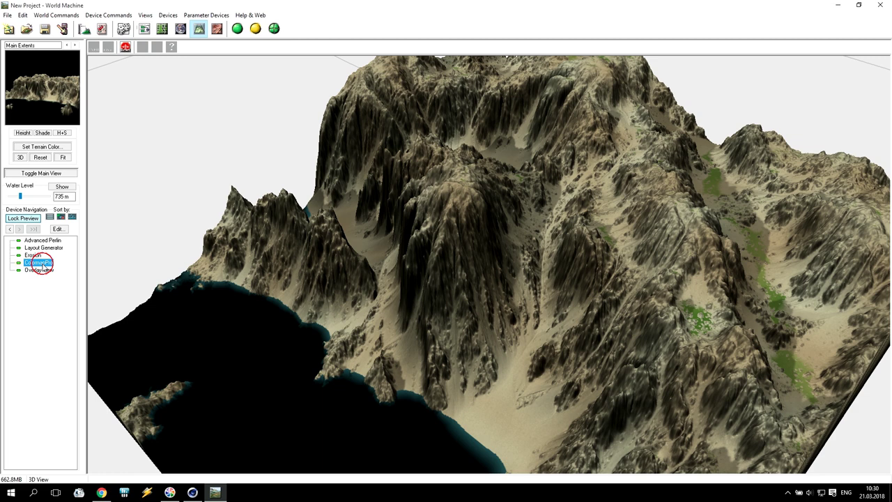
{"action": "left_click_drag", "start_coordinate": [447, 32], "coordinate": [250, 39]}
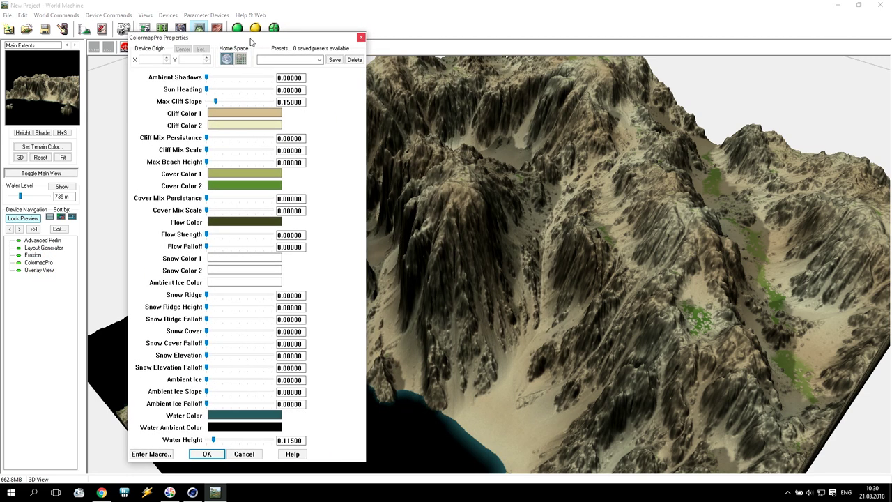
{"action": "left_click", "coordinate": [226, 101]}
{"action": "left_click_drag", "start_coordinate": [208, 89], "coordinate": [222, 89]}
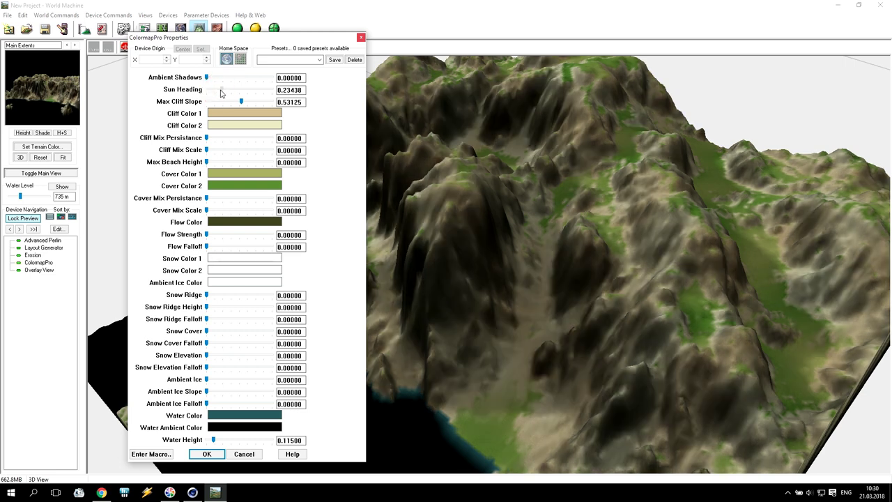
{"action": "left_click", "coordinate": [224, 138]}
{"action": "left_click", "coordinate": [214, 149]}
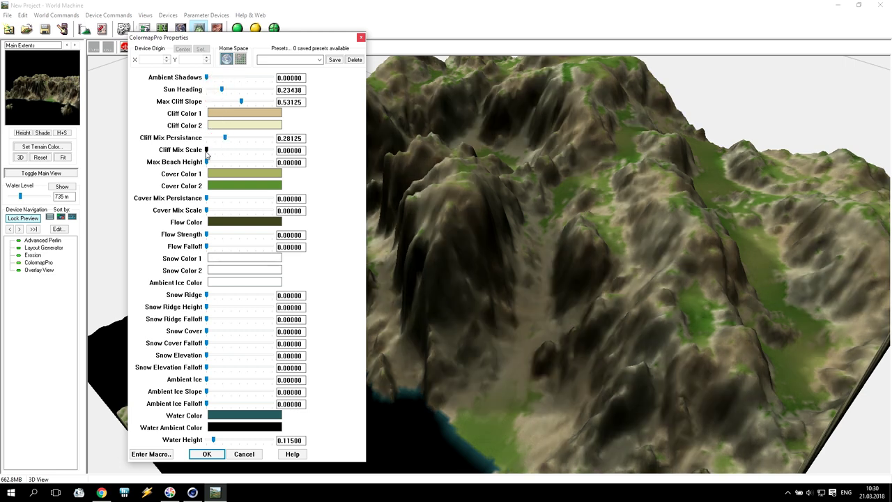
{"action": "left_click", "coordinate": [220, 162]}
- Set Cover Mix 0.35938/0.15625, Flow Falloff 0.3125, Flow Strength 0.15625, Snow Ridge 0.26563/0.14063/0.07813, and confirm
{"action": "left_click", "coordinate": [230, 210]}
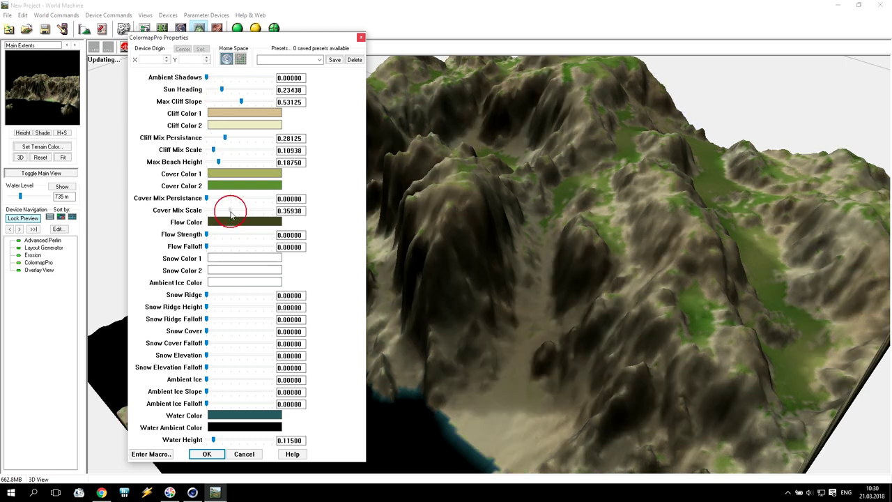
{"action": "left_click", "coordinate": [217, 198]}
{"action": "left_click", "coordinate": [227, 246]}
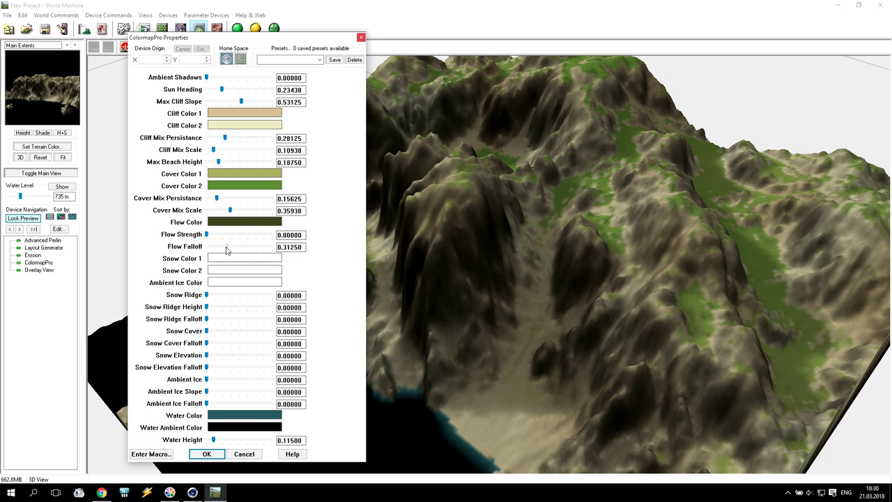
{"action": "left_click", "coordinate": [216, 235]}
{"action": "left_click", "coordinate": [223, 295]}
{"action": "left_click", "coordinate": [215, 307]}
{"action": "left_click", "coordinate": [210, 319]}
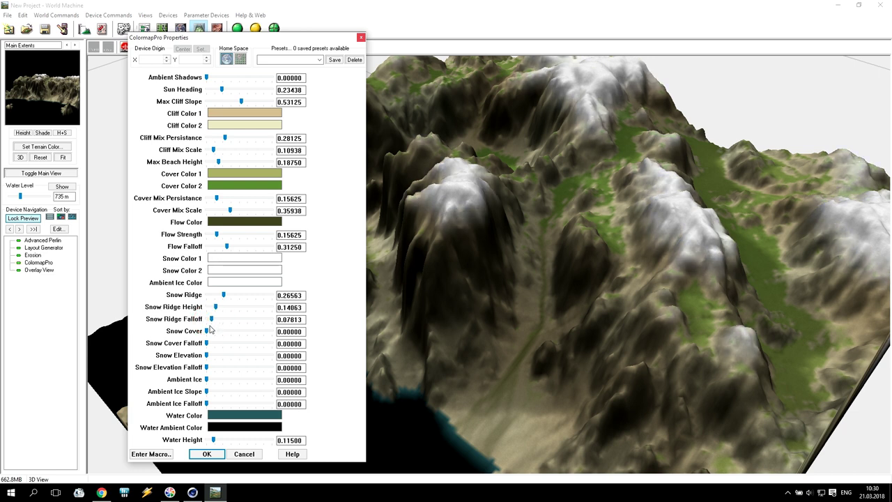
{"action": "left_click", "coordinate": [207, 455]}
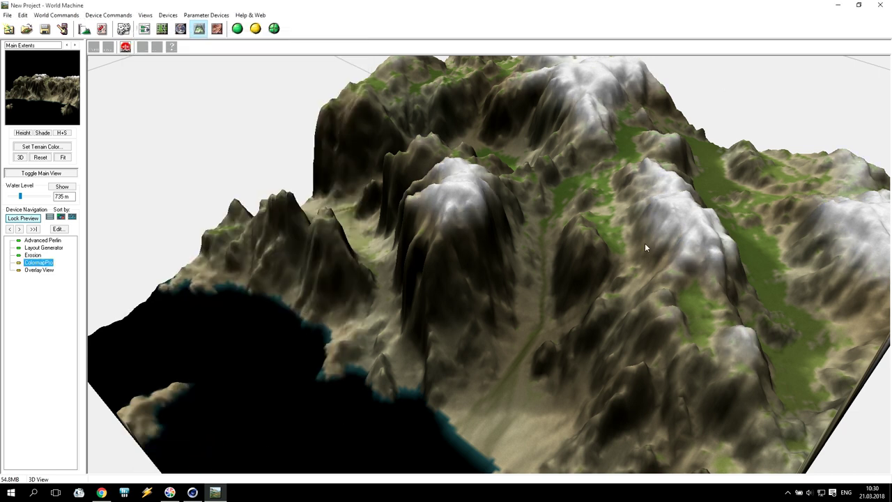
- Rebuild the terrain and orbit around it to inspect the new colouring
{"action": "left_click", "coordinate": [237, 29]}
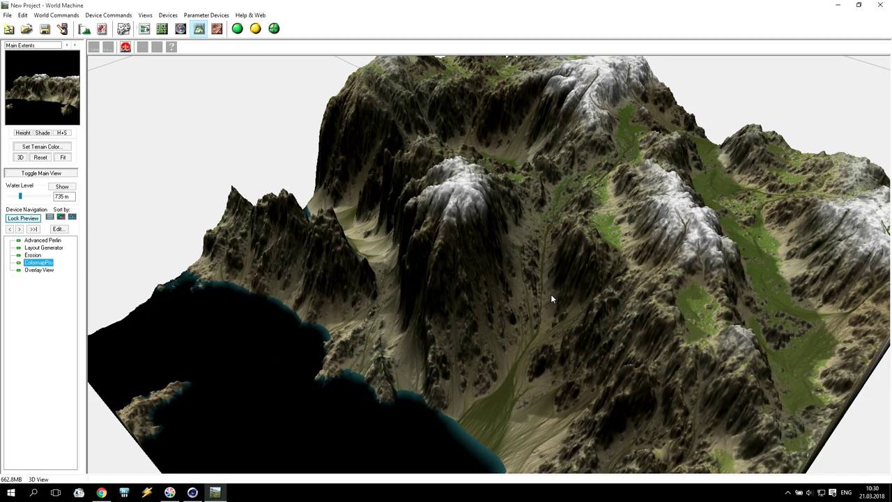
{"action": "left_click", "coordinate": [561, 319]}
{"action": "mouse_move", "coordinate": [561, 319]}
{"action": "left_mouse_down"}
{"action": "mouse_move", "coordinate": [498, 334]}
{"action": "mouse_move", "coordinate": [726, 303]}
{"action": "mouse_move", "coordinate": [594, 262]}
{"action": "mouse_move", "coordinate": [545, 320]}
{"action": "left_mouse_up"}
{"action": "left_click_drag", "start_coordinate": [585, 401], "coordinate": [544, 373]}
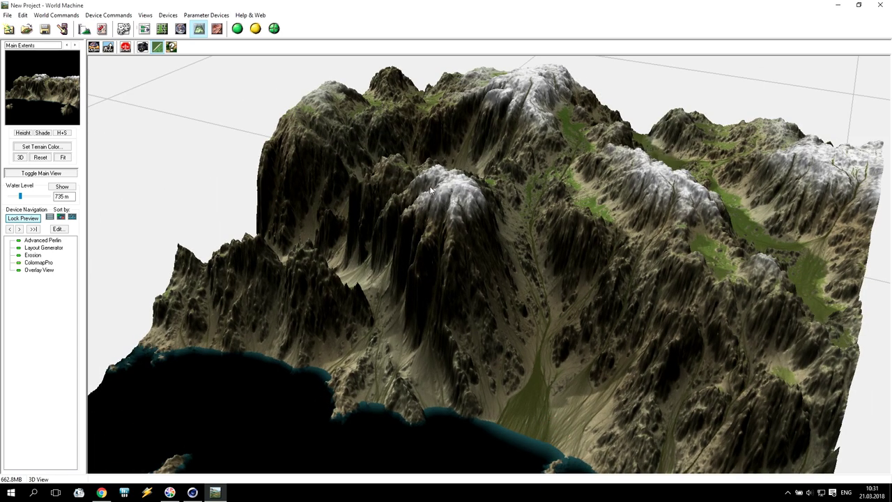
{"action": "left_click_drag", "start_coordinate": [629, 251], "coordinate": [507, 166]}
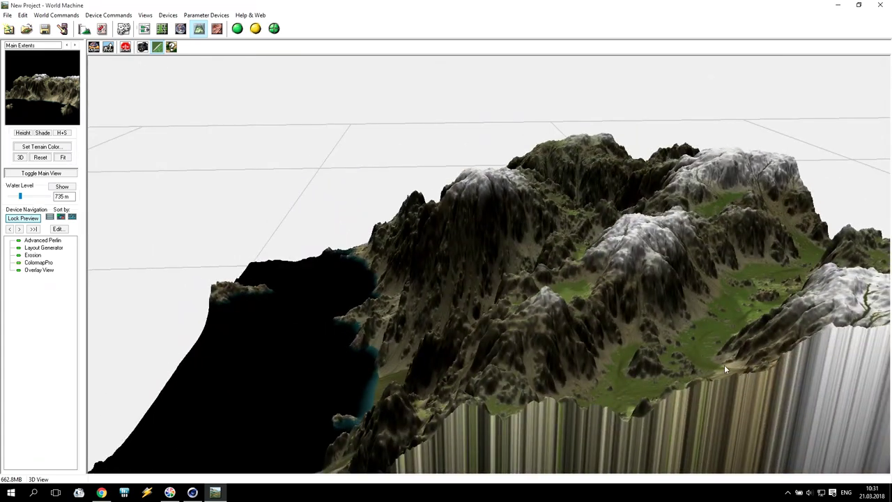
{"action": "left_click_drag", "start_coordinate": [521, 267], "coordinate": [738, 229]}
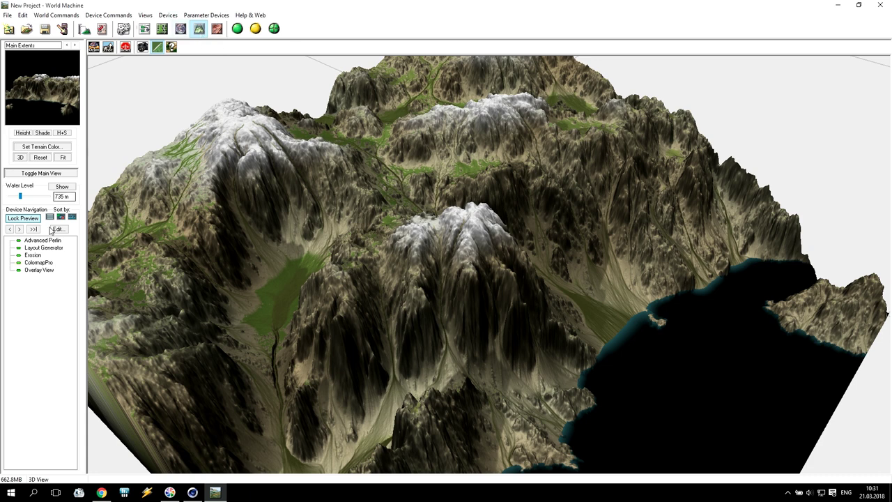
- Set ColormapPro's Water Height to 0.00000, rebuild, and check the terrain
{"action": "double_click", "coordinate": [34, 263]}
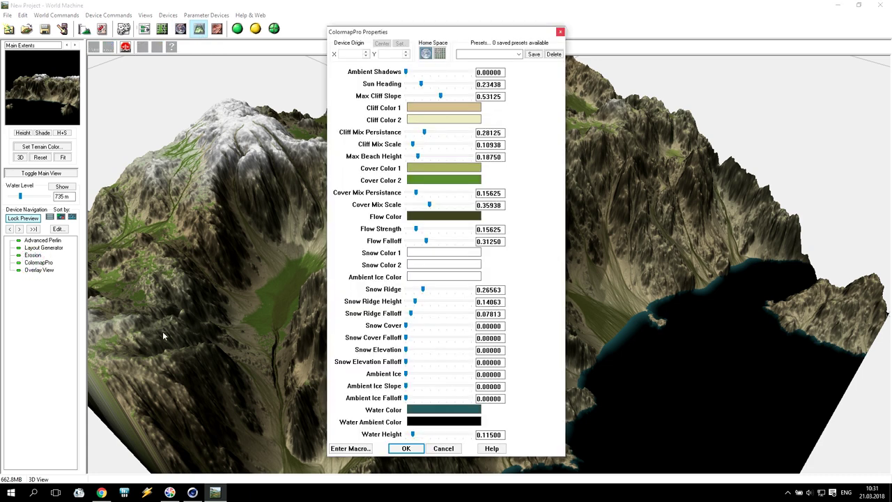
{"action": "left_click_drag", "start_coordinate": [413, 434], "coordinate": [405, 434]}
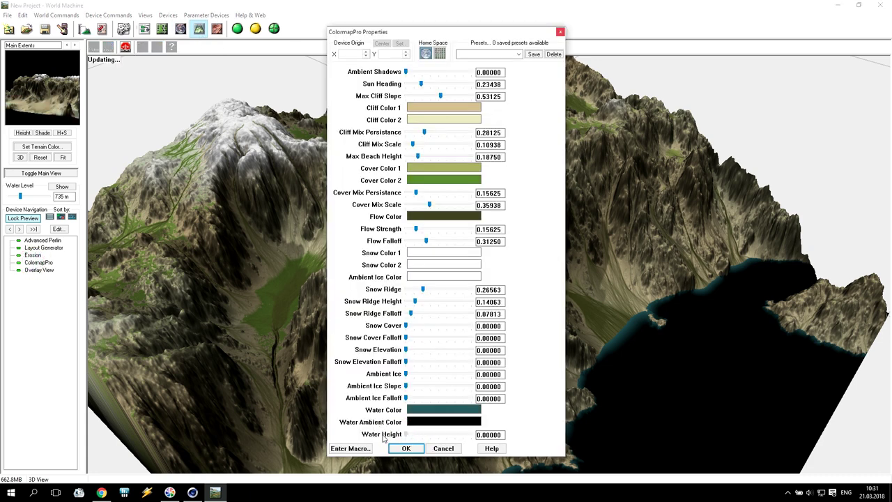
{"action": "left_click", "coordinate": [406, 449]}
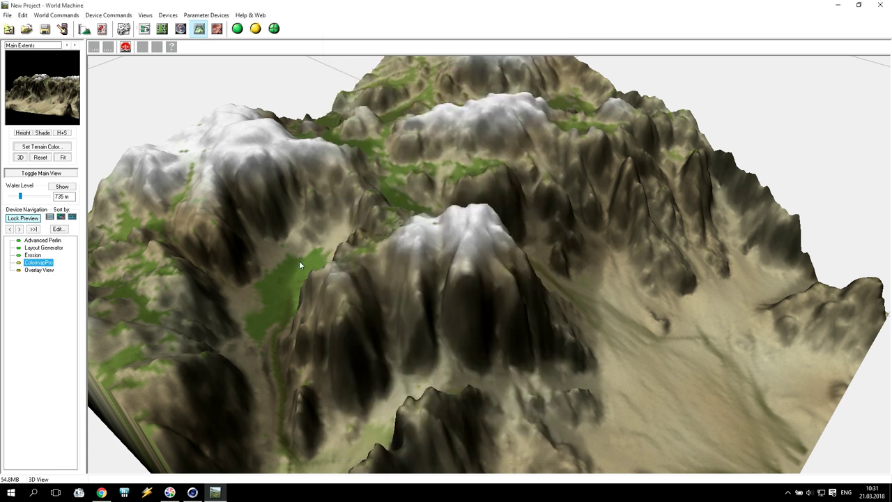
{"action": "left_click", "coordinate": [237, 29]}
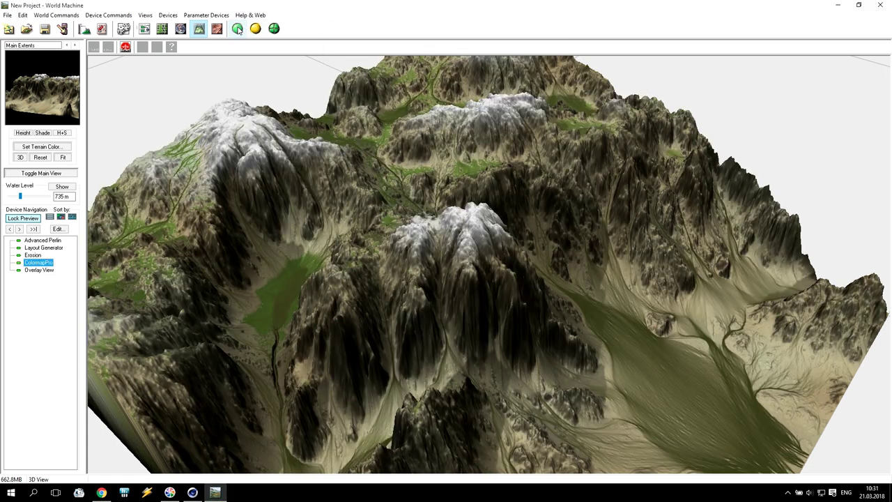
{"action": "left_click_drag", "start_coordinate": [418, 209], "coordinate": [496, 265]}
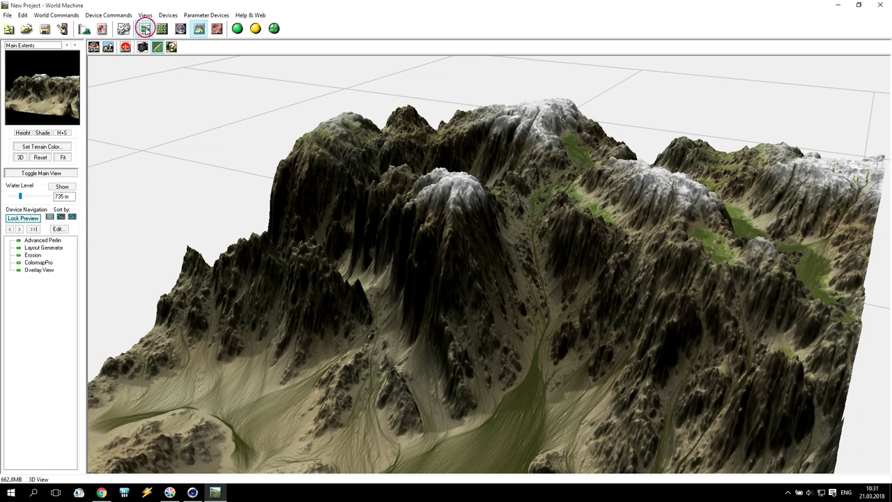
- Return to the device graph and nudge the Overlay View device up and right
{"action": "left_click", "coordinate": [144, 29]}
{"action": "left_click", "coordinate": [659, 173]}
{"action": "left_click_drag", "start_coordinate": [660, 173], "coordinate": [662, 171]}
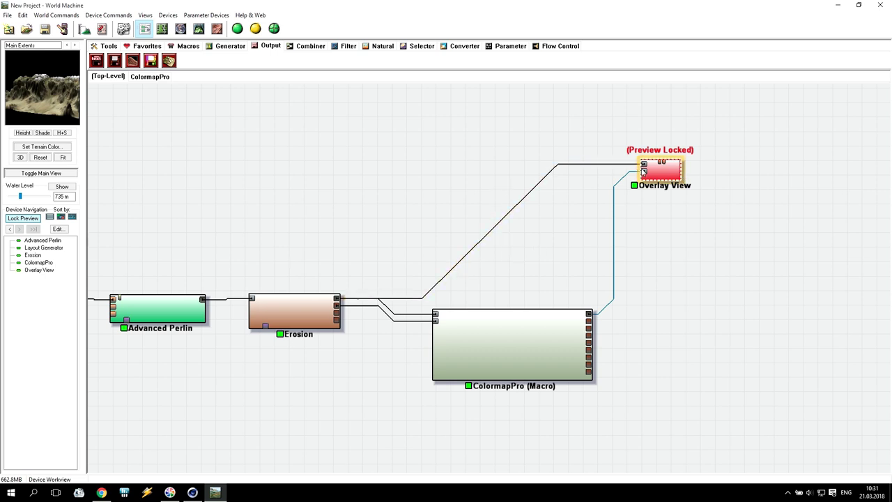
- Move Overlay View up and add a Bitmap Output device to the graph
{"action": "left_click_drag", "start_coordinate": [661, 171], "coordinate": [646, 141]}
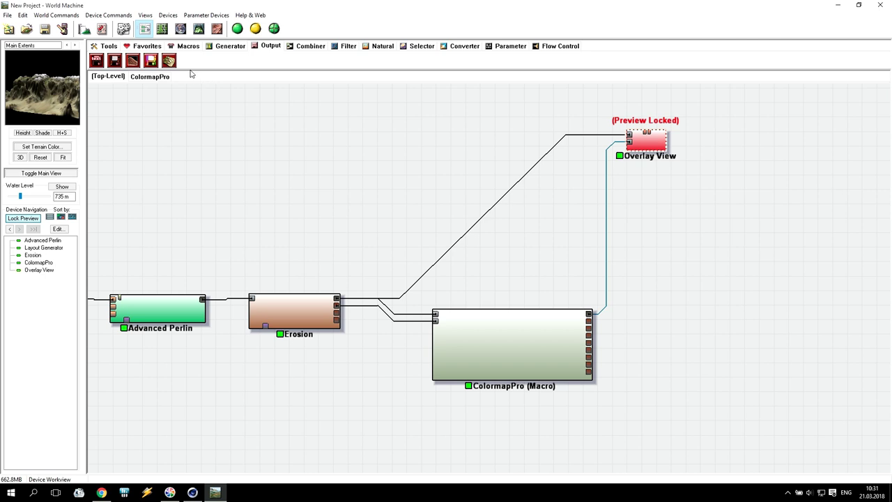
{"action": "left_click", "coordinate": [151, 61]}
{"action": "left_click", "coordinate": [701, 236]}
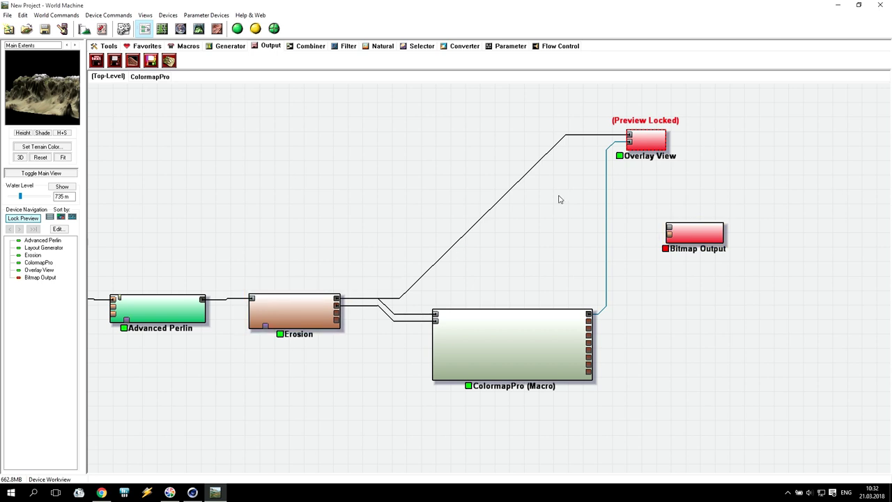
- Reposition the Overlay View and ColormapPro nodes and show the available macros
{"action": "left_click_drag", "start_coordinate": [647, 136], "coordinate": [694, 116]}
{"action": "left_click_drag", "start_coordinate": [509, 339], "coordinate": [521, 175]}
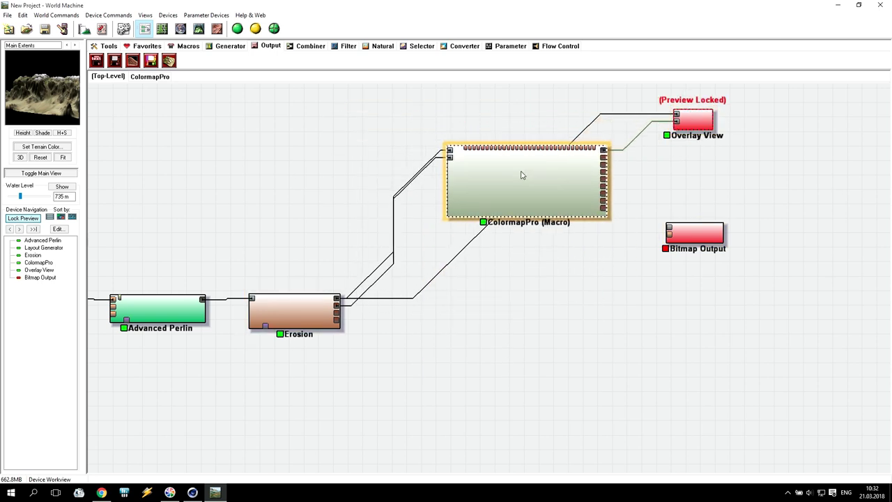
{"action": "left_click", "coordinate": [190, 46]}
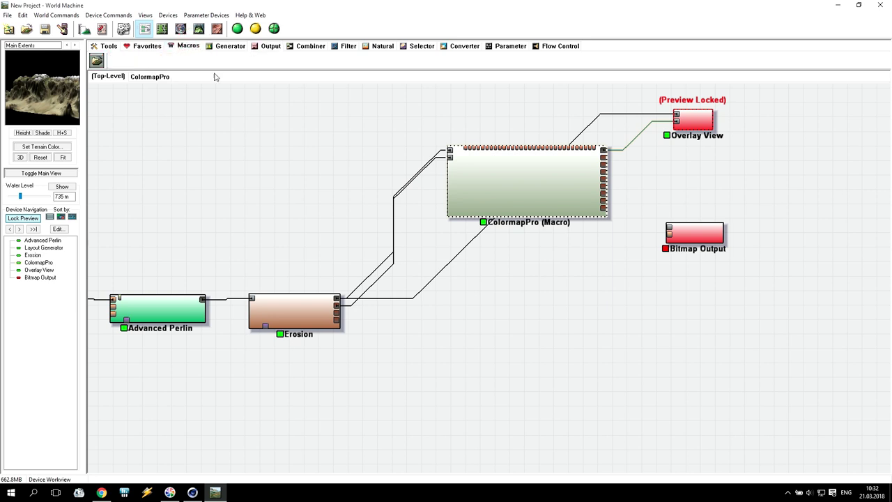
- Pick SV for Redshift in the macro library, review its description, and load it
{"action": "left_click", "coordinate": [96, 61]}
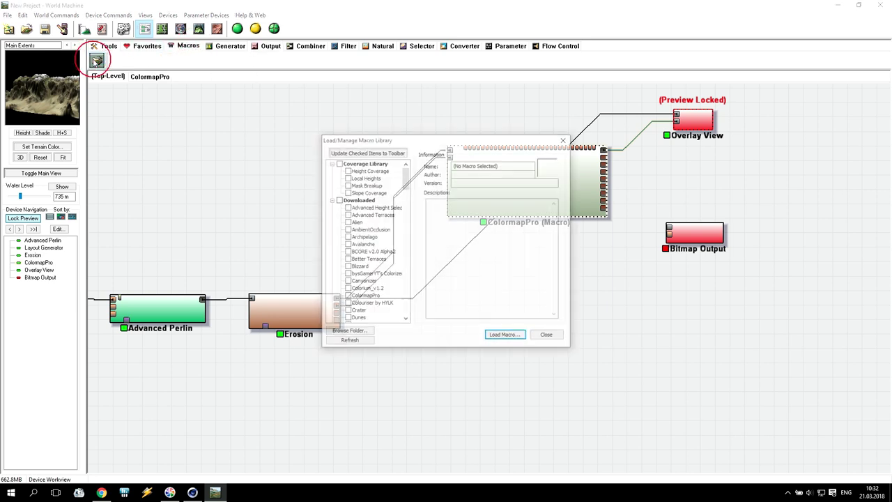
{"action": "left_click_drag", "start_coordinate": [405, 180], "coordinate": [414, 230]}
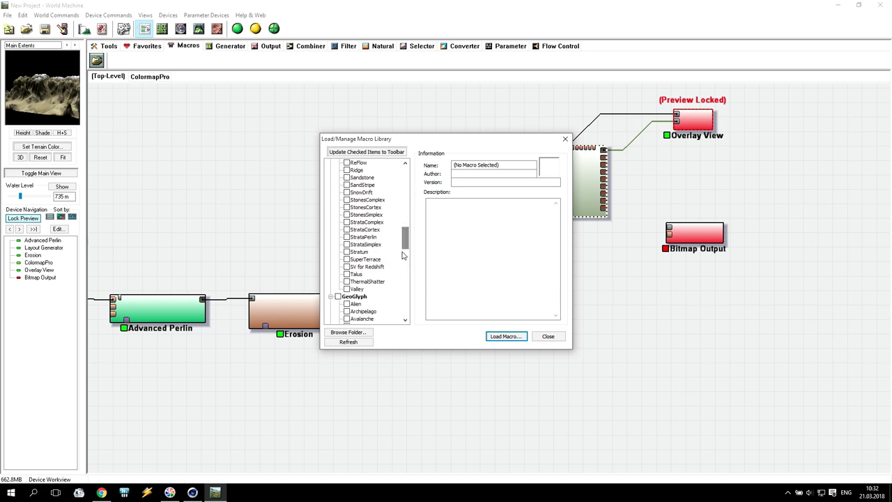
{"action": "left_click", "coordinate": [347, 267]}
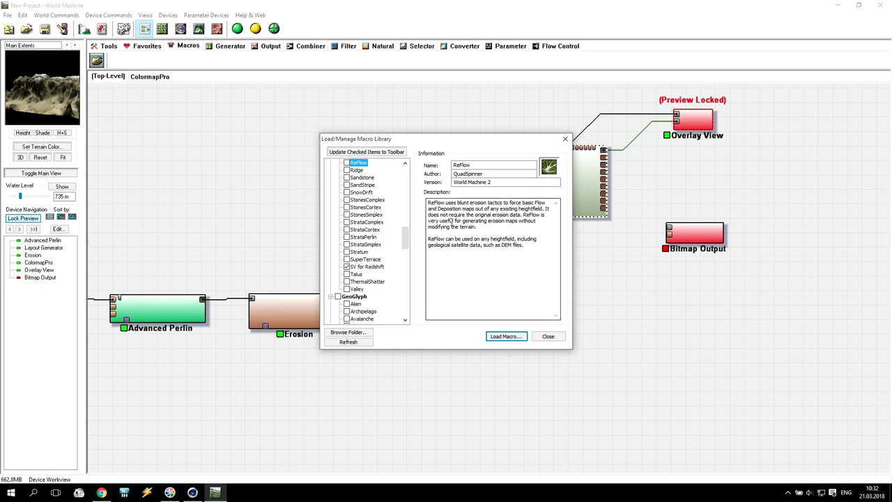
{"action": "left_click", "coordinate": [370, 267]}
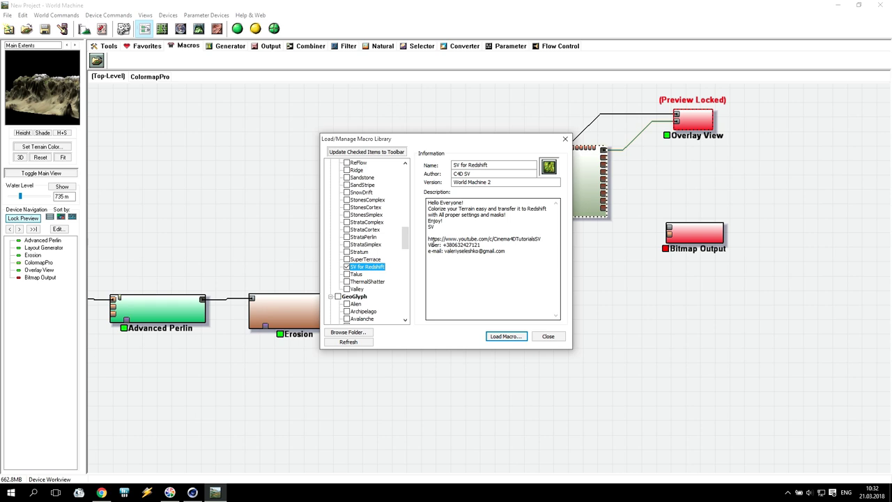
{"action": "left_click_drag", "start_coordinate": [428, 238], "coordinate": [543, 239]}
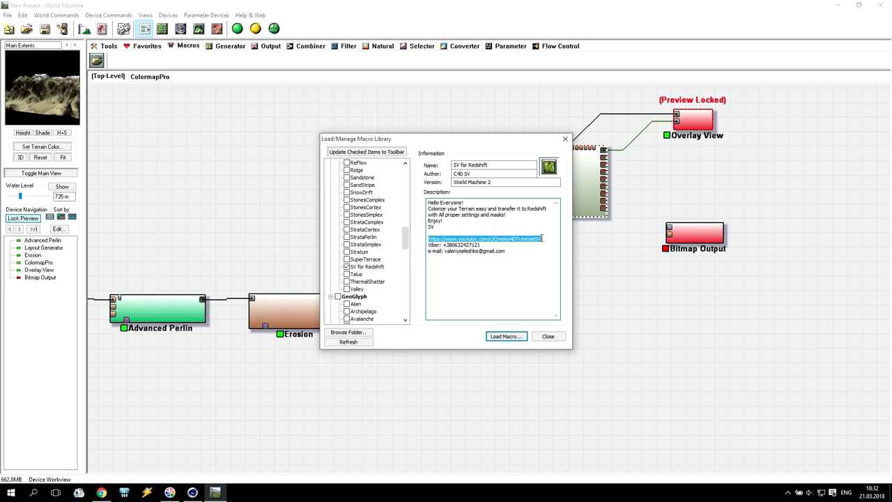
{"action": "left_click_drag", "start_coordinate": [428, 245], "coordinate": [493, 244]}
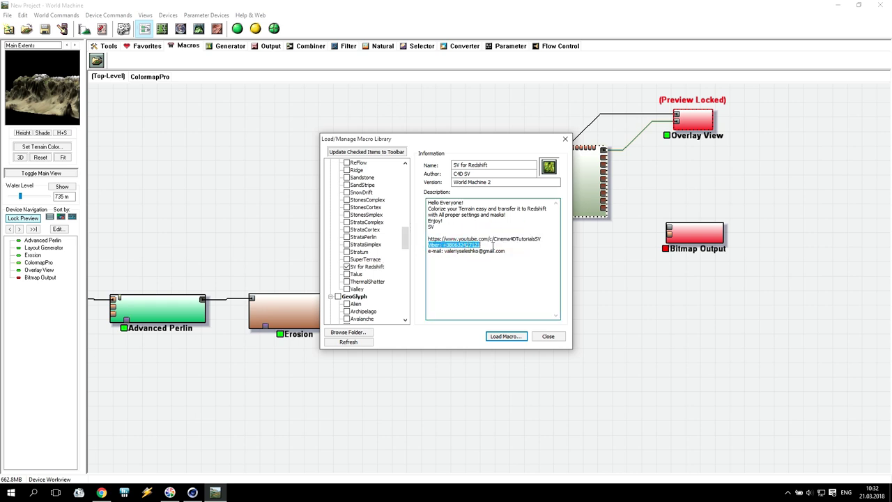
{"action": "left_click", "coordinate": [532, 256]}
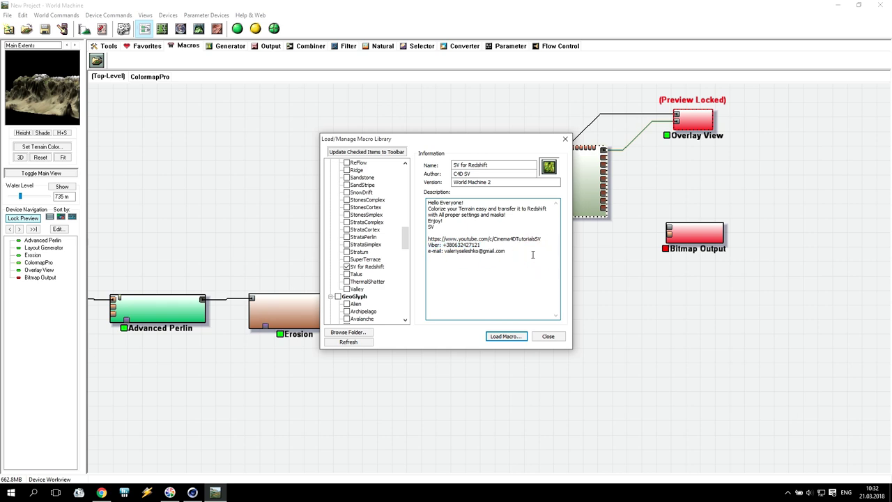
{"action": "left_click", "coordinate": [455, 165]}
{"action": "left_click", "coordinate": [500, 335]}
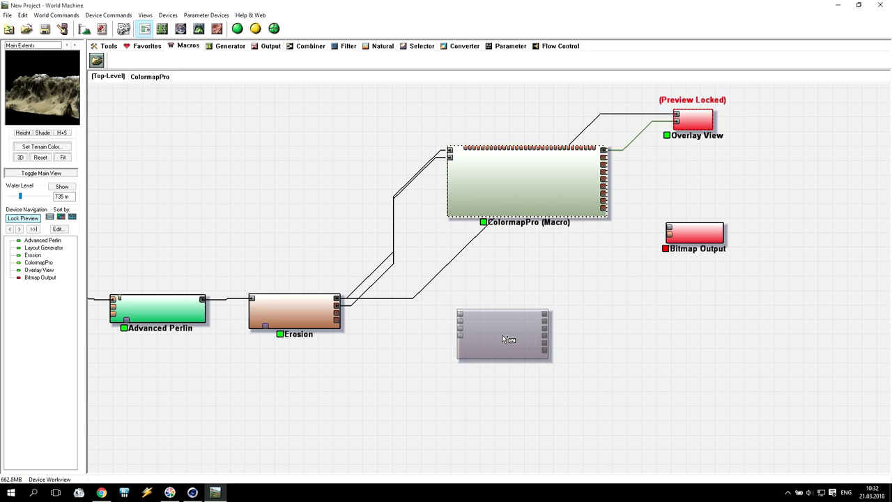
- Place the SV for Redshift node and rearrange ColormapPro, Bitmap Output and Overlay View around it
{"action": "left_click", "coordinate": [459, 361]}
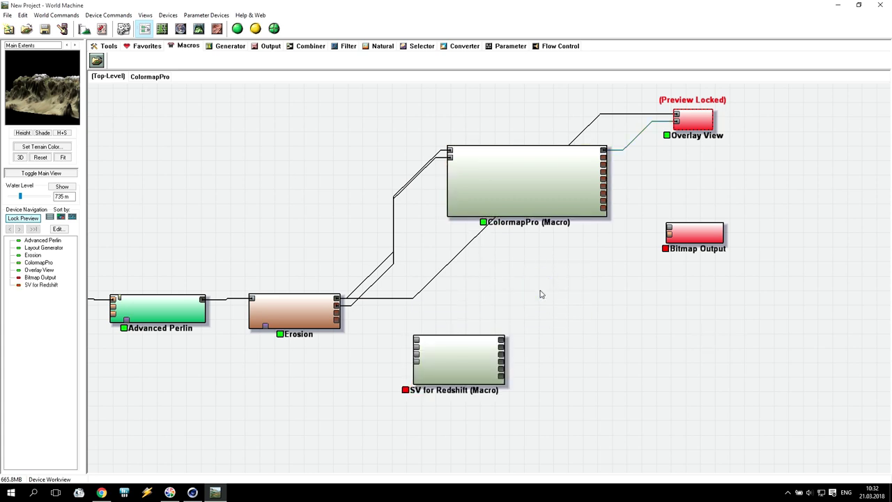
{"action": "left_click_drag", "start_coordinate": [528, 191], "coordinate": [488, 198]}
{"action": "left_click_drag", "start_coordinate": [695, 237], "coordinate": [795, 304]}
{"action": "left_click_drag", "start_coordinate": [700, 127], "coordinate": [746, 255]}
{"action": "left_click_drag", "start_coordinate": [473, 356], "coordinate": [509, 359]}
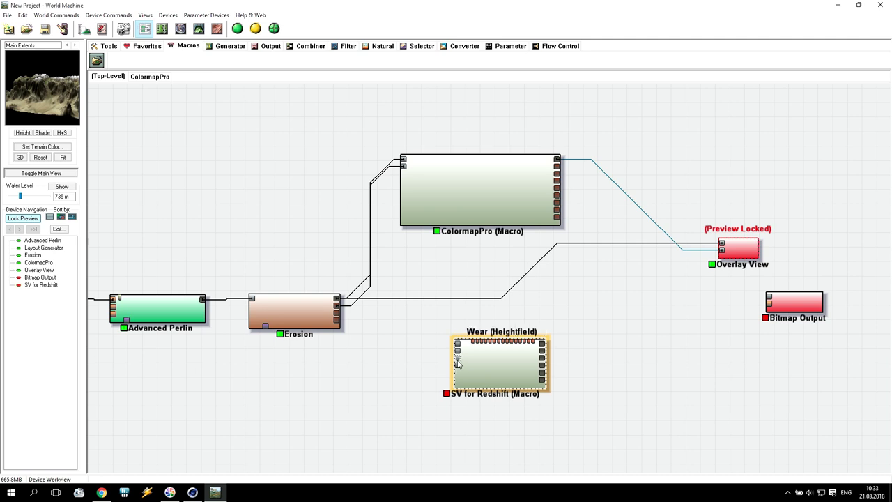
{"action": "left_click_drag", "start_coordinate": [488, 370], "coordinate": [467, 352]}
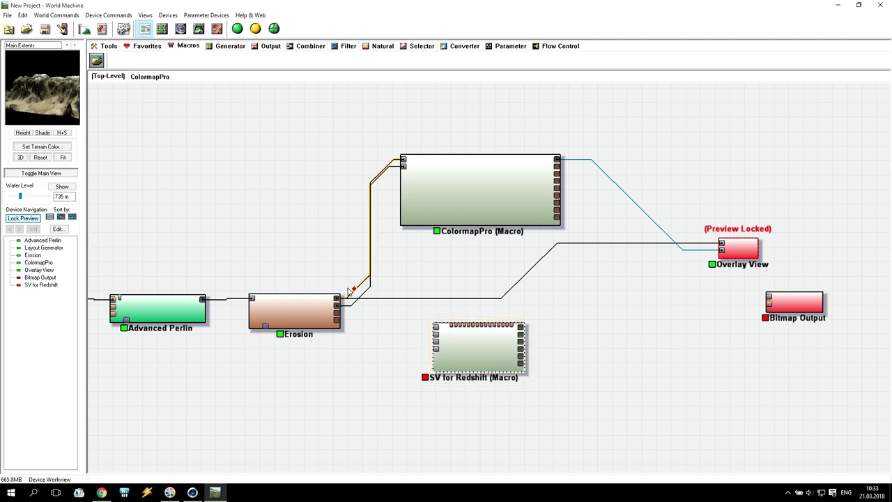
{"action": "left_click", "coordinate": [277, 312]}
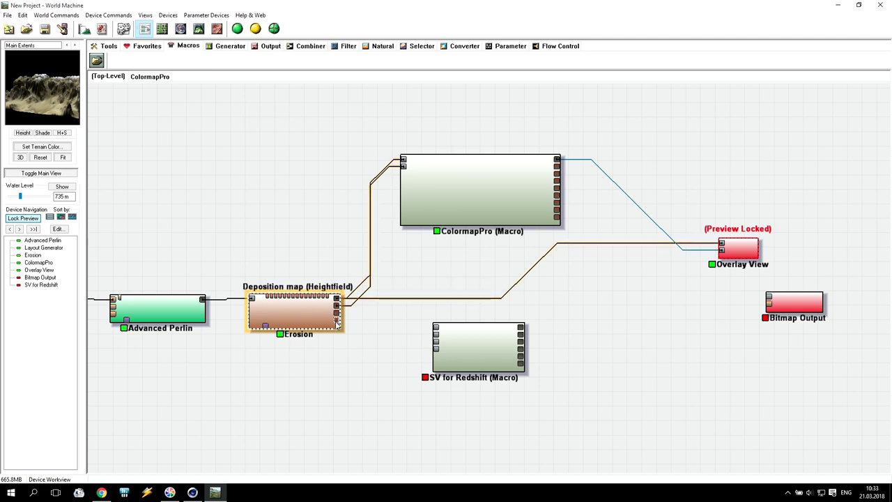
- Delete both Erosion-to-ColormapPro wires and the ColormapPro-to-Overlay View wire, then move ColormapPro aside
{"action": "right_click", "coordinate": [370, 209]}
{"action": "left_click", "coordinate": [371, 208]}
{"action": "right_click", "coordinate": [370, 181]}
{"action": "left_click", "coordinate": [357, 192]}
{"action": "right_click", "coordinate": [612, 175]}
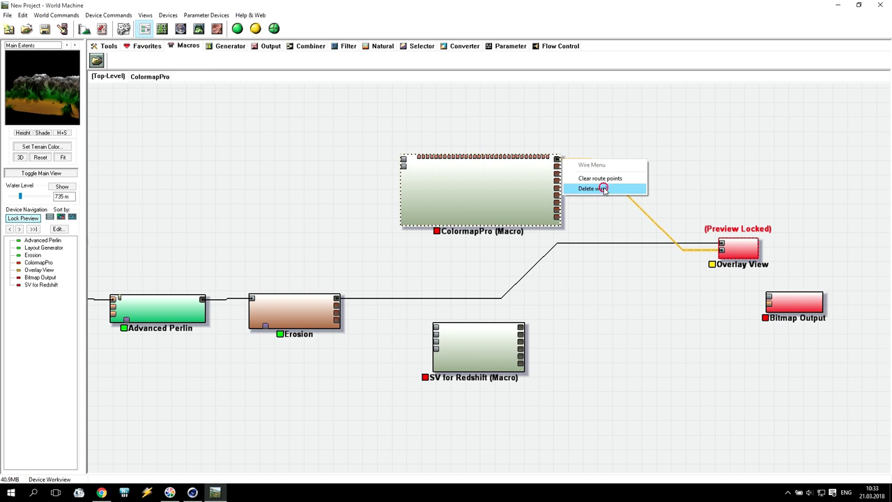
{"action": "left_click", "coordinate": [599, 186]}
{"action": "left_click_drag", "start_coordinate": [500, 191], "coordinate": [360, 149]}
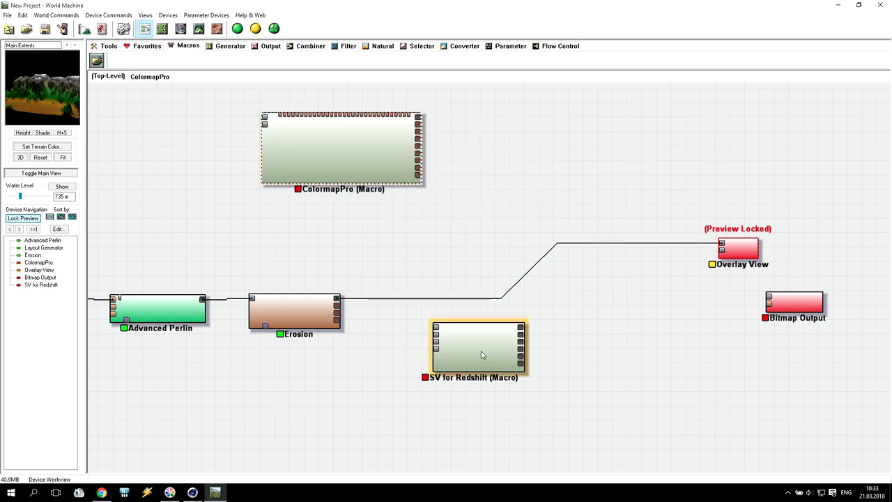
{"action": "left_click_drag", "start_coordinate": [481, 355], "coordinate": [475, 356]}
- Connect Erosion's main, Flow, Wear and Deposition outputs to SV for Redshift's four inputs
{"action": "left_click_drag", "start_coordinate": [338, 300], "coordinate": [428, 329]}
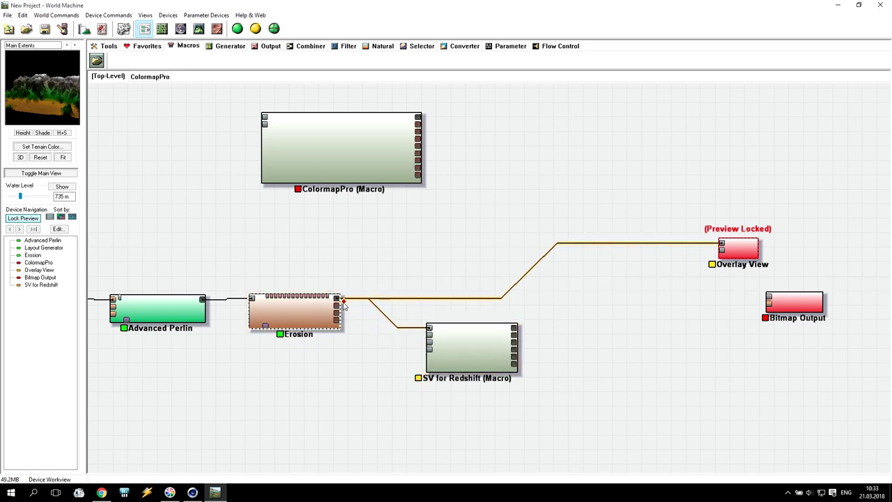
{"action": "left_click_drag", "start_coordinate": [343, 305], "coordinate": [430, 337]}
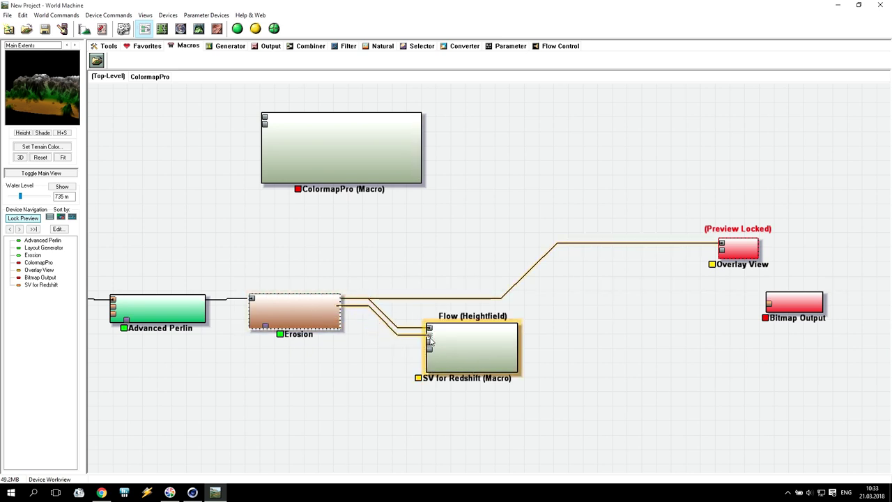
{"action": "left_click_drag", "start_coordinate": [337, 316], "coordinate": [430, 336]}
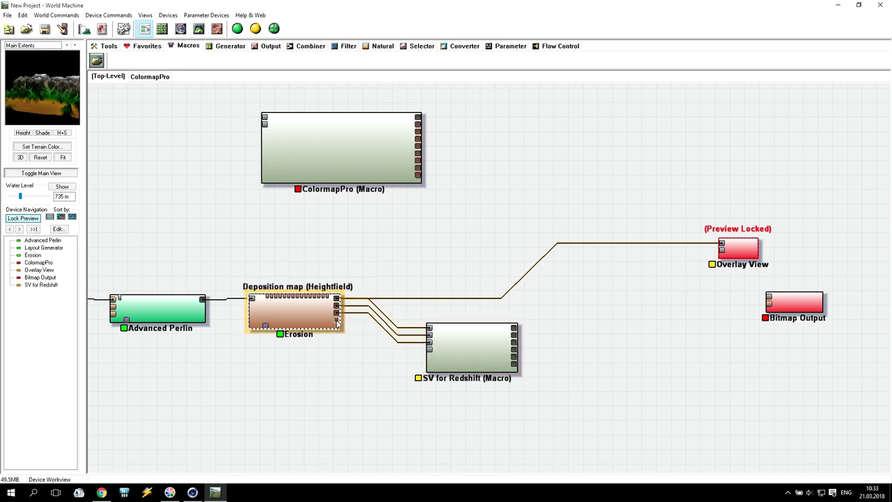
{"action": "left_click_drag", "start_coordinate": [337, 321], "coordinate": [429, 355]}
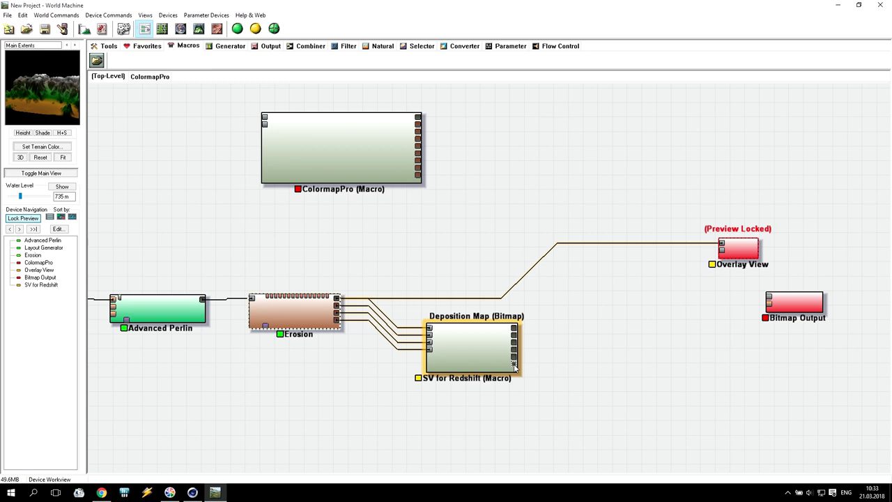
- Reposition Overlay View and SV for Redshift, then wire SV for Redshift's output into Overlay View
{"action": "left_click_drag", "start_coordinate": [734, 254], "coordinate": [637, 197]}
{"action": "left_click_drag", "start_coordinate": [485, 352], "coordinate": [508, 342]}
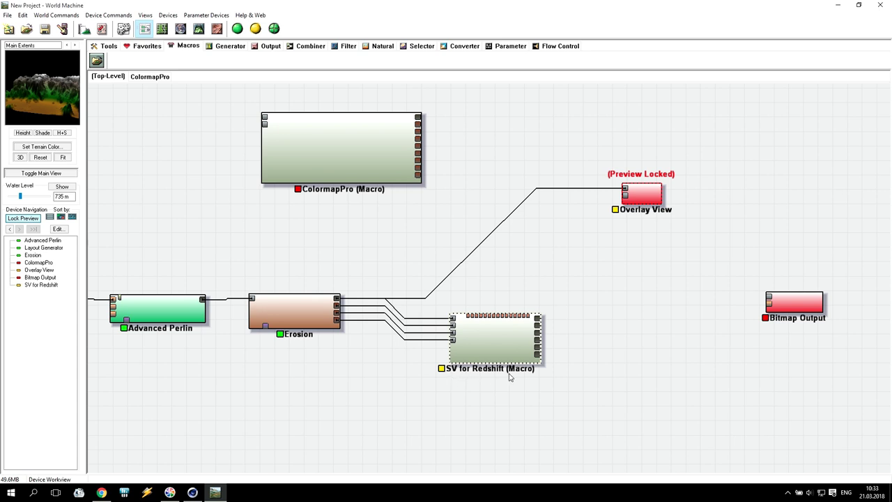
{"action": "left_click_drag", "start_coordinate": [502, 351], "coordinate": [481, 365]}
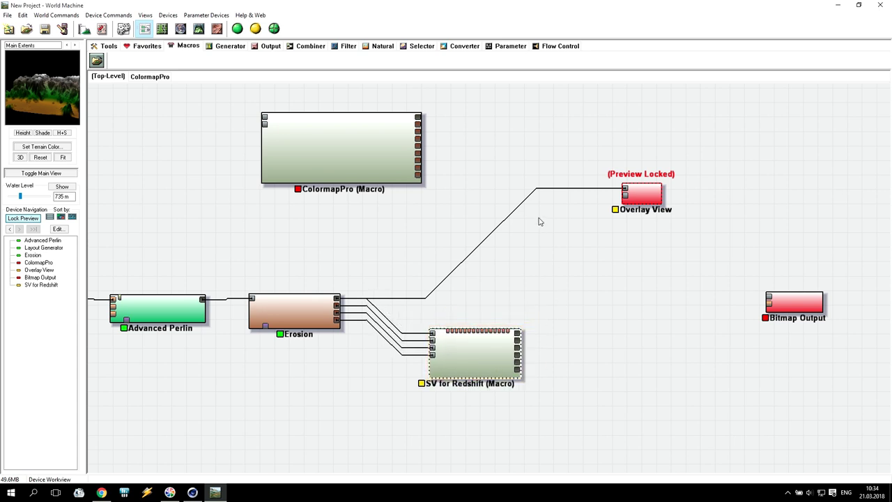
{"action": "left_click_drag", "start_coordinate": [655, 199], "coordinate": [669, 199]}
{"action": "left_click_drag", "start_coordinate": [520, 337], "coordinate": [639, 196]}
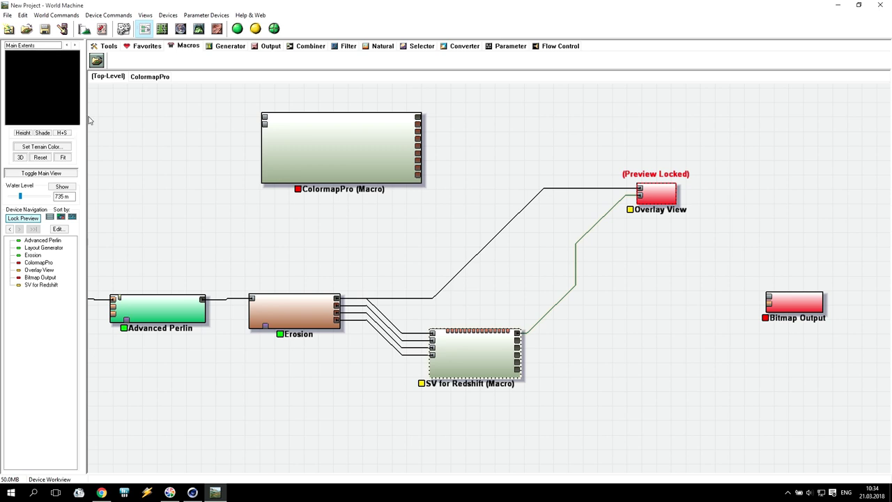
- Open SV for Redshift's settings and enable the Flow, Wear and Deposition layers
{"action": "double_click", "coordinate": [472, 360]}
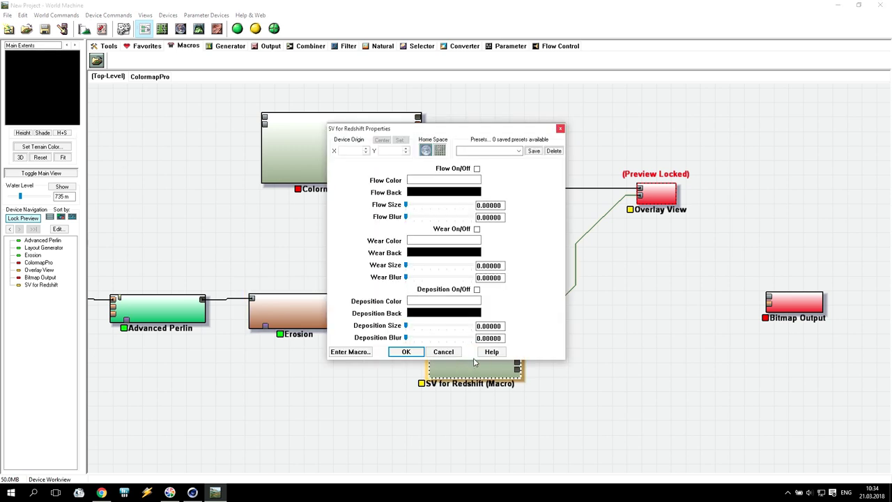
{"action": "left_click_drag", "start_coordinate": [461, 133], "coordinate": [645, 65]}
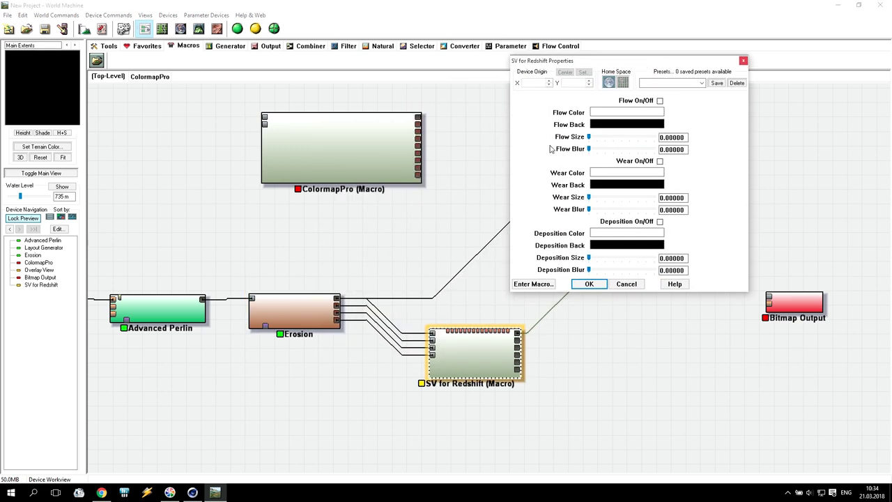
{"action": "left_click", "coordinate": [659, 101]}
{"action": "left_click", "coordinate": [659, 161]}
{"action": "left_click", "coordinate": [659, 222]}
- Raise Flow Size to about 0.6, Wear Size 0.65625 with Wear Blur 0.4375, and Deposition Size 0.17188
{"action": "left_click_drag", "start_coordinate": [589, 137], "coordinate": [618, 152]}
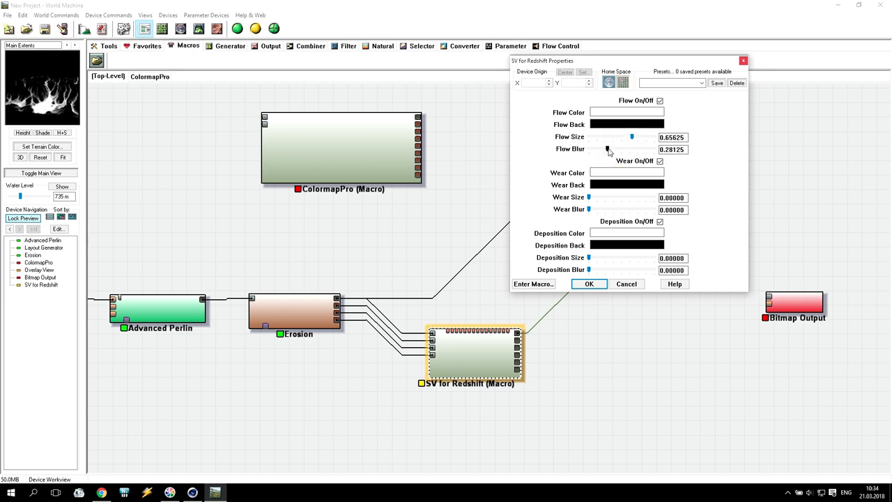
{"action": "left_click_drag", "start_coordinate": [590, 200], "coordinate": [632, 198]}
{"action": "left_click", "coordinate": [630, 195]}
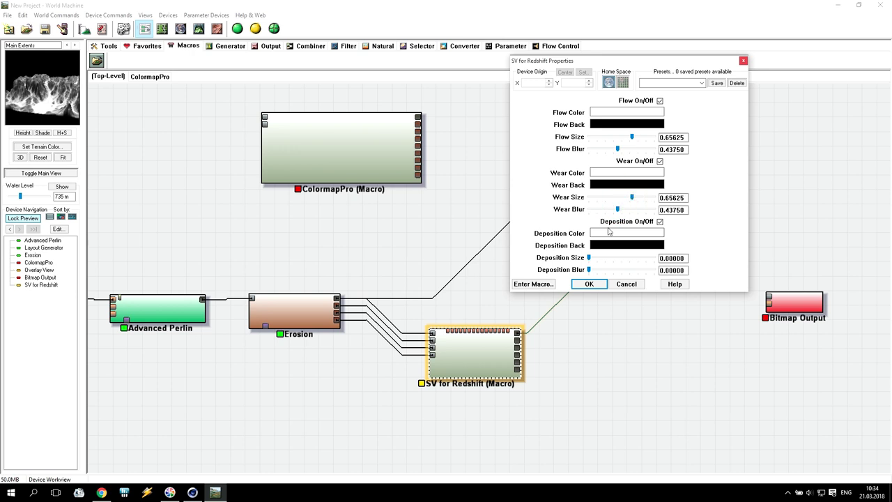
{"action": "mouse_move", "coordinate": [591, 262]}
{"action": "left_mouse_down"}
{"action": "mouse_move", "coordinate": [601, 261]}
{"action": "mouse_move", "coordinate": [594, 271]}
{"action": "left_mouse_up"}
{"action": "left_click_drag", "start_coordinate": [653, 58], "coordinate": [227, 85]}
- Close the SV for Redshift settings and build the terrain in the 3D view
{"action": "left_click", "coordinate": [319, 89]}
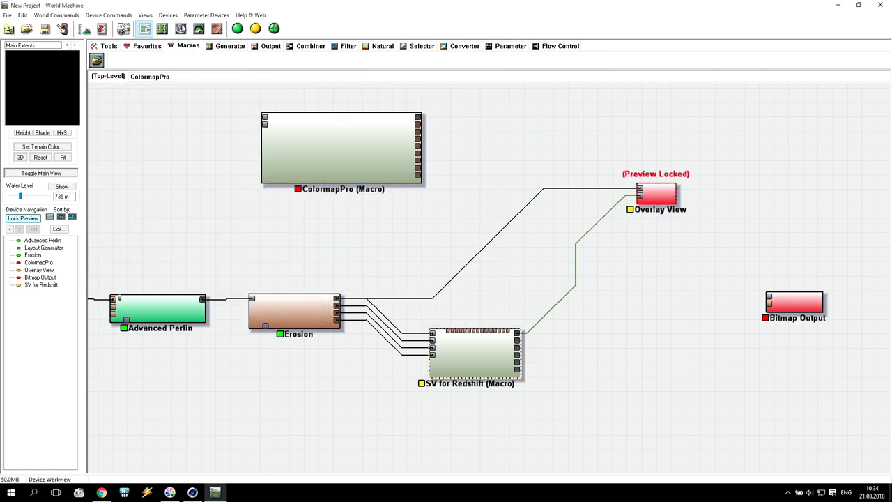
{"action": "left_click", "coordinate": [199, 29]}
{"action": "left_click", "coordinate": [237, 28]}
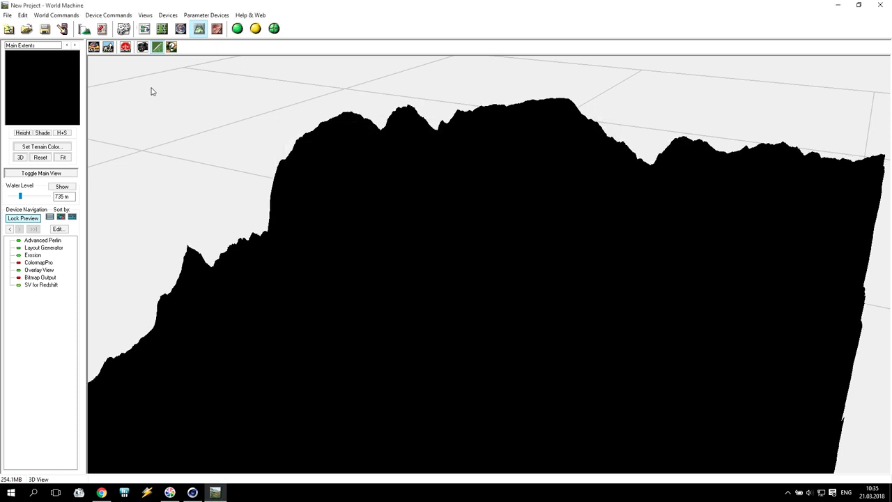
{"action": "left_click", "coordinate": [144, 29]}
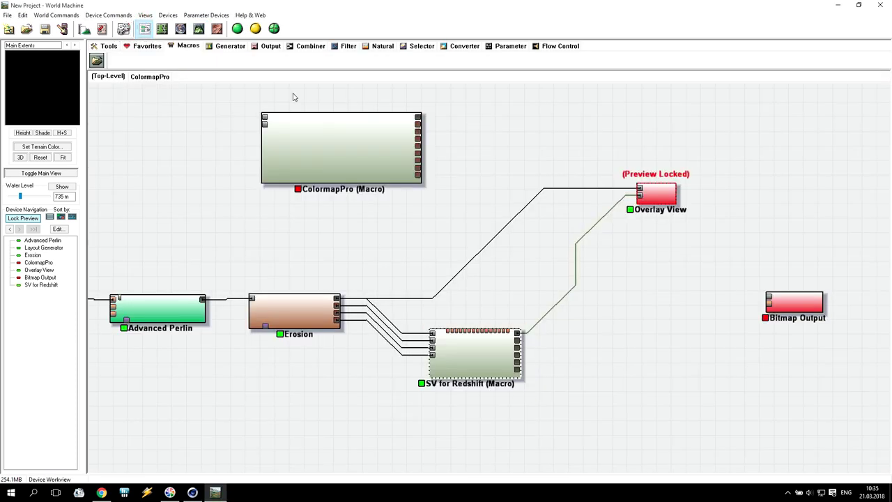
{"action": "left_click", "coordinate": [198, 28]}
- Enable SV for Redshift's Flow layer with Flow Size about 0.73, then rebuild and orbit the terrain
{"action": "left_click", "coordinate": [39, 286]}
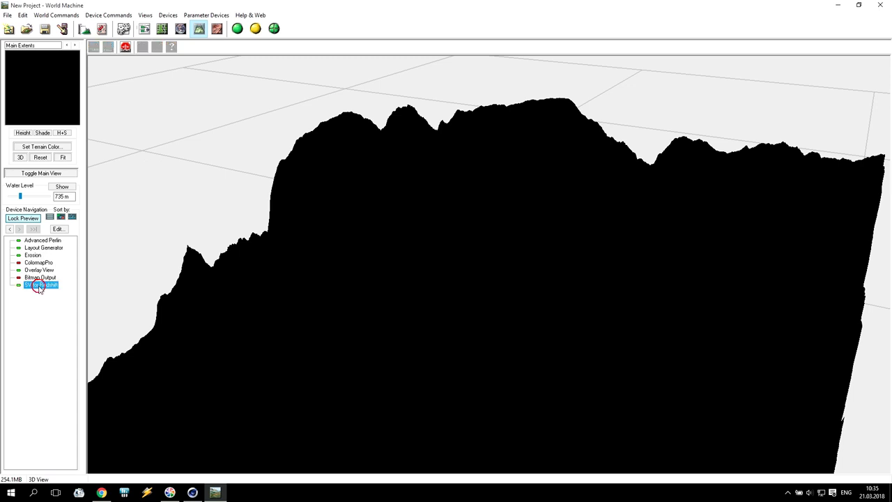
{"action": "double_click", "coordinate": [40, 286]}
{"action": "left_click_drag", "start_coordinate": [434, 131], "coordinate": [192, 68]}
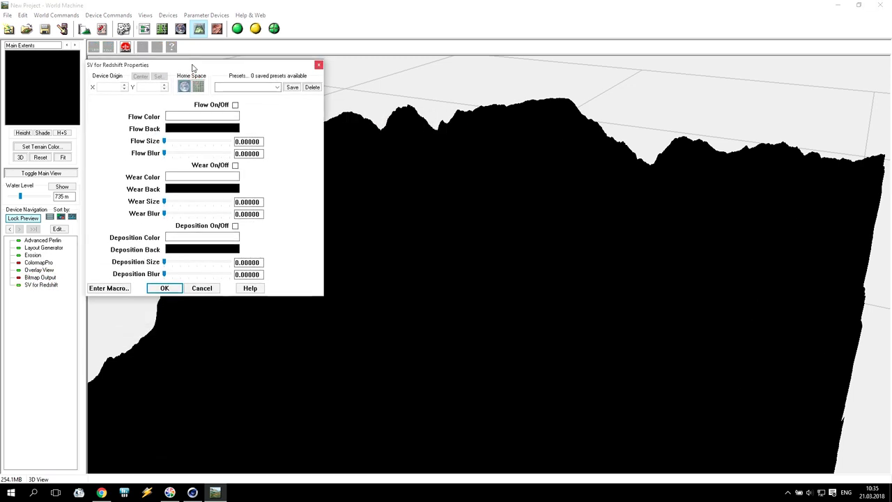
{"action": "left_click", "coordinate": [235, 105]}
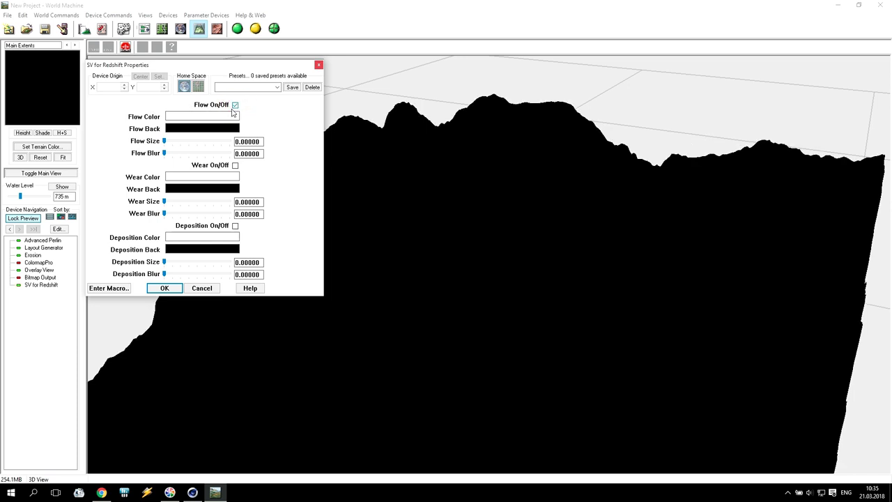
{"action": "left_click_drag", "start_coordinate": [168, 143], "coordinate": [200, 154]}
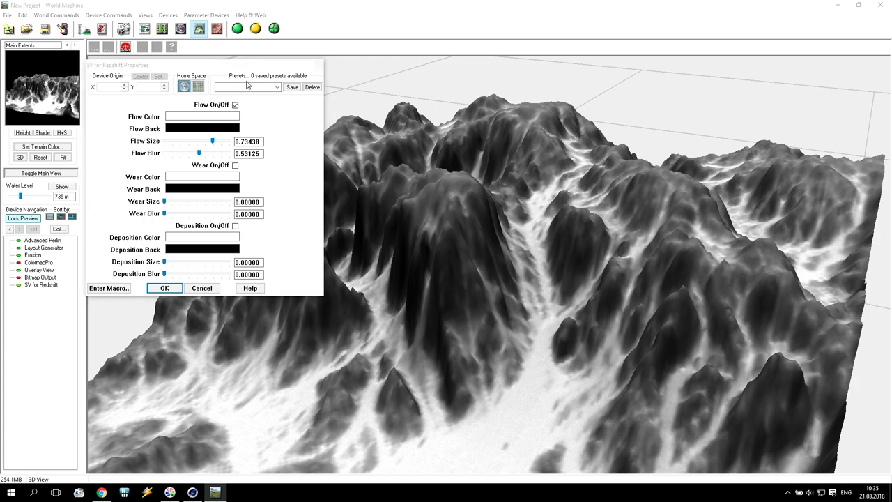
{"action": "left_click", "coordinate": [164, 288]}
{"action": "left_click", "coordinate": [238, 27]}
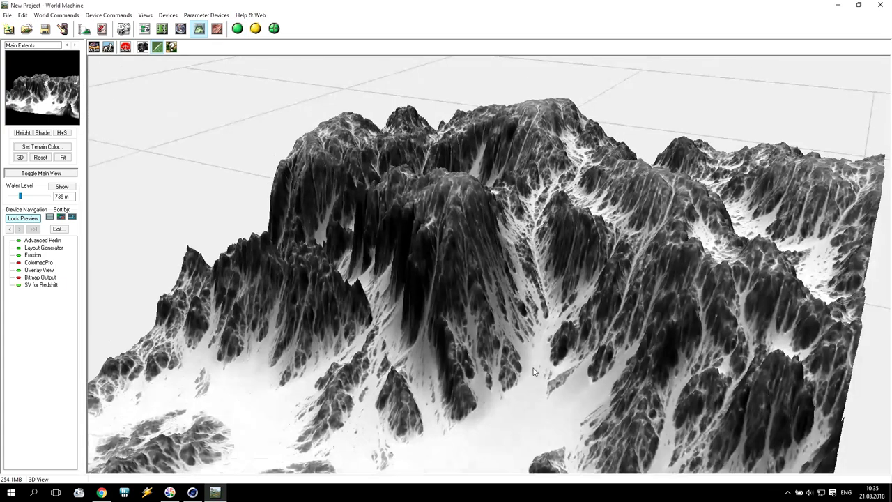
{"action": "mouse_move", "coordinate": [533, 371]}
{"action": "left_mouse_down"}
{"action": "mouse_move", "coordinate": [578, 392]}
{"action": "mouse_move", "coordinate": [593, 377]}
{"action": "mouse_move", "coordinate": [589, 344]}
{"action": "mouse_move", "coordinate": [560, 320]}
{"action": "mouse_move", "coordinate": [575, 320]}
{"action": "left_mouse_up"}
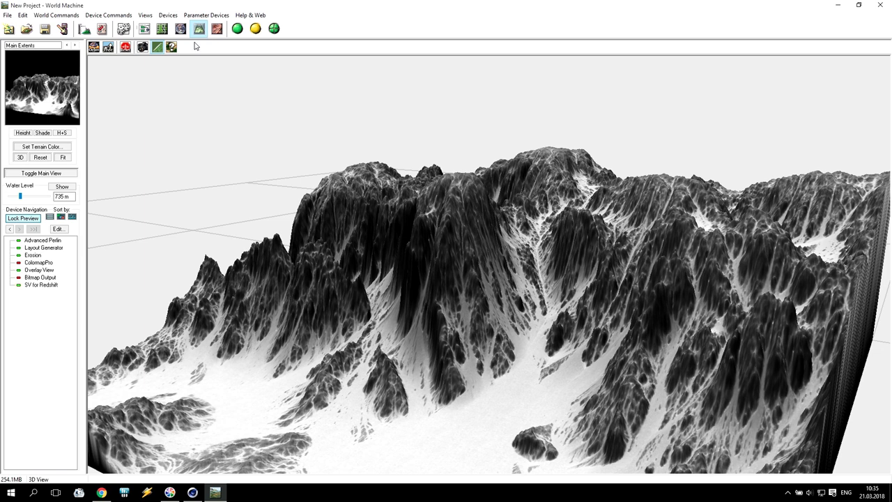
{"action": "double_click", "coordinate": [50, 286]}
- Swap Flow for the Wear layer with Size about 0.61 and Blur about 0.44, and rebuild
{"action": "left_click_drag", "start_coordinate": [456, 206], "coordinate": [407, 217]}
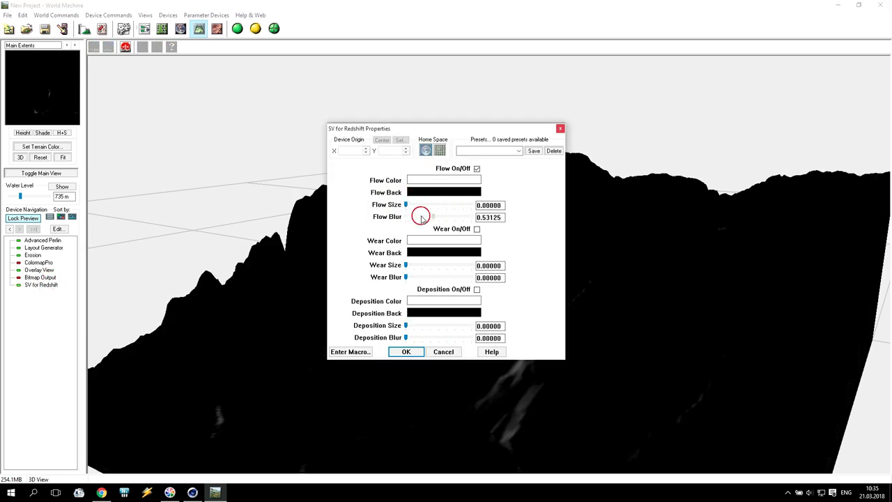
{"action": "left_click", "coordinate": [477, 169]}
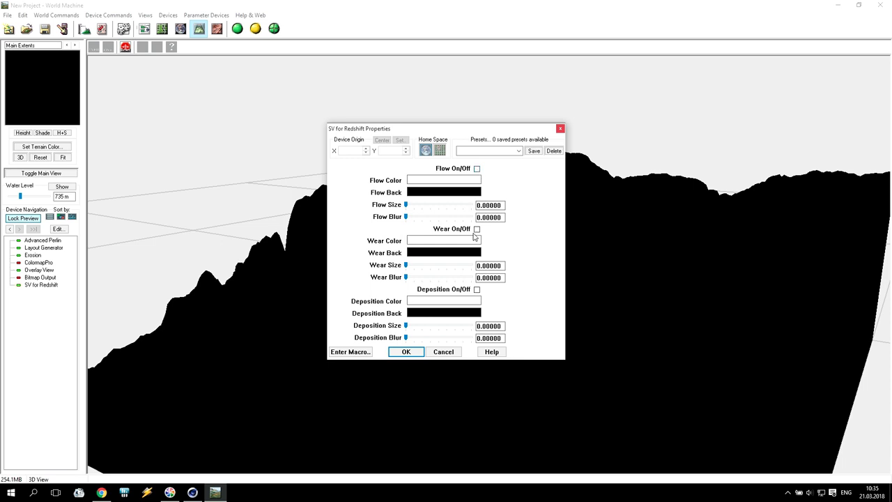
{"action": "left_click", "coordinate": [477, 230]}
{"action": "left_click_drag", "start_coordinate": [405, 265], "coordinate": [435, 279]}
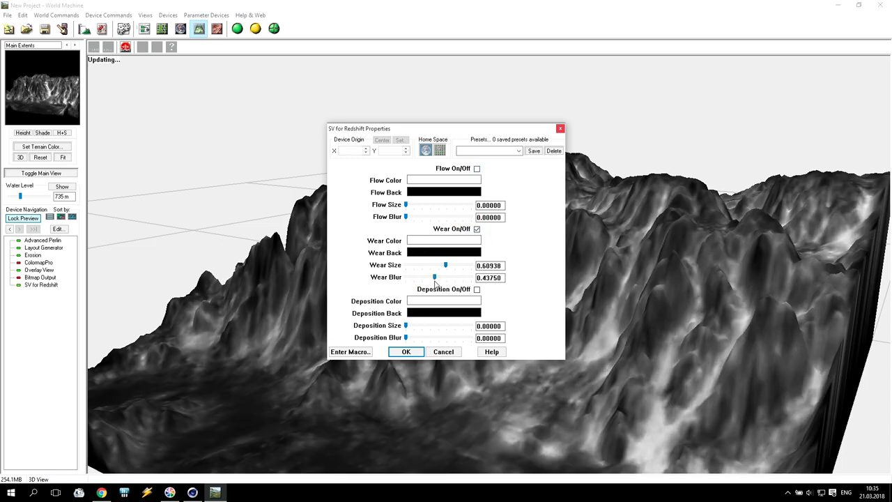
{"action": "left_click", "coordinate": [407, 351]}
{"action": "left_click", "coordinate": [255, 29]}
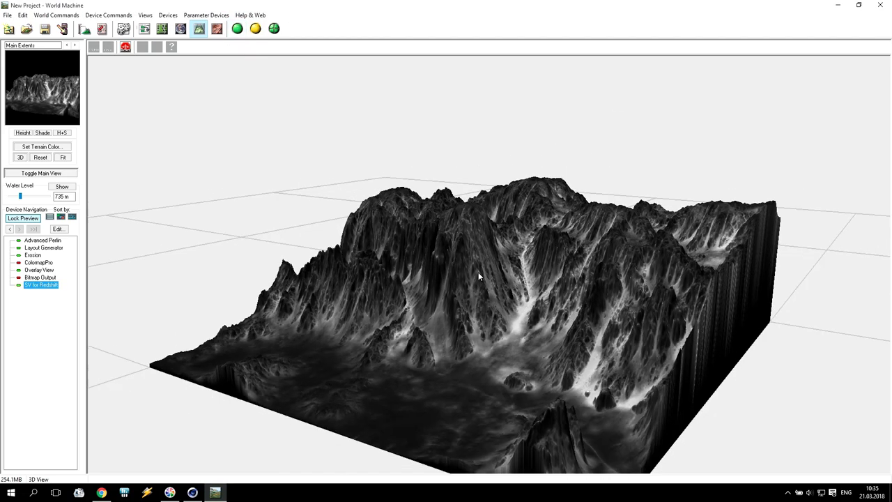
{"action": "left_click_drag", "start_coordinate": [478, 277], "coordinate": [507, 243]}
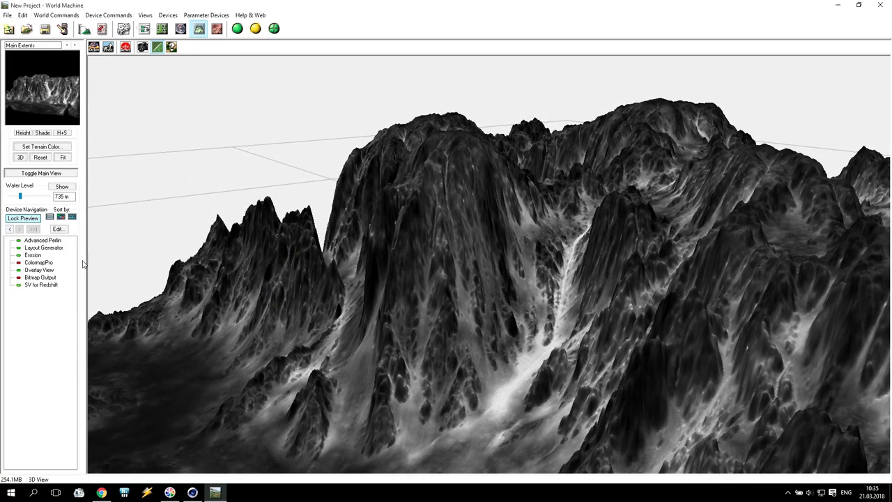
- Replace Wear with the Deposition layer at Size about 0.66, rebuild, and orbit the terrain
{"action": "double_click", "coordinate": [53, 286]}
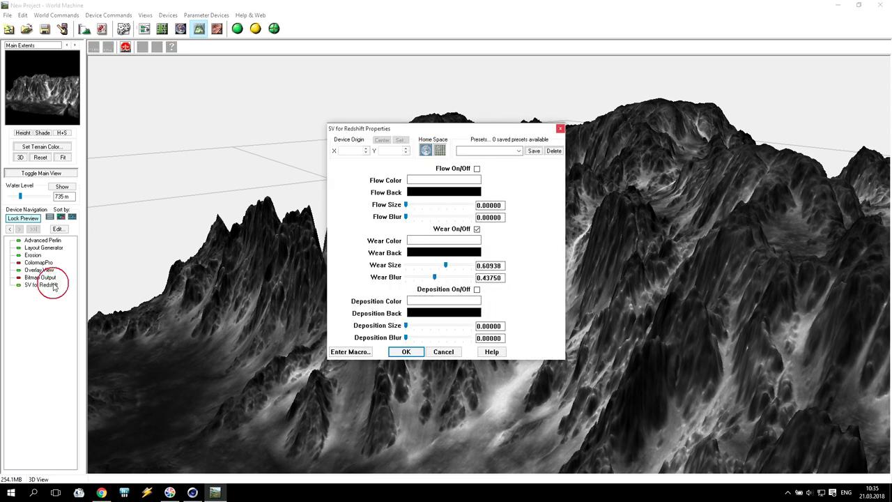
{"action": "left_click", "coordinate": [477, 229]}
{"action": "left_click_drag", "start_coordinate": [445, 264], "coordinate": [389, 280]}
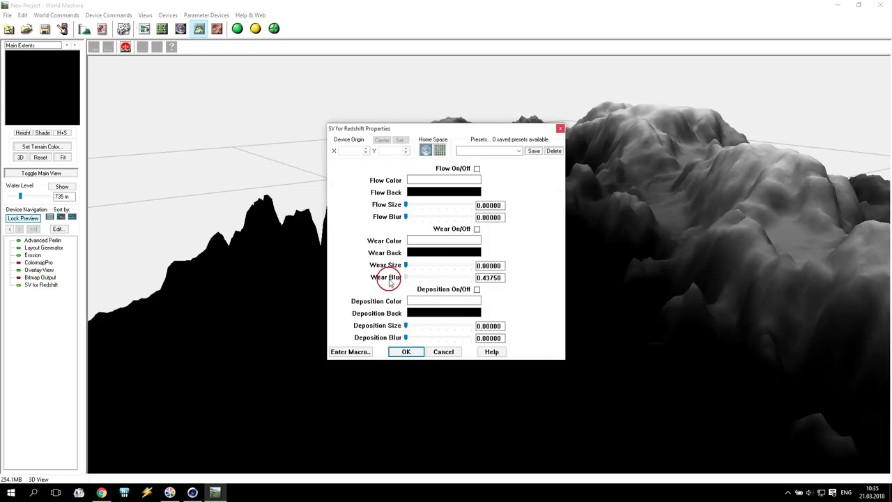
{"action": "left_click", "coordinate": [476, 289]}
{"action": "left_click_drag", "start_coordinate": [406, 326], "coordinate": [442, 339]}
{"action": "left_click", "coordinate": [409, 352]}
{"action": "left_click", "coordinate": [237, 28]}
{"action": "scroll", "coordinate": [428, 336], "scroll_direction": "up", "scroll_amount": 3}
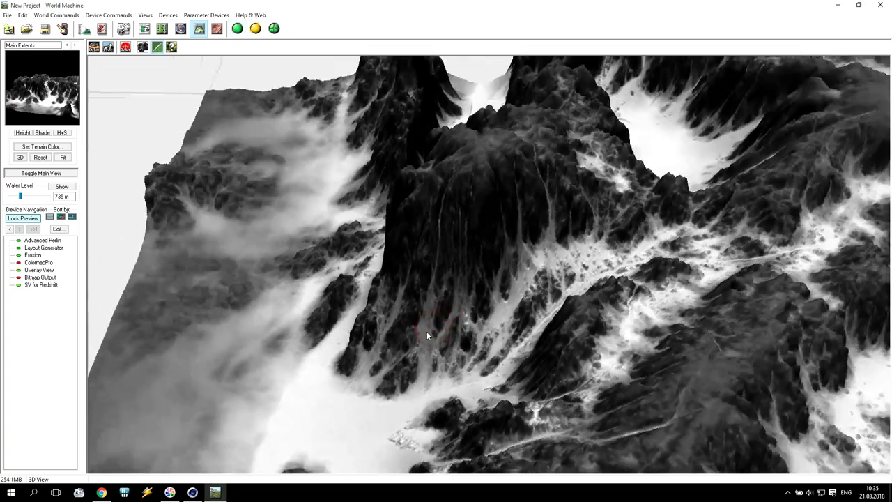
{"action": "scroll", "coordinate": [427, 336], "scroll_direction": "down", "scroll_amount": 5}
{"action": "left_click_drag", "start_coordinate": [427, 336], "coordinate": [590, 382]}
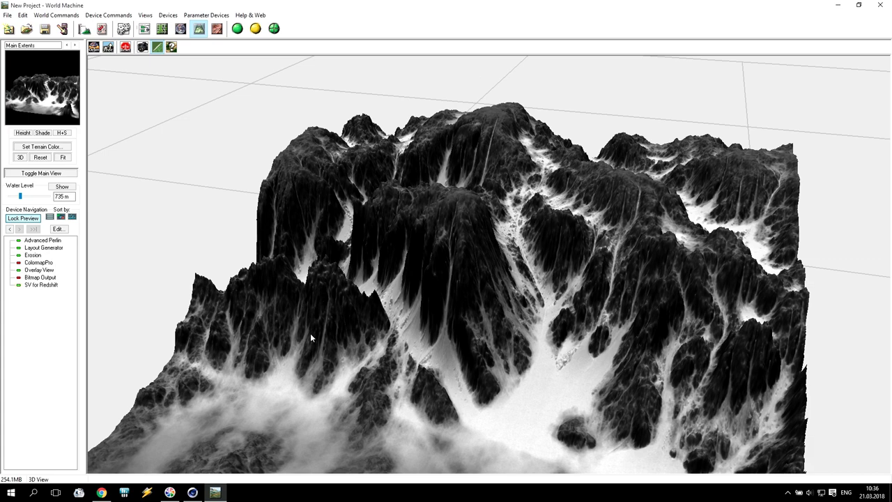
{"action": "left_click_drag", "start_coordinate": [413, 327], "coordinate": [522, 296]}
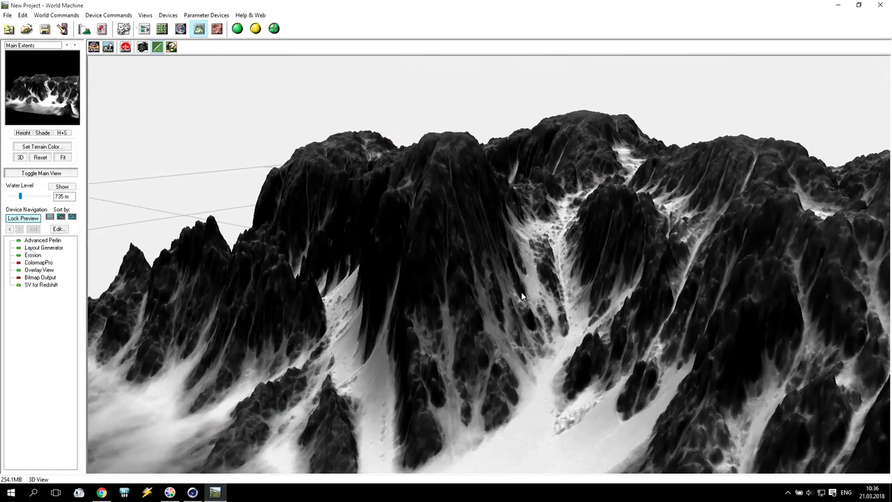
- Set the SV for Redshift deposition colour to blue and rebuild the terrain
{"action": "double_click", "coordinate": [41, 285]}
{"action": "left_click_drag", "start_coordinate": [446, 132], "coordinate": [416, 51]}
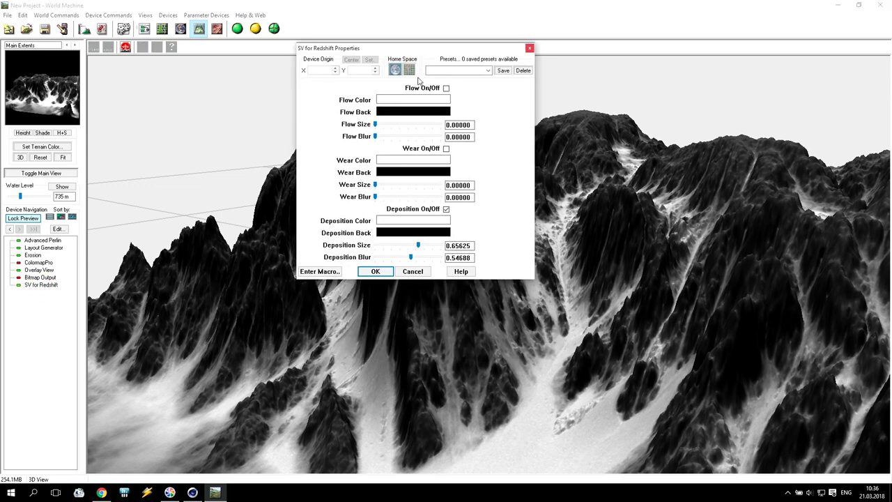
{"action": "left_click", "coordinate": [401, 221]}
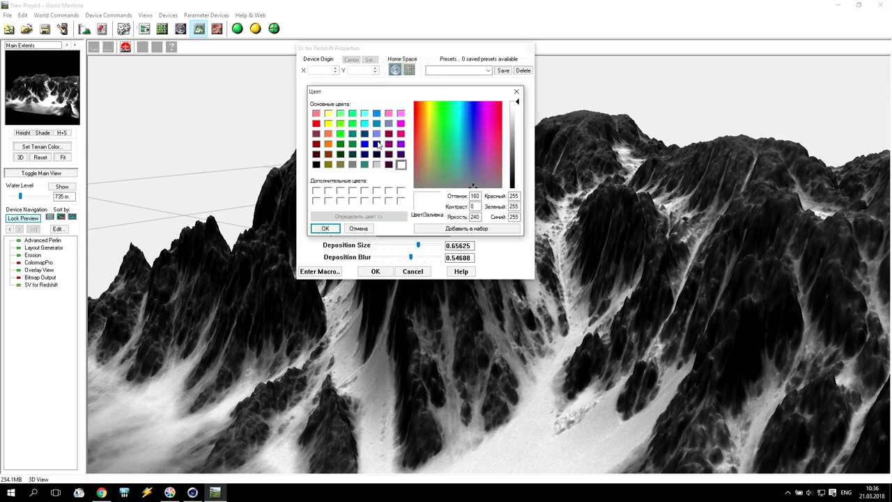
{"action": "left_click", "coordinate": [364, 143]}
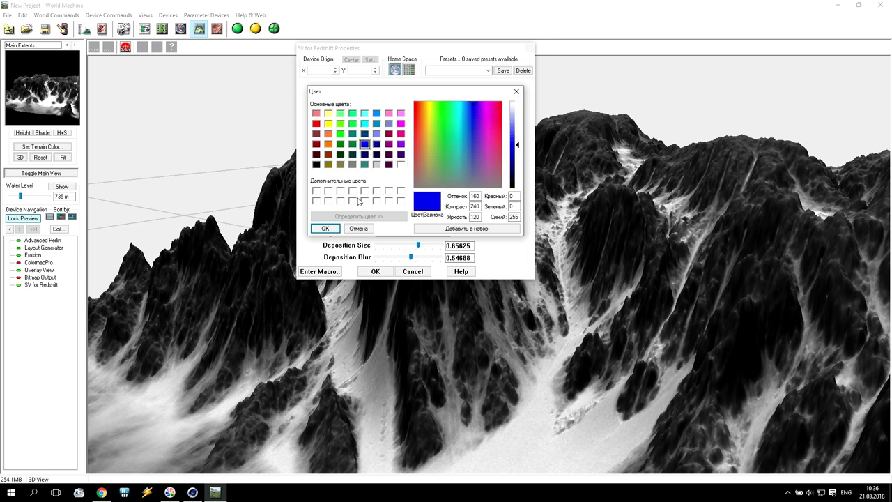
{"action": "left_click", "coordinate": [325, 228]}
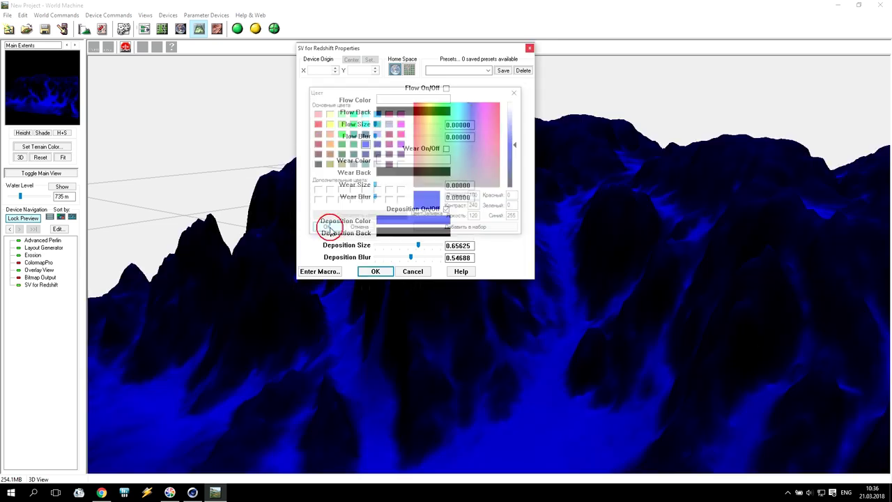
{"action": "left_click", "coordinate": [375, 274]}
{"action": "left_click", "coordinate": [238, 31]}
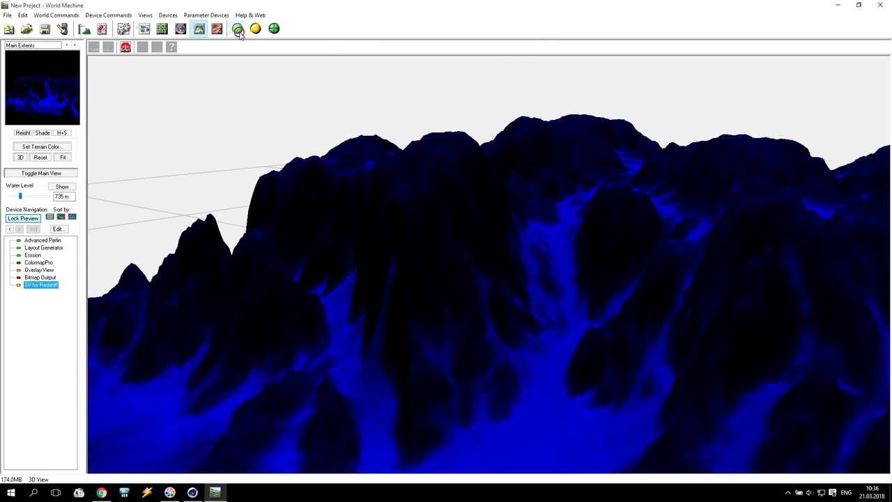
{"action": "left_click_drag", "start_coordinate": [458, 247], "coordinate": [446, 273]}
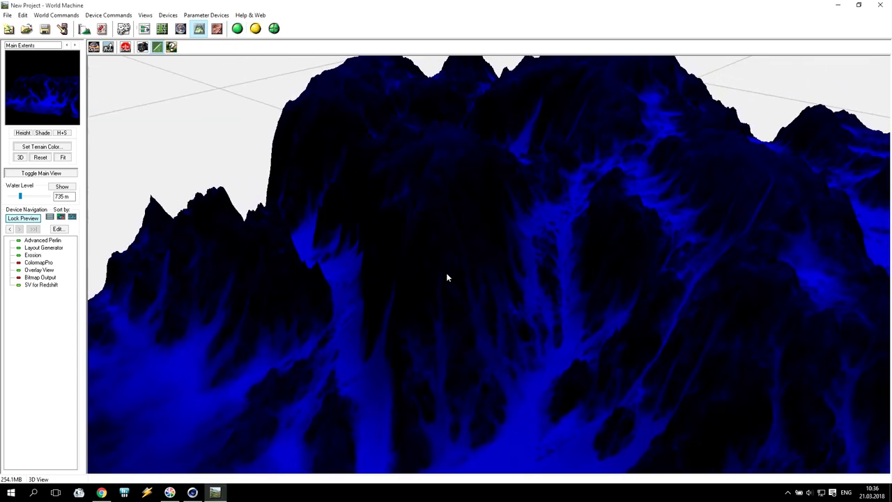
- Enable the Wear layer at size about 0.56 and blur 0.42, coloured bright green
{"action": "double_click", "coordinate": [41, 285]}
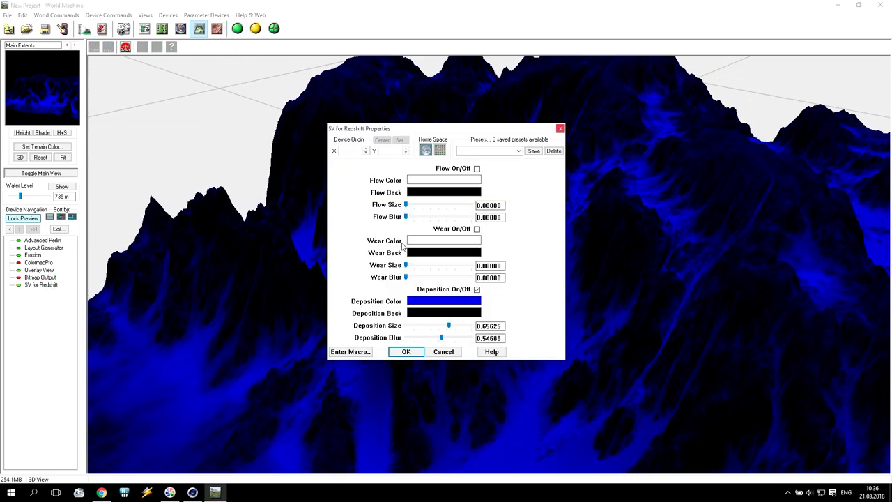
{"action": "left_click", "coordinate": [476, 229]}
{"action": "left_click_drag", "start_coordinate": [407, 265], "coordinate": [433, 277]}
{"action": "left_click", "coordinate": [448, 240]}
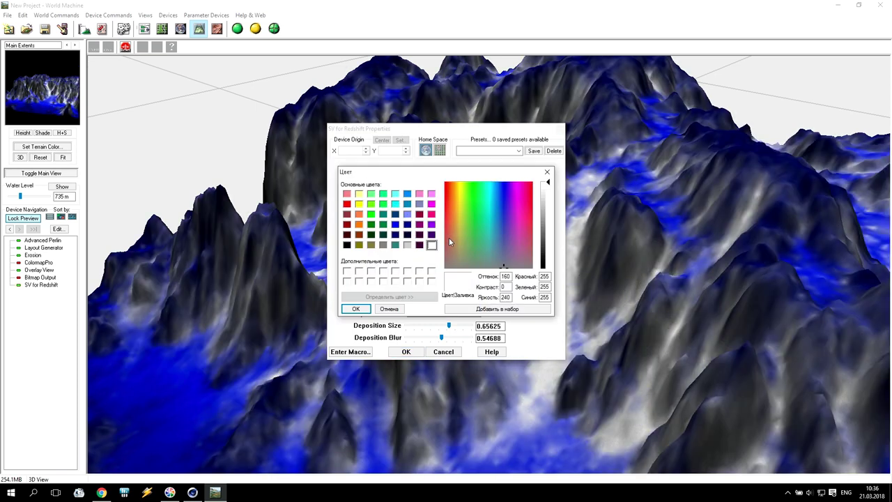
{"action": "left_click", "coordinate": [371, 214]}
{"action": "left_click", "coordinate": [356, 309]}
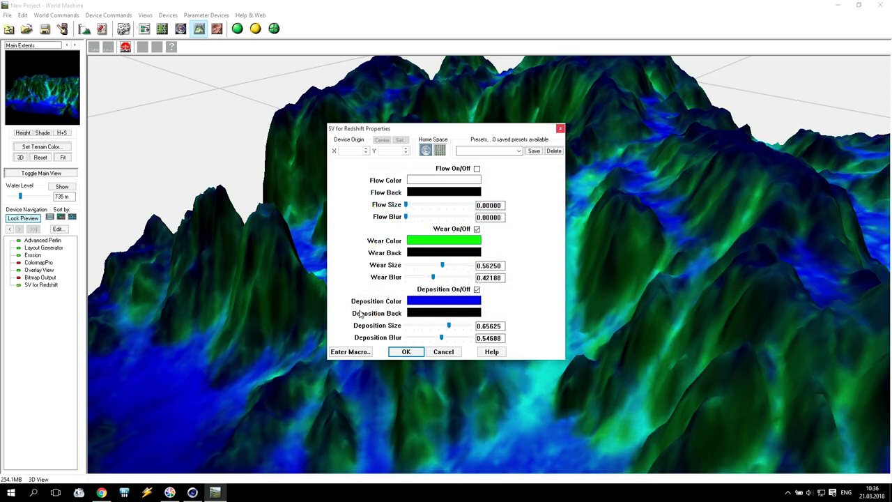
- Enable the Flow layer in red at Size 0.57813, Blur 0.51563, and rebuild the terrain
{"action": "left_click", "coordinate": [477, 169]}
{"action": "left_click_drag", "start_coordinate": [407, 206], "coordinate": [439, 217]}
{"action": "left_click", "coordinate": [448, 179]}
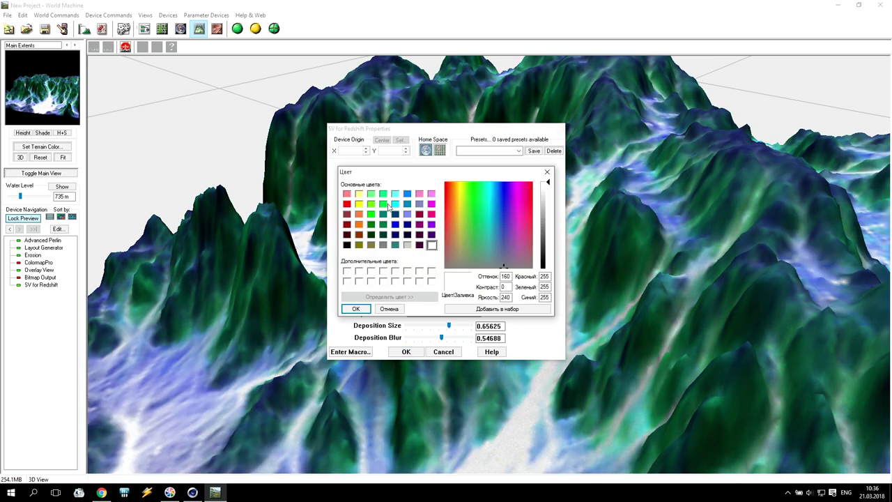
{"action": "left_click", "coordinate": [347, 203]}
{"action": "left_click", "coordinate": [356, 308]}
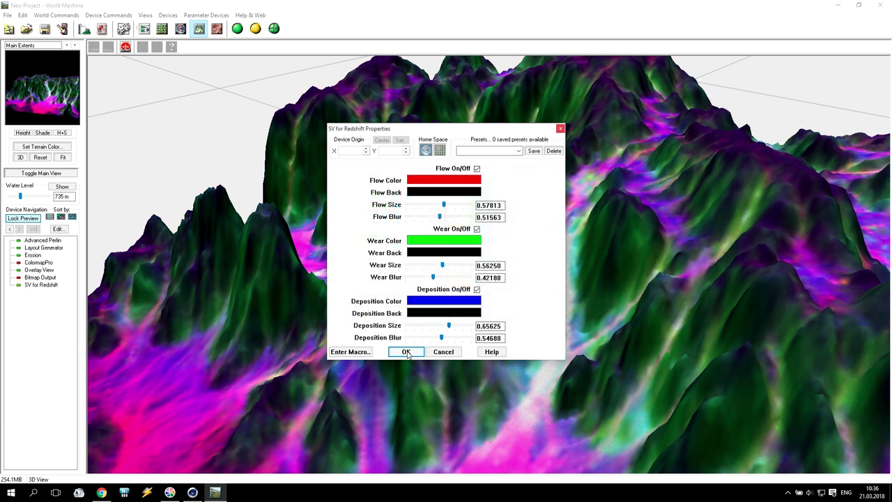
{"action": "left_click", "coordinate": [409, 352]}
{"action": "left_click", "coordinate": [237, 28]}
{"action": "left_click_drag", "start_coordinate": [415, 221], "coordinate": [543, 227]}
- Orbit and zoom around the coloured terrain, then go back to the device graph
{"action": "scroll", "coordinate": [541, 227], "scroll_direction": "down", "scroll_amount": 5}
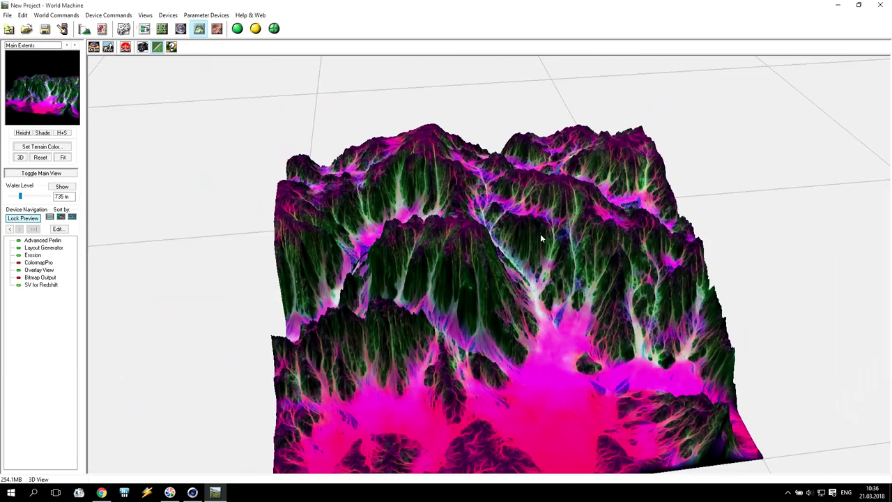
{"action": "left_click_drag", "start_coordinate": [558, 298], "coordinate": [429, 312]}
{"action": "scroll", "coordinate": [492, 333], "scroll_direction": "up", "scroll_amount": 5}
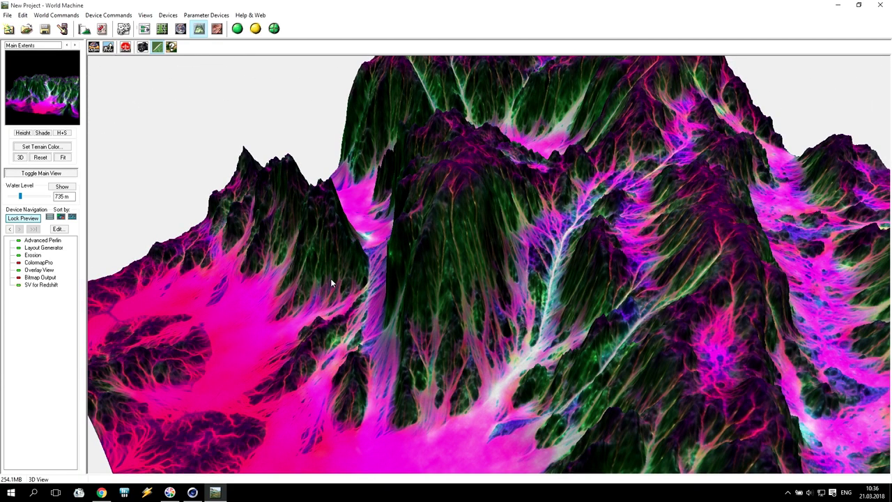
{"action": "left_click_drag", "start_coordinate": [398, 270], "coordinate": [510, 299]}
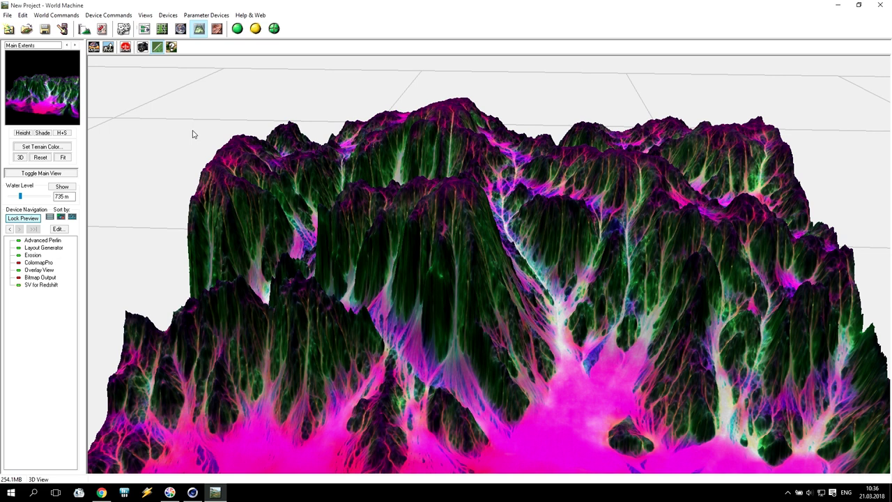
{"action": "left_click", "coordinate": [144, 29]}
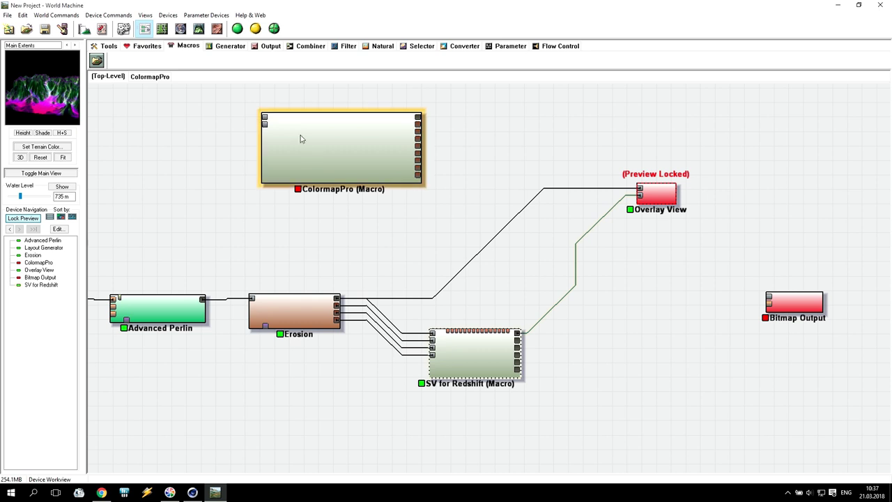
- Delete the unconnected Bitmap Output device and show the Output device palette
{"action": "left_click", "coordinate": [788, 302]}
{"action": "key", "text": "Delete"}
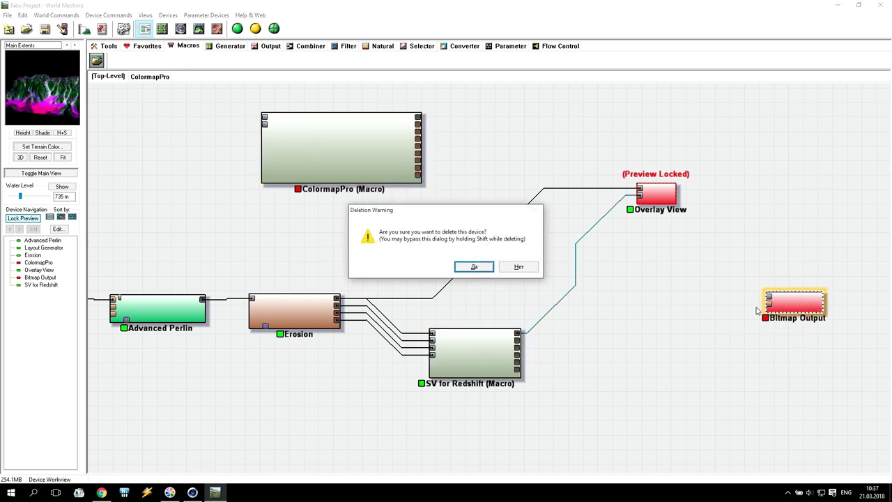
{"action": "left_click", "coordinate": [476, 268]}
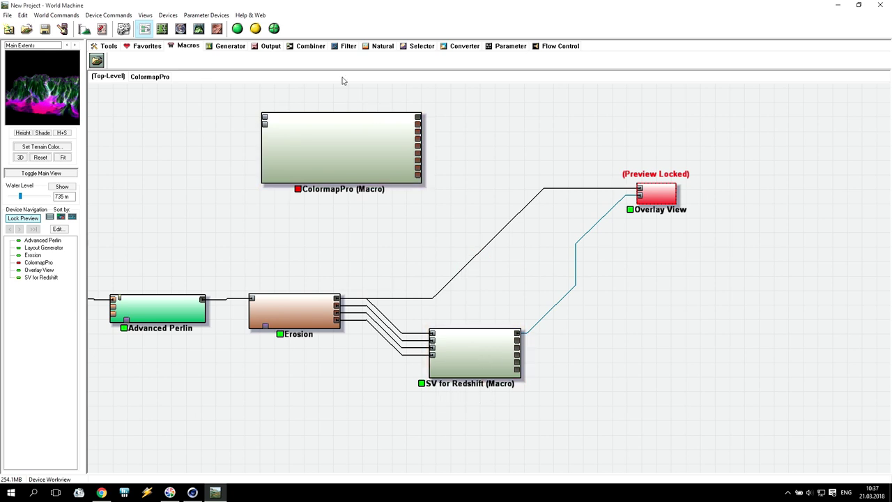
{"action": "left_click", "coordinate": [271, 47]}
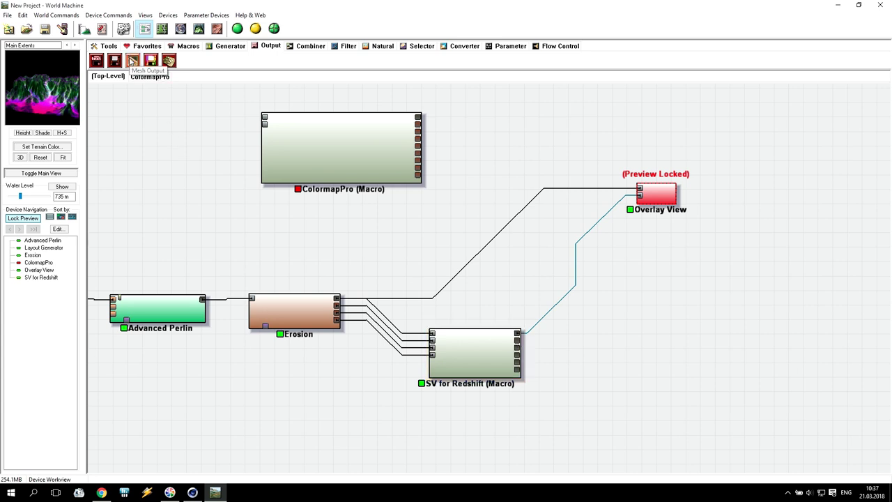
- Add a Height Output wired to the macro, plus a column of Bitmap Output devices
{"action": "left_click_drag", "start_coordinate": [115, 61], "coordinate": [655, 310]}
{"action": "left_click_drag", "start_coordinate": [517, 354], "coordinate": [637, 307]}
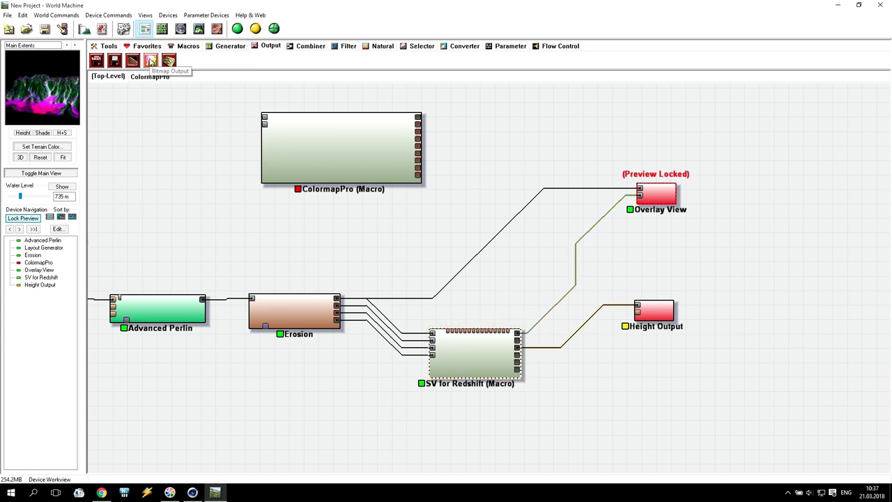
{"action": "left_click_drag", "start_coordinate": [151, 62], "coordinate": [661, 240]}
{"action": "left_click", "coordinate": [659, 275]}
{"action": "left_click", "coordinate": [661, 355]}
{"action": "left_click", "coordinate": [662, 392]}
{"action": "left_click", "coordinate": [658, 424]}
{"action": "left_click", "coordinate": [749, 309]}
- Wire the macro's Diffuse, Normal, Wear Map and remaining outputs to the five Bitmap Outputs
{"action": "left_click_drag", "start_coordinate": [516, 335], "coordinate": [632, 231]}
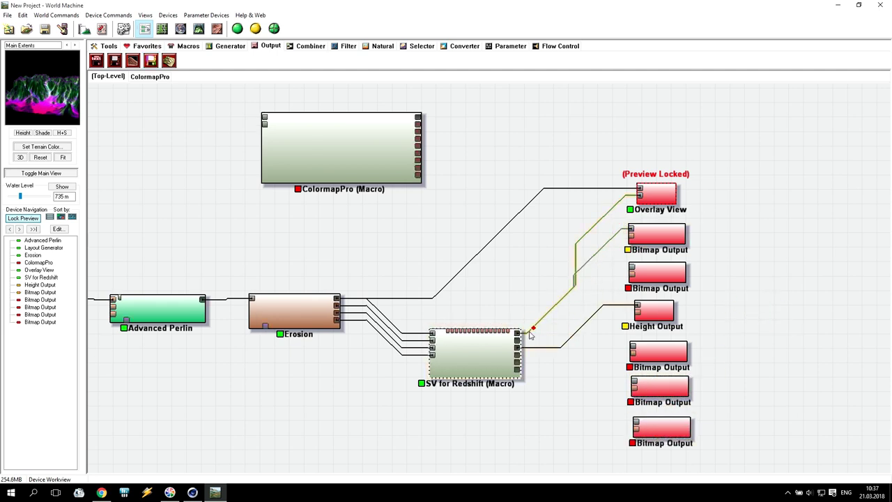
{"action": "left_click_drag", "start_coordinate": [517, 341], "coordinate": [634, 272]}
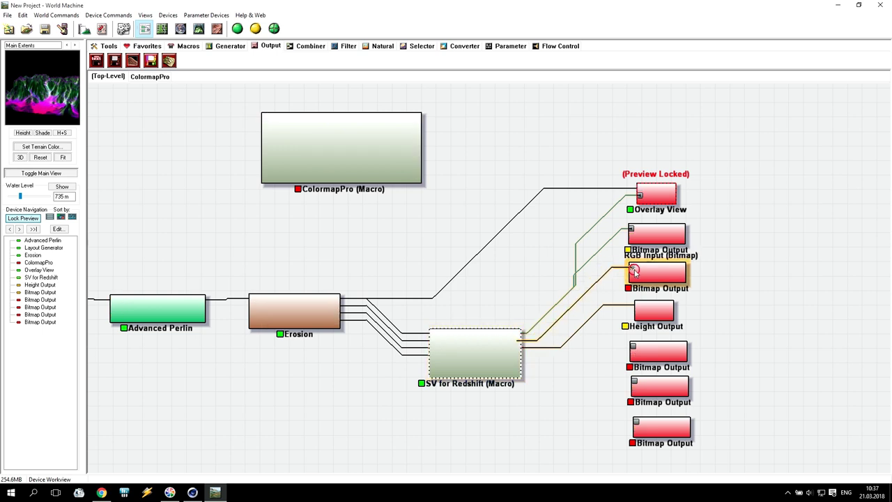
{"action": "left_click_drag", "start_coordinate": [520, 355], "coordinate": [633, 346]}
{"action": "left_click_drag", "start_coordinate": [520, 362], "coordinate": [631, 383]}
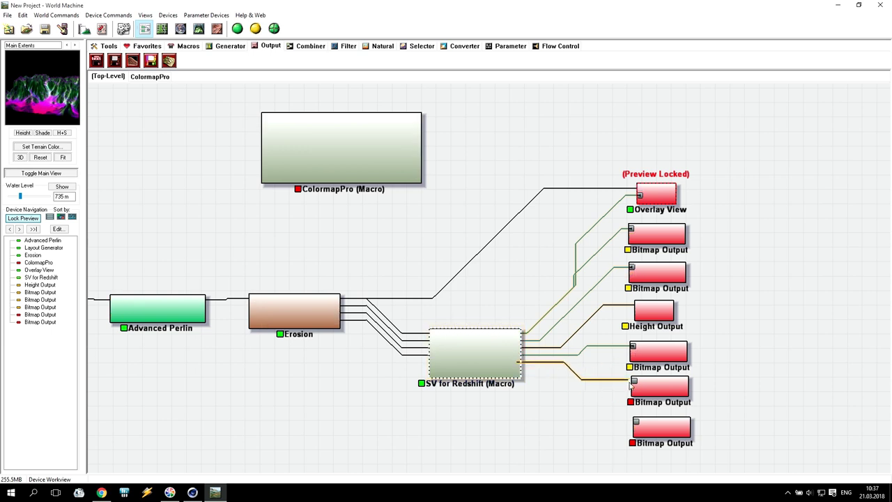
{"action": "left_click_drag", "start_coordinate": [521, 367], "coordinate": [635, 422]}
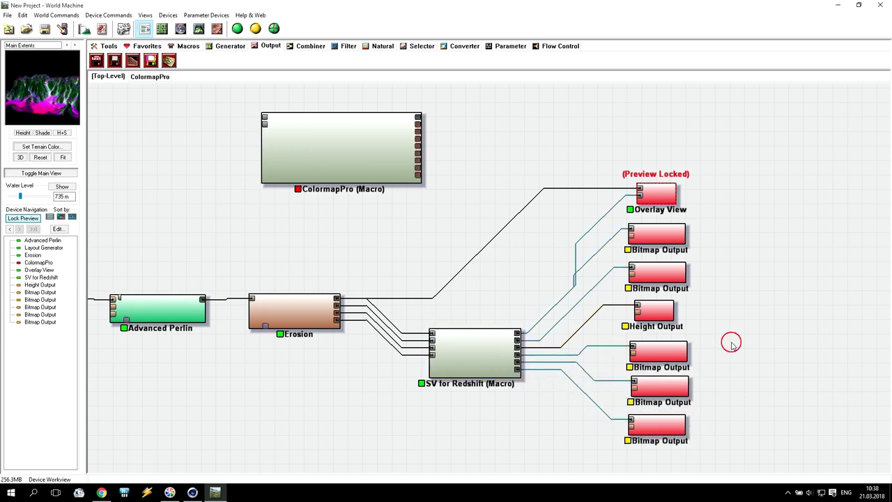
{"action": "left_click_drag", "start_coordinate": [589, 116], "coordinate": [711, 471]}
{"action": "left_click", "coordinate": [759, 297]}
{"action": "left_click", "coordinate": [656, 237]}
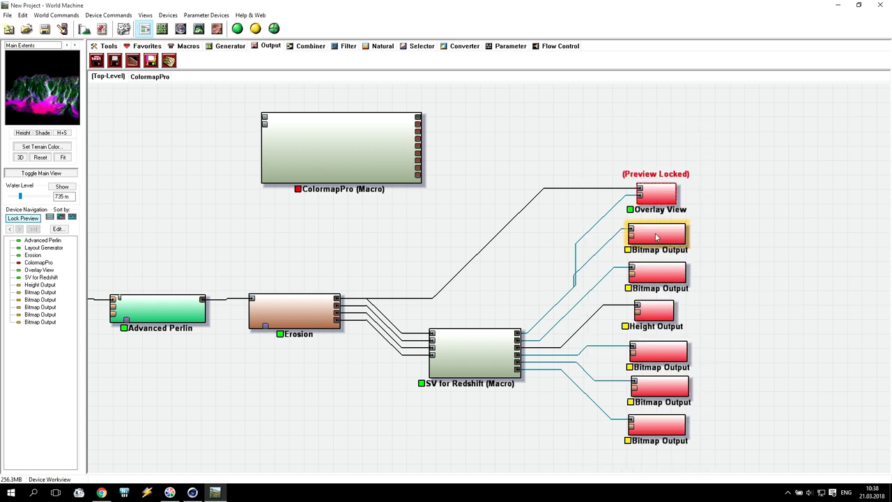
- Make the first Bitmap Output save Diffuse.png as 16-bit PNG in World Machine Out
{"action": "double_click", "coordinate": [656, 238]}
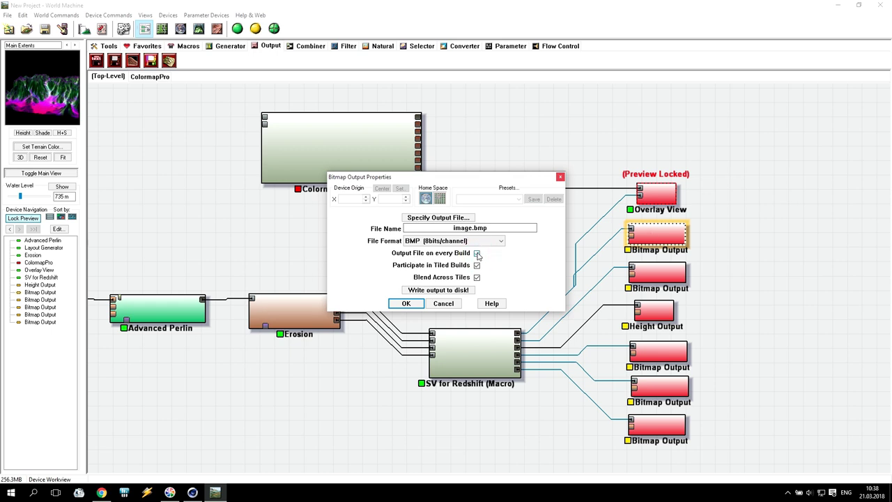
{"action": "left_click", "coordinate": [447, 241]}
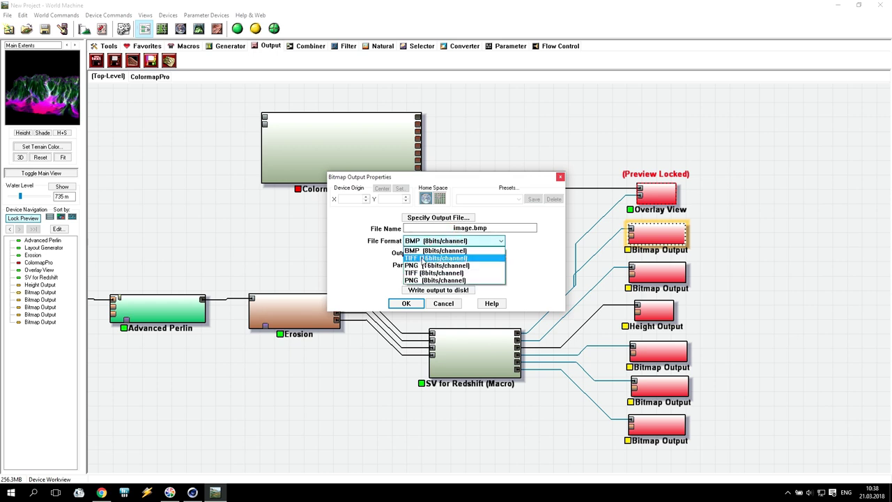
{"action": "left_click", "coordinate": [439, 267]}
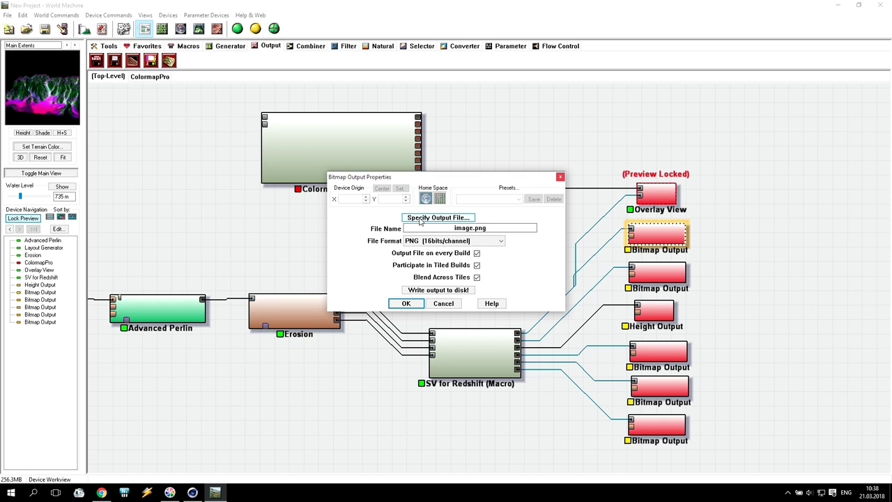
{"action": "left_click", "coordinate": [454, 217]}
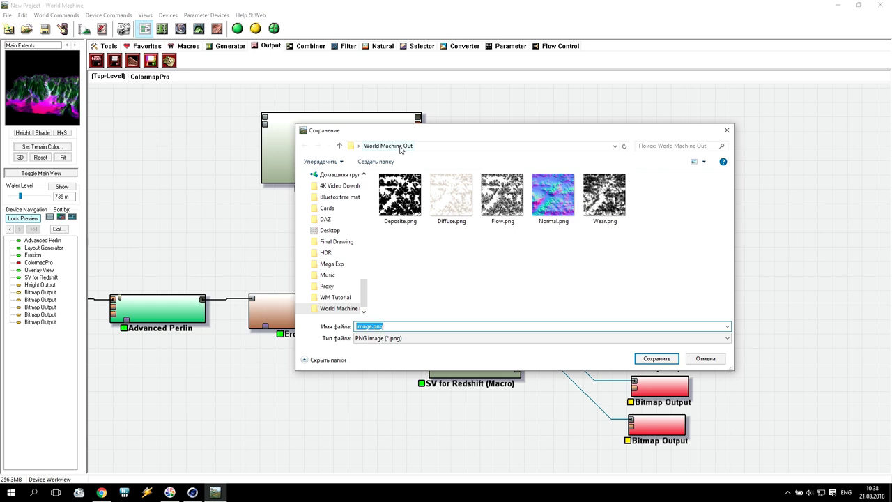
{"action": "scroll", "coordinate": [370, 289], "scroll_direction": "down", "scroll_amount": 1}
{"action": "left_click", "coordinate": [344, 297]}
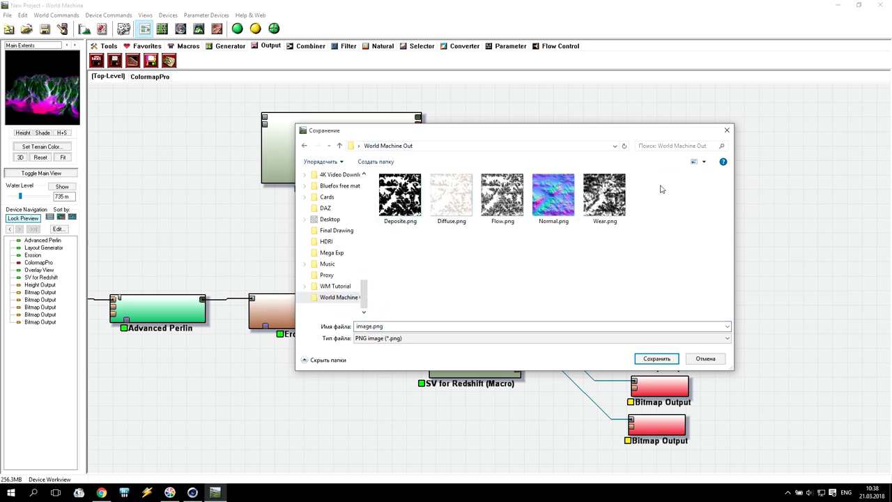
{"action": "left_click", "coordinate": [469, 192]}
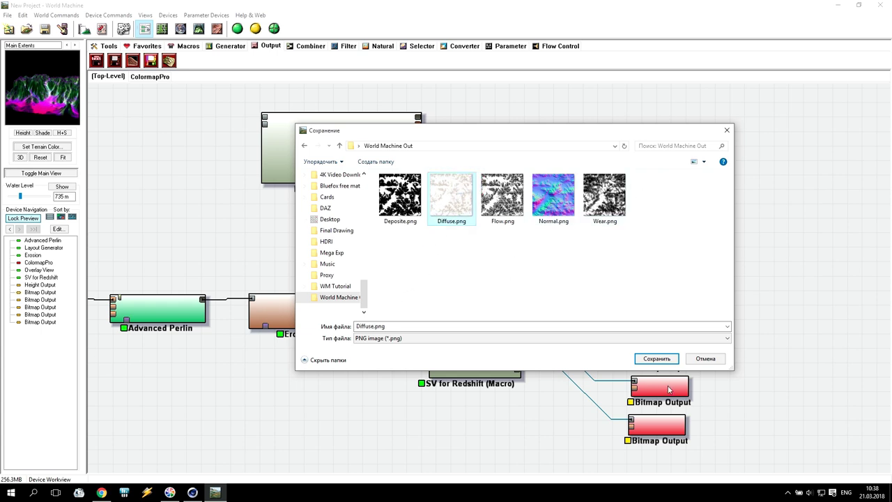
{"action": "left_click", "coordinate": [659, 360]}
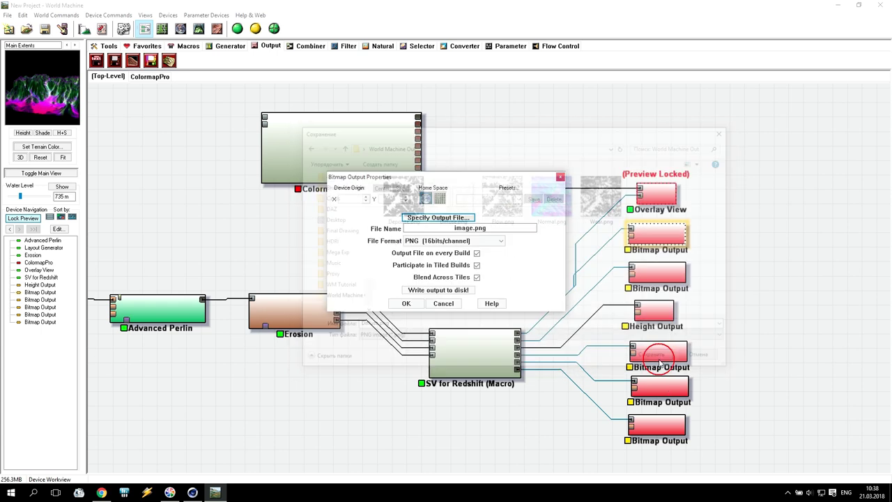
{"action": "left_click", "coordinate": [394, 307]}
{"action": "left_click", "coordinate": [664, 274]}
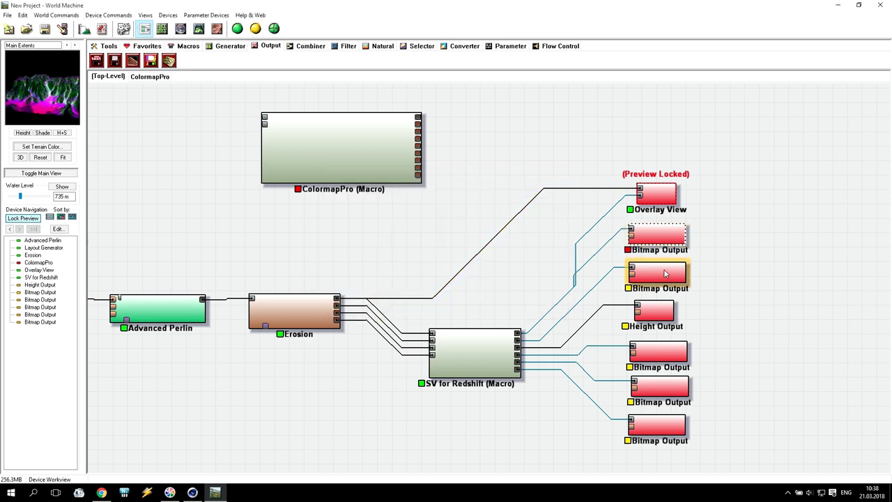
{"action": "left_click", "coordinate": [837, 6]}
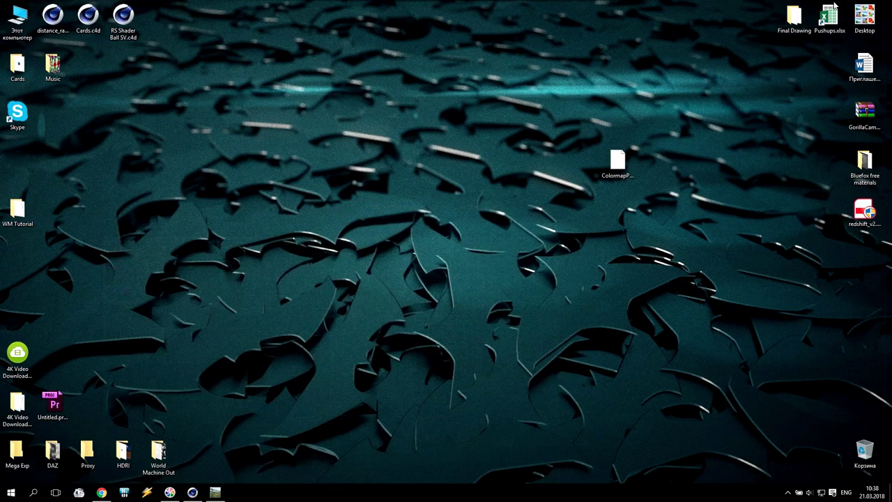
- Delete the six old image files from World Machine Out and restore World Machine
{"action": "double_click", "coordinate": [158, 453]}
{"action": "left_click_drag", "start_coordinate": [327, 251], "coordinate": [625, 179]}
{"action": "key", "text": "shift+Delete"}
{"action": "left_click", "coordinate": [472, 255]}
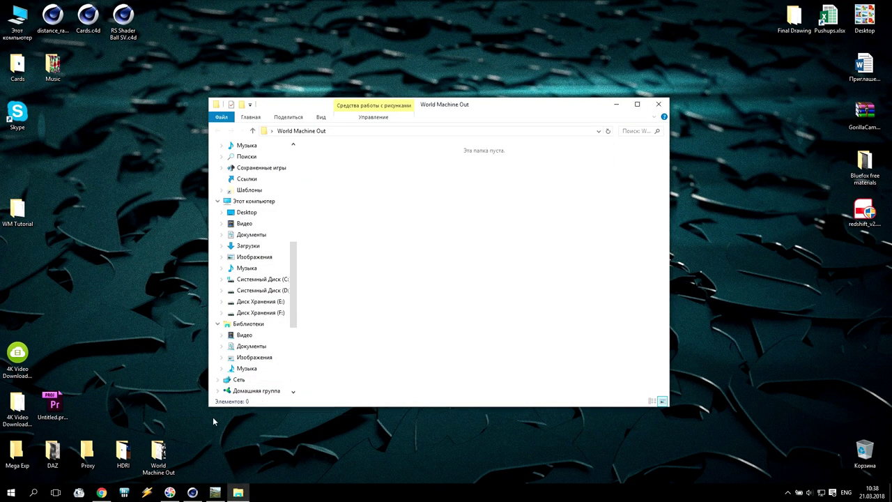
{"action": "left_click", "coordinate": [666, 104]}
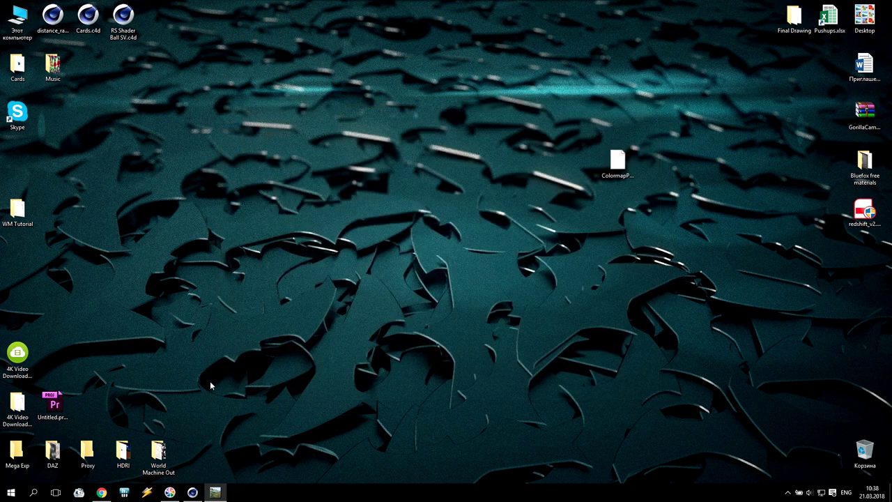
{"action": "left_click", "coordinate": [214, 493]}
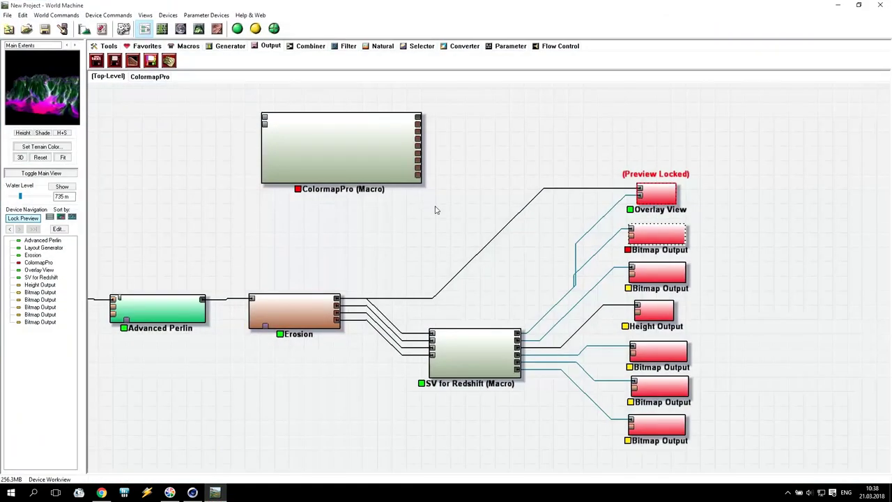
- Set the second Bitmap Output to save Normal.png as a 16-bit PNG in World Machine Out
{"action": "double_click", "coordinate": [652, 238]}
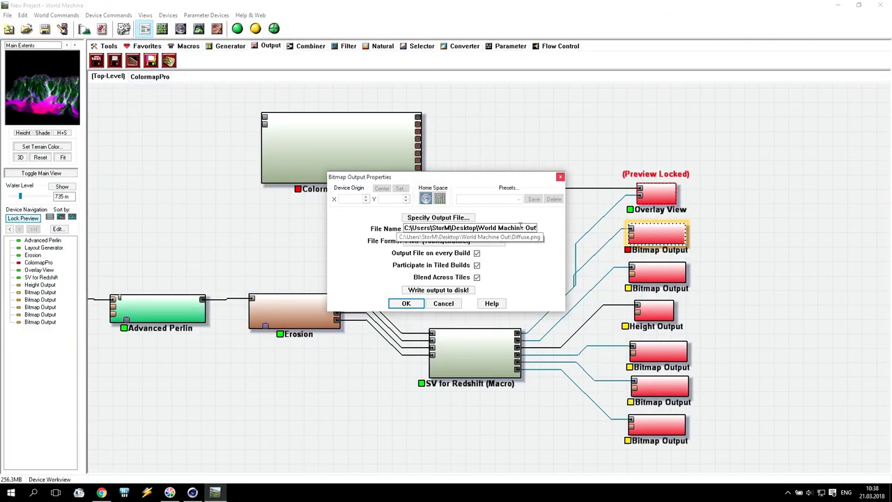
{"action": "left_click", "coordinate": [405, 304]}
{"action": "left_click", "coordinate": [650, 281]}
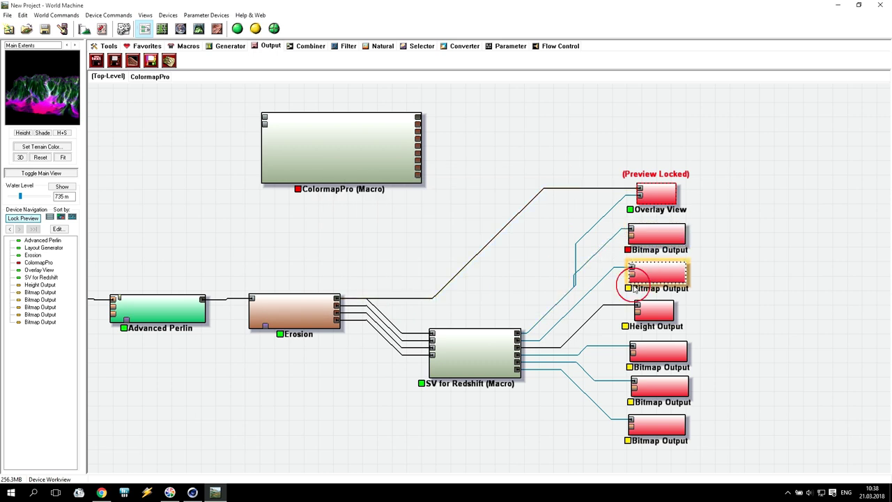
{"action": "double_click", "coordinate": [663, 270]}
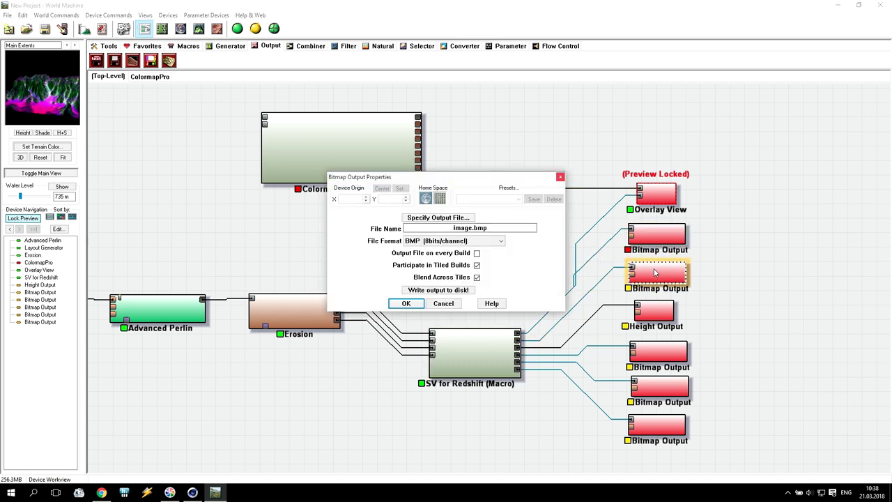
{"action": "left_click", "coordinate": [467, 241]}
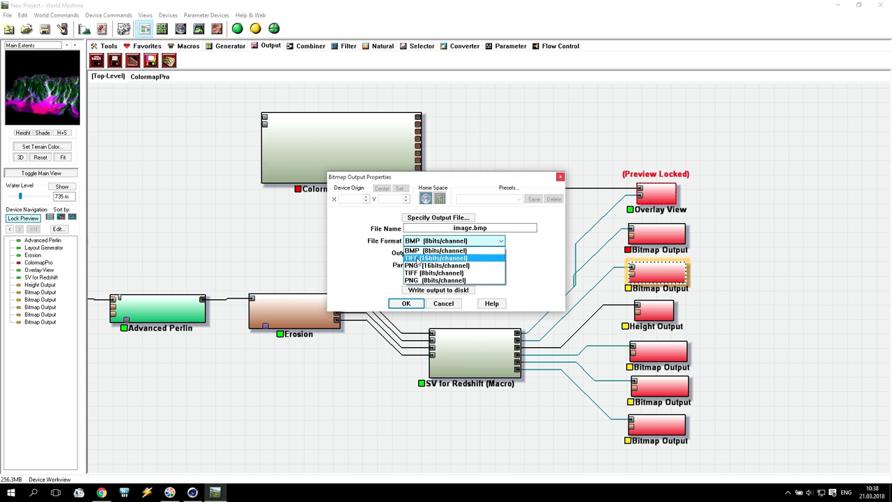
{"action": "left_click", "coordinate": [412, 265]}
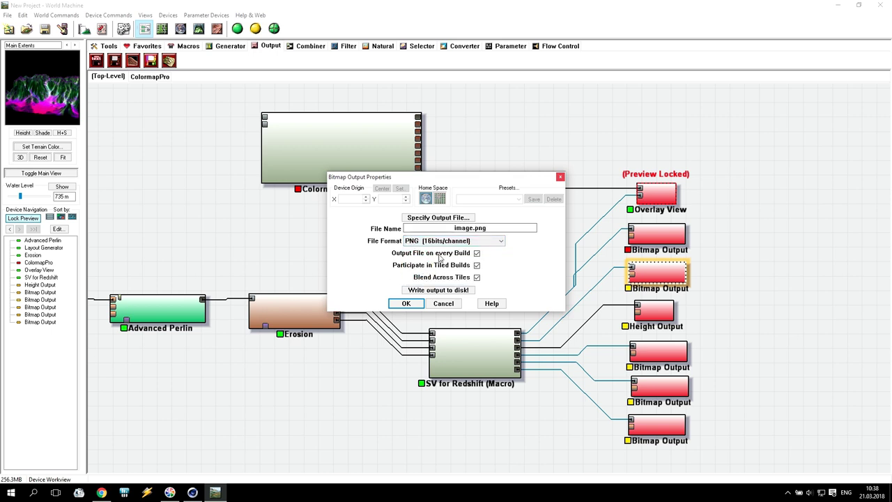
{"action": "left_click", "coordinate": [437, 218]}
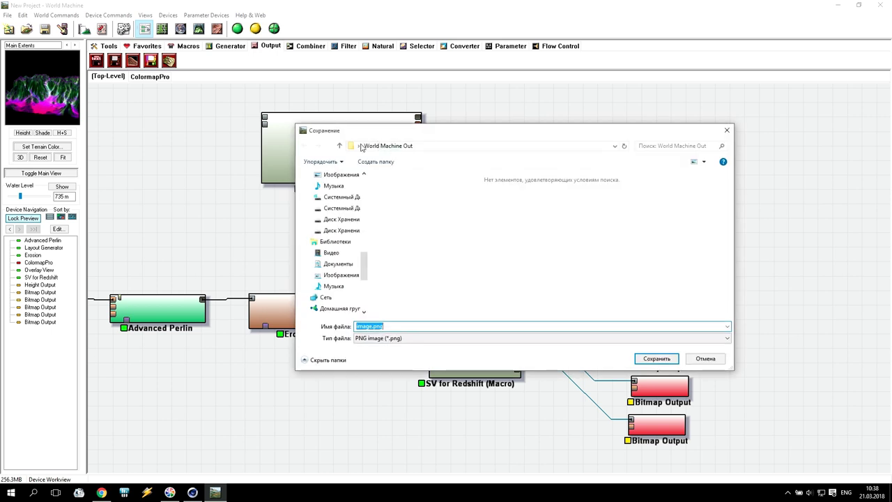
{"action": "left_click_drag", "start_coordinate": [372, 326], "coordinate": [325, 325]}
{"action": "type", "text": "Normal"}
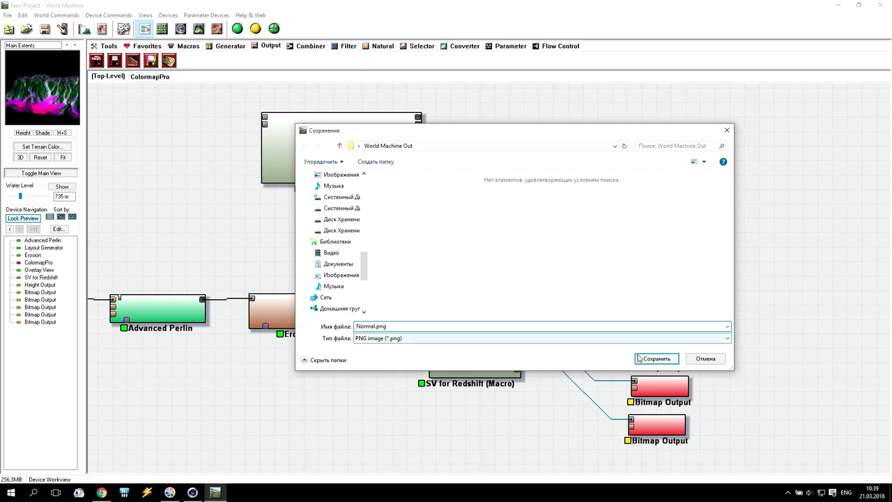
{"action": "left_click", "coordinate": [648, 358]}
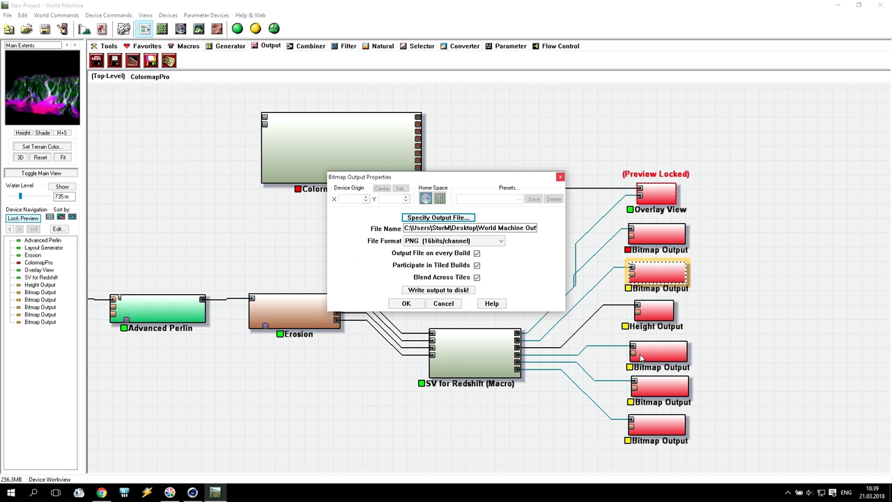
{"action": "left_click", "coordinate": [407, 304]}
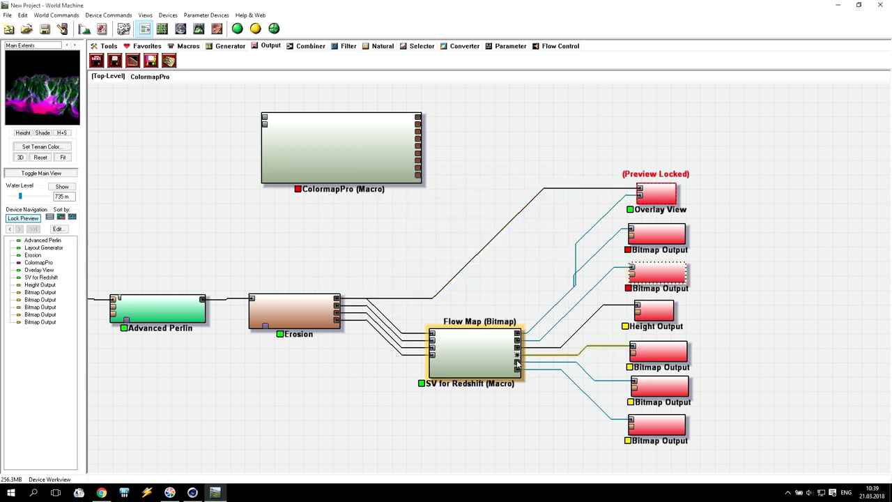
- Make the third Bitmap Output write Flow map.png as a 16-bit PNG on every build
{"action": "double_click", "coordinate": [660, 352]}
{"action": "left_click", "coordinate": [477, 254]}
{"action": "left_click", "coordinate": [471, 241]}
{"action": "left_click", "coordinate": [453, 265]}
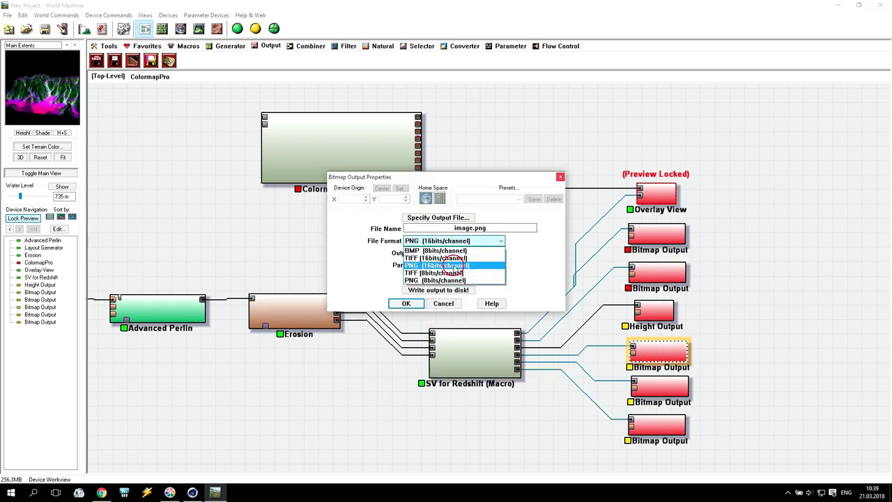
{"action": "left_click", "coordinate": [439, 217]}
{"action": "type", "text": "F"}
{"action": "left_click", "coordinate": [319, 325]}
{"action": "type", "text": "low"}
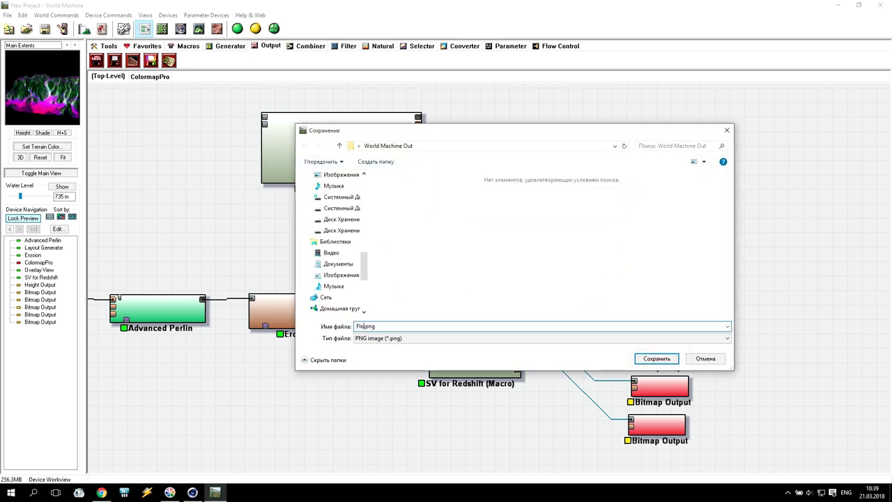
{"action": "type", "text": " map"}
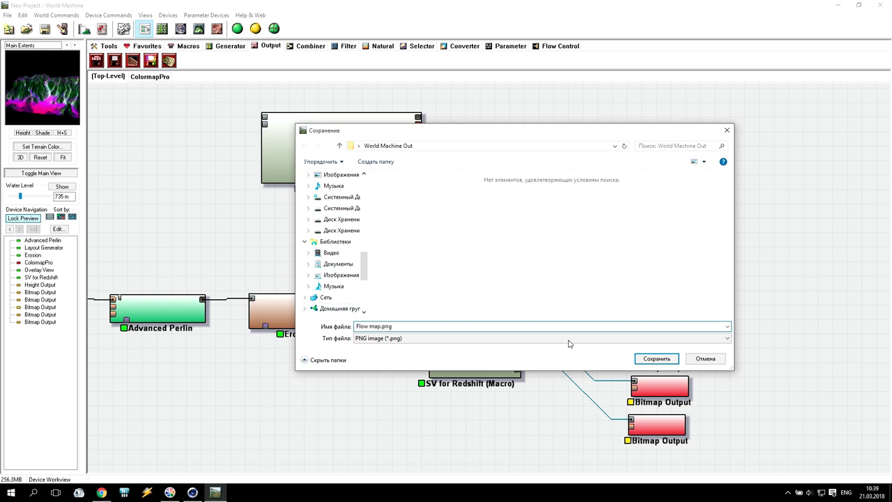
{"action": "left_click", "coordinate": [655, 359]}
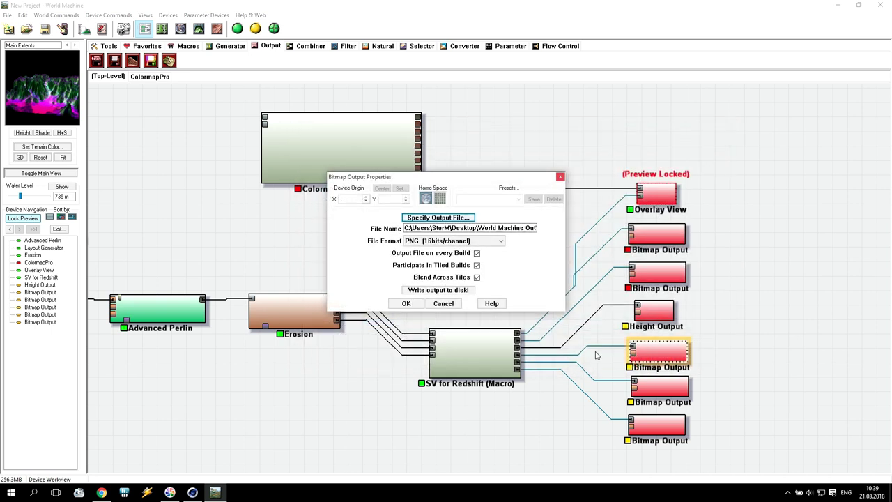
{"action": "left_click", "coordinate": [407, 305]}
{"action": "left_click", "coordinate": [660, 387]}
{"action": "double_click", "coordinate": [659, 387]}
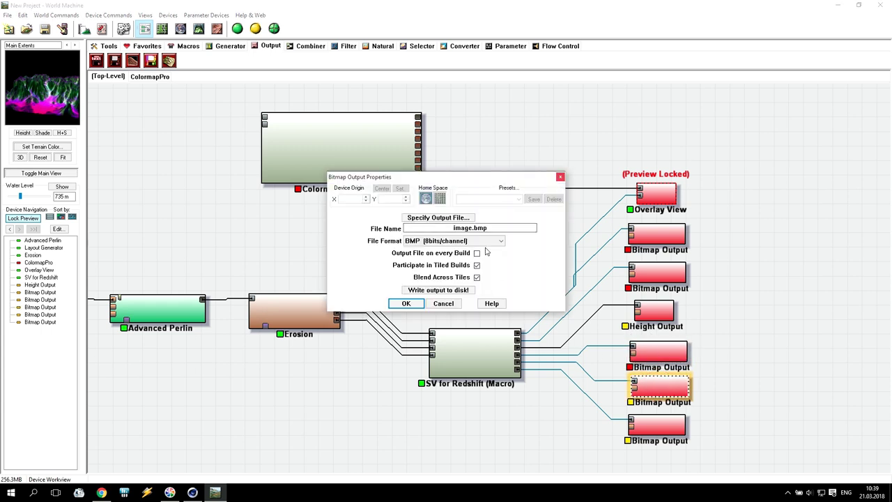
- Set the next Bitmap Output to save Wear Map.png as a 16-bit PNG
{"action": "left_click", "coordinate": [472, 242]}
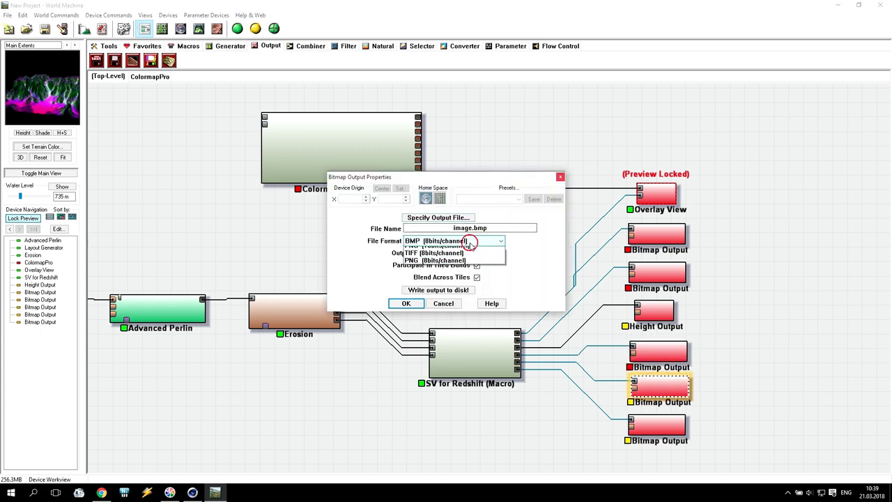
{"action": "left_click", "coordinate": [422, 238]}
{"action": "left_click", "coordinate": [438, 217]}
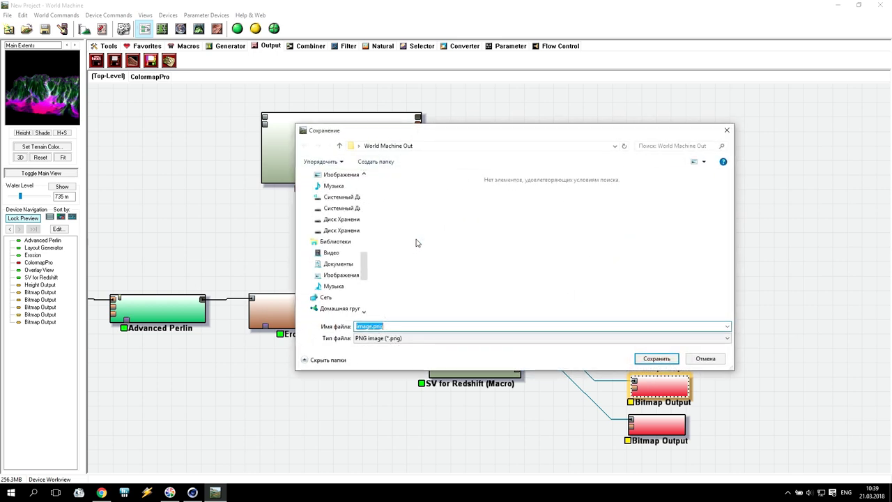
{"action": "left_click", "coordinate": [372, 326]}
{"action": "double_click", "coordinate": [372, 326]}
{"action": "type", "text": "Wear Mapo"}
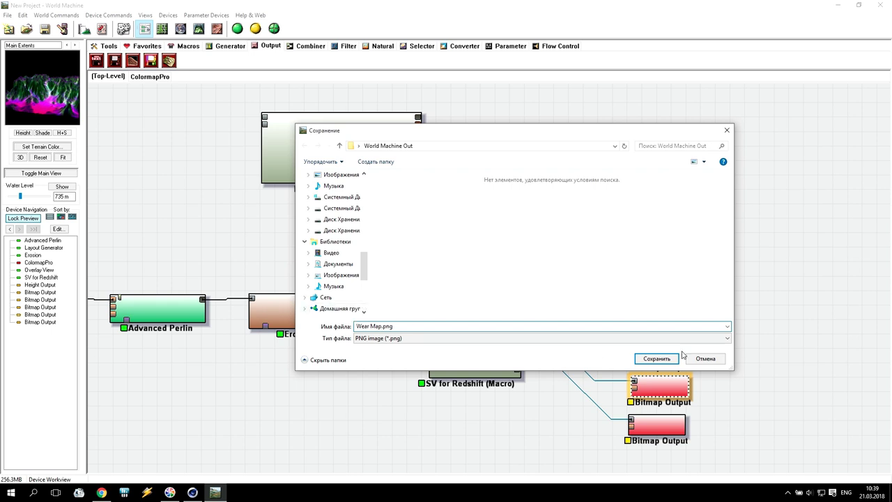
{"action": "left_click", "coordinate": [657, 358]}
{"action": "left_click", "coordinate": [417, 304]}
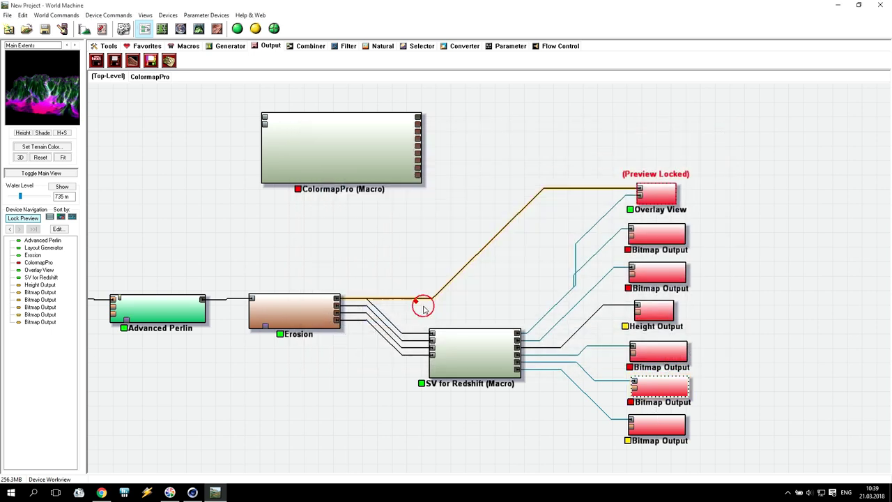
- Set the bottom Bitmap Output to save Depos.png as a 16-bit PNG in World Machine Out
{"action": "double_click", "coordinate": [657, 425]}
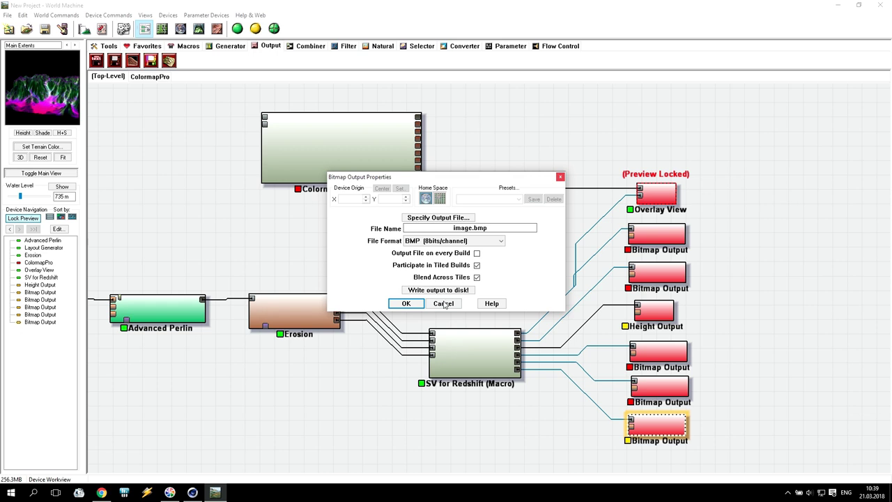
{"action": "left_click", "coordinate": [474, 242]}
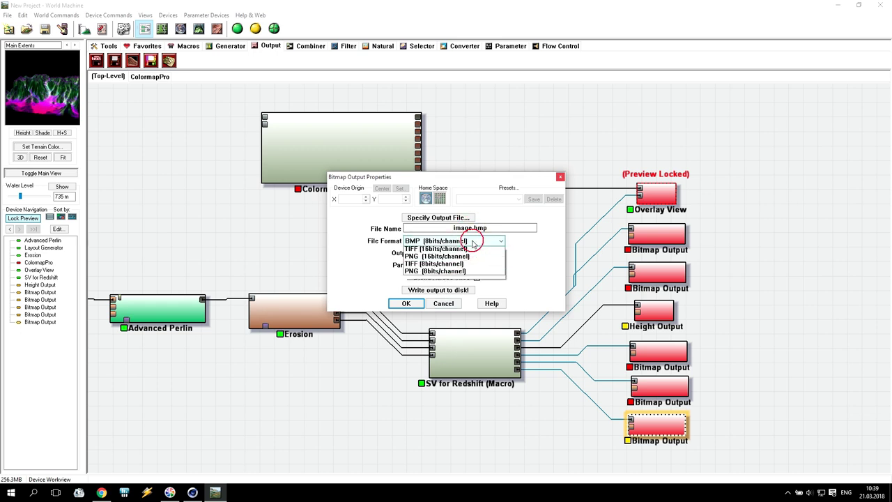
{"action": "left_click", "coordinate": [454, 266]}
{"action": "left_click", "coordinate": [472, 228]}
{"action": "double_click", "coordinate": [418, 228]}
{"action": "type", "text": "Depos.png"}
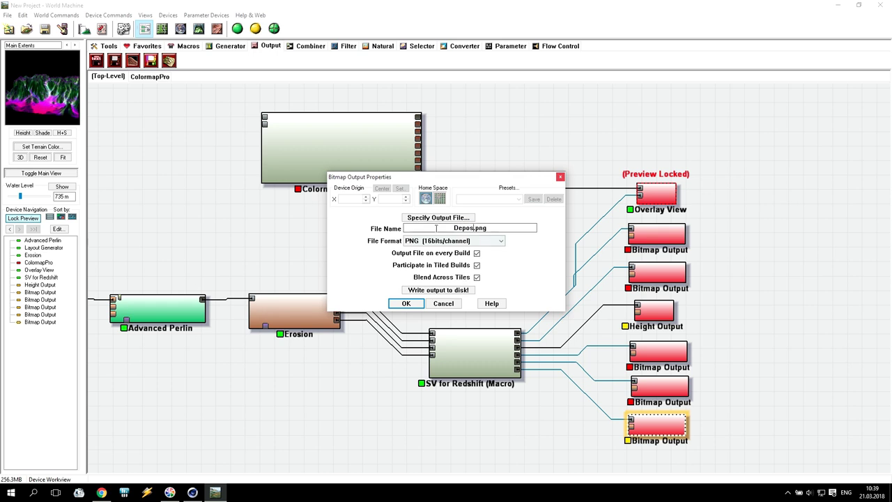
{"action": "left_click", "coordinate": [436, 217]}
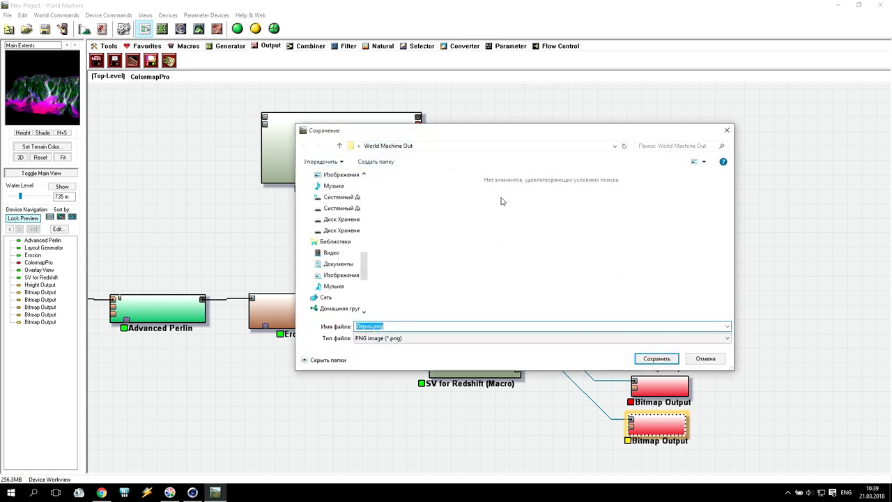
{"action": "left_click", "coordinate": [657, 358]}
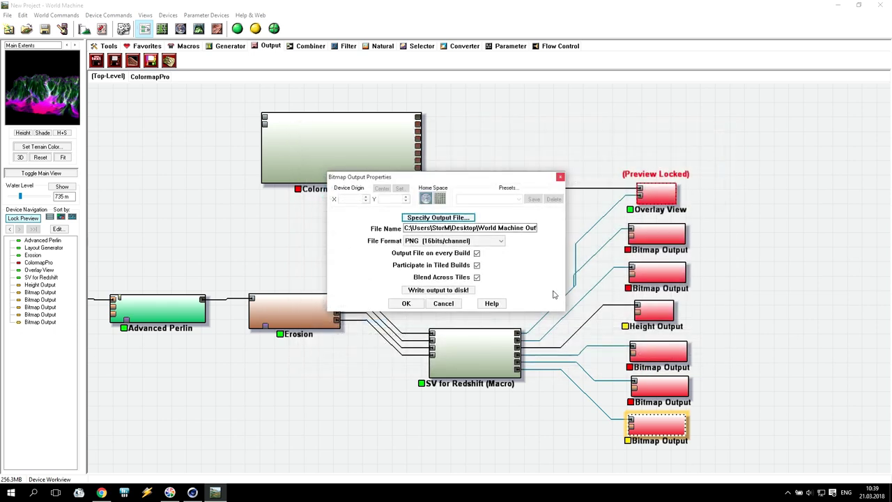
{"action": "left_click", "coordinate": [407, 303]}
{"action": "left_click", "coordinate": [658, 314]}
{"action": "mouse_move", "coordinate": [659, 315]}
{"action": "left_mouse_down"}
{"action": "mouse_move", "coordinate": [752, 320]}
{"action": "mouse_move", "coordinate": [661, 318]}
{"action": "left_mouse_up"}
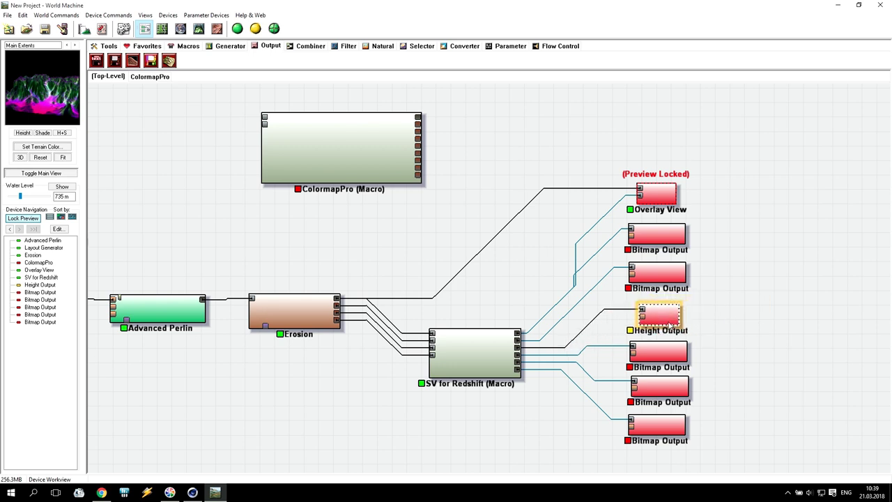
- Turn on save-on-build and absolute path for the Height Output, using 16-bit TIFF format
{"action": "double_click", "coordinate": [658, 319]}
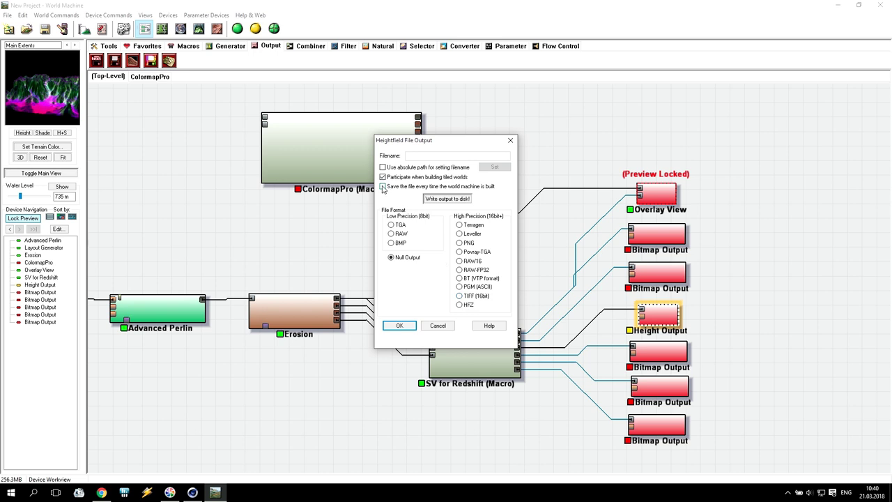
{"action": "left_click", "coordinate": [382, 187]}
{"action": "left_click", "coordinate": [382, 167]}
{"action": "left_click", "coordinate": [494, 167]}
{"action": "left_click", "coordinate": [459, 297]}
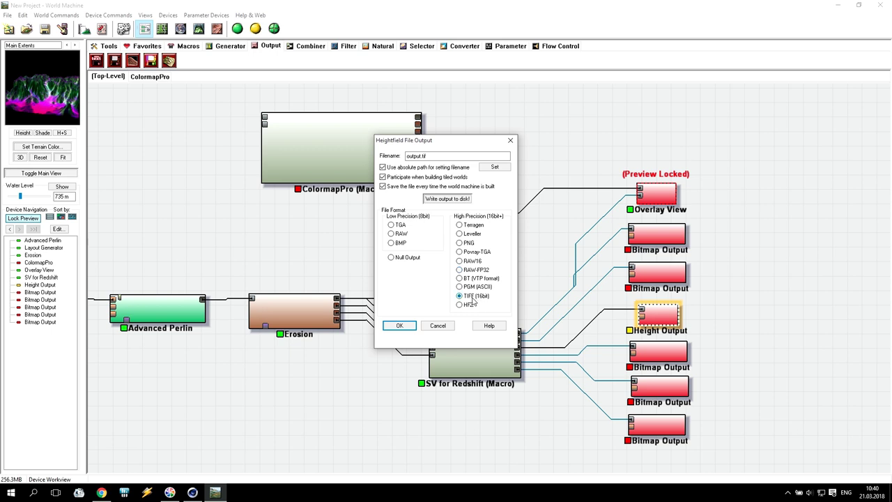
- Point the Height Output file to Displacement.tif in the World Machine Out folder
{"action": "left_click", "coordinate": [495, 167]}
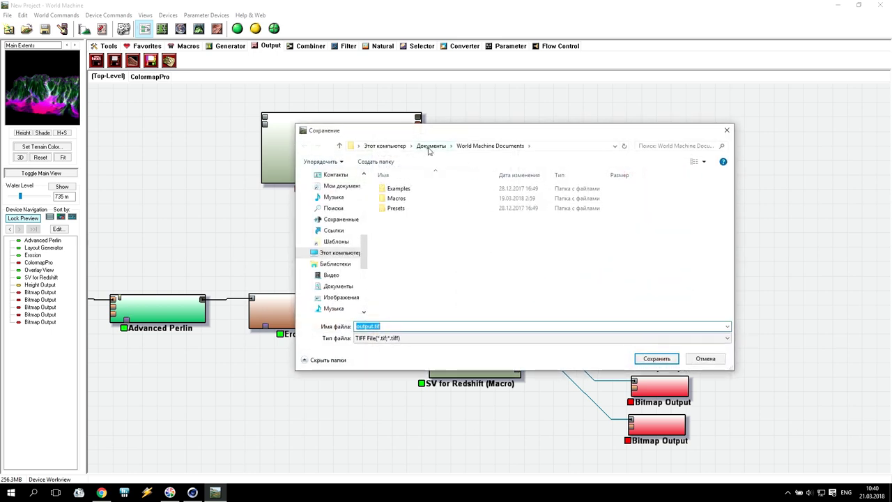
{"action": "left_click_drag", "start_coordinate": [362, 259], "coordinate": [363, 202]}
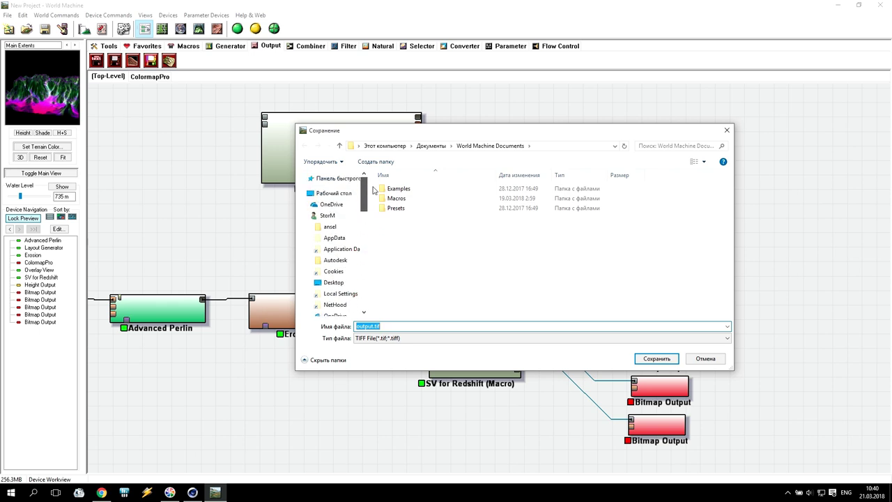
{"action": "left_click", "coordinate": [338, 193]}
{"action": "scroll", "coordinate": [505, 262], "scroll_direction": "down", "scroll_amount": 5}
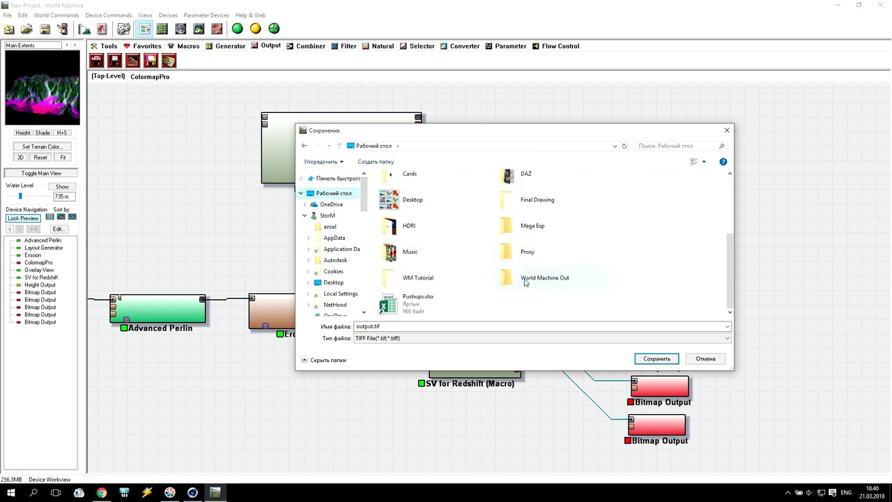
{"action": "double_click", "coordinate": [526, 283]}
{"action": "double_click", "coordinate": [368, 325]}
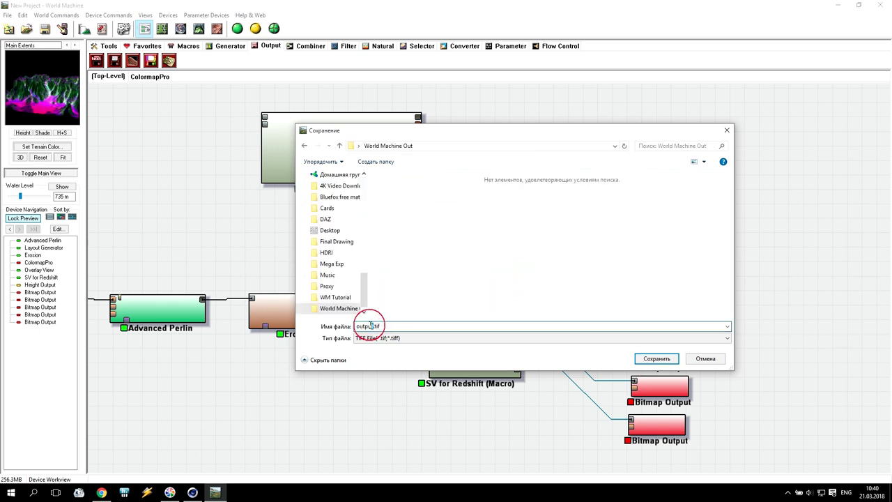
{"action": "type", "text": "Displacemen"}
{"action": "left_click", "coordinate": [656, 358]}
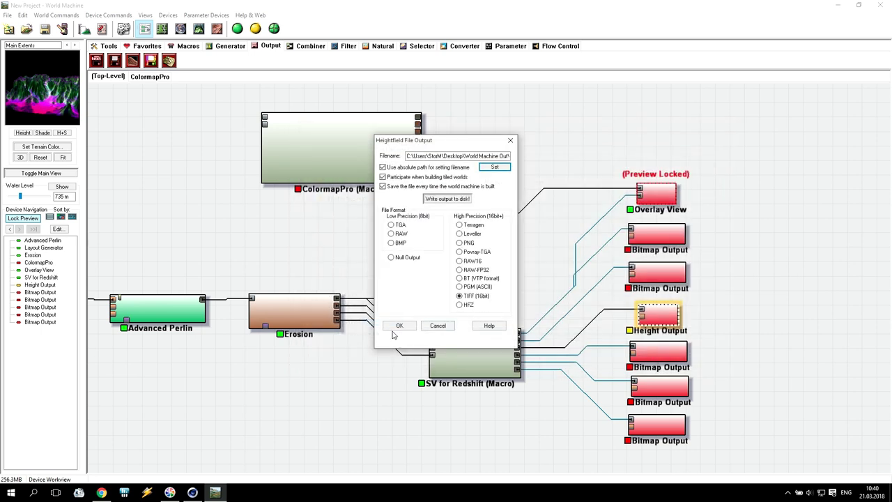
{"action": "left_click", "coordinate": [399, 327]}
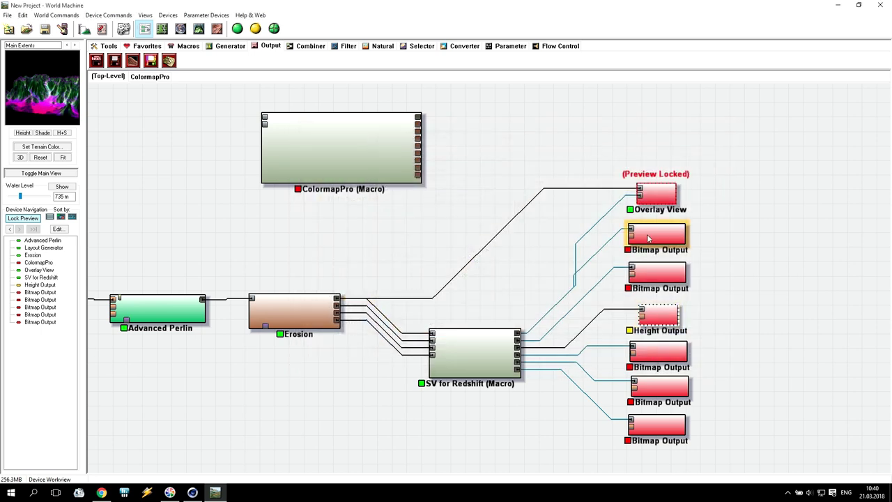
- Delete the ColormapPro macro from the device graph
{"action": "left_click_drag", "start_coordinate": [750, 225], "coordinate": [619, 450]}
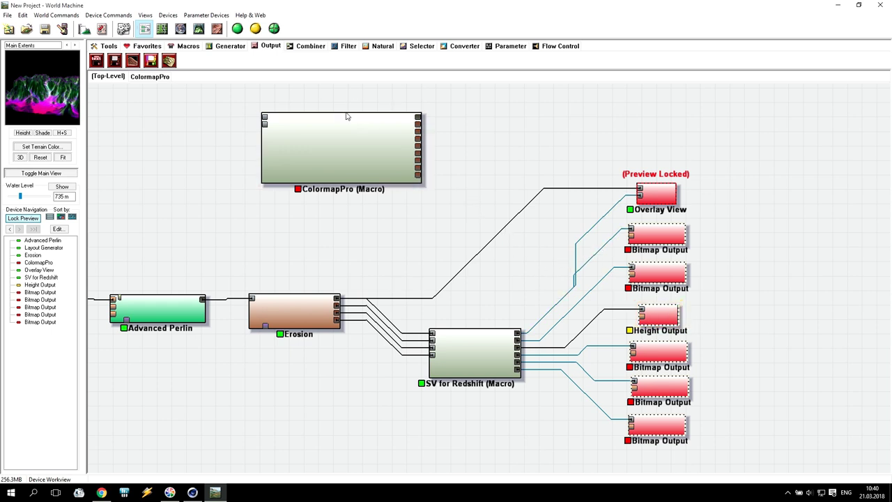
{"action": "left_click", "coordinate": [299, 174]}
{"action": "key", "text": "Delete"}
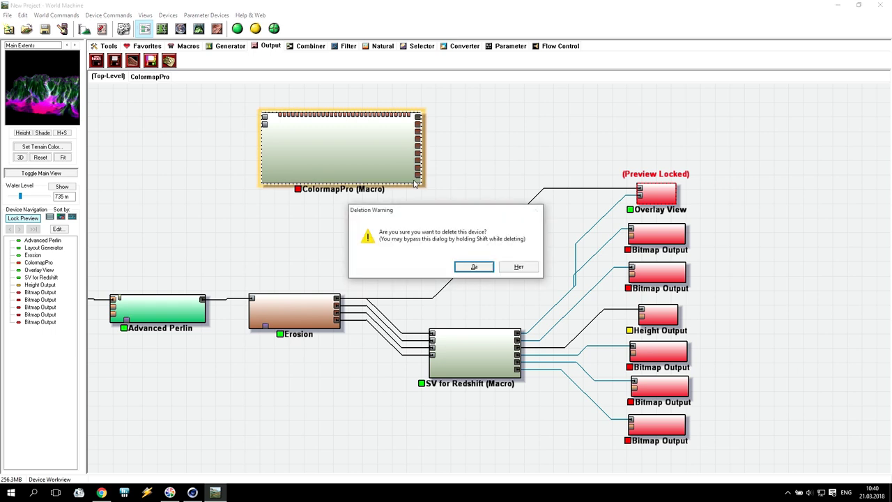
{"action": "left_click", "coordinate": [474, 267]}
- Build all devices from the 3D view so every output file is written
{"action": "left_click", "coordinate": [199, 28]}
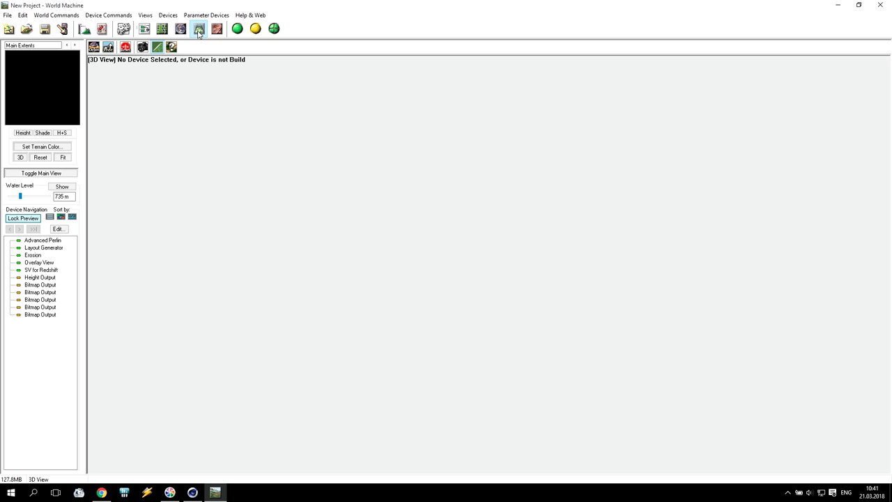
{"action": "left_click", "coordinate": [144, 29]}
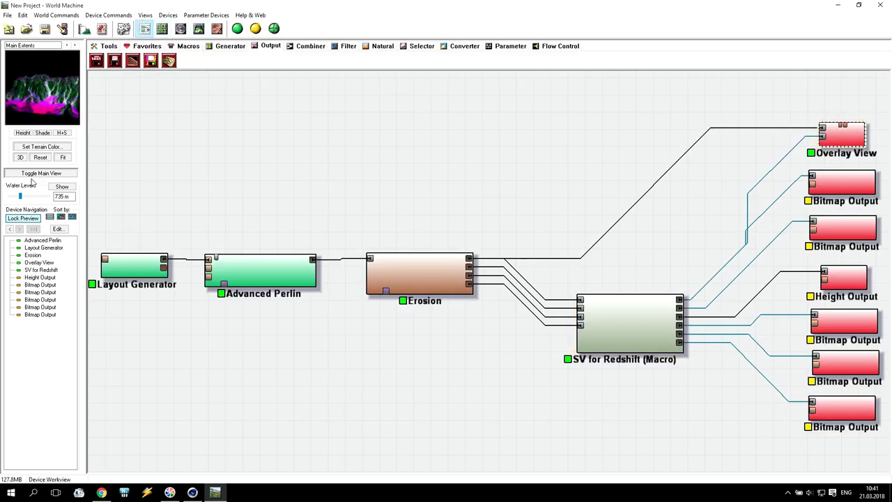
{"action": "left_click", "coordinate": [199, 29]}
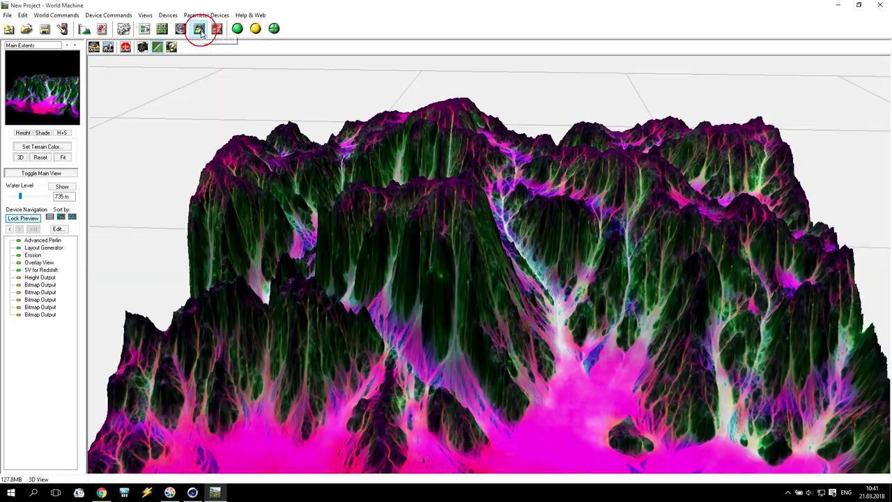
{"action": "left_click", "coordinate": [237, 29]}
{"action": "left_click", "coordinate": [842, 6]}
- Open the World Machine Out folder and look through its six exported maps, ending on Diffuse.png
{"action": "double_click", "coordinate": [159, 453]}
{"action": "left_click", "coordinate": [356, 179]}
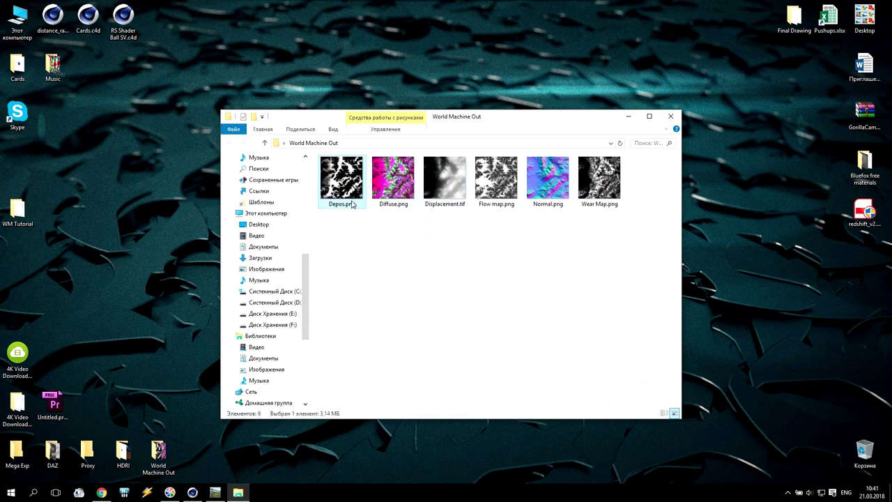
{"action": "left_click", "coordinate": [397, 187]}
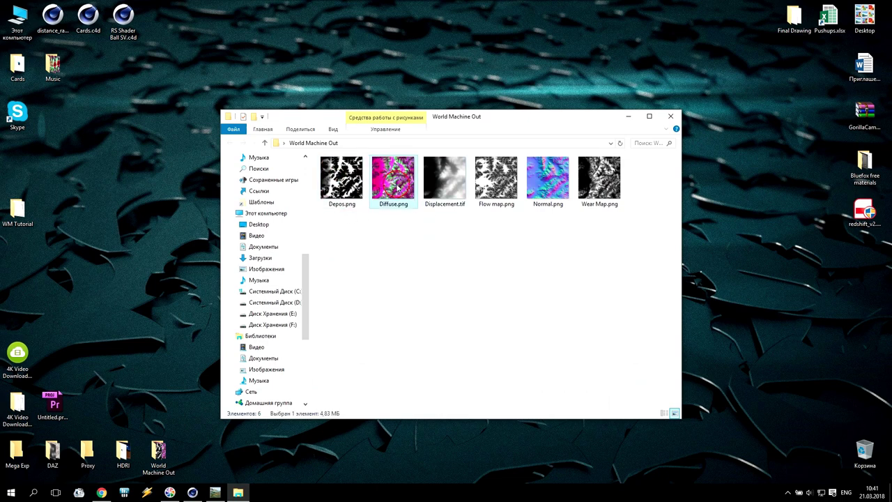
{"action": "left_click", "coordinate": [451, 185]}
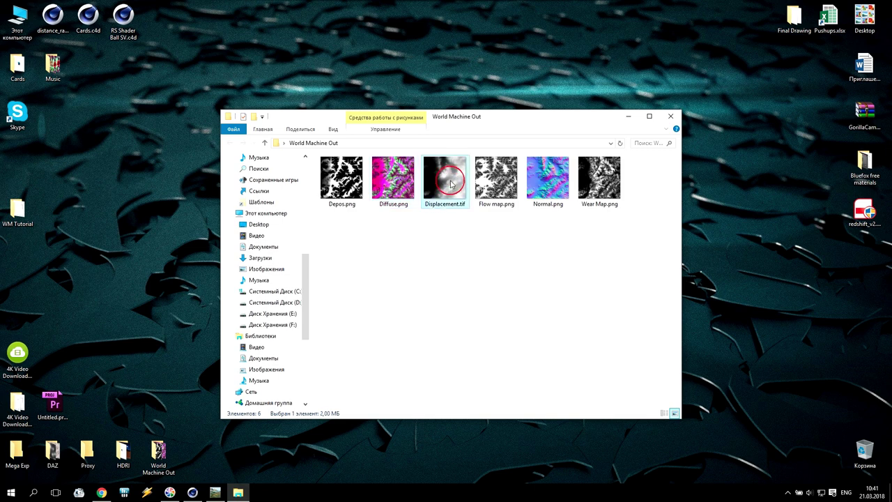
{"action": "left_click", "coordinate": [492, 187]}
{"action": "left_click", "coordinate": [555, 182]}
{"action": "left_click", "coordinate": [605, 188]}
{"action": "left_click", "coordinate": [347, 185]}
- View Diffuse.png full size and page through Depos, Displacement, Flow map and Normal maps
{"action": "double_click", "coordinate": [392, 191]}
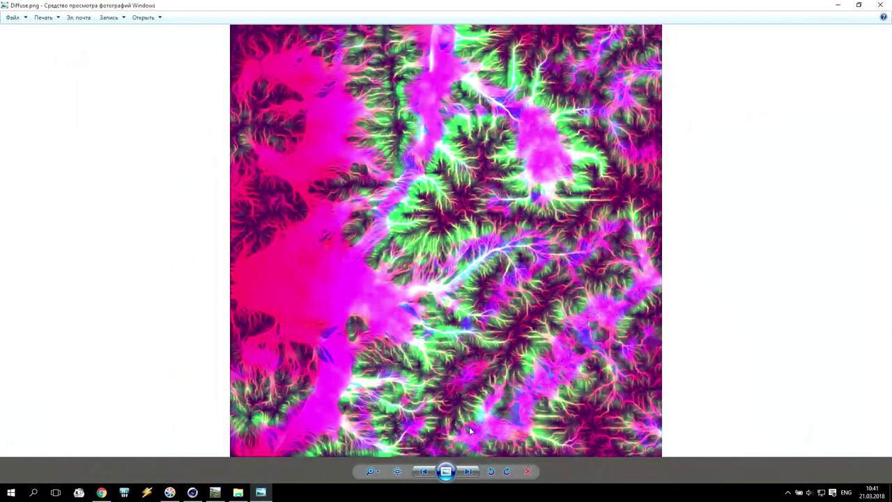
{"action": "left_click", "coordinate": [421, 472]}
{"action": "left_click", "coordinate": [469, 472]}
{"action": "left_click", "coordinate": [470, 472]}
{"action": "left_click", "coordinate": [470, 473]}
{"action": "left_click", "coordinate": [470, 473]}
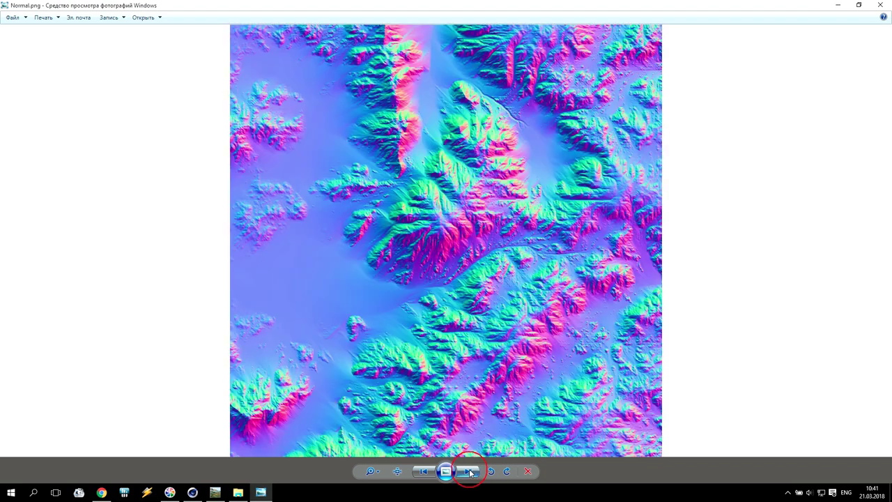
{"action": "left_click", "coordinate": [425, 474]}
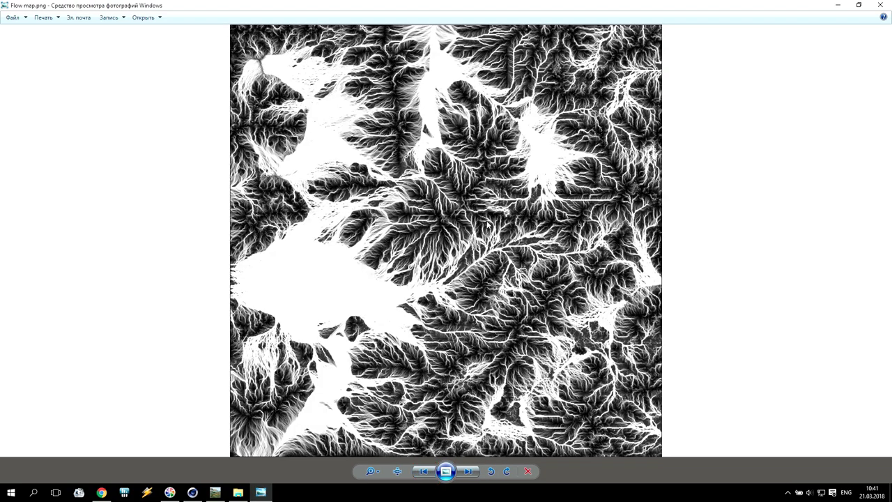
- Page on to Normal.png and Wear Map.png, close Photo Viewer, and return to World Machine
{"action": "scroll", "coordinate": [456, 231], "scroll_direction": "up", "scroll_amount": 4}
{"action": "scroll", "coordinate": [411, 192], "scroll_direction": "down", "scroll_amount": 5}
{"action": "left_click", "coordinate": [469, 472]}
{"action": "left_click", "coordinate": [469, 472]}
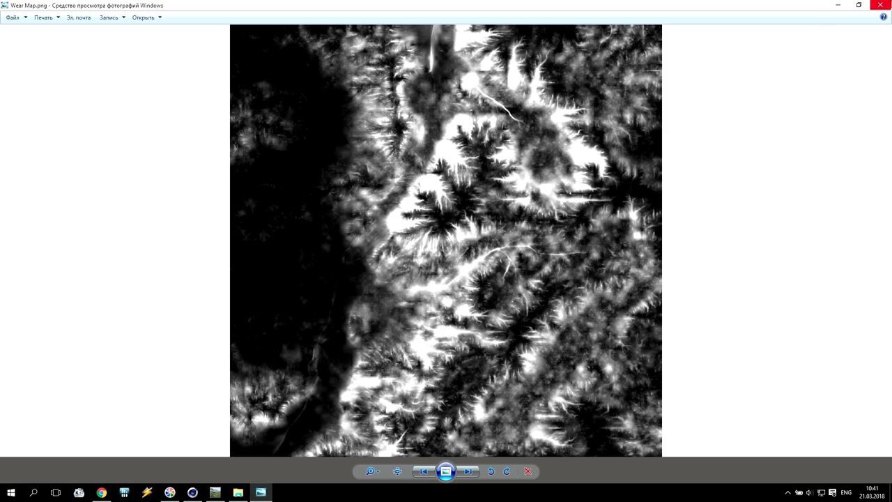
{"action": "left_click", "coordinate": [879, 5]}
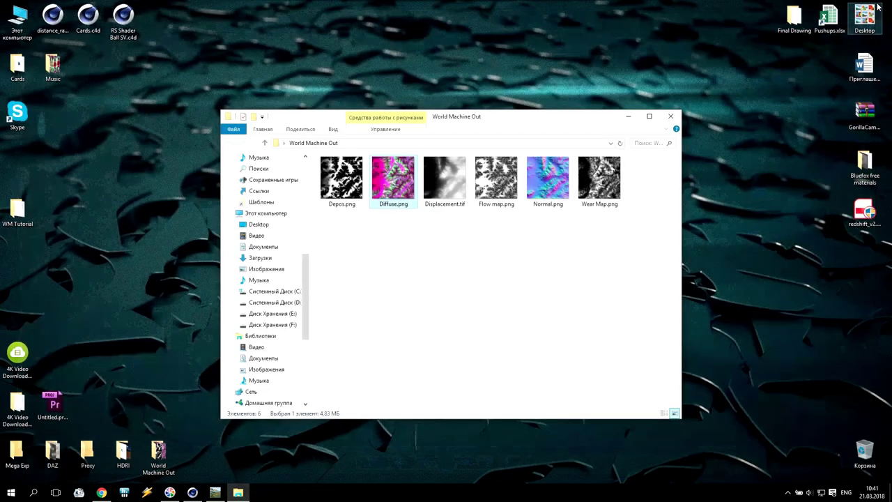
{"action": "left_click", "coordinate": [214, 493]}
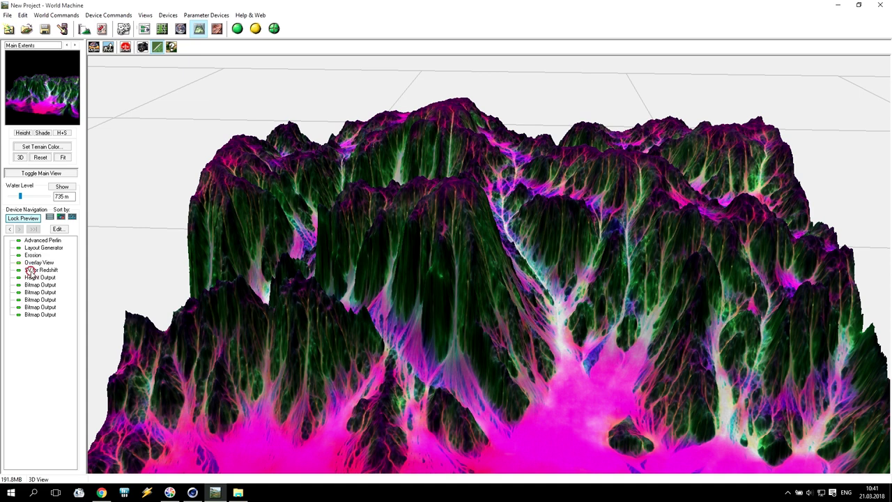
- Lock the preview on the SV for Redshift output and open its settings
{"action": "left_click", "coordinate": [26, 271]}
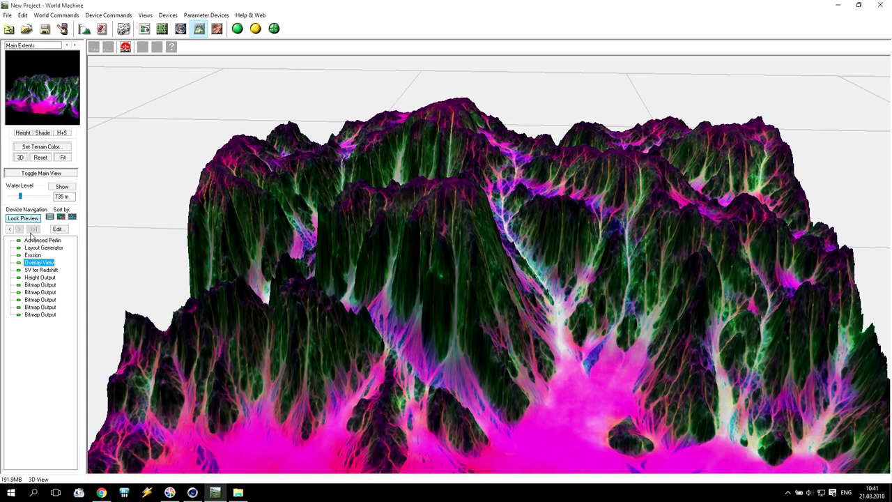
{"action": "left_click", "coordinate": [23, 219]}
{"action": "left_click", "coordinate": [39, 270]}
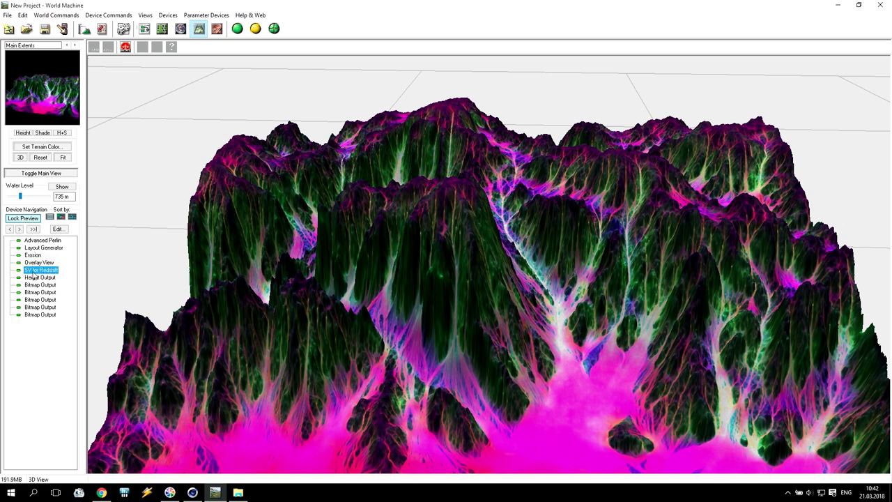
{"action": "double_click", "coordinate": [35, 270]}
{"action": "left_click_drag", "start_coordinate": [422, 133], "coordinate": [200, 69]}
- Set the SV for Redshift flow and wear colours to white
{"action": "left_click", "coordinate": [222, 117]}
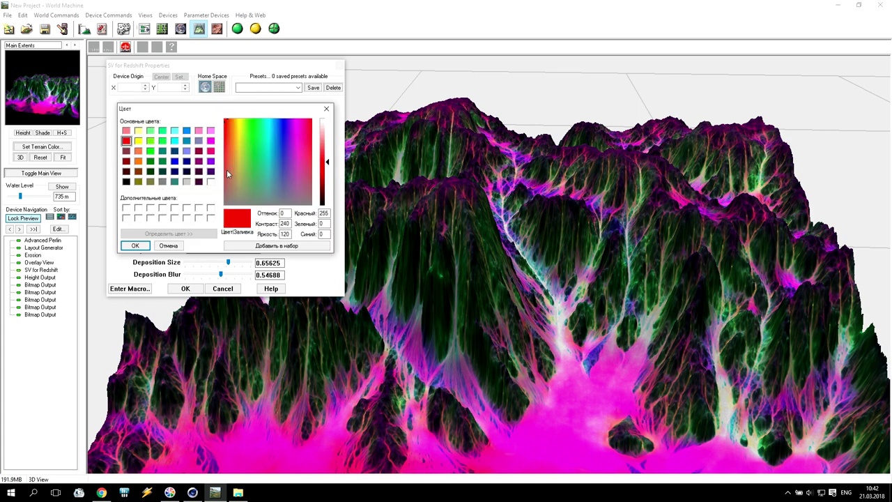
{"action": "left_click", "coordinate": [211, 183]}
{"action": "left_click", "coordinate": [135, 245]}
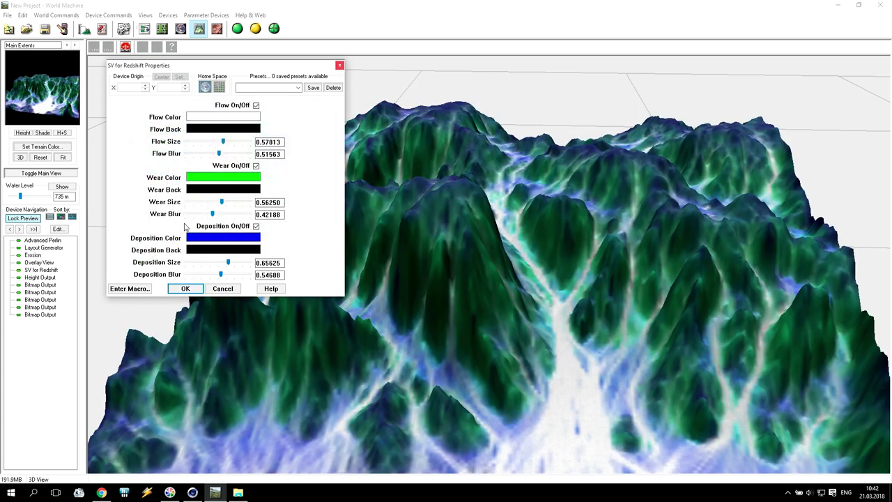
{"action": "left_click", "coordinate": [211, 181]}
{"action": "left_click", "coordinate": [212, 181]}
{"action": "left_click", "coordinate": [136, 245]}
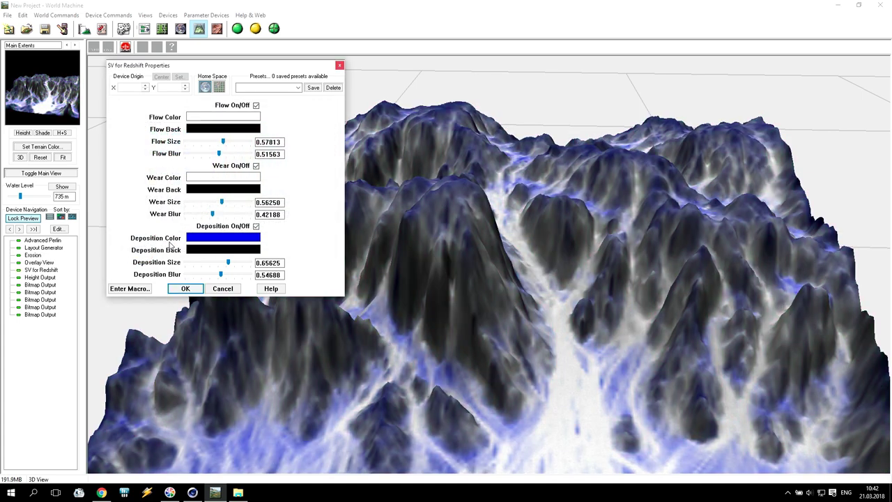
- Make deposition brown with size 0.31250 and blur 0.67188, then apply the settings
{"action": "left_click_drag", "start_coordinate": [228, 261], "coordinate": [184, 275]}
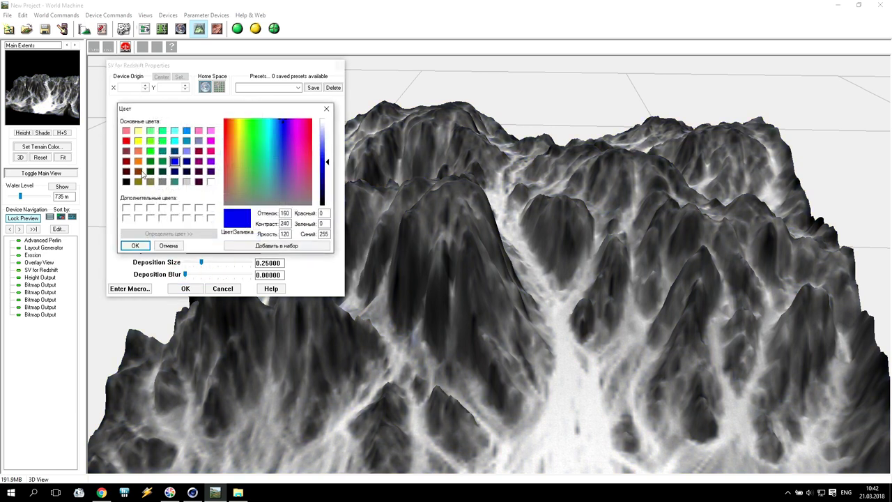
{"action": "left_click", "coordinate": [138, 170]}
{"action": "left_click", "coordinate": [142, 246]}
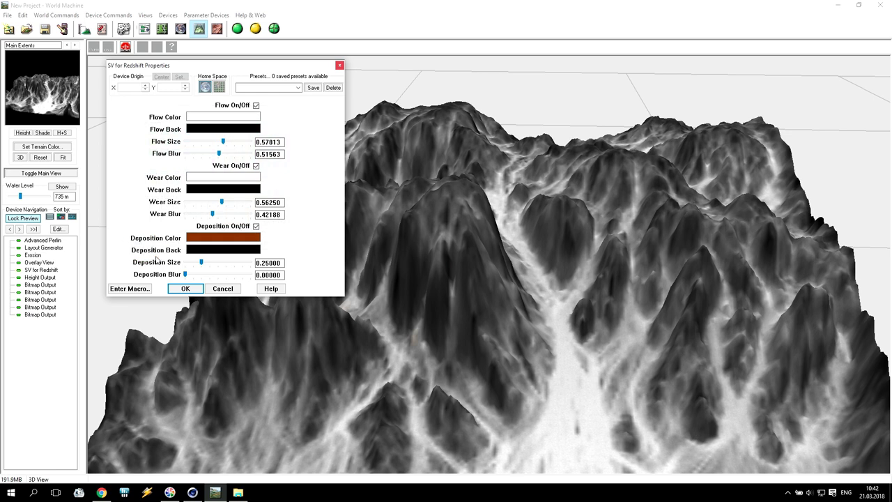
{"action": "left_click_drag", "start_coordinate": [185, 275], "coordinate": [229, 274]}
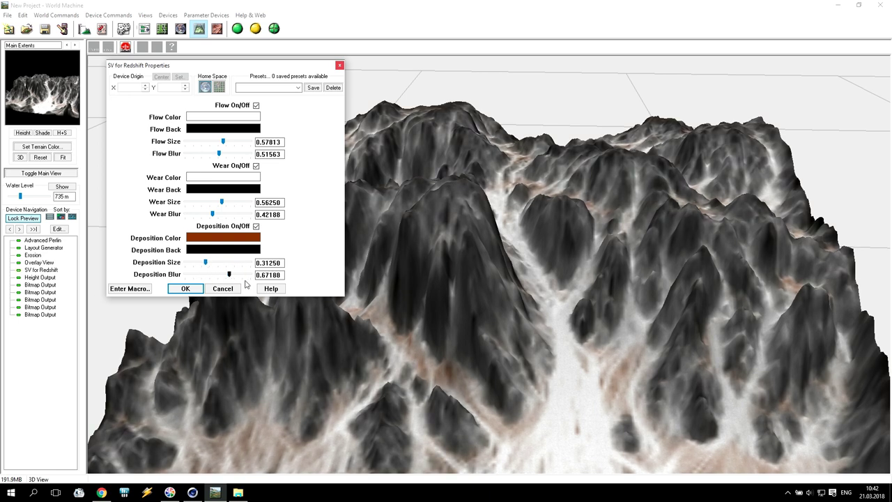
{"action": "left_click", "coordinate": [186, 289]}
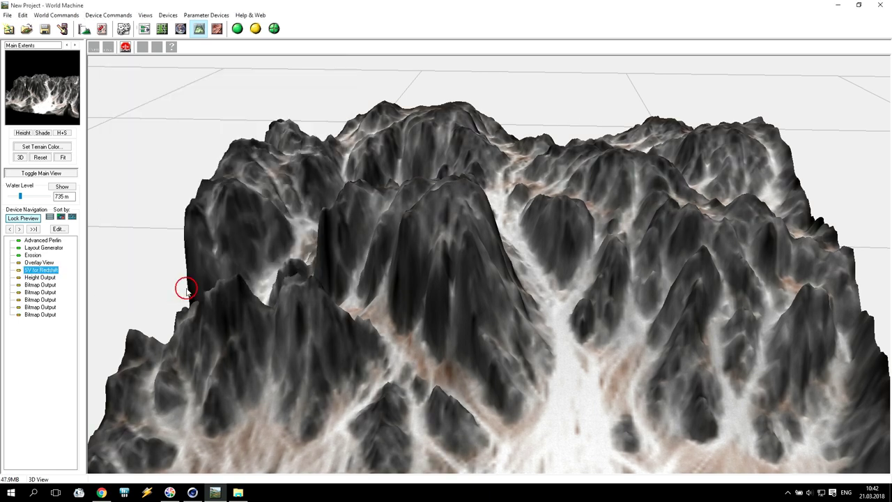
- Build the terrain, then set the SV for Redshift flow background to dark grey (RGB 40,40,40)
{"action": "left_click", "coordinate": [237, 28]}
{"action": "left_click_drag", "start_coordinate": [502, 230], "coordinate": [437, 319]}
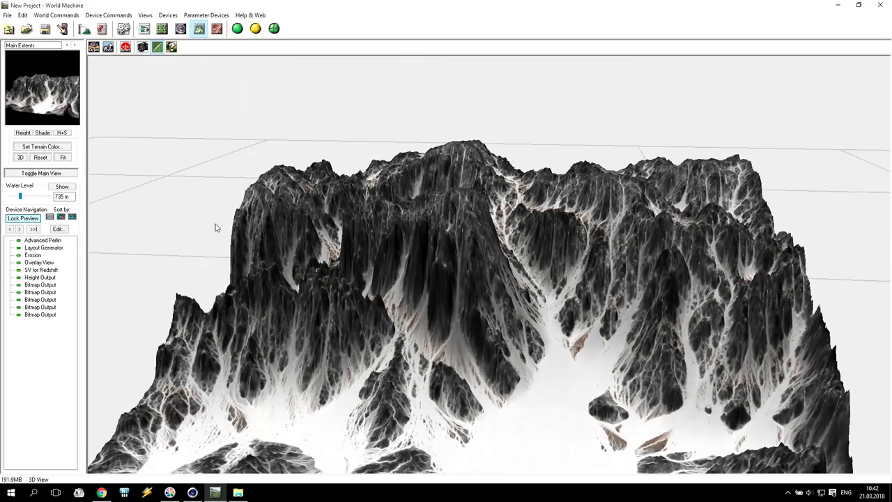
{"action": "double_click", "coordinate": [33, 270]}
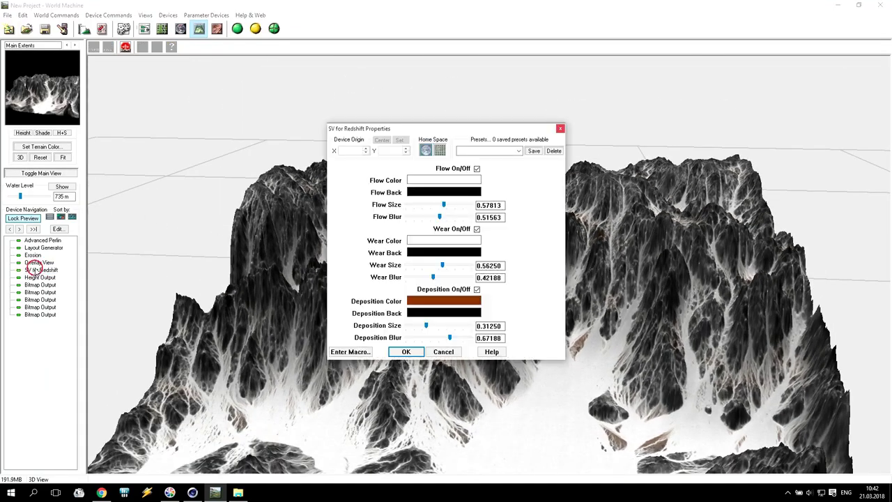
{"action": "left_click", "coordinate": [422, 195]}
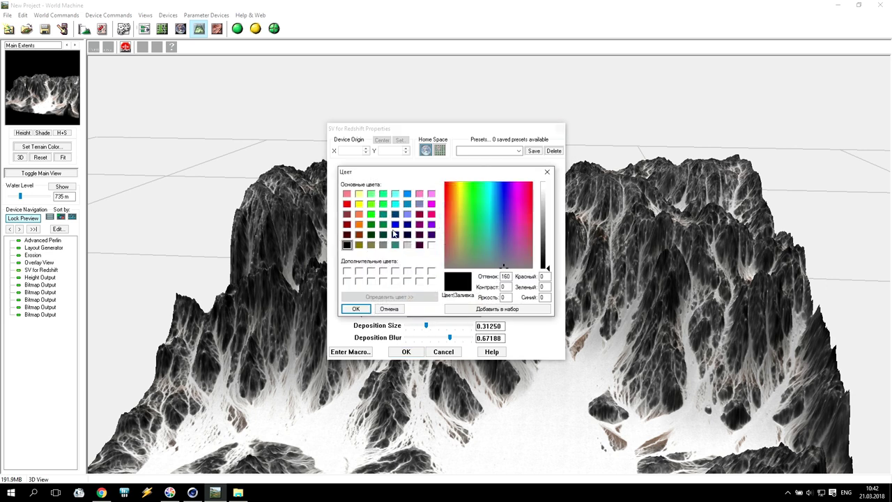
{"action": "left_click_drag", "start_coordinate": [548, 272], "coordinate": [548, 257]}
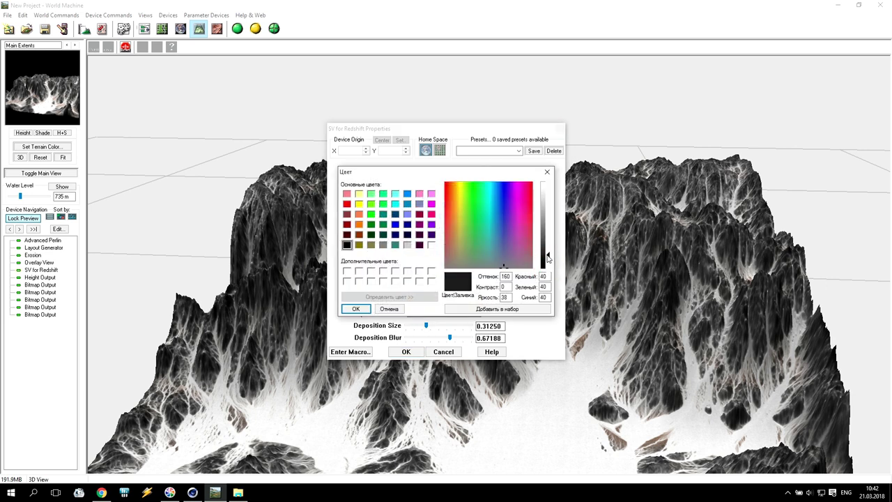
{"action": "left_click", "coordinate": [355, 308]}
{"action": "left_click", "coordinate": [406, 351]}
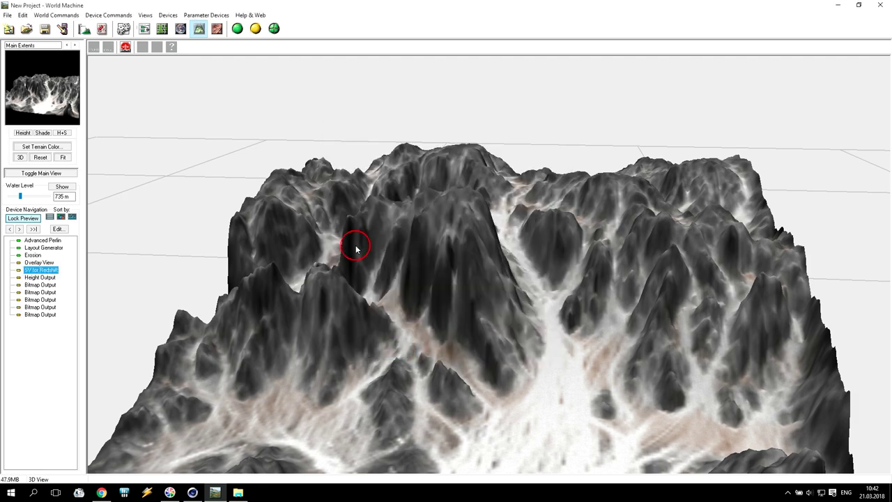
- Rebuild the terrain and orbit around the dark-slope, white-channel result
{"action": "left_click", "coordinate": [238, 30]}
{"action": "left_click_drag", "start_coordinate": [258, 56], "coordinate": [428, 295]}
{"action": "scroll", "coordinate": [476, 246], "scroll_direction": "down", "scroll_amount": 5}
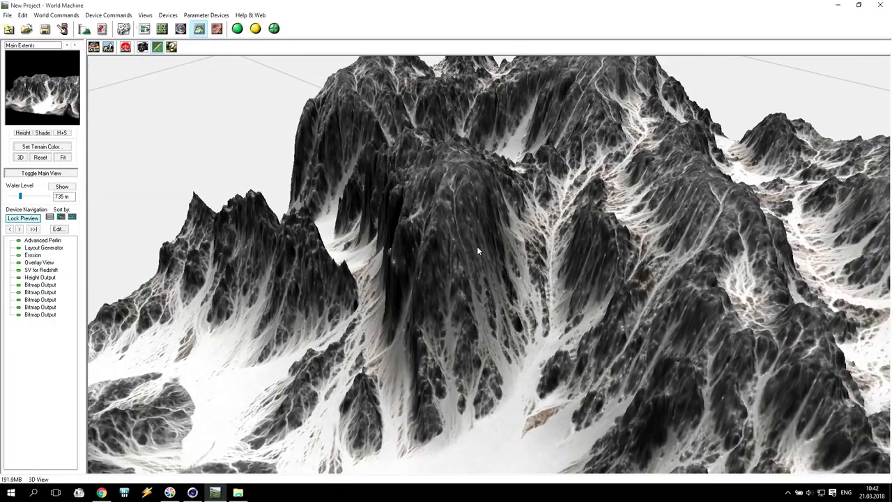
- Bring back the World Machine Out folder and select all six exported map files
{"action": "left_click", "coordinate": [238, 492]}
{"action": "left_click", "coordinate": [354, 187]}
{"action": "key", "text": "Right"}
{"action": "key", "text": "Right"}
{"action": "key", "text": "Right"}
{"action": "key", "text": "Right"}
{"action": "key", "text": "Right"}
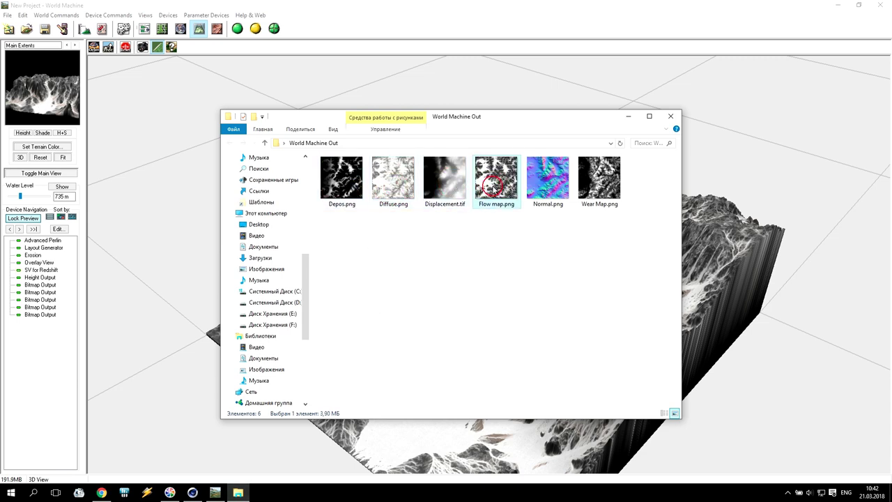
{"action": "left_click", "coordinate": [392, 187]}
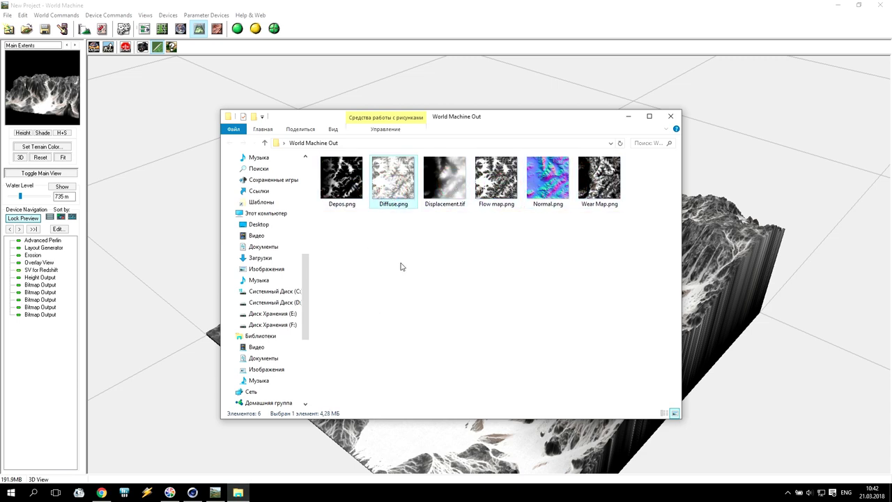
{"action": "left_click_drag", "start_coordinate": [322, 230], "coordinate": [645, 190]}
- Close the Explorer folder and raise the Project Settings build resolution from 1024 to 8192 x 8192
{"action": "left_click", "coordinate": [670, 115]}
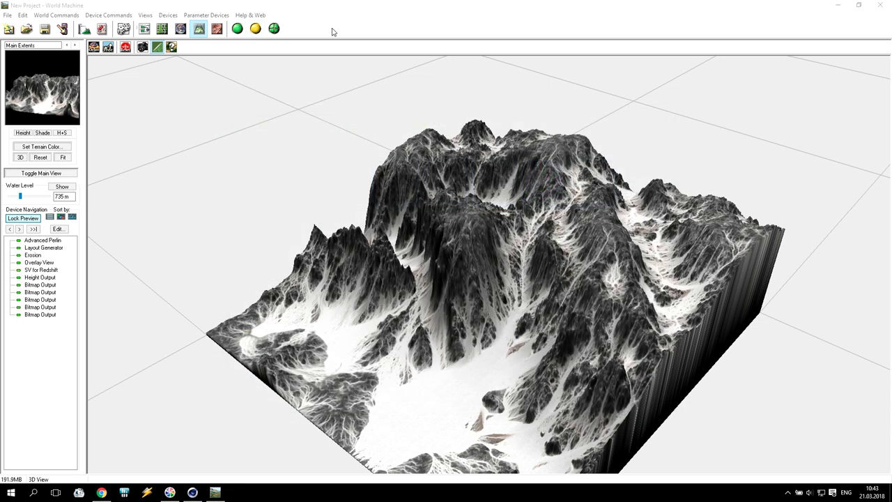
{"action": "scroll", "coordinate": [420, 315], "scroll_direction": "up", "scroll_amount": 3}
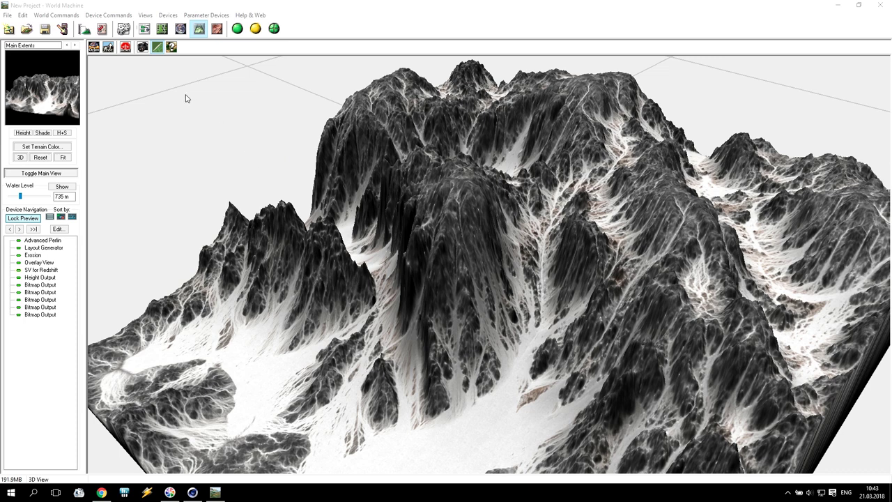
{"action": "left_click", "coordinate": [84, 29]}
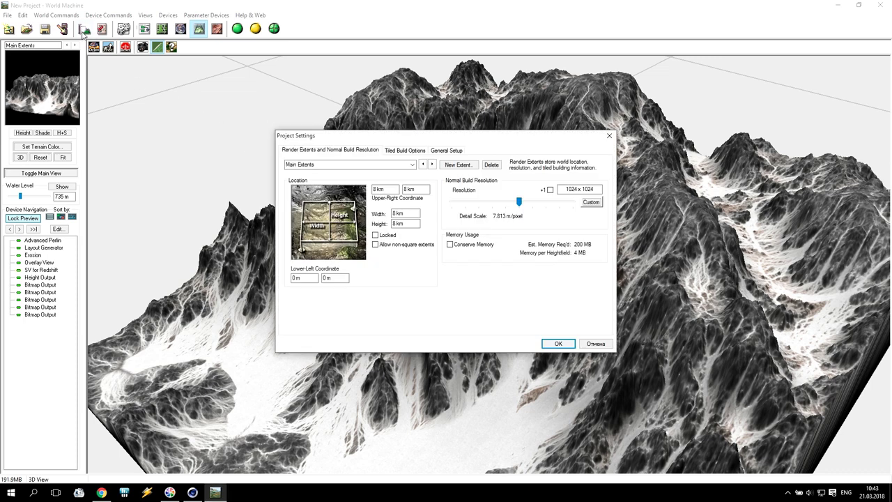
{"action": "left_click", "coordinate": [565, 189]}
{"action": "double_click", "coordinate": [565, 189]}
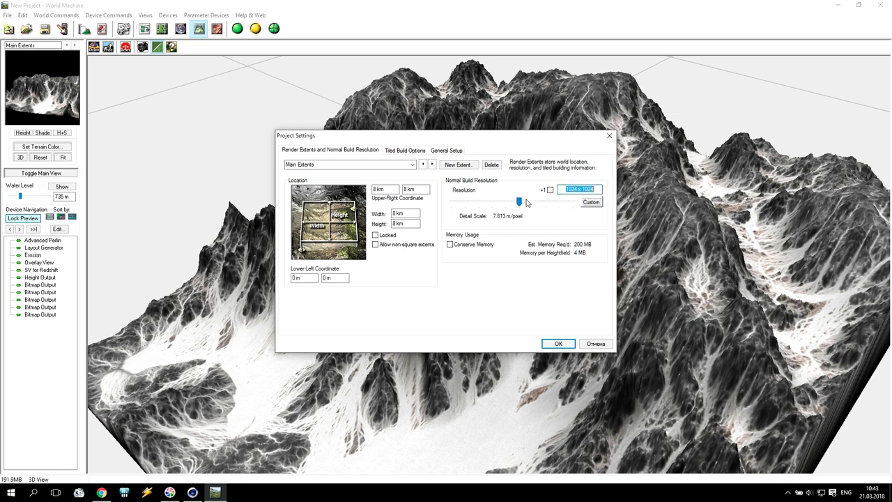
{"action": "left_click_drag", "start_coordinate": [519, 202], "coordinate": [560, 202]}
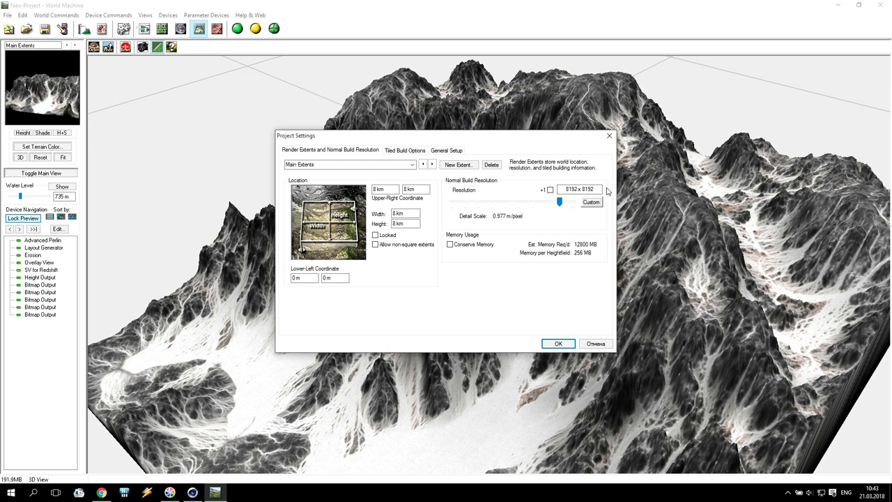
{"action": "left_click_drag", "start_coordinate": [560, 202], "coordinate": [575, 204]}
{"action": "left_click_drag", "start_coordinate": [574, 202], "coordinate": [559, 207]}
{"action": "left_click", "coordinate": [566, 189]}
{"action": "left_click_drag", "start_coordinate": [565, 188], "coordinate": [600, 189]}
{"action": "left_click_drag", "start_coordinate": [534, 140], "coordinate": [431, 108]}
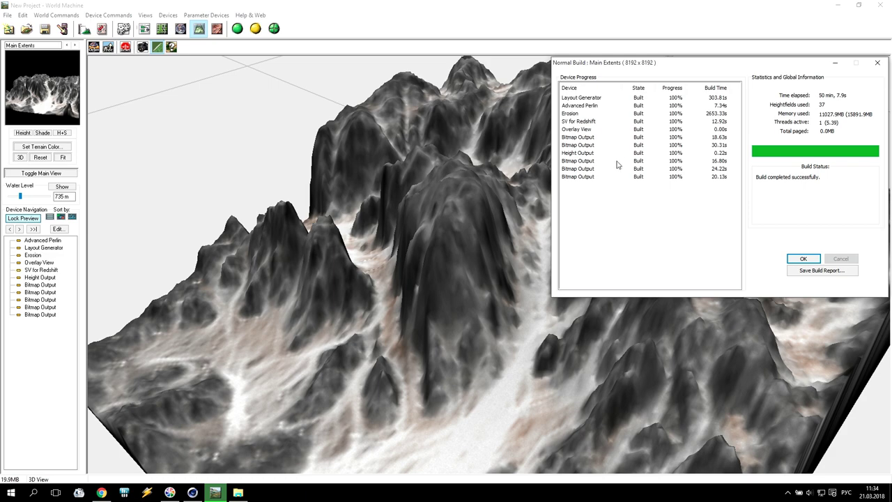
- Dismiss the finished build report and orbit in to inspect the high-resolution peaks
{"action": "left_click", "coordinate": [807, 259]}
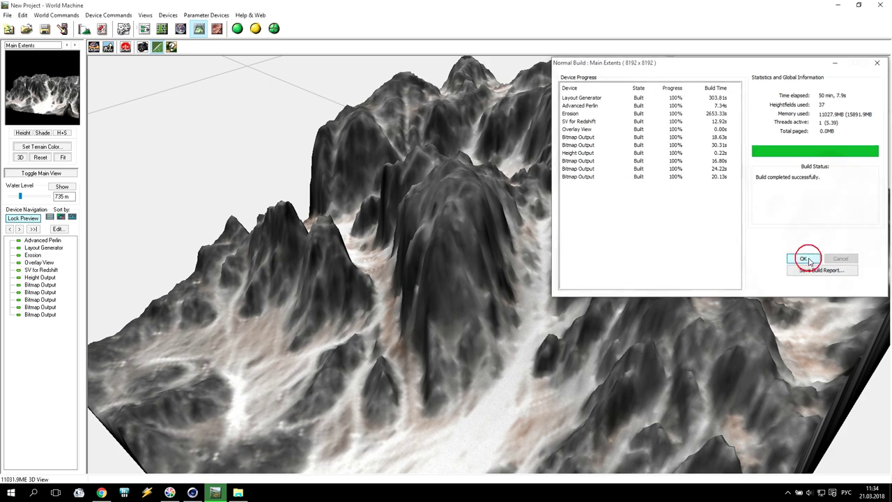
{"action": "mouse_move", "coordinate": [556, 297]}
{"action": "left_mouse_down"}
{"action": "mouse_move", "coordinate": [451, 361]}
{"action": "mouse_move", "coordinate": [510, 352]}
{"action": "mouse_move", "coordinate": [547, 295]}
{"action": "mouse_move", "coordinate": [400, 366]}
{"action": "mouse_move", "coordinate": [613, 317]}
{"action": "mouse_move", "coordinate": [309, 318]}
{"action": "mouse_move", "coordinate": [442, 263]}
{"action": "mouse_move", "coordinate": [405, 287]}
{"action": "mouse_move", "coordinate": [472, 293]}
{"action": "mouse_move", "coordinate": [344, 342]}
{"action": "mouse_move", "coordinate": [329, 308]}
{"action": "mouse_move", "coordinate": [457, 265]}
{"action": "mouse_move", "coordinate": [438, 318]}
{"action": "mouse_move", "coordinate": [338, 333]}
{"action": "mouse_move", "coordinate": [348, 320]}
{"action": "mouse_move", "coordinate": [342, 290]}
{"action": "mouse_move", "coordinate": [398, 276]}
{"action": "left_mouse_up"}
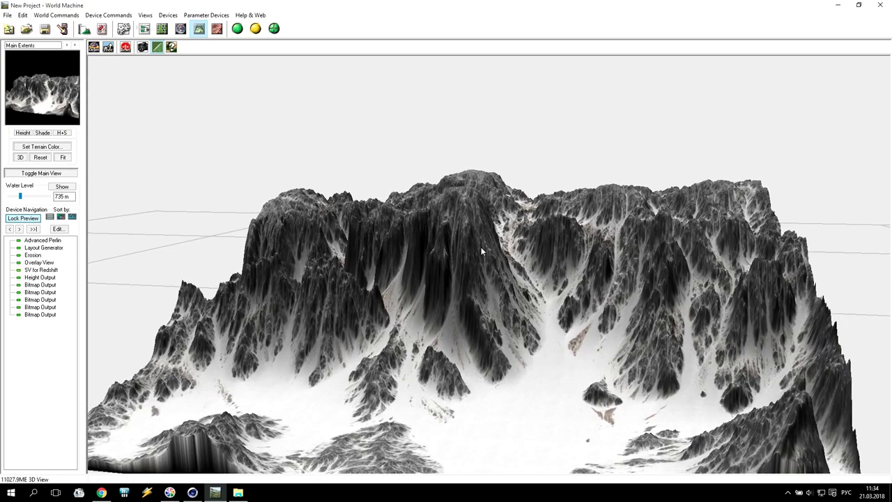
{"action": "left_click_drag", "start_coordinate": [475, 293], "coordinate": [445, 350]}
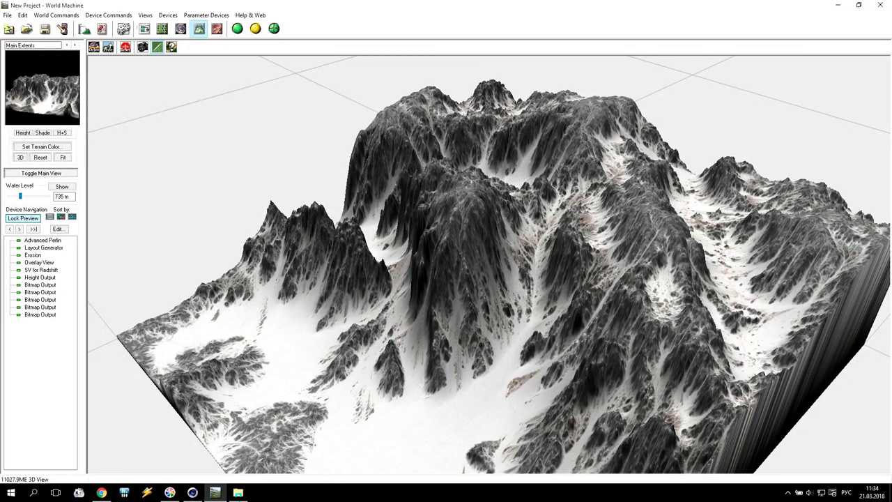
- Reopen World Machine Out and check the sizes of Depos.png and Diffuse.png
{"action": "left_click", "coordinate": [238, 492]}
{"action": "left_click", "coordinate": [366, 206]}
{"action": "left_click", "coordinate": [410, 235]}
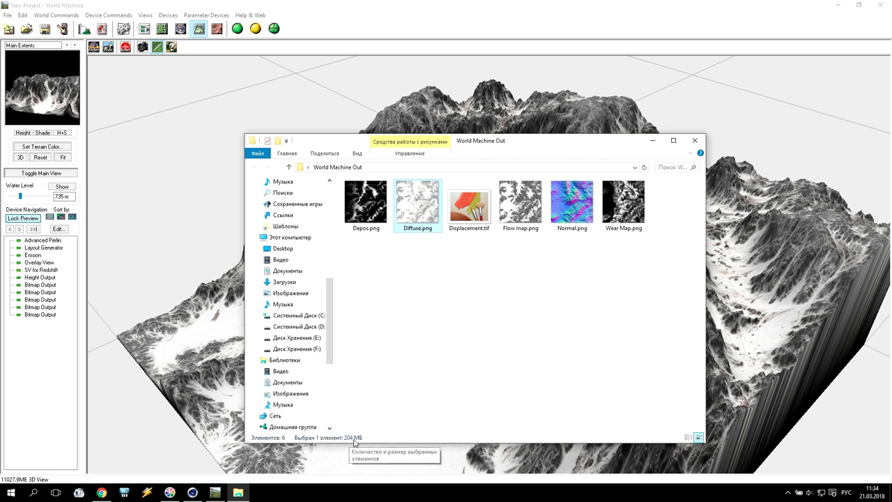
- Check the file sizes of Displacement.tif, Flow map.png, Normal.png and Wear Map.png
{"action": "left_click", "coordinate": [473, 208]}
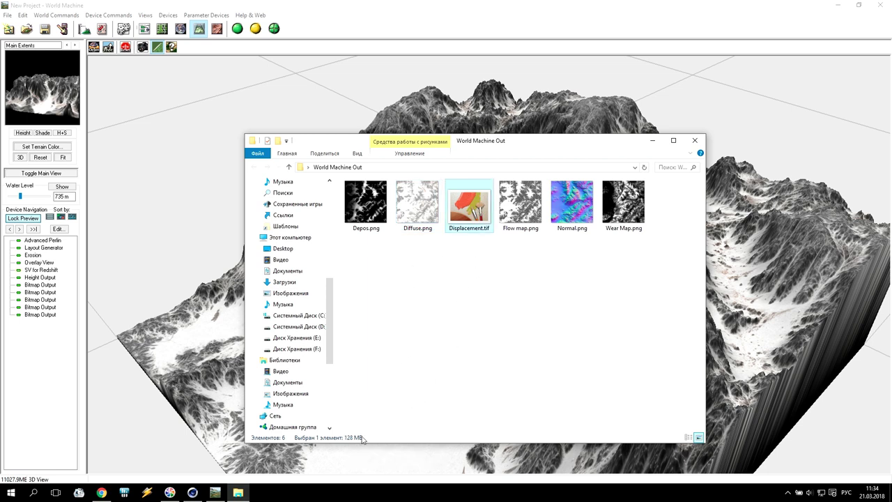
{"action": "left_click", "coordinate": [521, 208]}
{"action": "left_click", "coordinate": [571, 208]}
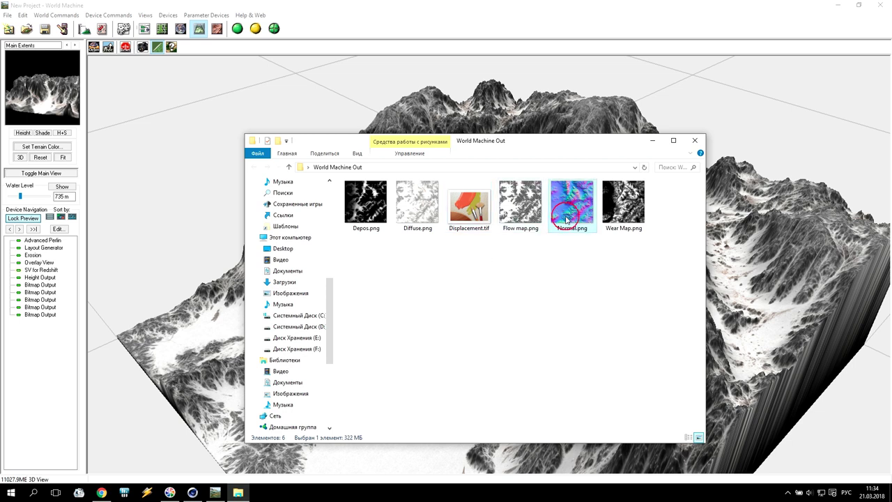
{"action": "left_click", "coordinate": [630, 204]}
{"action": "left_click", "coordinate": [352, 217]}
{"action": "left_click_drag", "start_coordinate": [352, 277], "coordinate": [638, 179]}
{"action": "left_click", "coordinate": [394, 279]}
- Create a new folder named Tutorial inside World Machine Out
{"action": "right_click", "coordinate": [393, 298]}
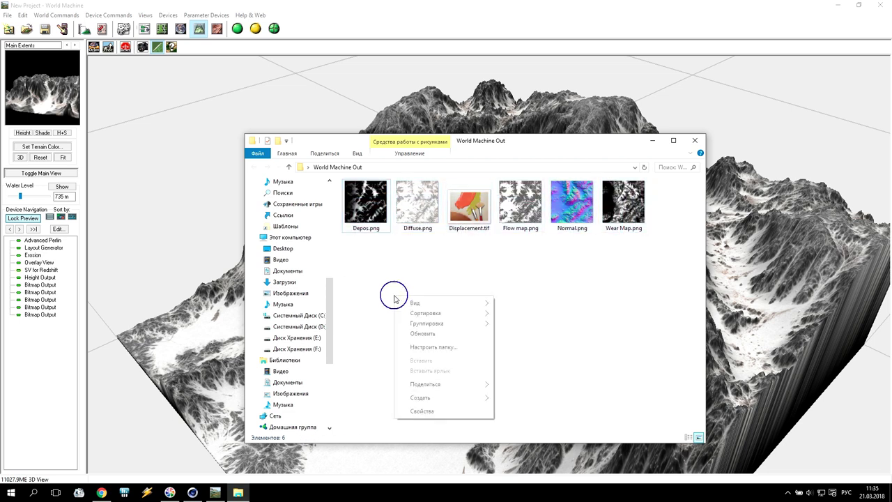
{"action": "mouse_move", "coordinate": [425, 397]}
{"action": "left_click", "coordinate": [507, 393]}
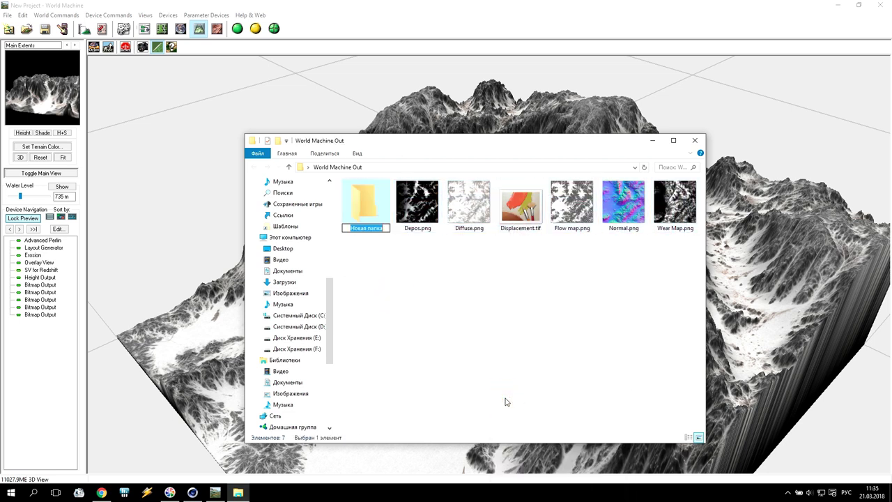
{"action": "type", "text": "Егещкшфд"}
{"action": "key", "text": "BackSpace"}
{"action": "key", "text": "BackSpace"}
{"action": "key", "text": "BackSpace"}
{"action": "key", "text": "BackSpace"}
{"action": "key", "text": "BackSpace"}
{"action": "key", "text": "BackSpace"}
{"action": "key", "text": "BackSpace"}
{"action": "key", "text": "BackSpace"}
{"action": "key", "text": "alt+shift"}
{"action": "type", "text": "Tutorial"}
{"action": "left_click", "coordinate": [440, 263]}
- Move all six exported maps into the Tutorial folder and minimise Explorer
{"action": "left_click_drag", "start_coordinate": [407, 254], "coordinate": [681, 180]}
{"action": "left_click_drag", "start_coordinate": [430, 208], "coordinate": [366, 202]}
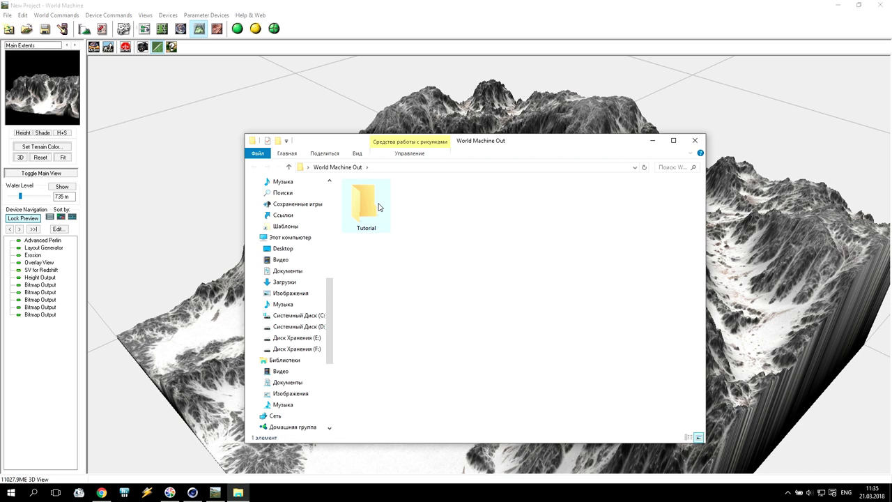
{"action": "left_click", "coordinate": [653, 142]}
- In Device Workview, reposition the SV for Redshift and Overlay View nodes
{"action": "left_click", "coordinate": [144, 28]}
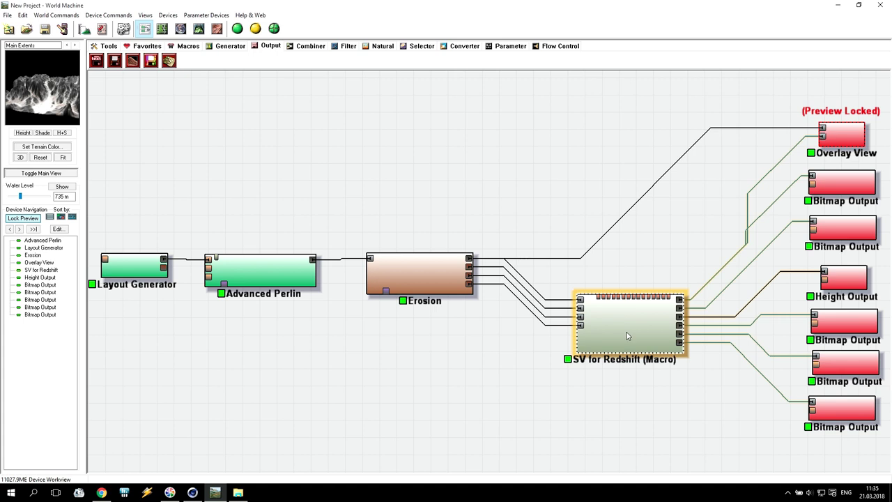
{"action": "left_click_drag", "start_coordinate": [567, 281], "coordinate": [688, 370]}
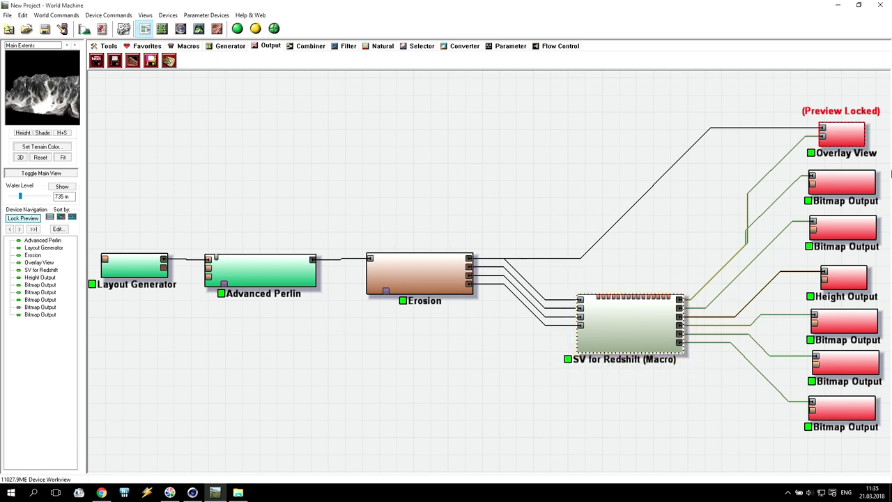
{"action": "left_click_drag", "start_coordinate": [842, 135], "coordinate": [850, 127]}
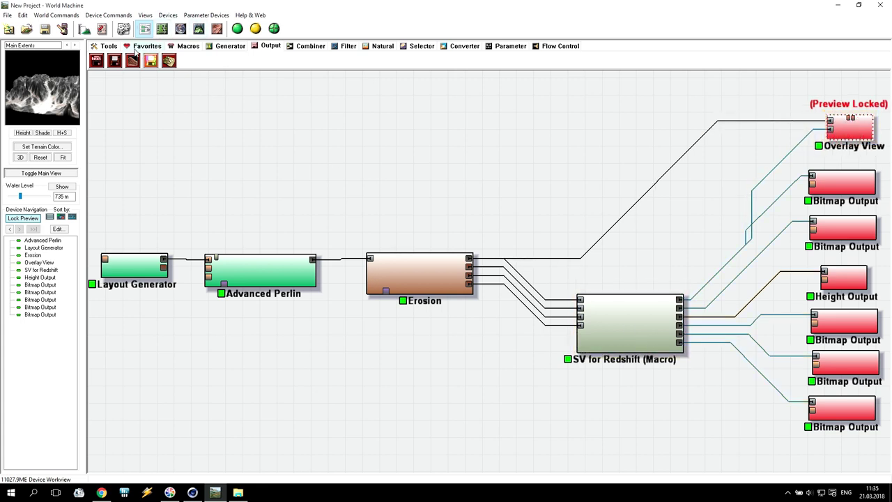
{"action": "mouse_move", "coordinate": [630, 326]}
{"action": "left_mouse_down"}
{"action": "mouse_move", "coordinate": [596, 329]}
{"action": "mouse_move", "coordinate": [614, 325]}
{"action": "left_mouse_up"}
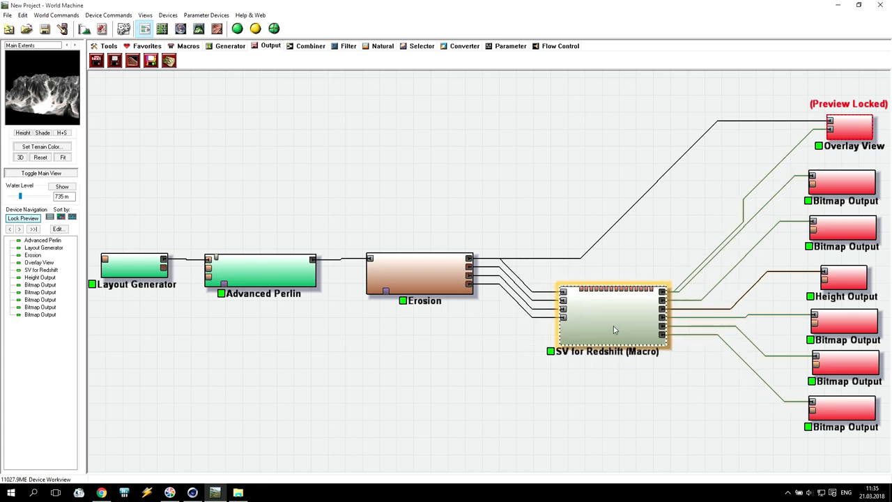
- Lower the build resolution to 1024 x 1024 and return to the 3D view
{"action": "left_click", "coordinate": [85, 27]}
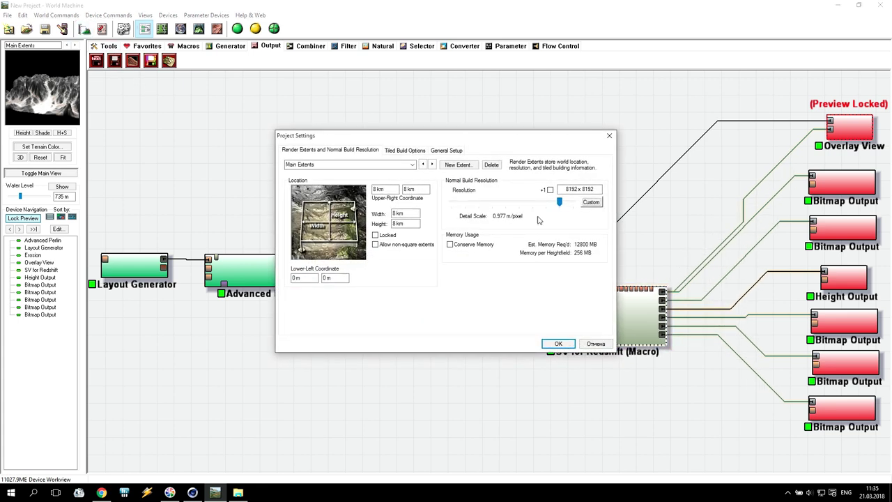
{"action": "left_click_drag", "start_coordinate": [558, 202], "coordinate": [524, 206]}
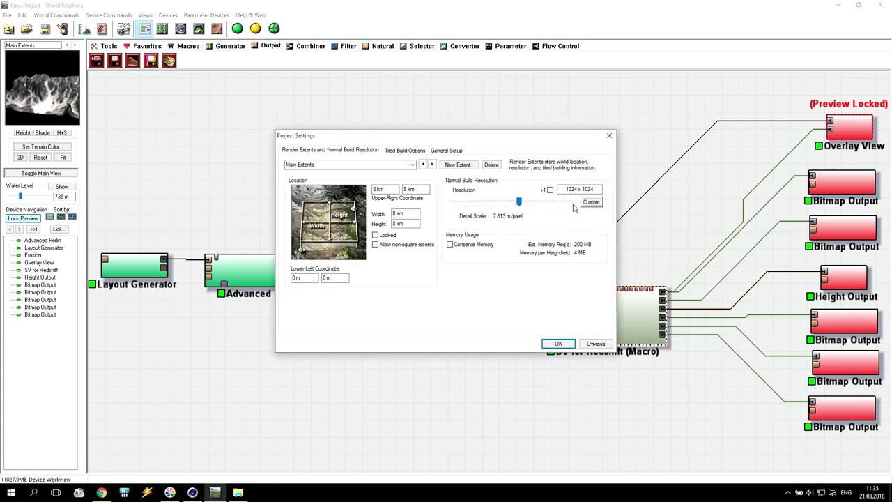
{"action": "left_click", "coordinate": [562, 344]}
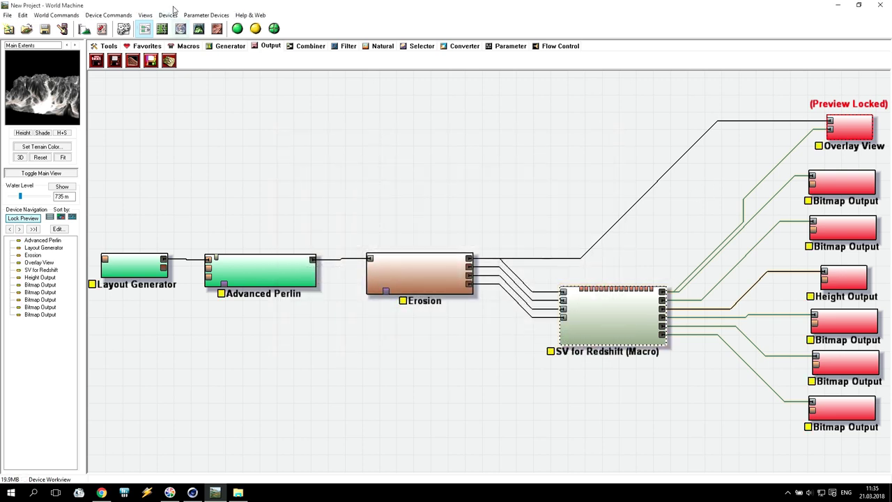
{"action": "left_click", "coordinate": [200, 28]}
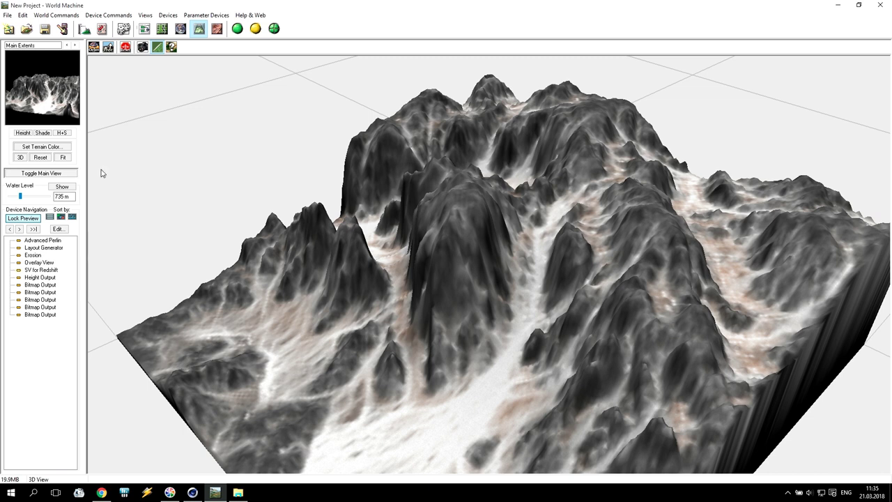
- Lock the preview on the SV for Redshift device and open its settings
{"action": "left_click", "coordinate": [28, 219]}
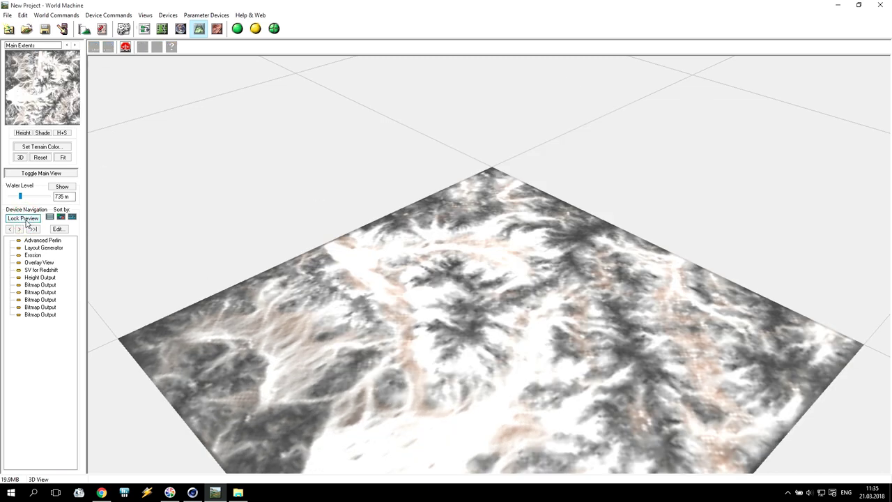
{"action": "left_click", "coordinate": [43, 264]}
{"action": "left_click", "coordinate": [31, 220]}
{"action": "double_click", "coordinate": [41, 270]}
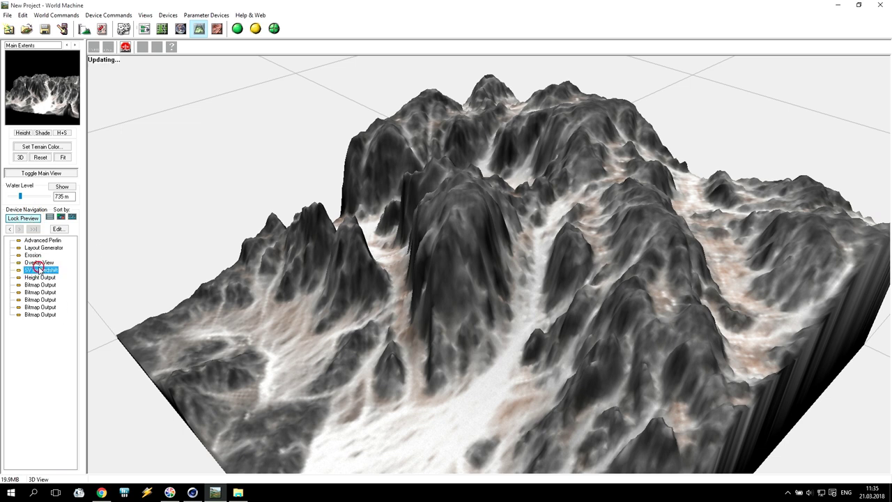
{"action": "left_click_drag", "start_coordinate": [414, 128], "coordinate": [188, 69]}
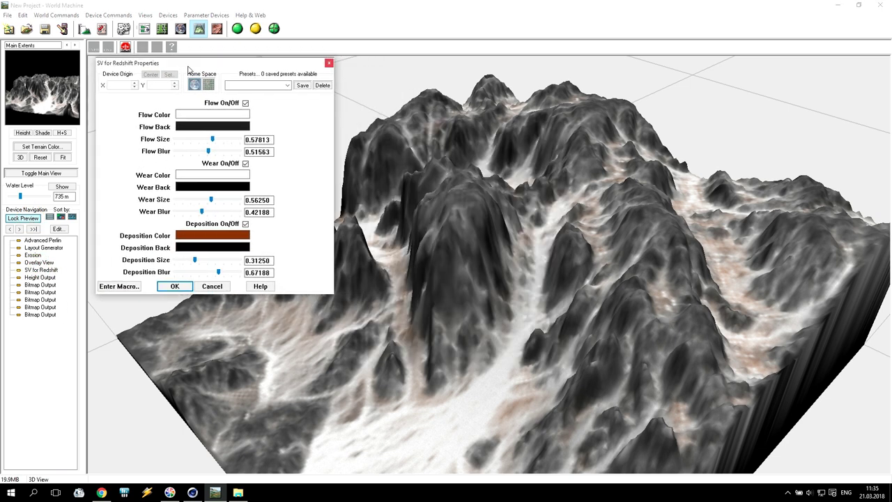
- Set the flow colour to green and the flow background to dark teal
{"action": "left_click", "coordinate": [223, 115]}
{"action": "left_click", "coordinate": [244, 117]}
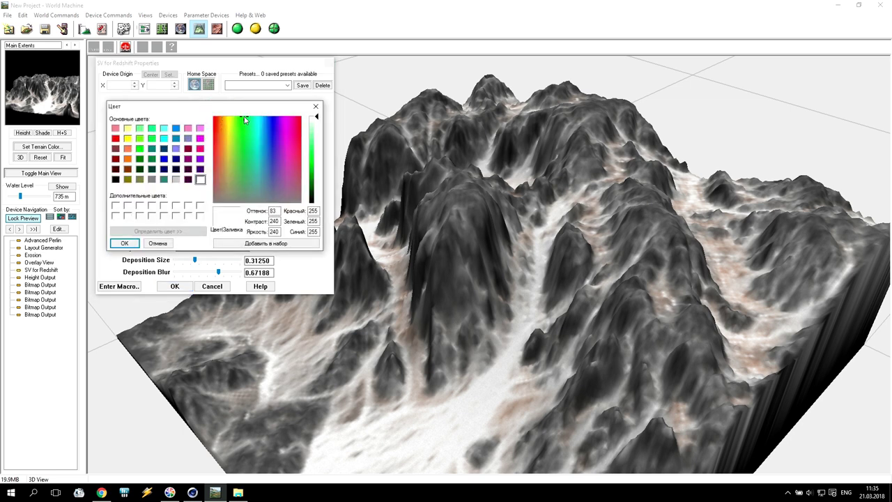
{"action": "left_click", "coordinate": [140, 159]}
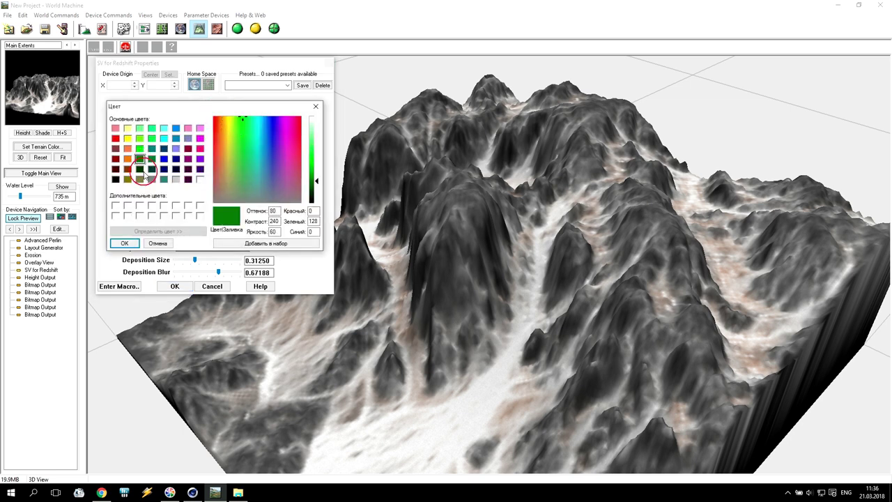
{"action": "left_click", "coordinate": [124, 243]}
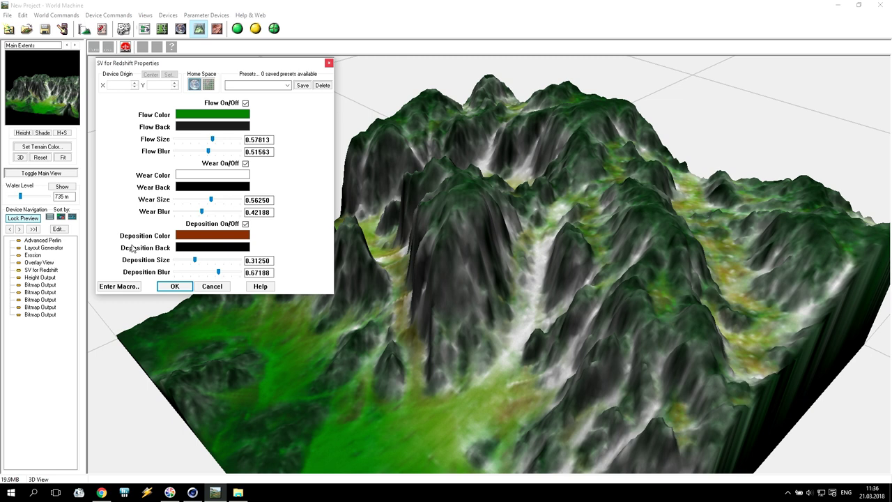
{"action": "left_click", "coordinate": [208, 128]}
{"action": "left_click", "coordinate": [152, 169]}
{"action": "left_click", "coordinate": [126, 244]}
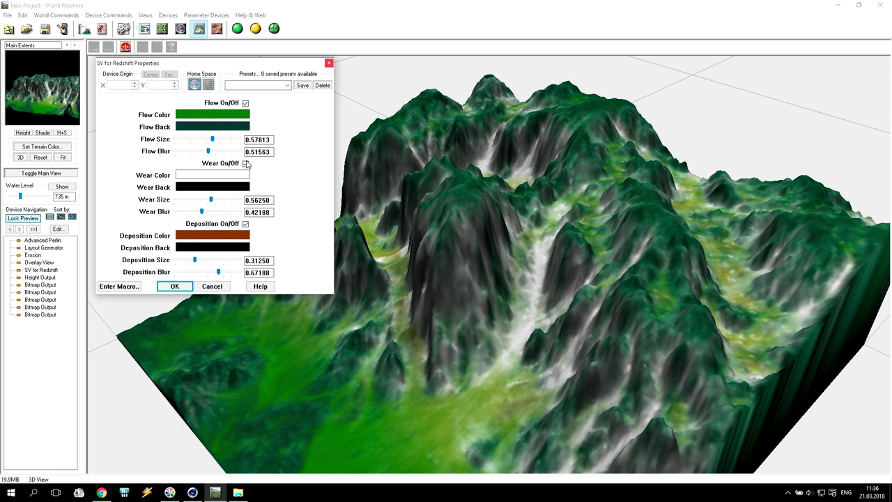
- Turn wear off, set deposition to size 0.51563 and blur 0.14063, and apply
{"action": "left_click", "coordinate": [245, 167]}
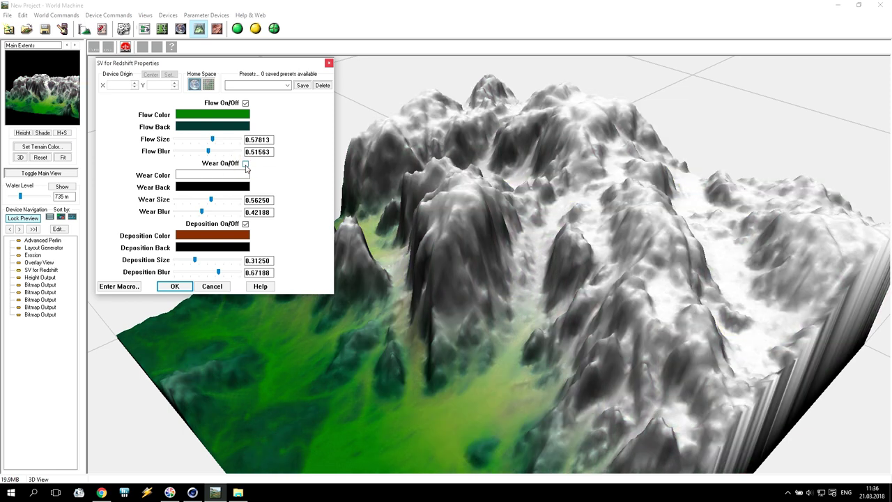
{"action": "left_click_drag", "start_coordinate": [212, 200], "coordinate": [190, 201]}
{"action": "left_click_drag", "start_coordinate": [199, 201], "coordinate": [179, 216]}
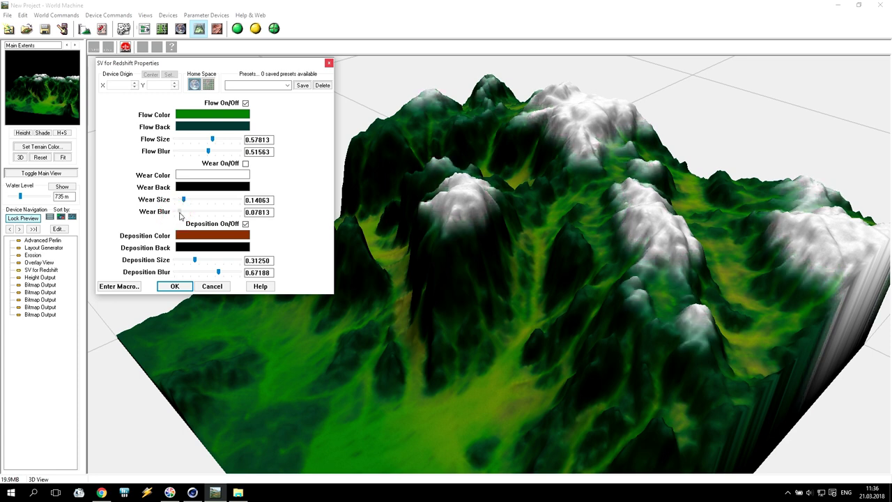
{"action": "left_click", "coordinate": [246, 224]}
{"action": "left_click_drag", "start_coordinate": [196, 260], "coordinate": [174, 272]}
{"action": "left_click", "coordinate": [245, 224]}
{"action": "left_click_drag", "start_coordinate": [232, 263], "coordinate": [183, 272]}
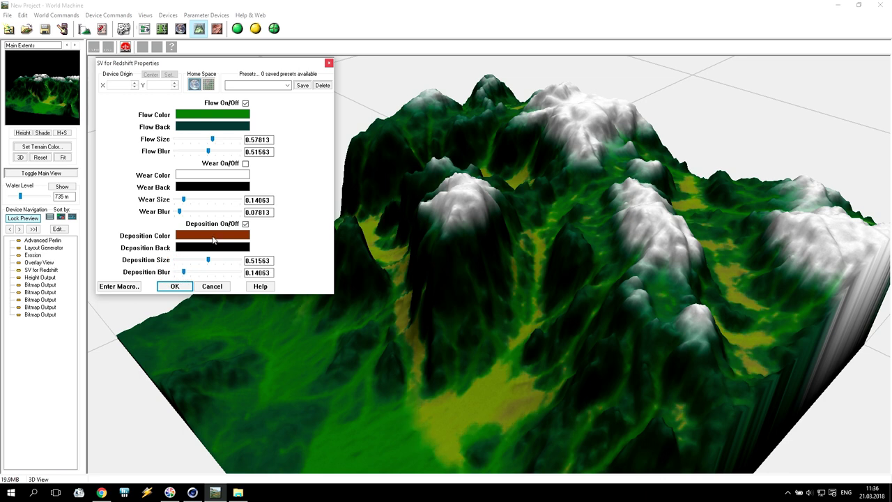
{"action": "left_click", "coordinate": [175, 287]}
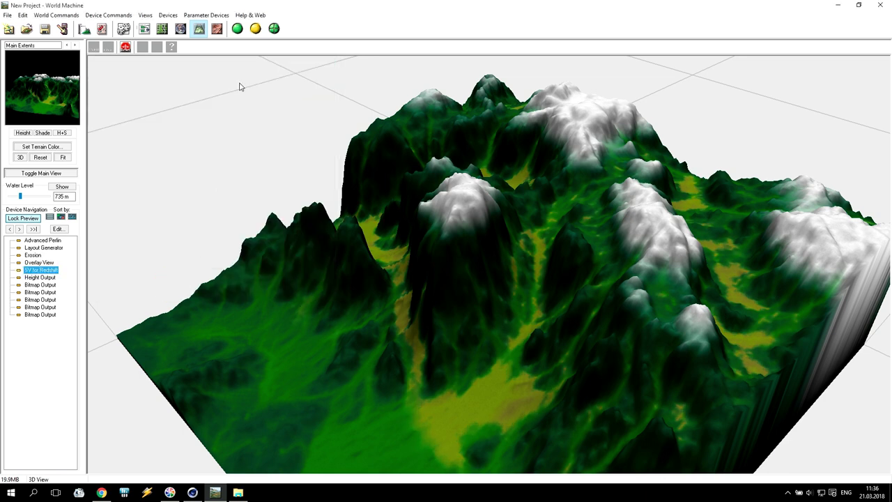
- Run a full 1024 × 1024 build of the green terrain and orbit closer from the front
{"action": "left_click", "coordinate": [238, 30]}
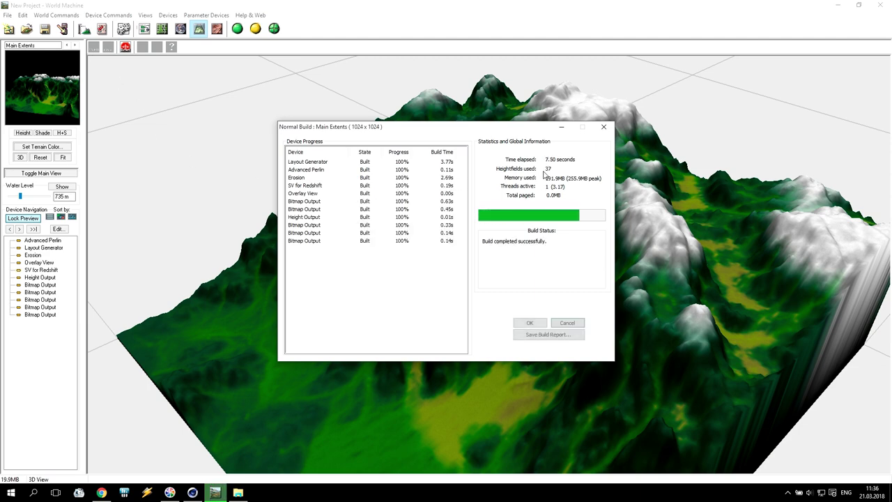
{"action": "left_click", "coordinate": [530, 322]}
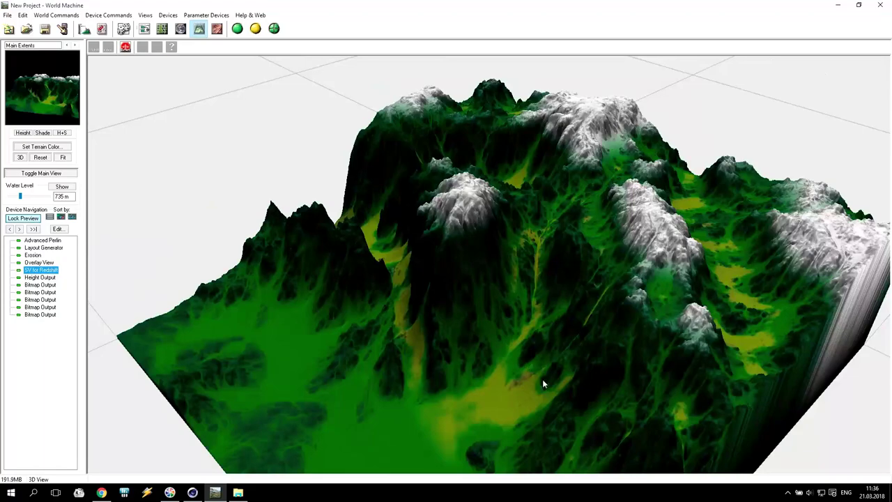
{"action": "left_click_drag", "start_coordinate": [542, 379], "coordinate": [283, 205]}
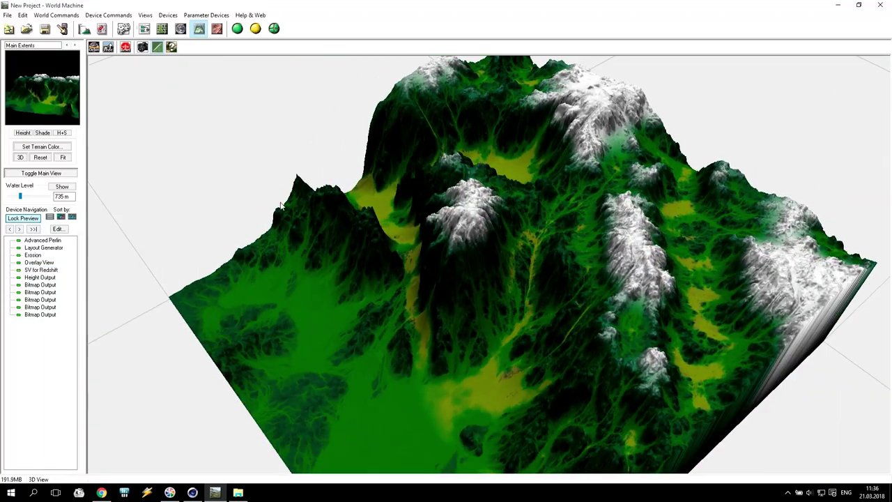
- In SV for Redshift properties, set Flow Color to orange and Flow Back to dark brown
{"action": "double_click", "coordinate": [45, 270]}
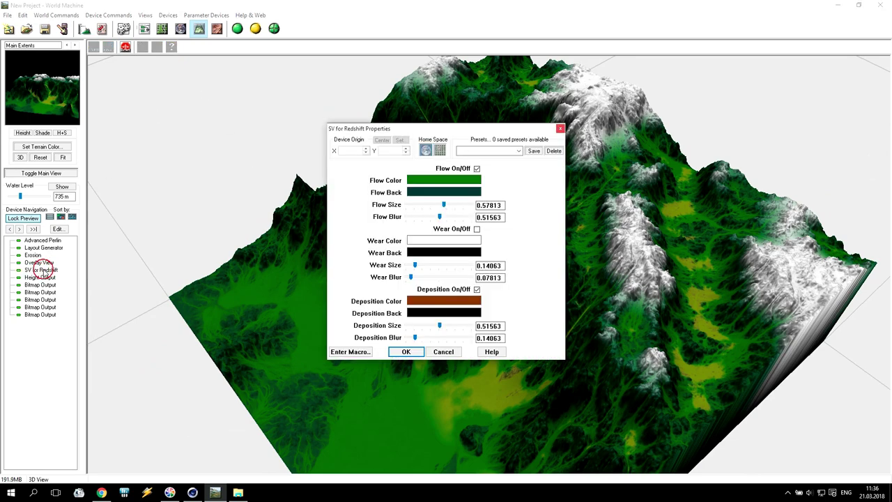
{"action": "left_click", "coordinate": [426, 180]}
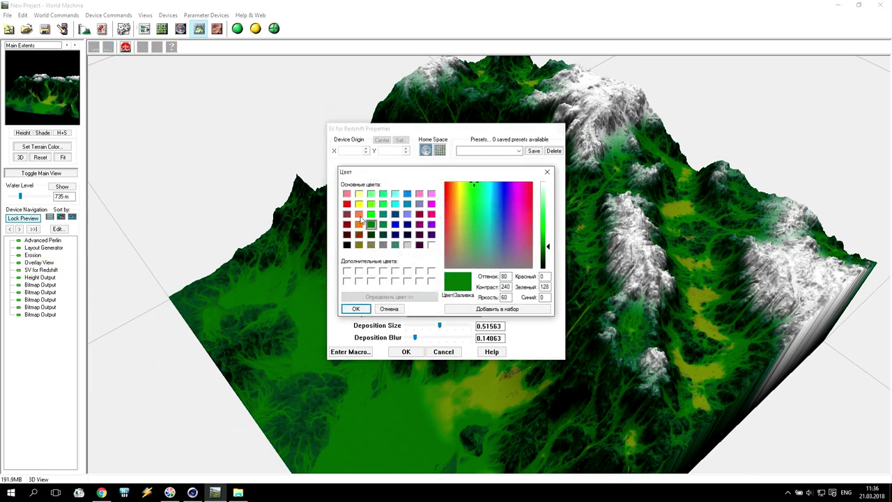
{"action": "left_click", "coordinate": [359, 218]}
{"action": "left_click", "coordinate": [356, 309]}
{"action": "left_click", "coordinate": [427, 197]}
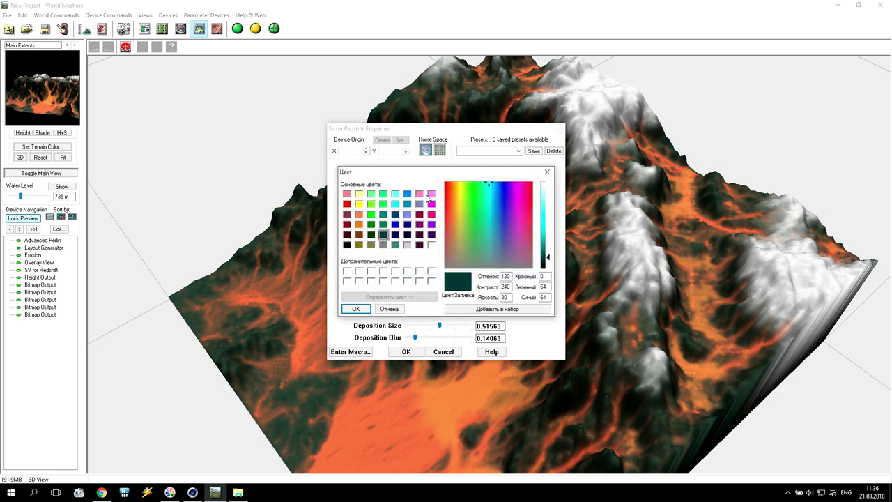
{"action": "left_click", "coordinate": [359, 235]}
{"action": "left_click", "coordinate": [551, 255]}
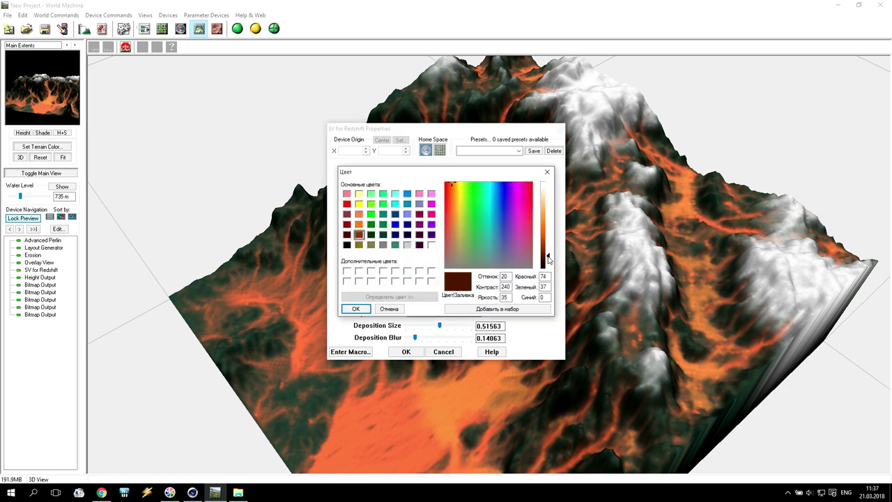
{"action": "left_click", "coordinate": [359, 310]}
- Make Wear Color dark green, turn Wear back on, and enlarge Wear Size
{"action": "left_click", "coordinate": [441, 244]}
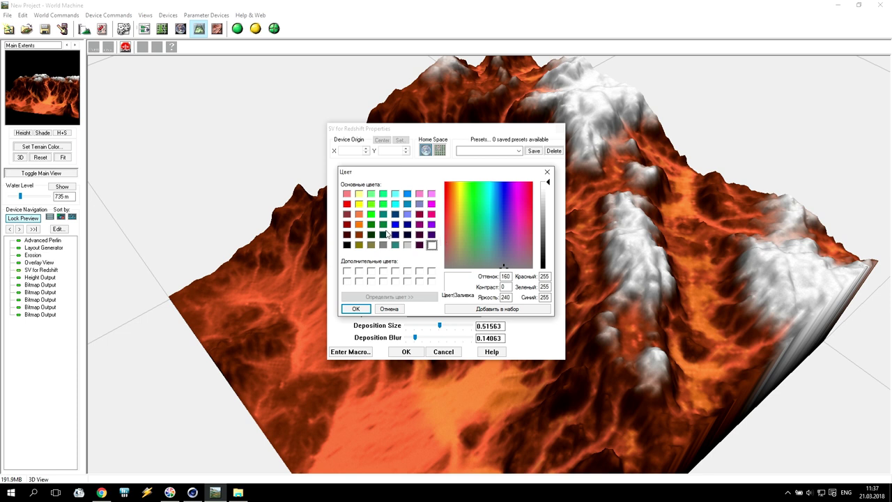
{"action": "left_click", "coordinate": [383, 235]}
{"action": "left_click", "coordinate": [371, 235]}
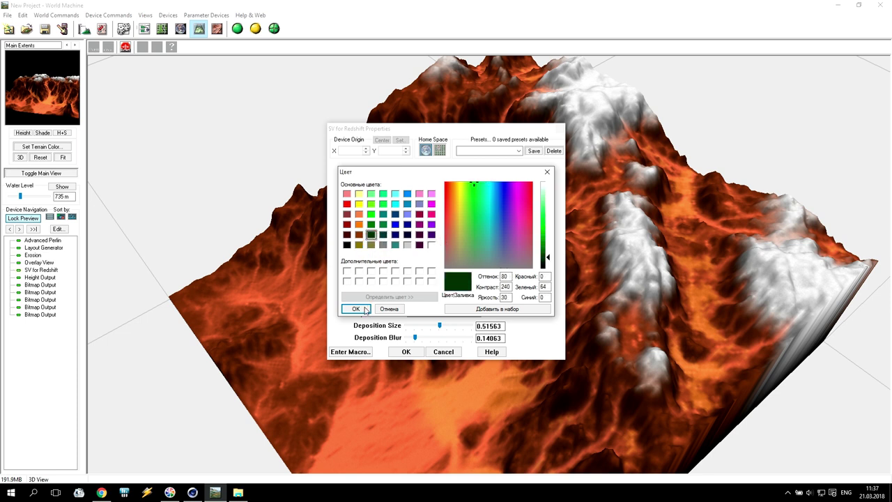
{"action": "left_click", "coordinate": [356, 309]}
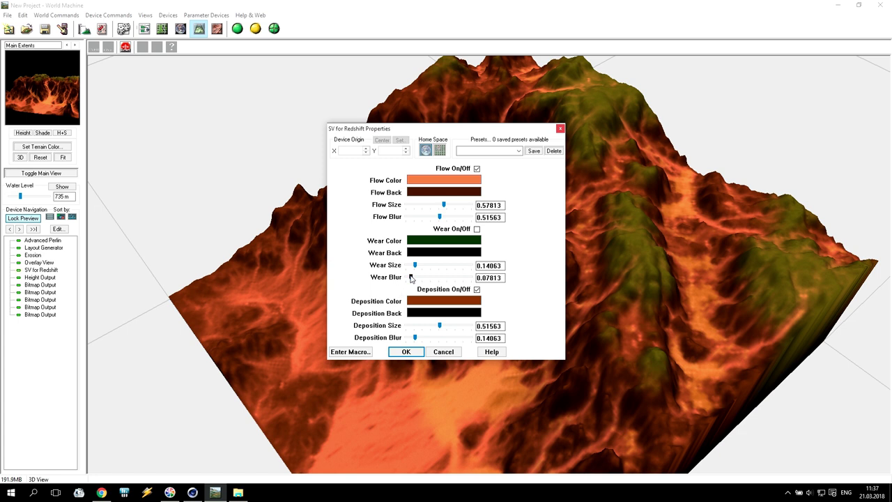
{"action": "left_click", "coordinate": [477, 229]}
{"action": "left_click_drag", "start_coordinate": [415, 266], "coordinate": [449, 265]}
- Set Deposition Color to light grey, apply the settings, and rebuild the terrain
{"action": "left_click", "coordinate": [426, 301]}
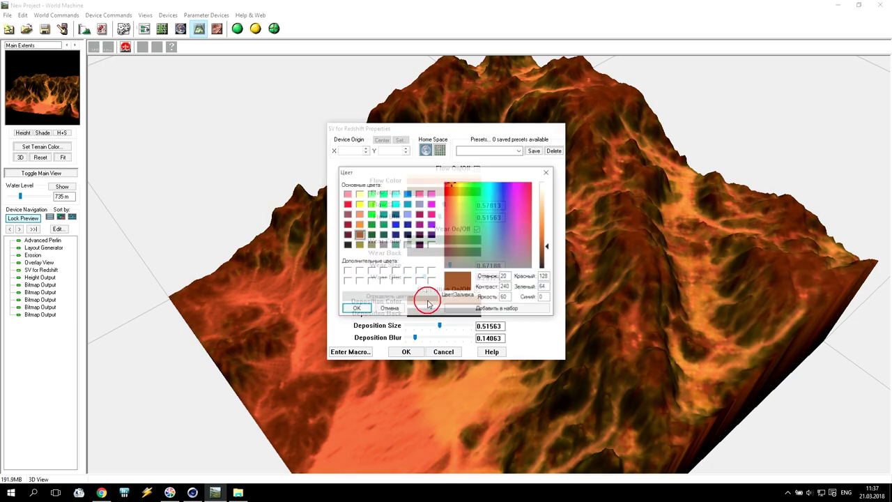
{"action": "left_click", "coordinate": [408, 245]}
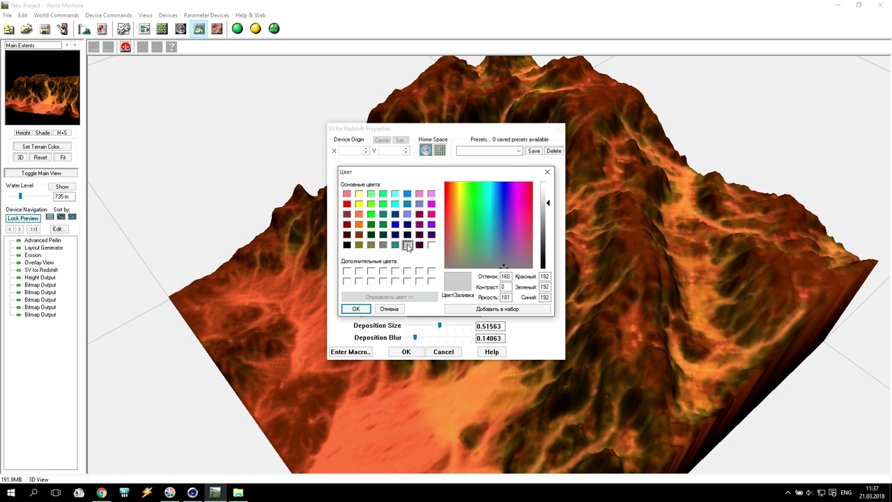
{"action": "left_click", "coordinate": [357, 309]}
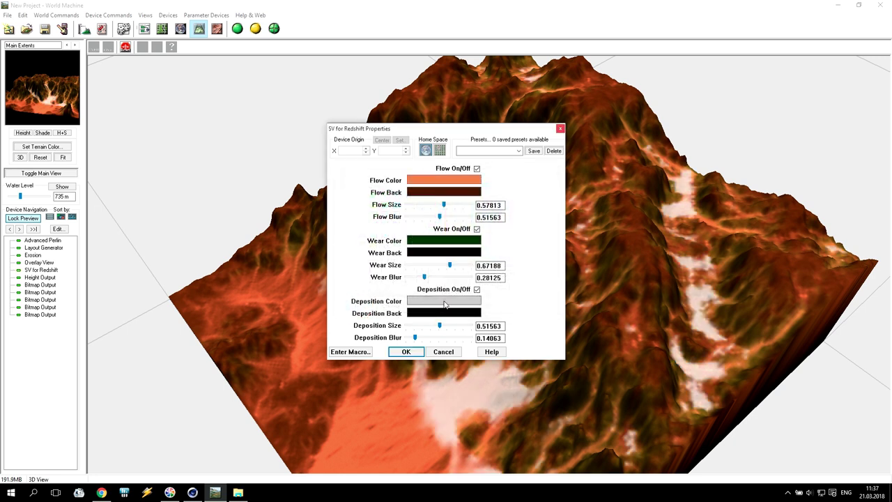
{"action": "left_click", "coordinate": [407, 352]}
{"action": "left_click", "coordinate": [237, 29]}
- Orbit and zoom around the built orange lava terrain to inspect its colouring
{"action": "left_click_drag", "start_coordinate": [558, 327], "coordinate": [474, 299]}
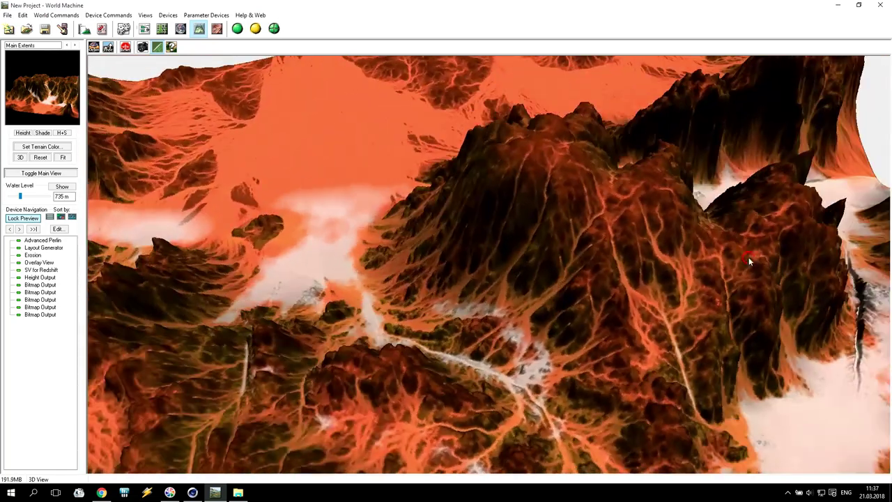
{"action": "left_click_drag", "start_coordinate": [750, 262], "coordinate": [723, 246]}
{"action": "left_click_drag", "start_coordinate": [871, 349], "coordinate": [811, 369]}
{"action": "left_click_drag", "start_coordinate": [784, 401], "coordinate": [807, 368]}
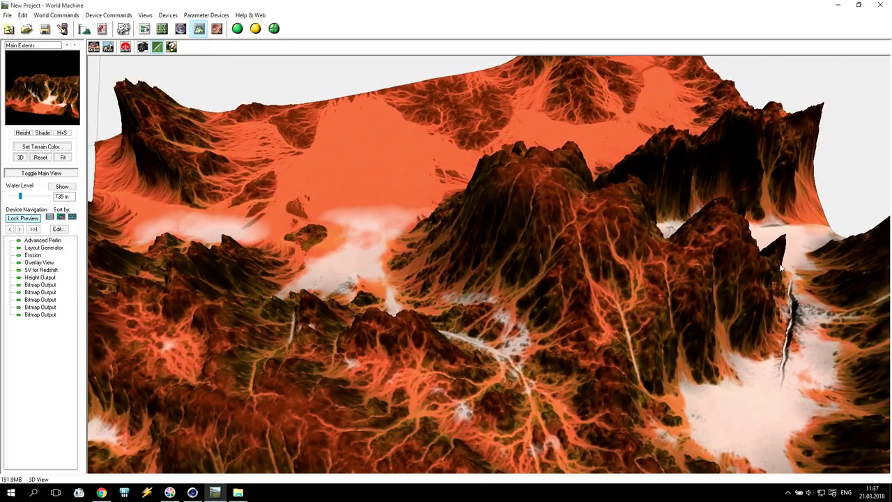
{"action": "left_click_drag", "start_coordinate": [331, 311], "coordinate": [501, 288]}
{"action": "scroll", "coordinate": [501, 288], "scroll_direction": "up", "scroll_amount": 3}
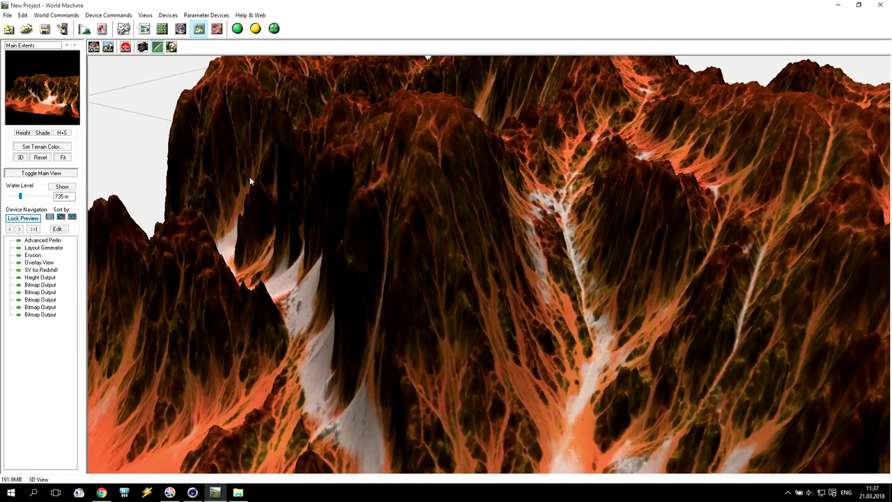
- Reopen the SV for Redshift properties and go into the Presets combo box
{"action": "double_click", "coordinate": [52, 271]}
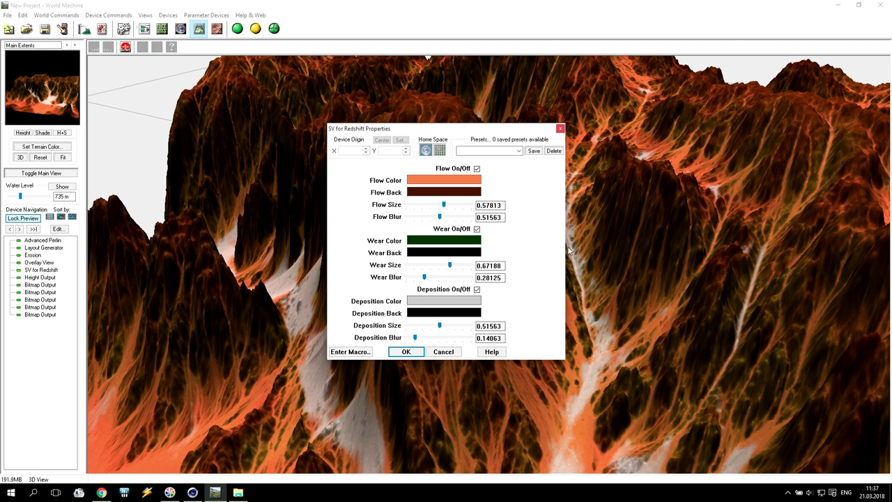
{"action": "left_click", "coordinate": [519, 150]}
{"action": "left_click", "coordinate": [519, 150]}
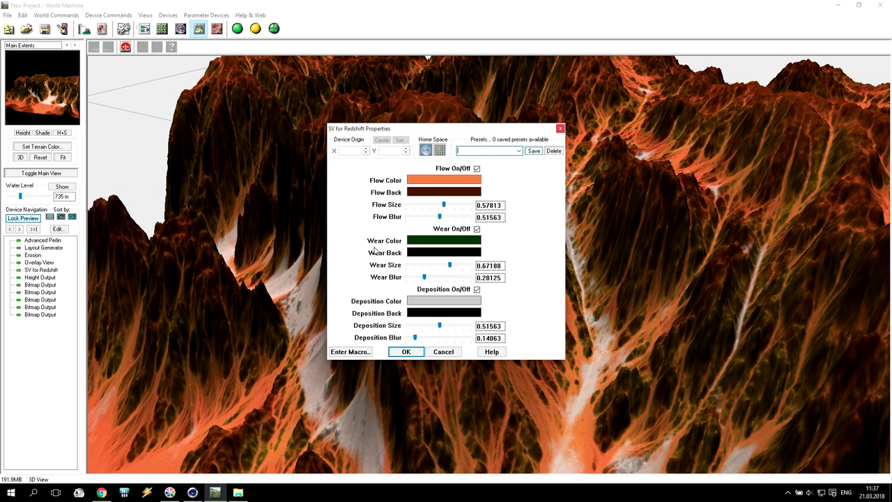
- Leave the SV for Redshift macro and show the Top-Level graph: Erosion through the macro into the outputs
{"action": "left_click", "coordinate": [339, 355]}
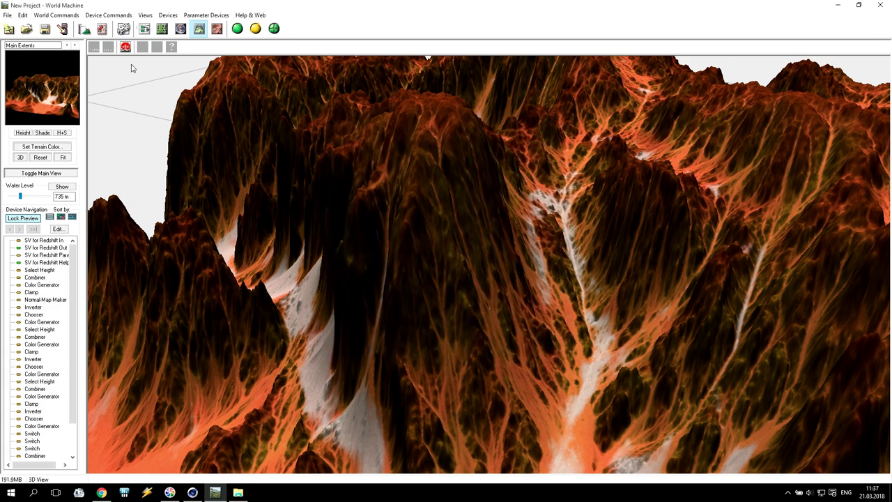
{"action": "left_click", "coordinate": [145, 28]}
{"action": "scroll", "coordinate": [513, 226], "scroll_direction": "down", "scroll_amount": 2}
{"action": "scroll", "coordinate": [360, 103], "scroll_direction": "up", "scroll_amount": 1}
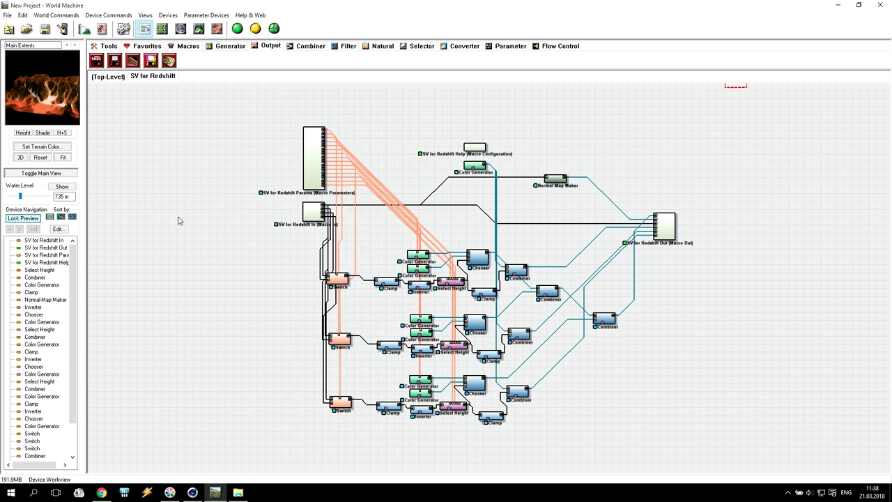
{"action": "left_click", "coordinate": [108, 77]}
{"action": "scroll", "coordinate": [584, 246], "scroll_direction": "down", "scroll_amount": 2}
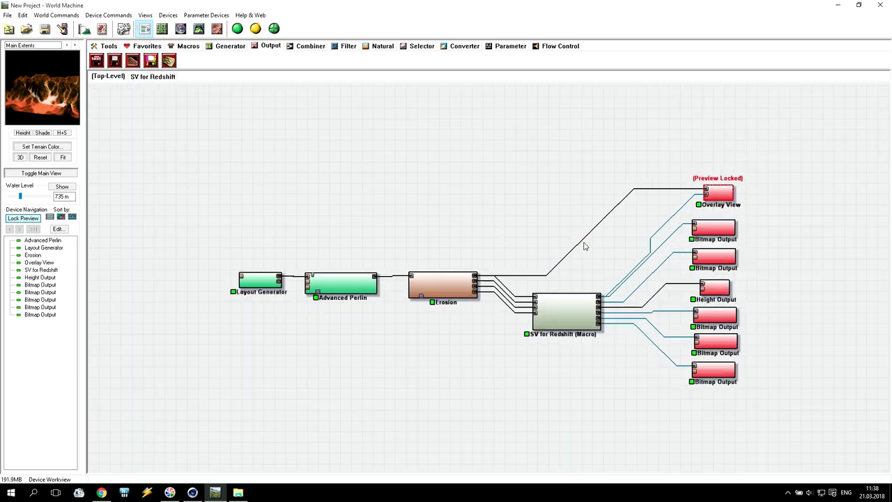
{"action": "scroll", "coordinate": [490, 225], "scroll_direction": "up", "scroll_amount": 1}
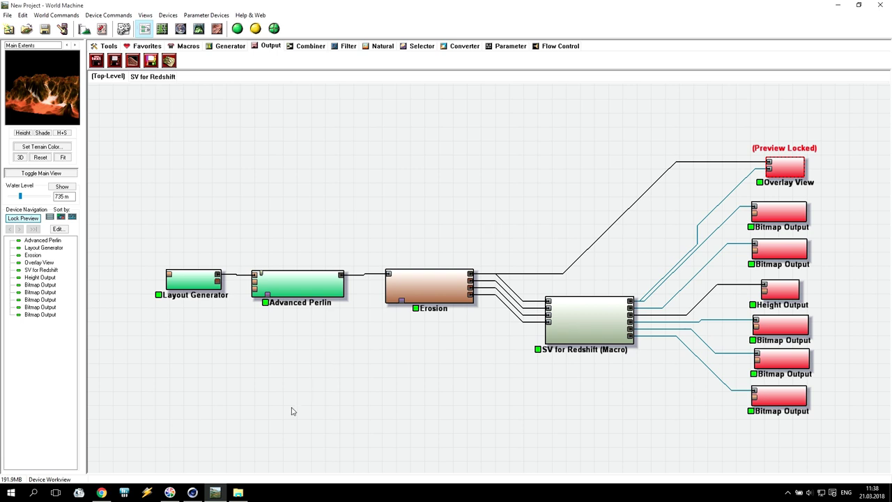
- Set the renderer to Redshift with 32 progressive passes
{"action": "left_click", "coordinate": [193, 493]}
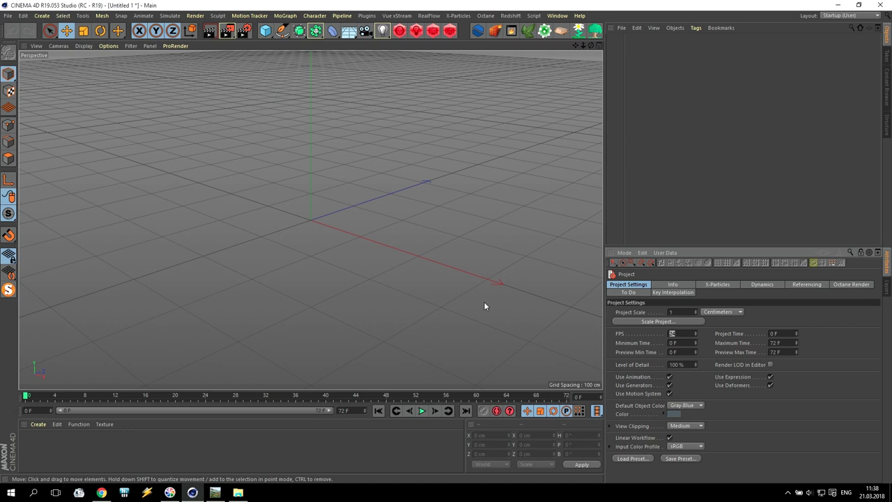
{"action": "left_click", "coordinate": [244, 31]}
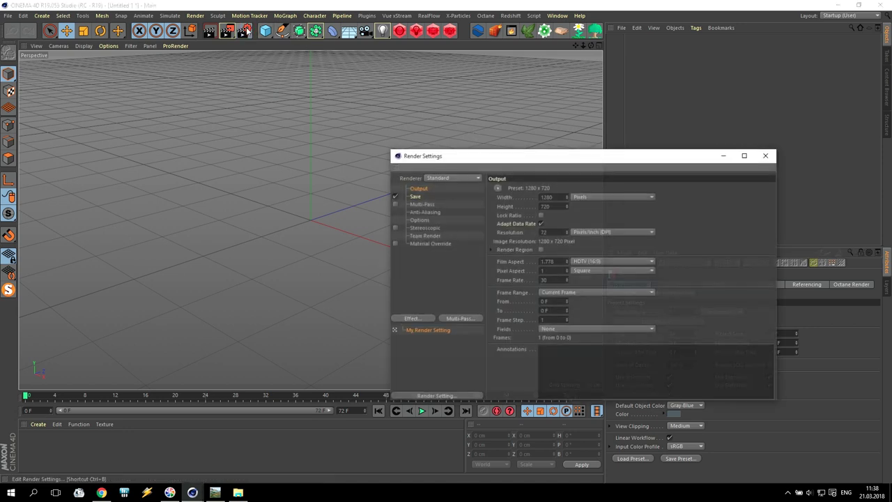
{"action": "left_click", "coordinate": [451, 178]}
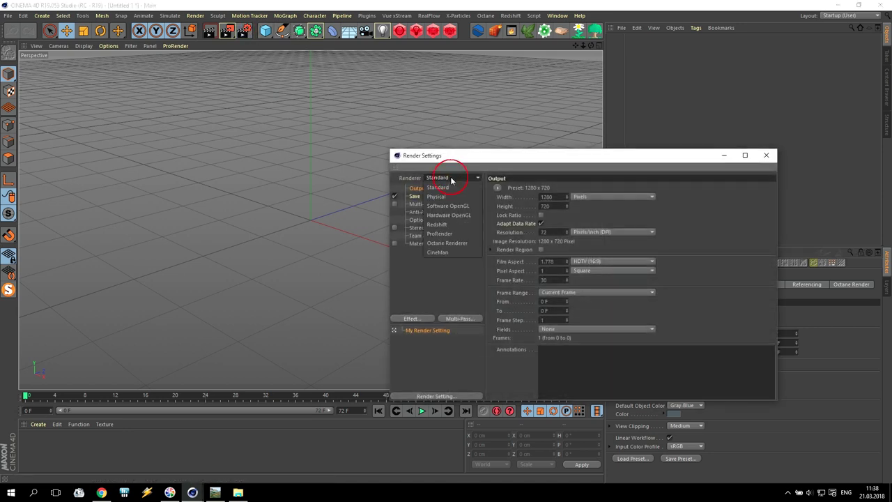
{"action": "left_click", "coordinate": [461, 225]}
{"action": "left_click", "coordinate": [420, 212]}
{"action": "left_click", "coordinate": [521, 244]}
{"action": "type", "text": "32"}
{"action": "key", "text": "Return"}
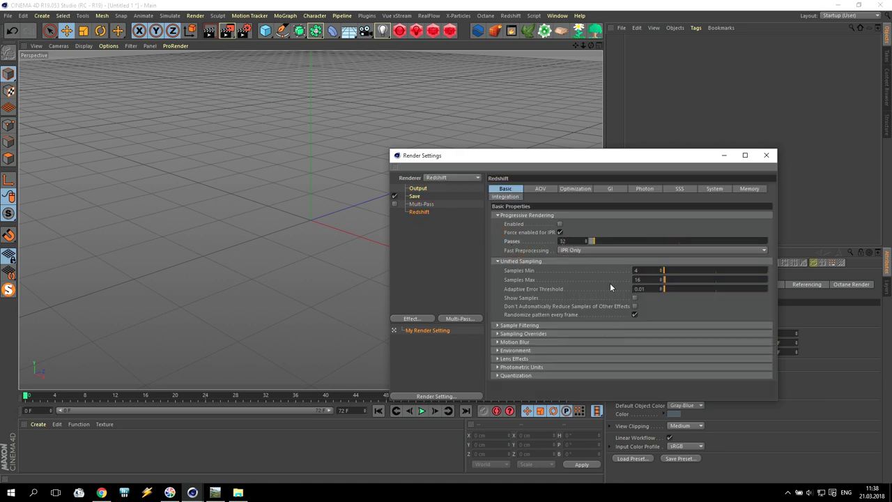
{"action": "left_click", "coordinate": [766, 155]}
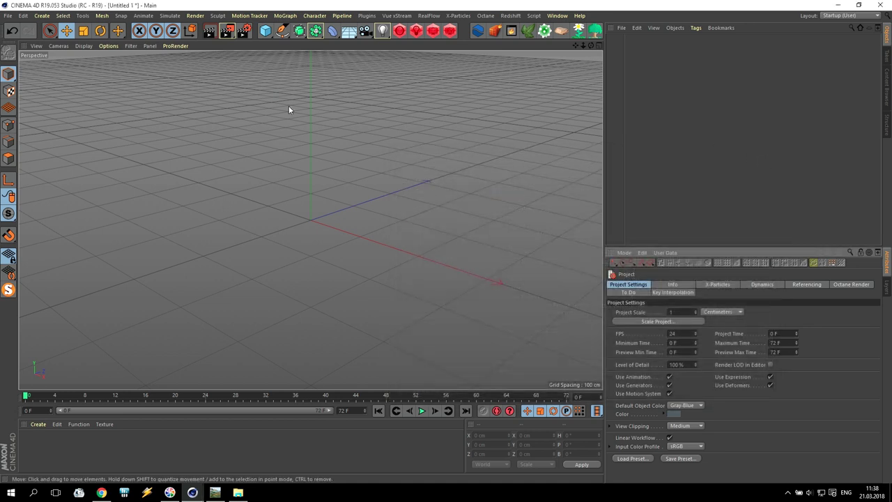
- Check the Redshift version (2.6.03) in Preferences under Renderer > Redshift
{"action": "left_click", "coordinate": [10, 16]}
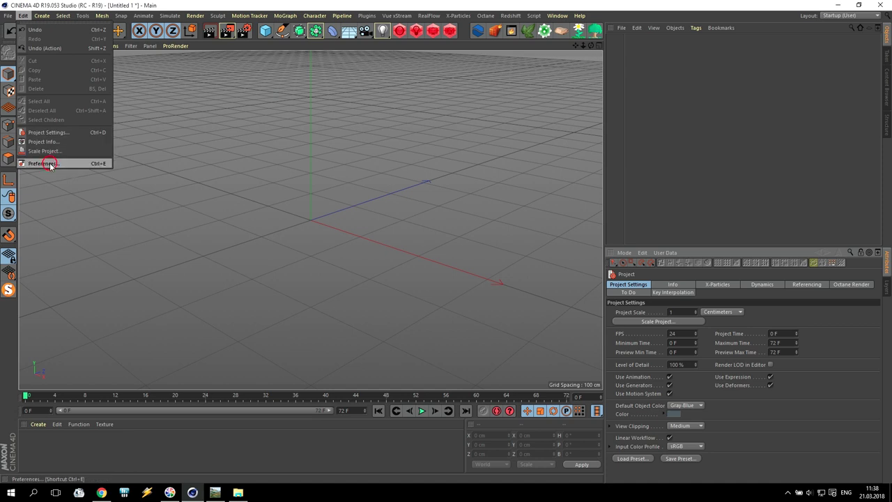
{"action": "left_click", "coordinate": [64, 128]}
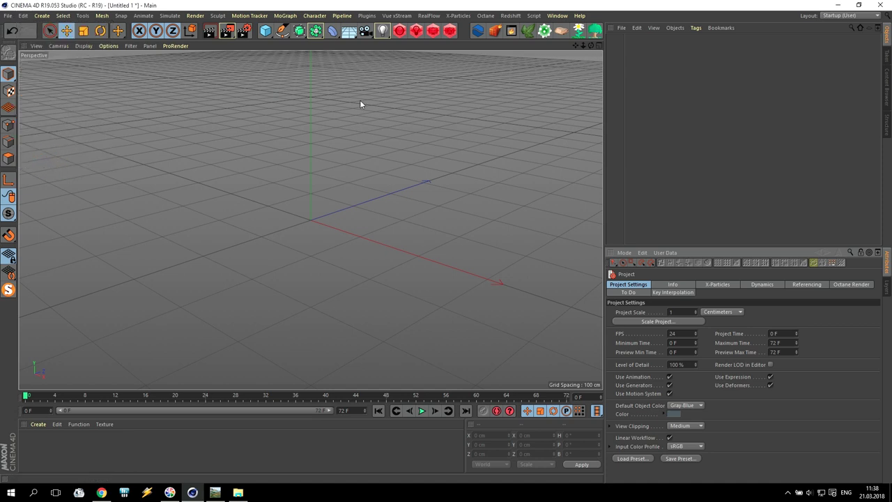
{"action": "key", "text": "ctrl+e"}
{"action": "left_click", "coordinate": [7, 143]}
{"action": "left_click", "coordinate": [27, 166]}
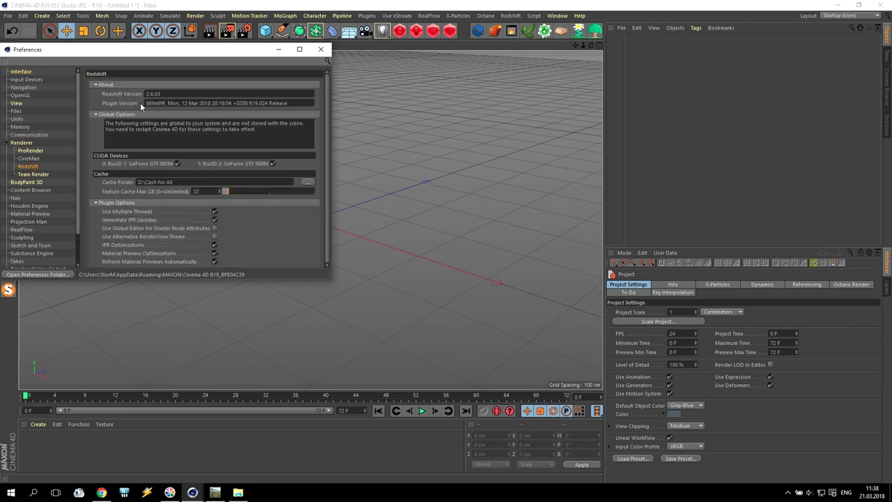
{"action": "double_click", "coordinate": [167, 91]}
{"action": "left_click", "coordinate": [320, 50]}
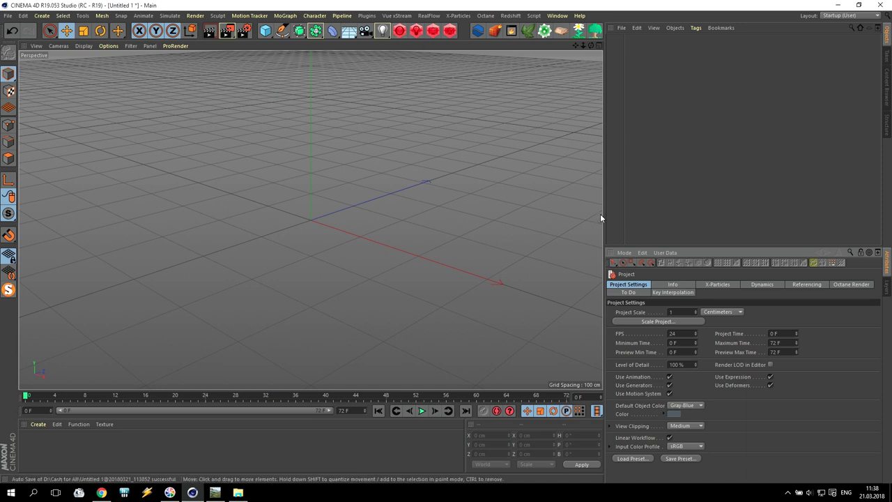
- Add a Plane sized 4000 × 4000 cm with 200 width and height segments
{"action": "left_click", "coordinate": [266, 30]}
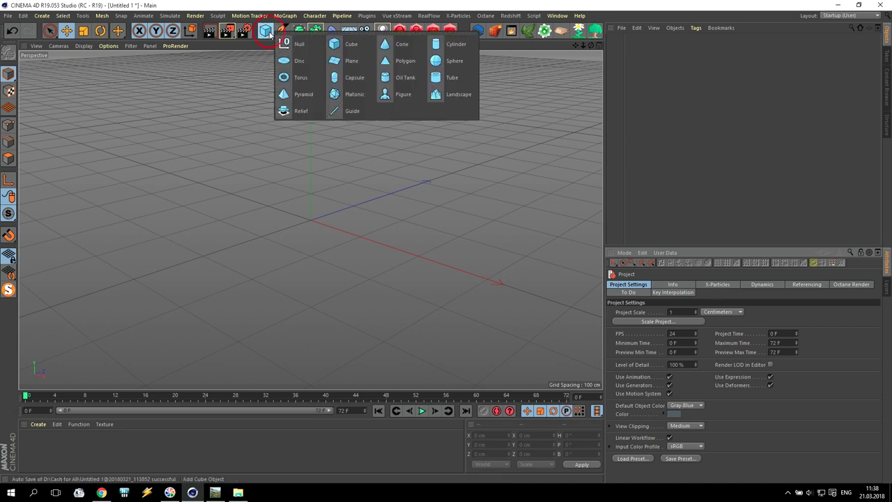
{"action": "left_click", "coordinate": [348, 61]}
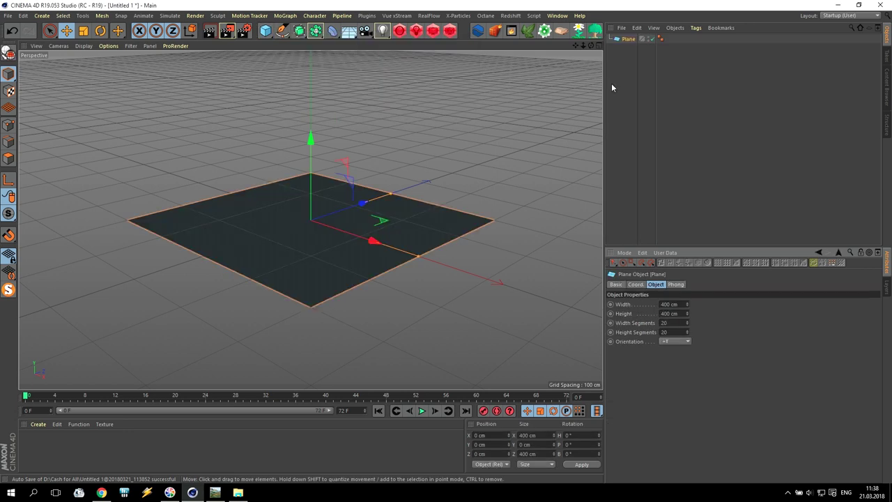
{"action": "type", "text": "0"}
{"action": "key", "text": "Return"}
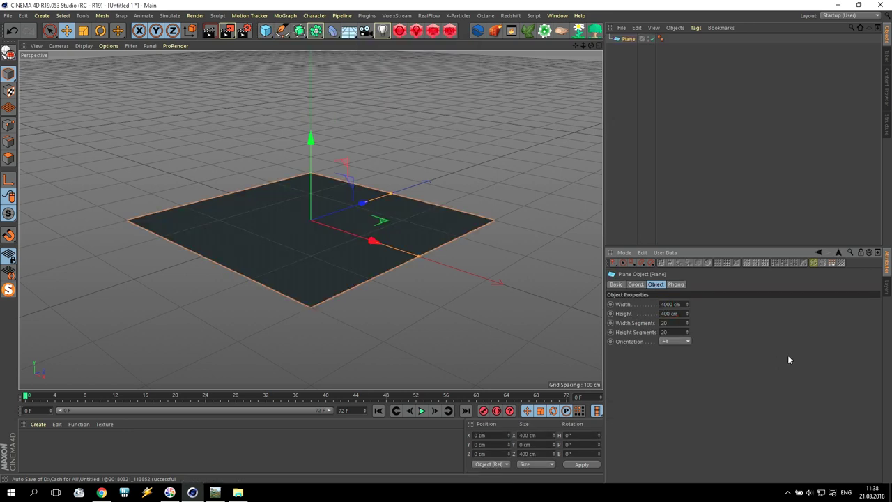
{"action": "type", "text": "0"}
{"action": "key", "text": "Return"}
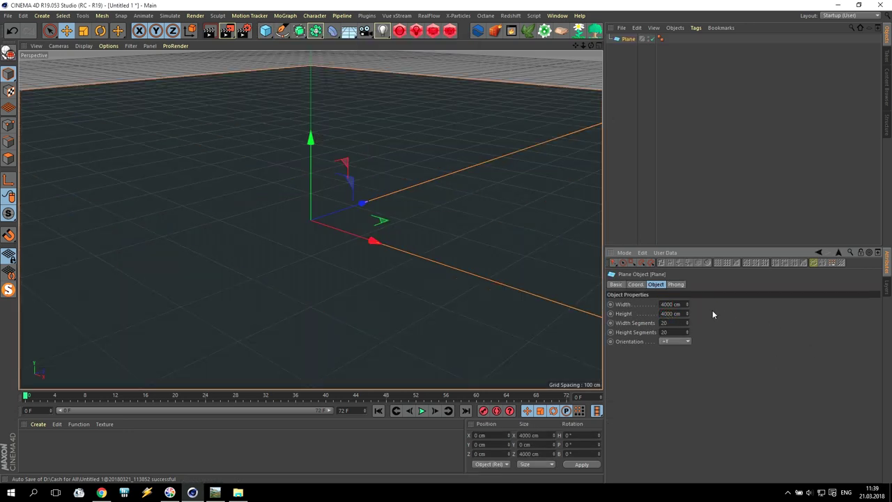
{"action": "left_click", "coordinate": [613, 320]}
{"action": "type", "text": "2"}
{"action": "left_click", "coordinate": [603, 339]}
{"action": "scroll", "coordinate": [396, 229], "scroll_direction": "down", "scroll_amount": 8}
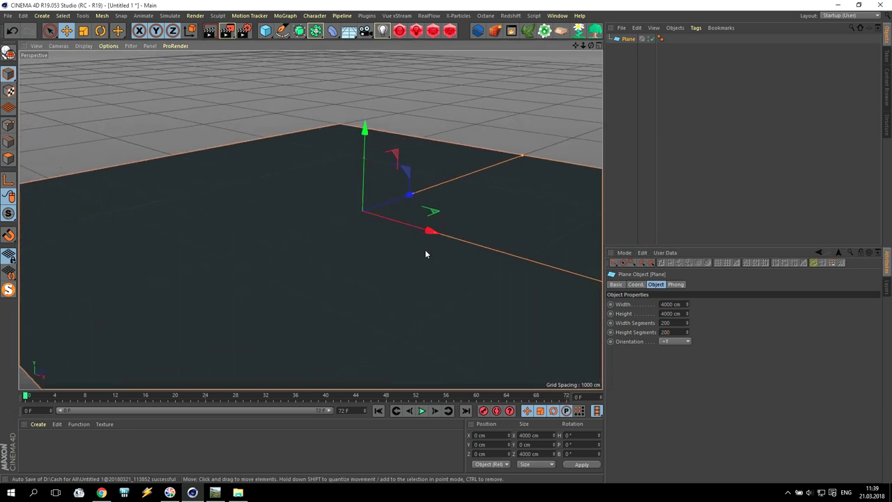
{"action": "scroll", "coordinate": [425, 253], "scroll_direction": "up", "scroll_amount": 1}
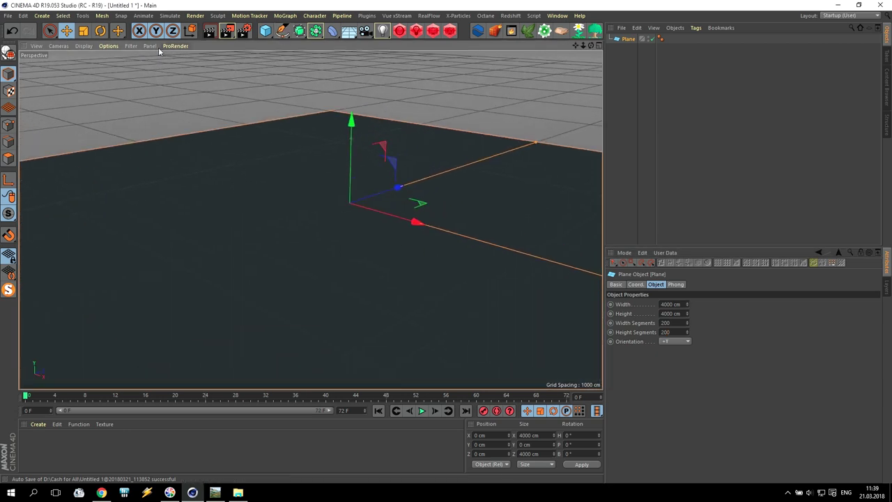
- Hide the viewport floor grid, frame the plane's corners, and select the Plane
{"action": "left_click", "coordinate": [131, 46]}
{"action": "left_click", "coordinate": [131, 182]}
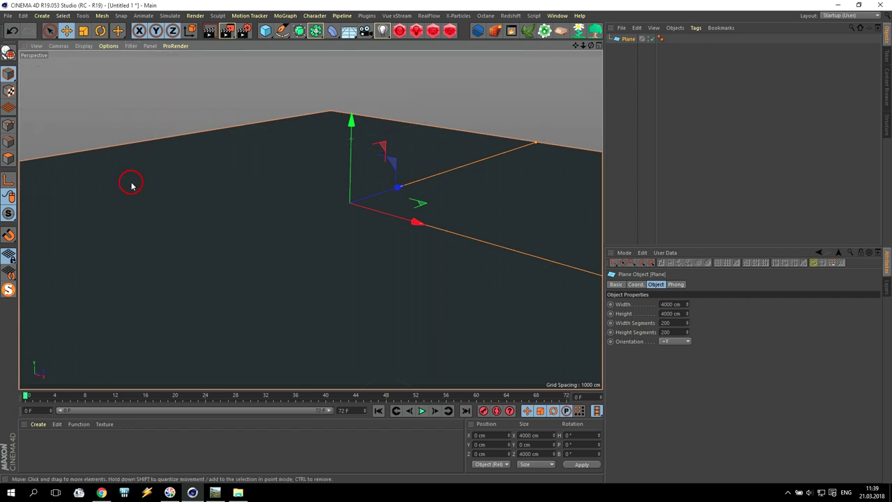
{"action": "left_click_drag", "start_coordinate": [339, 263], "coordinate": [447, 324], "text": "alt"}
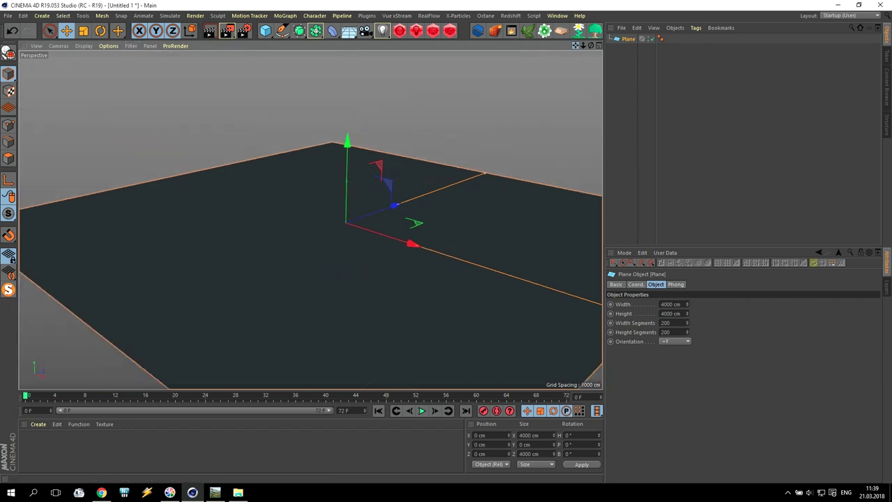
{"action": "left_click_drag", "start_coordinate": [575, 46], "coordinate": [579, 48]}
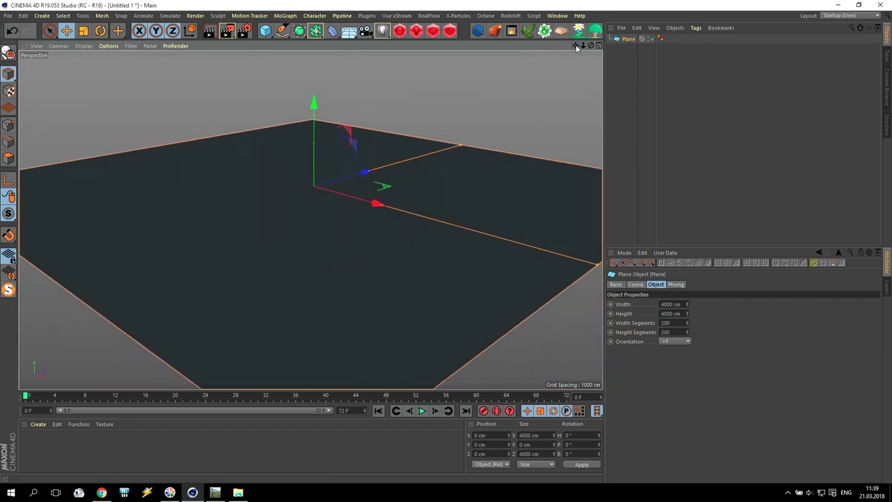
{"action": "left_click", "coordinate": [630, 39]}
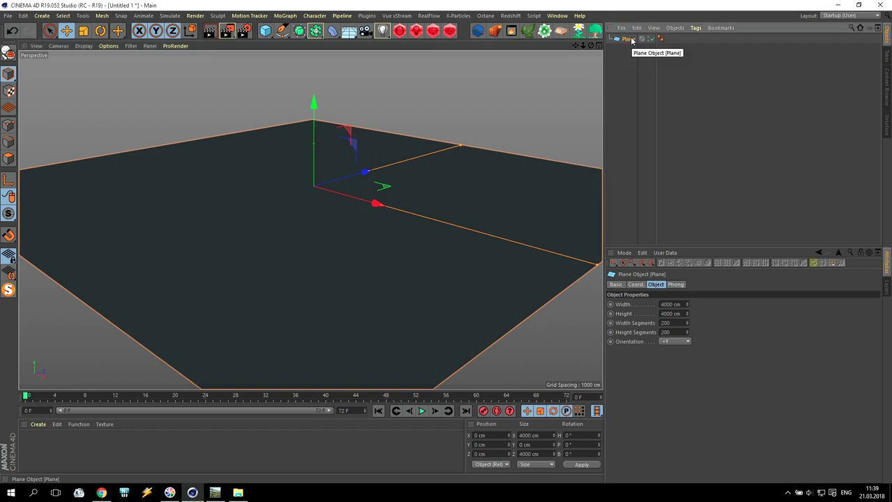
- Add a Displacer deformer as a child of the Plane
{"action": "left_click", "coordinate": [332, 31]}
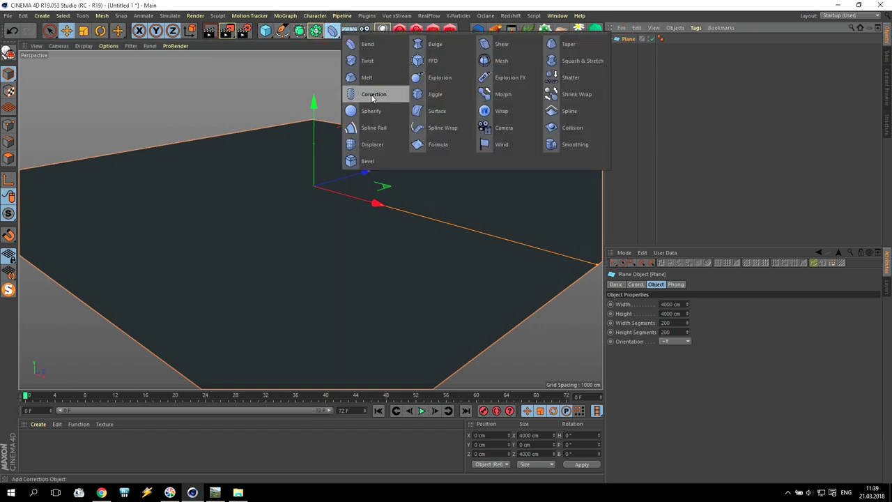
{"action": "left_click", "coordinate": [380, 145]}
{"action": "left_click", "coordinate": [630, 40]}
{"action": "left_click_drag", "start_coordinate": [630, 41], "coordinate": [629, 48]}
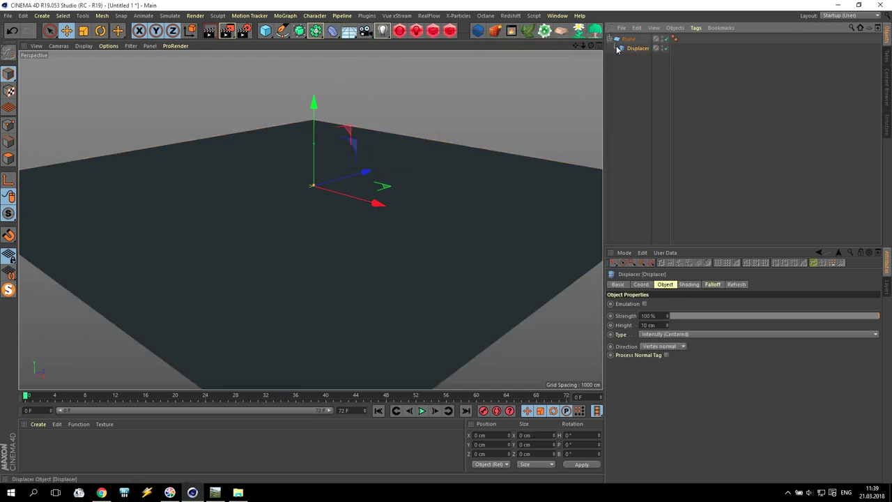
- Create a new Redshift material
{"action": "left_click", "coordinate": [37, 424]}
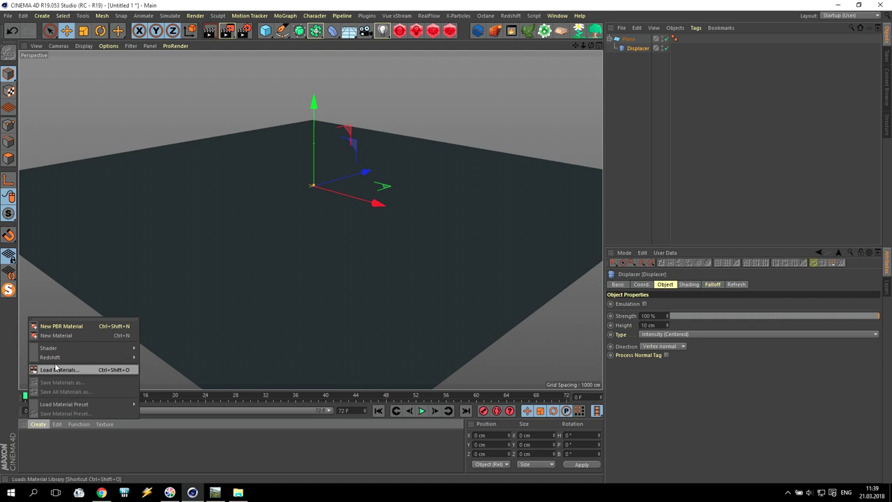
{"action": "mouse_move", "coordinate": [136, 357]}
{"action": "left_click", "coordinate": [183, 357]}
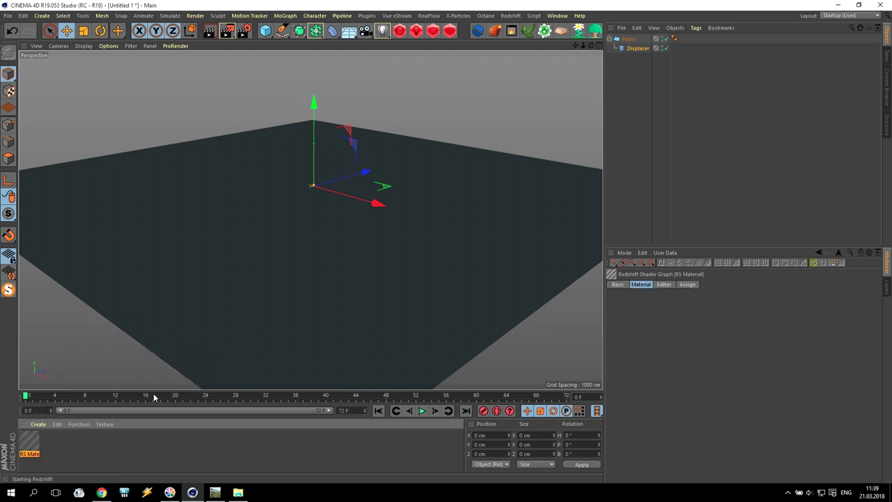
- Add a Redshift Object tag to the Plane with geometry override and displacement, then press Delete
{"action": "right_click", "coordinate": [629, 41]}
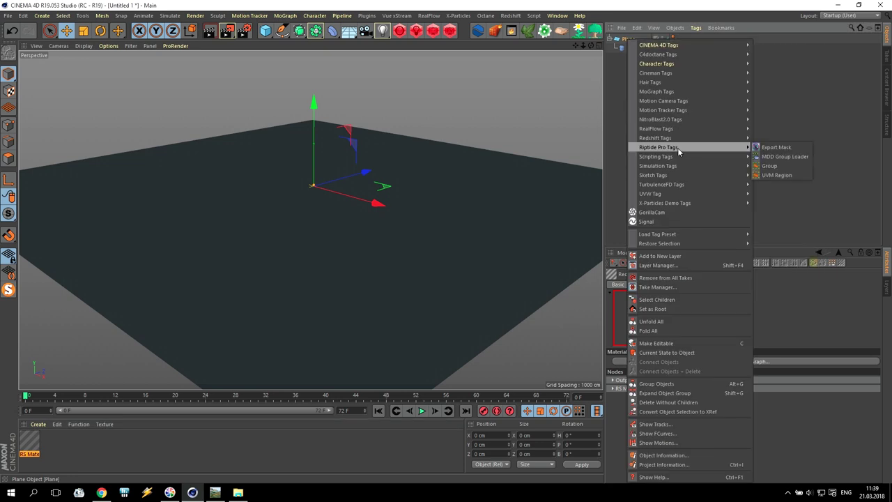
{"action": "mouse_move", "coordinate": [653, 143]}
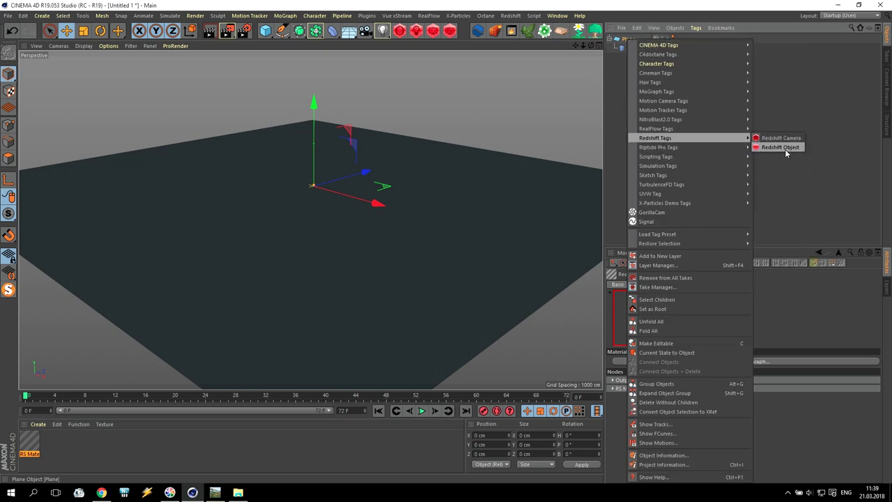
{"action": "left_click", "coordinate": [781, 147]}
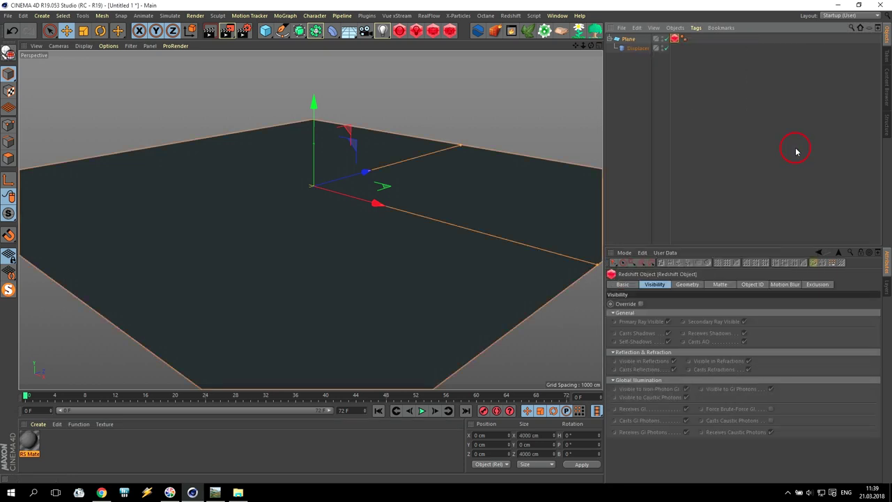
{"action": "left_click", "coordinate": [688, 284]}
{"action": "left_click", "coordinate": [641, 304]}
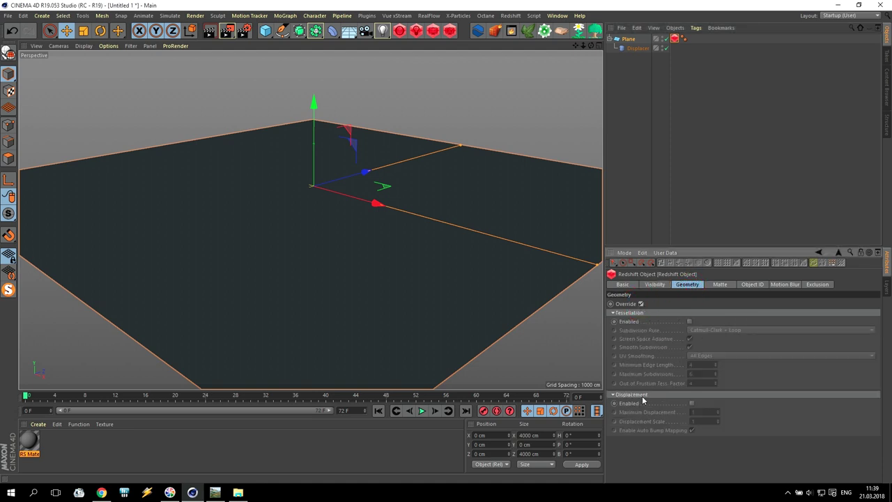
{"action": "left_click", "coordinate": [692, 403]}
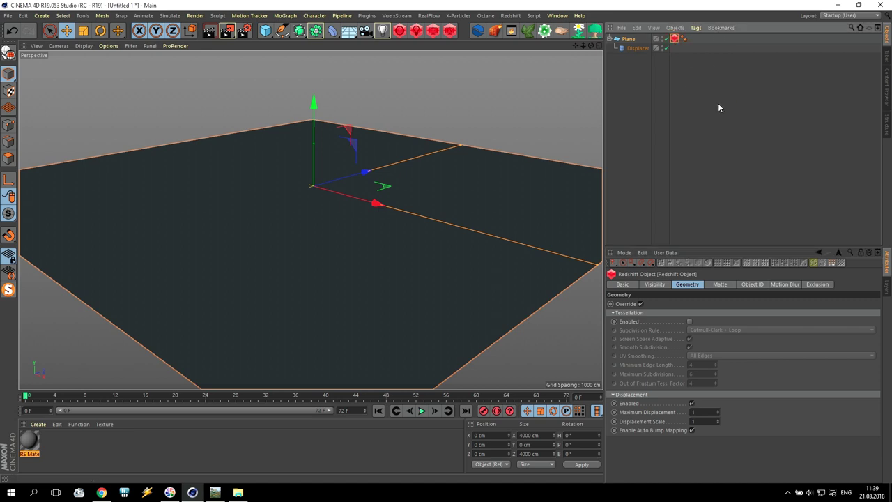
{"action": "key", "text": "Delete"}
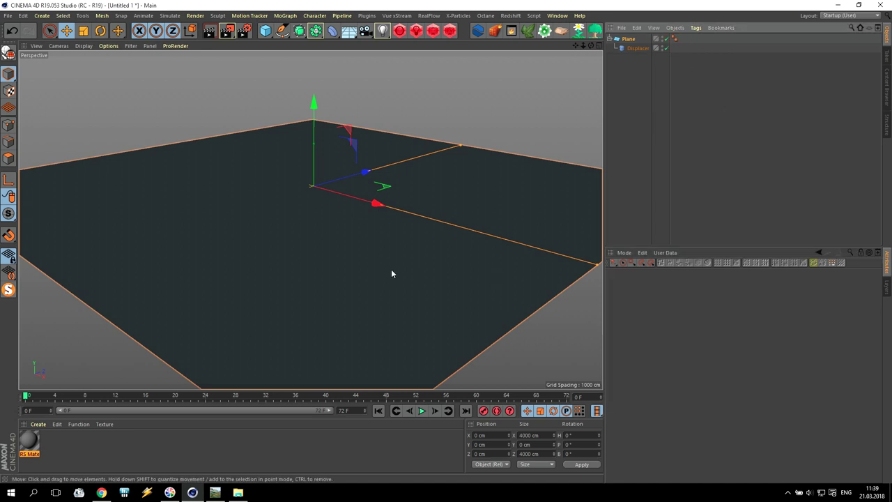
- Load World Machine Out/Tutorial/Displacement.tif as the Displacer's shader without copying it to the project
{"action": "left_click", "coordinate": [635, 49]}
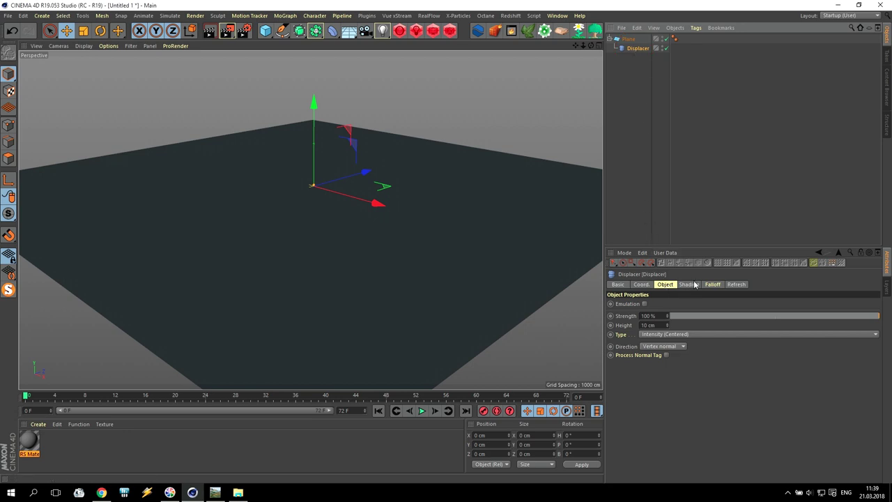
{"action": "left_click", "coordinate": [688, 284]}
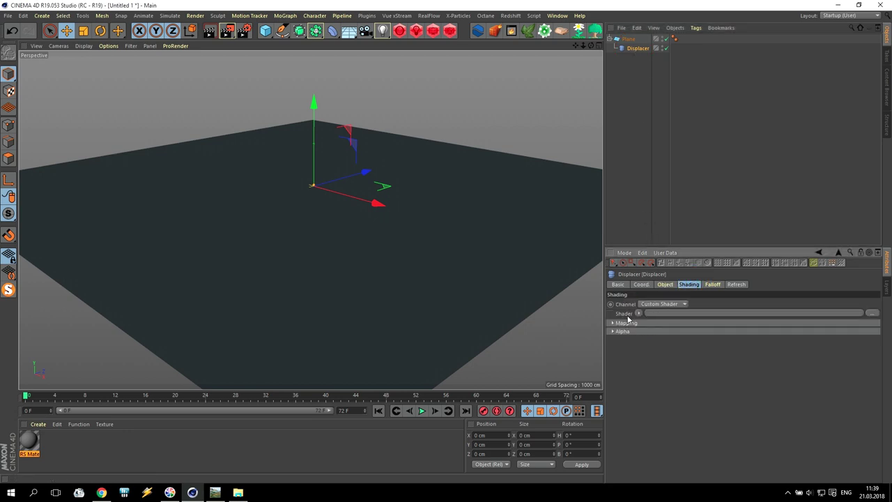
{"action": "left_click", "coordinate": [872, 314]}
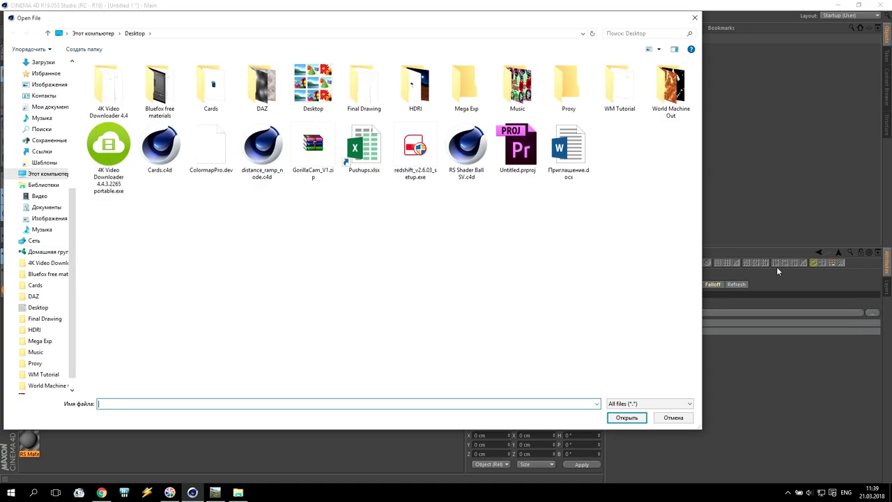
{"action": "left_click", "coordinate": [666, 101]}
{"action": "double_click", "coordinate": [667, 89]}
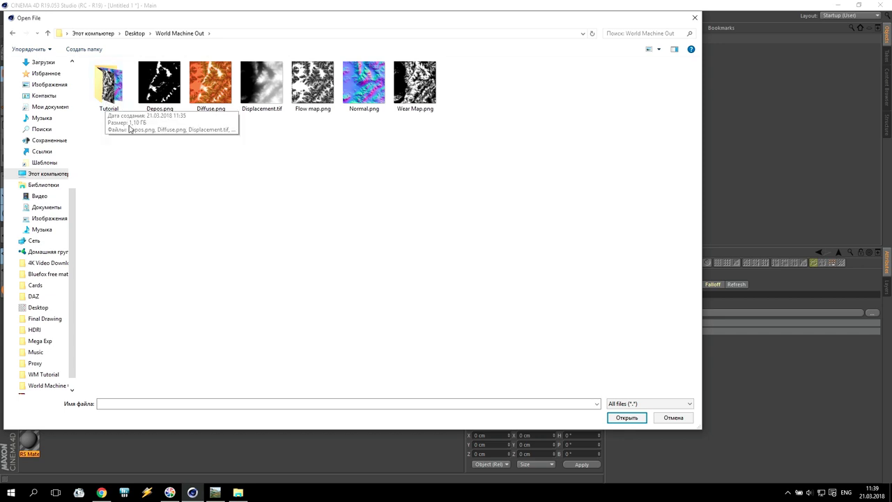
{"action": "double_click", "coordinate": [109, 89]}
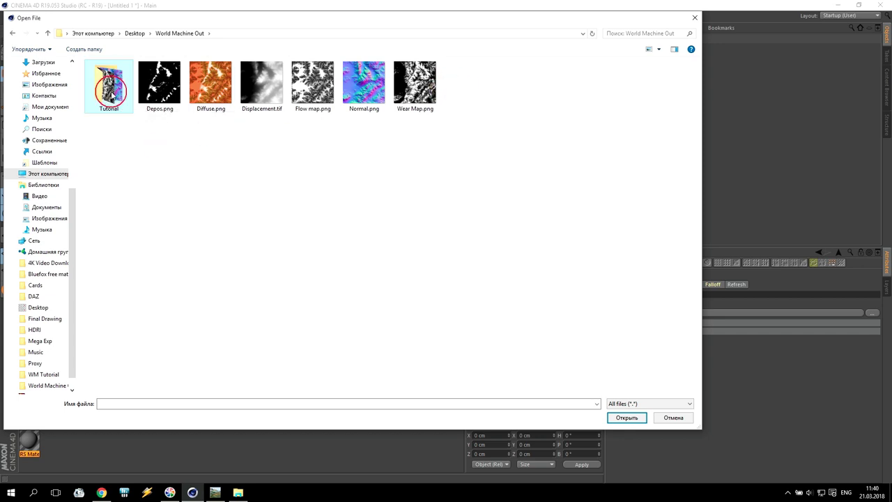
{"action": "left_click", "coordinate": [112, 106]}
{"action": "left_click", "coordinate": [264, 92]}
{"action": "left_click", "coordinate": [368, 91]}
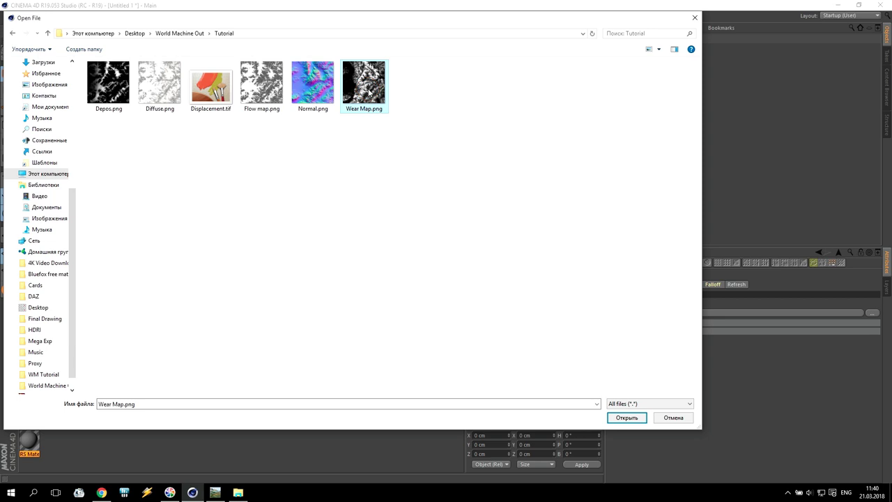
{"action": "left_click", "coordinate": [147, 85]}
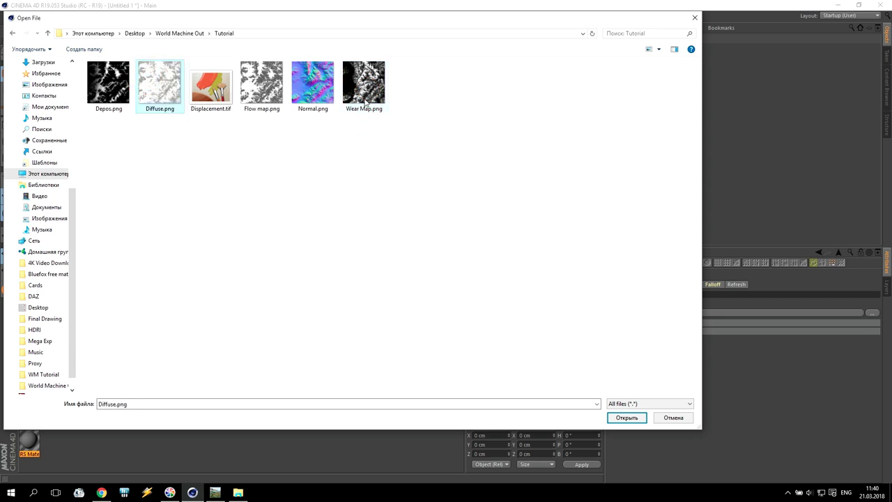
{"action": "left_click", "coordinate": [212, 89]}
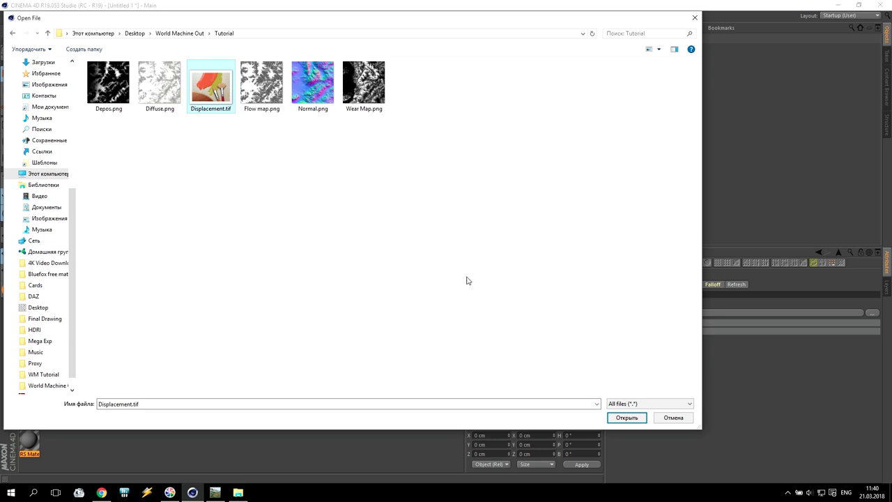
{"action": "left_click", "coordinate": [621, 420]}
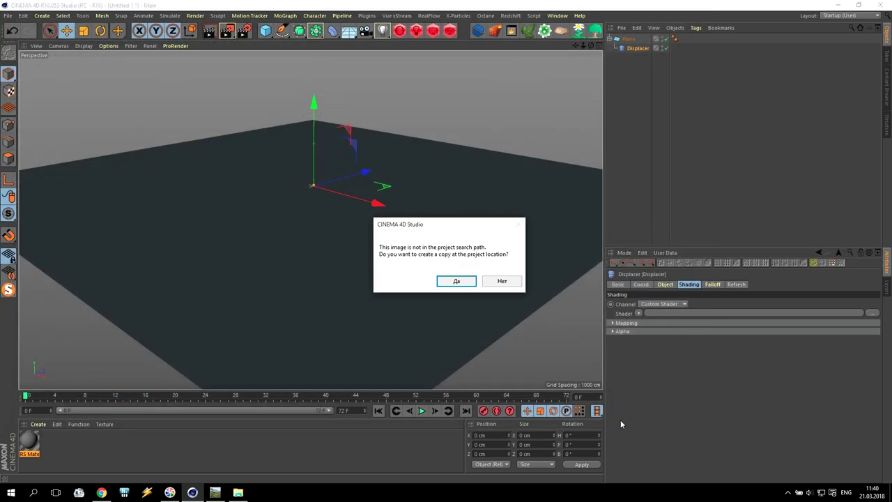
{"action": "left_click", "coordinate": [500, 282]}
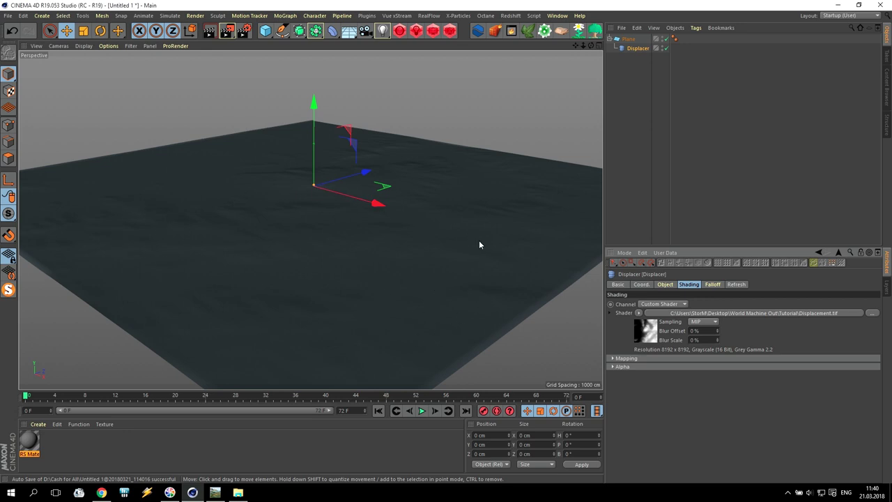
{"action": "left_click", "coordinate": [665, 285]}
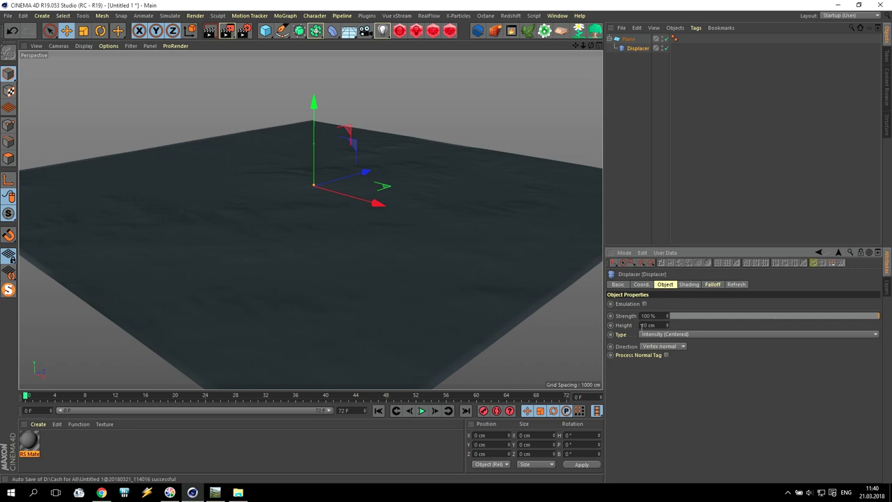
- Set the Displacer height to 500 cm and undo the accidental terrain move
{"action": "left_click_drag", "start_coordinate": [657, 326], "coordinate": [642, 326]}
{"action": "type", "text": "500"}
{"action": "key", "text": "Return"}
{"action": "left_click_drag", "start_coordinate": [333, 250], "coordinate": [236, 200]}
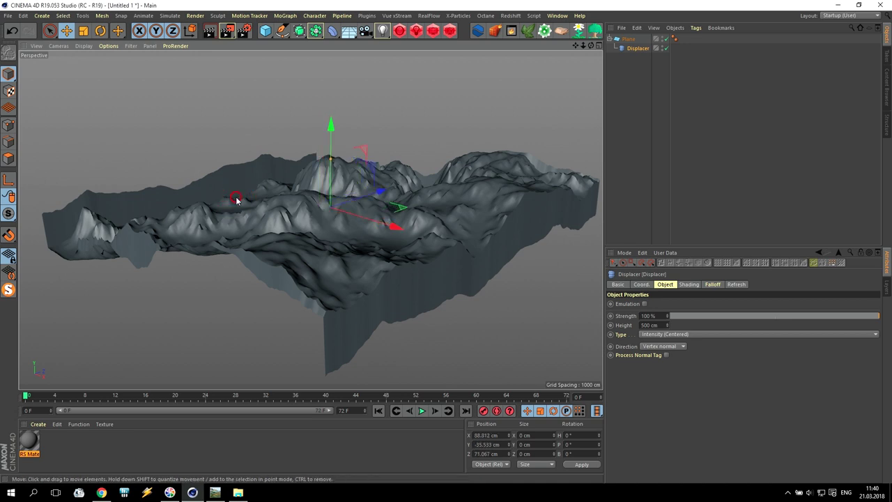
{"action": "key", "text": "ctrl+z"}
{"action": "left_click", "coordinate": [10, 33]}
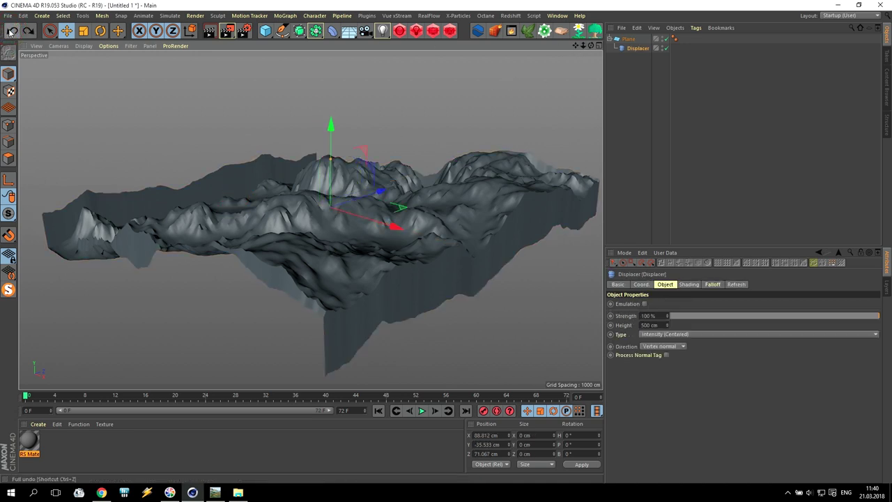
{"action": "left_click", "coordinate": [11, 33]}
- Orbit the viewport to inspect the mountainous terrain
{"action": "left_click_drag", "start_coordinate": [591, 45], "coordinate": [302, 216]}
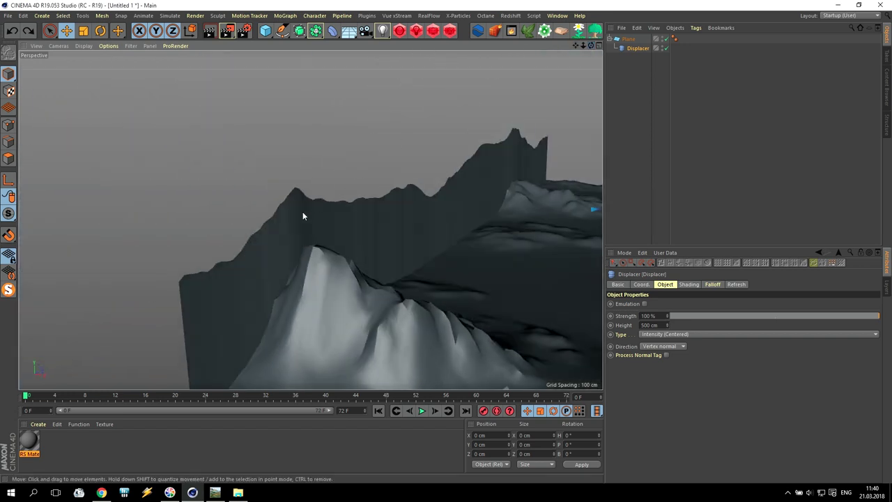
{"action": "left_click_drag", "start_coordinate": [482, 170], "coordinate": [589, 86], "text": "alt"}
{"action": "left_click_drag", "start_coordinate": [576, 45], "coordinate": [309, 215]}
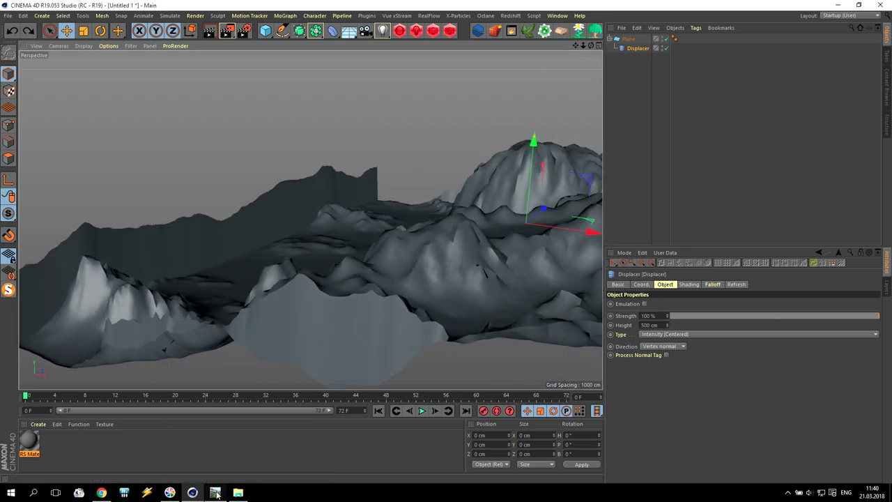
{"action": "left_click", "coordinate": [215, 493]}
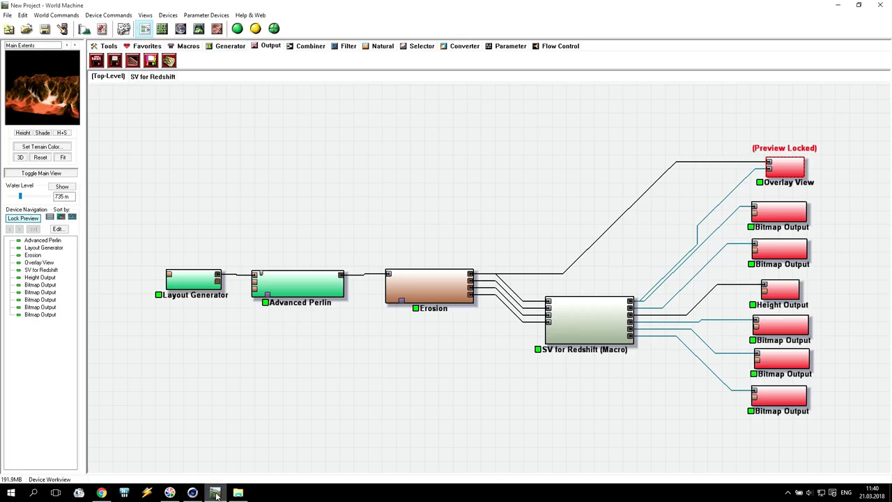
{"action": "left_click", "coordinate": [124, 29]}
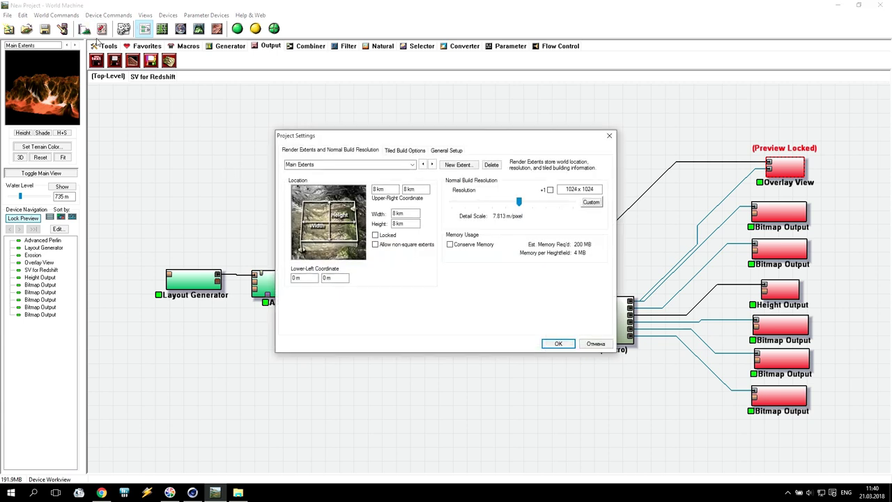
{"action": "left_click", "coordinate": [550, 191]}
{"action": "left_click", "coordinate": [549, 190]}
{"action": "left_click", "coordinate": [192, 492]}
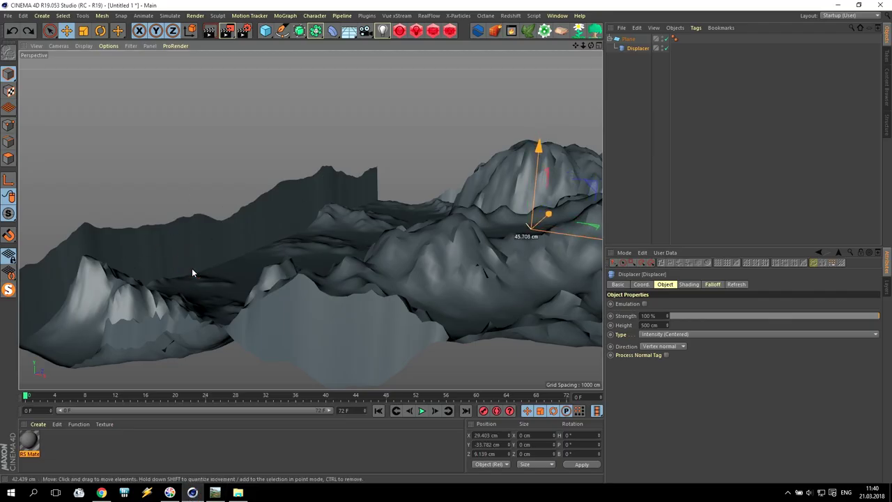
- Orbit and zoom around the terrain and select the Plane
{"action": "left_click_drag", "start_coordinate": [592, 45], "coordinate": [359, 181]}
{"action": "left_click_drag", "start_coordinate": [591, 45], "coordinate": [311, 219]}
{"action": "scroll", "coordinate": [177, 239], "scroll_direction": "up", "scroll_amount": 2}
{"action": "scroll", "coordinate": [177, 239], "scroll_direction": "up", "scroll_amount": 4}
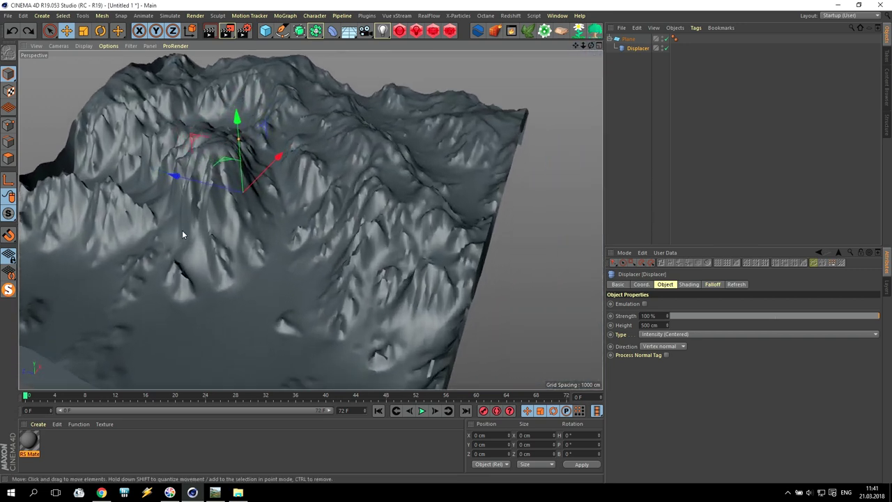
{"action": "mouse_move", "coordinate": [591, 45]}
{"action": "left_mouse_down"}
{"action": "mouse_move", "coordinate": [309, 213]}
{"action": "mouse_move", "coordinate": [594, 47]}
{"action": "left_mouse_up"}
{"action": "left_click", "coordinate": [628, 39]}
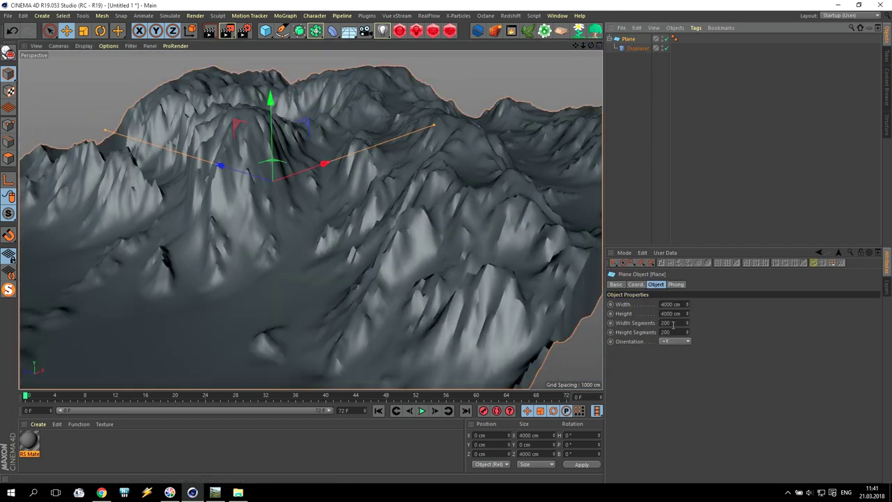
{"action": "left_click_drag", "start_coordinate": [587, 48], "coordinate": [610, 59]}
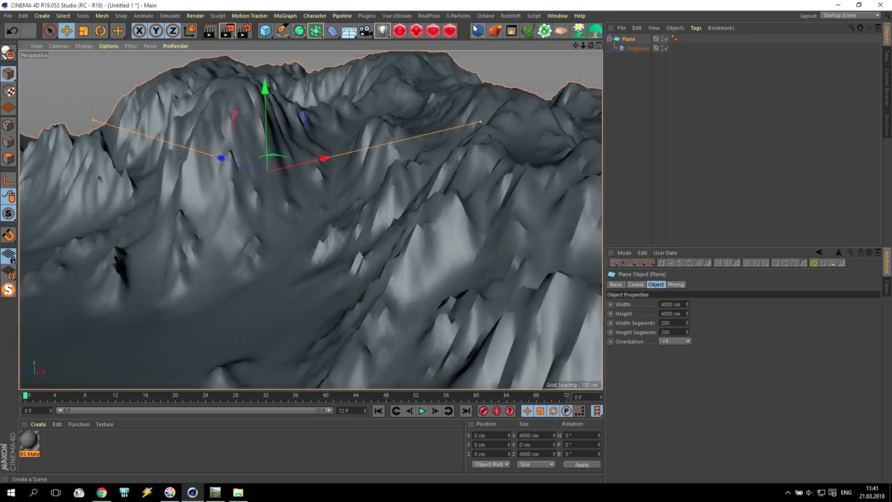
- Start a Redshift RenderView preview render of the terrain
{"action": "left_click", "coordinate": [450, 31]}
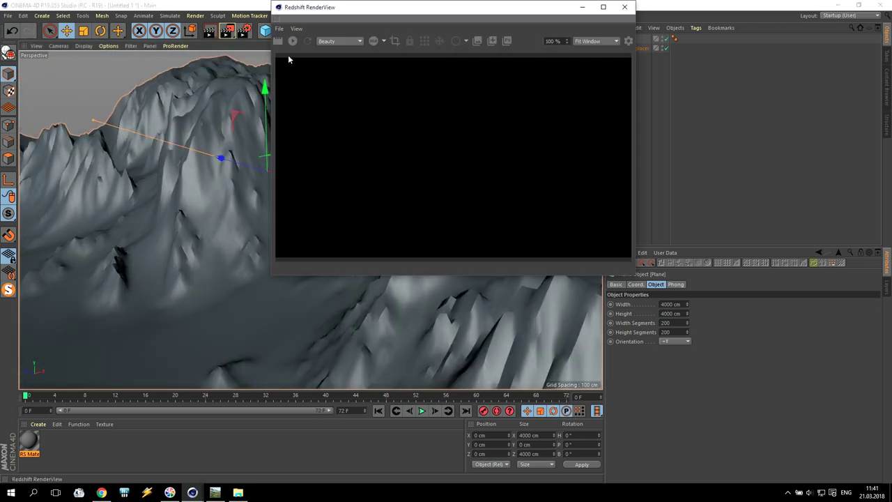
{"action": "left_click", "coordinate": [366, 177]}
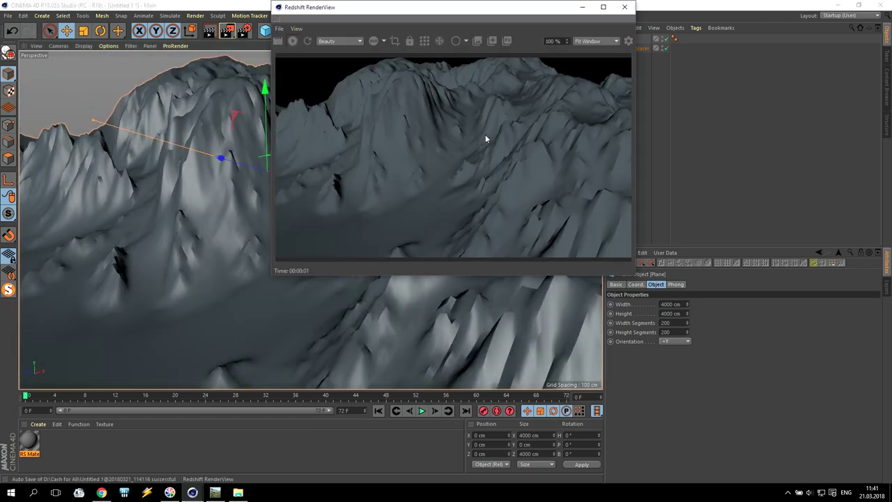
{"action": "left_click_drag", "start_coordinate": [501, 25], "coordinate": [374, 46]}
- Set the Plane's width and height segments to 500, then close the RenderView
{"action": "left_click", "coordinate": [666, 322]}
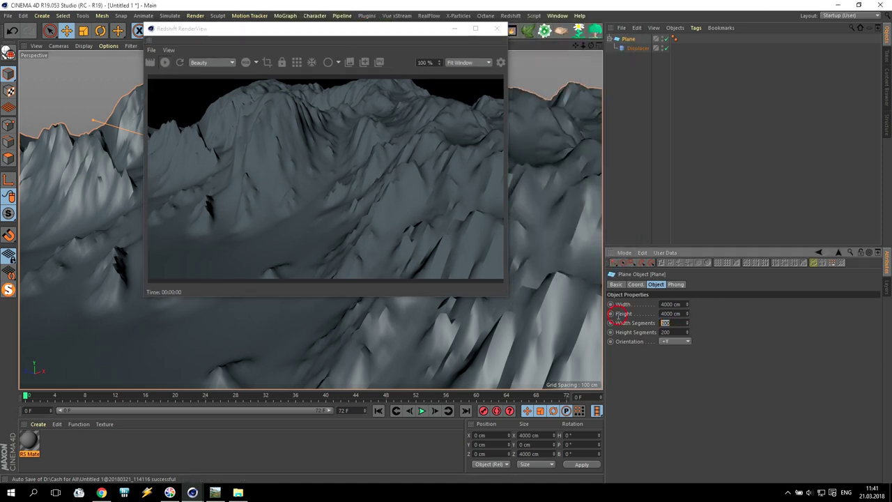
{"action": "type", "text": "500"}
{"action": "key", "text": "Return"}
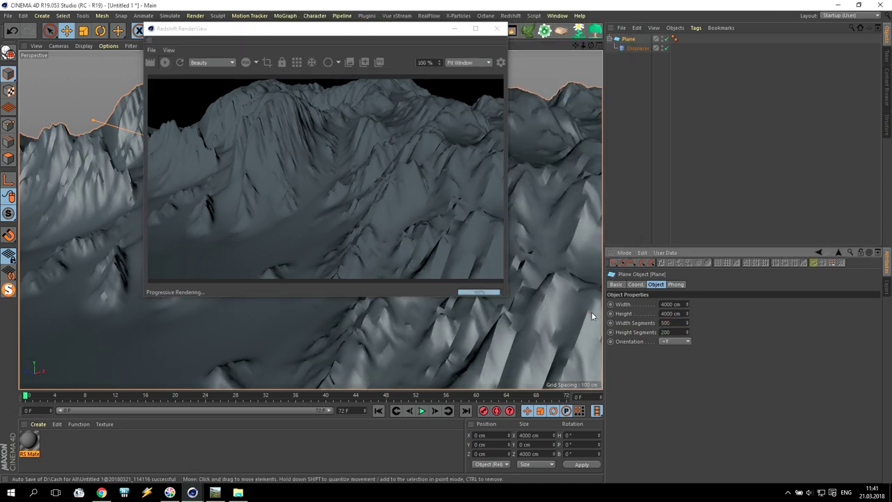
{"action": "left_click", "coordinate": [679, 332]}
{"action": "type", "text": "500"}
{"action": "key", "text": "Return"}
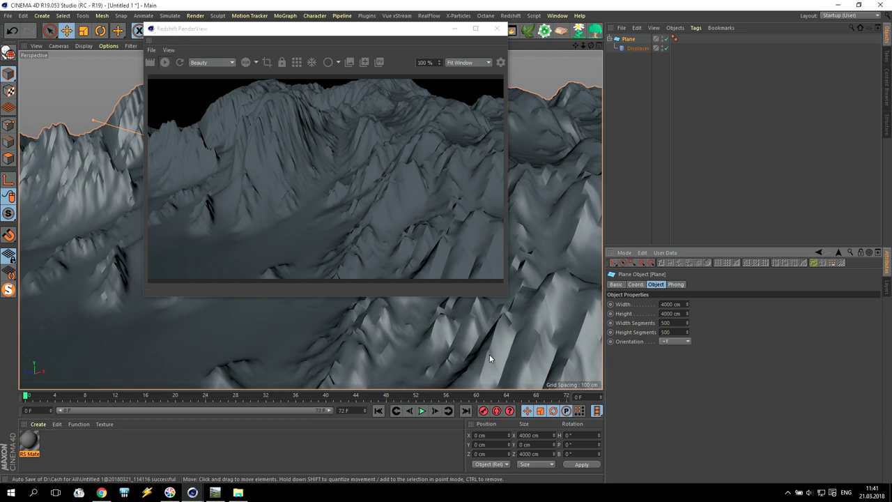
{"action": "left_click", "coordinate": [496, 30]}
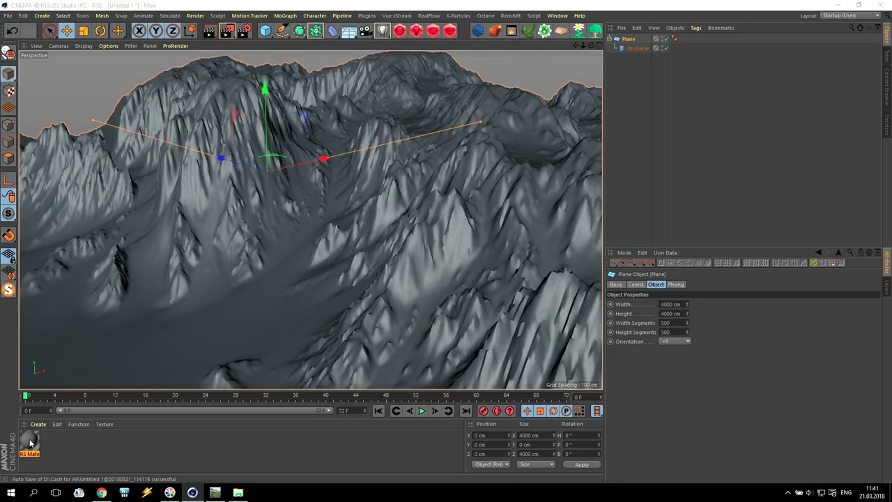
- Apply the RS Material to the terrain and open its shader graph
{"action": "left_click_drag", "start_coordinate": [25, 447], "coordinate": [176, 223]}
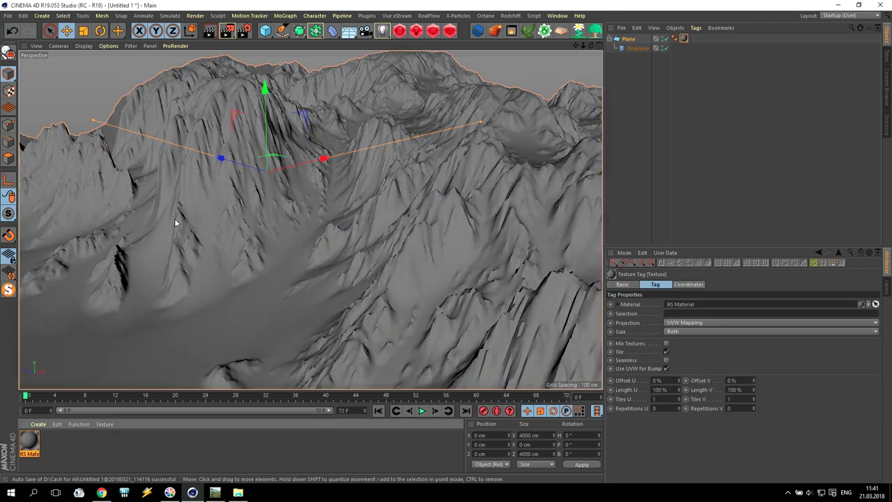
{"action": "left_click_drag", "start_coordinate": [590, 45], "coordinate": [587, 48]}
{"action": "double_click", "coordinate": [30, 441]}
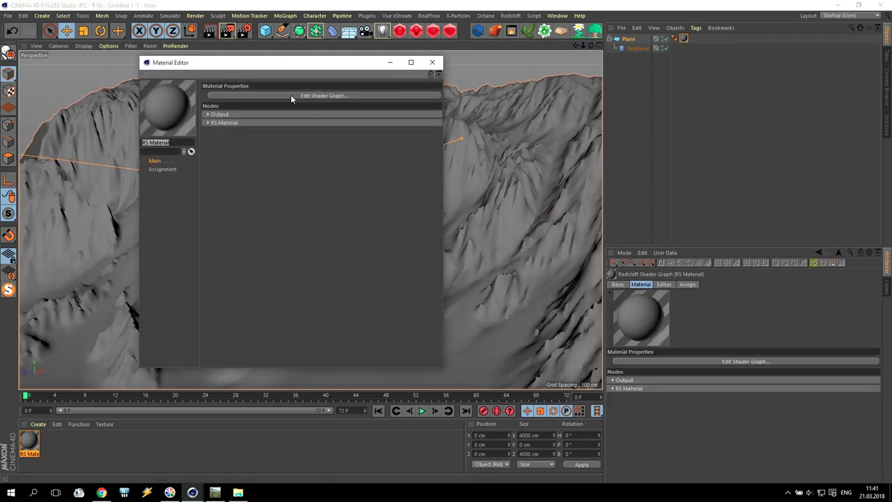
{"action": "left_click", "coordinate": [291, 96]}
{"action": "left_click_drag", "start_coordinate": [474, 44], "coordinate": [464, 87]}
- Drag the Diffuse, Normal, Flow map, Wear Map and Depos textures from the Tutorial folder into the graph
{"action": "left_click", "coordinate": [238, 492]}
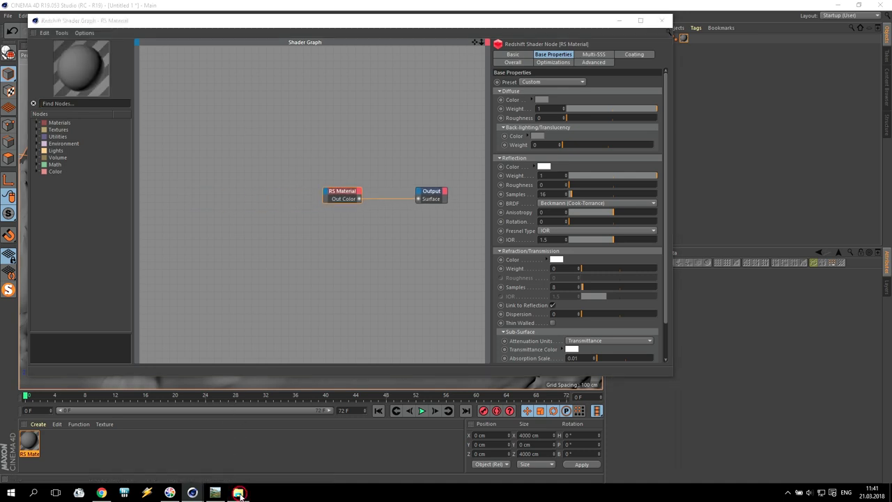
{"action": "double_click", "coordinate": [346, 193]}
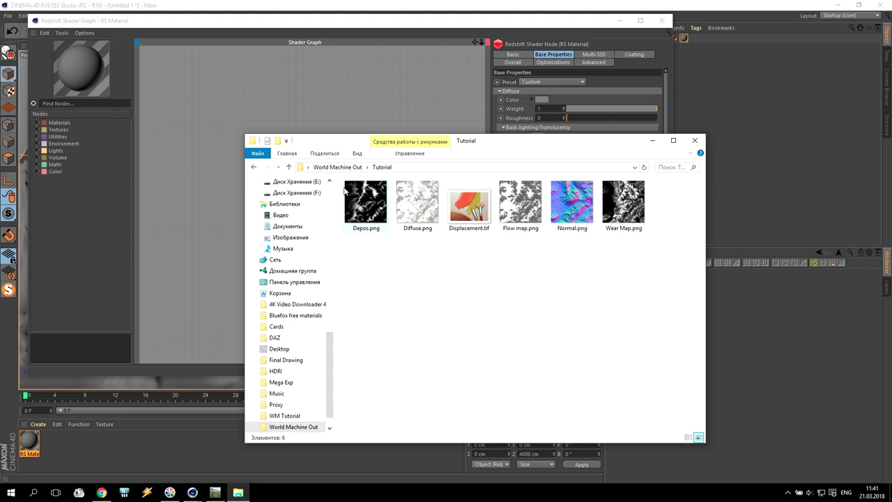
{"action": "left_click_drag", "start_coordinate": [369, 143], "coordinate": [603, 163]}
{"action": "left_click_drag", "start_coordinate": [650, 246], "coordinate": [223, 132]}
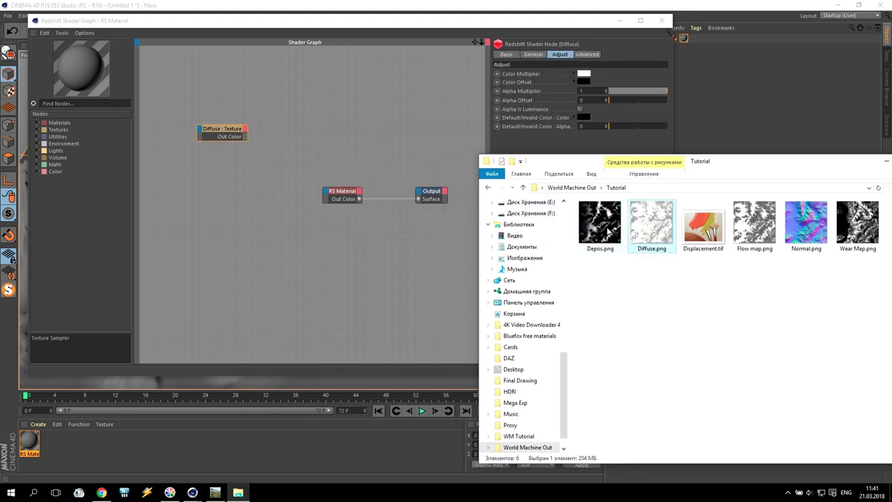
{"action": "left_click_drag", "start_coordinate": [811, 232], "coordinate": [227, 171]}
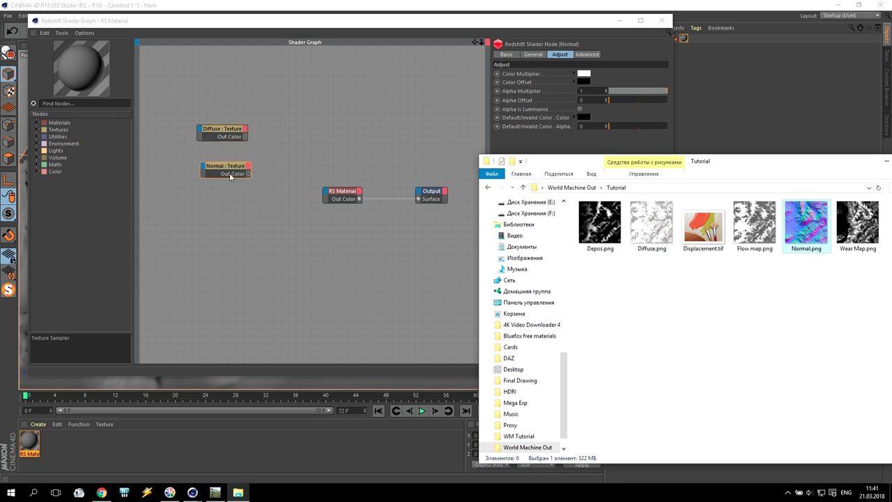
{"action": "left_click", "coordinate": [761, 246]}
{"action": "left_click", "coordinate": [855, 233], "text": "ctrl"}
{"action": "left_click", "coordinate": [600, 223], "text": "ctrl"}
{"action": "left_click_drag", "start_coordinate": [599, 223], "coordinate": [215, 318]}
- Spread out the texture nodes, maximize the shader graph, and select the Diffuse node
{"action": "left_click", "coordinate": [310, 279]}
{"action": "left_click_drag", "start_coordinate": [206, 275], "coordinate": [213, 292]}
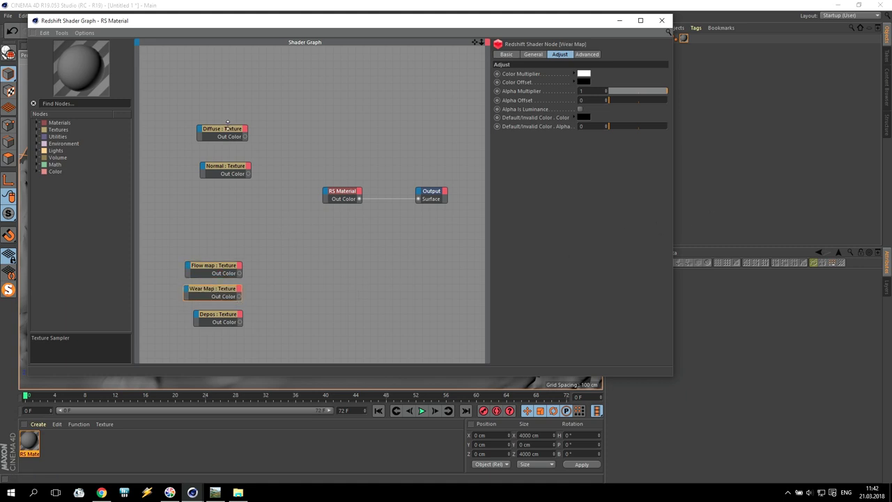
{"action": "left_click_drag", "start_coordinate": [233, 170], "coordinate": [227, 168]}
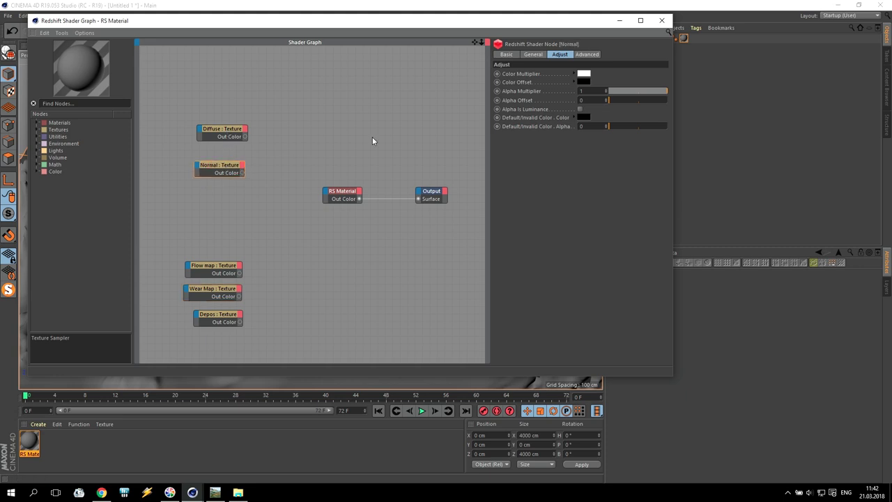
{"action": "left_click", "coordinate": [640, 20]}
{"action": "left_click", "coordinate": [309, 175]}
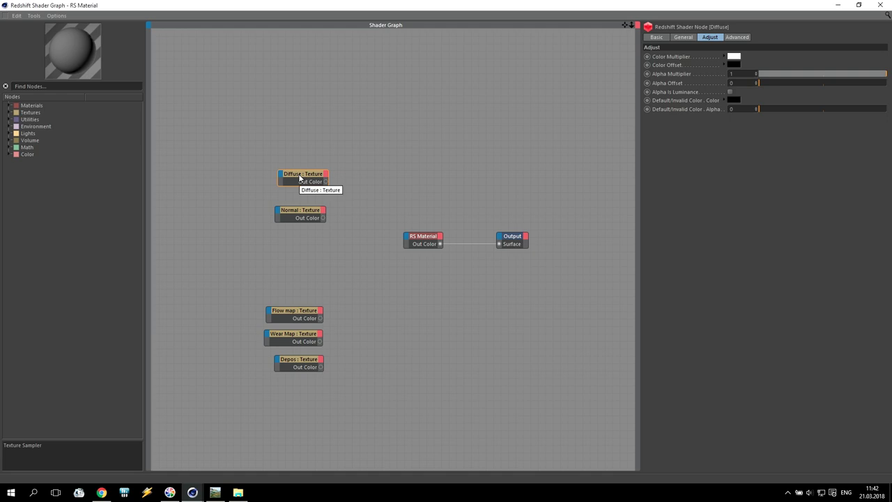
- Plug the Diffuse texture into RS Material's Diffuse Color and drag in a Bump Map from Utilities > Bump
{"action": "left_click", "coordinate": [203, 488]}
{"action": "left_click", "coordinate": [251, 453]}
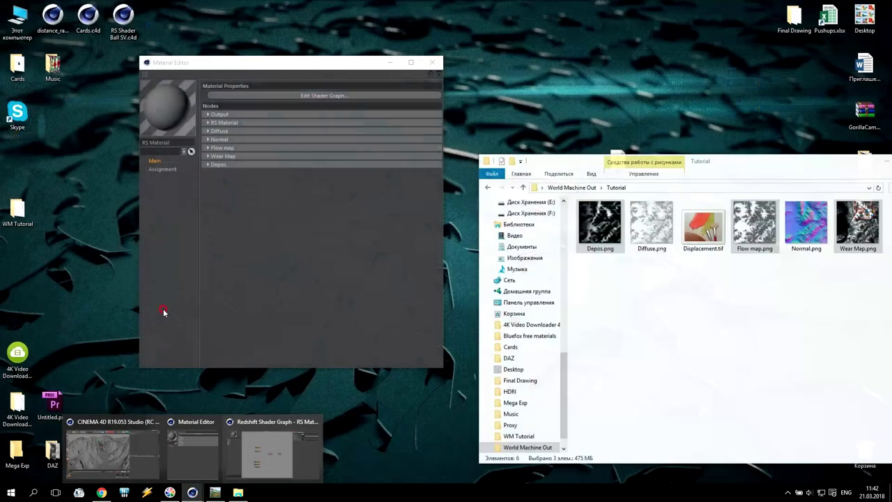
{"action": "left_click", "coordinate": [330, 182]}
{"action": "left_click_drag", "start_coordinate": [330, 181], "coordinate": [407, 237]}
{"action": "mouse_move", "coordinate": [494, 242]}
{"action": "left_click", "coordinate": [578, 242]}
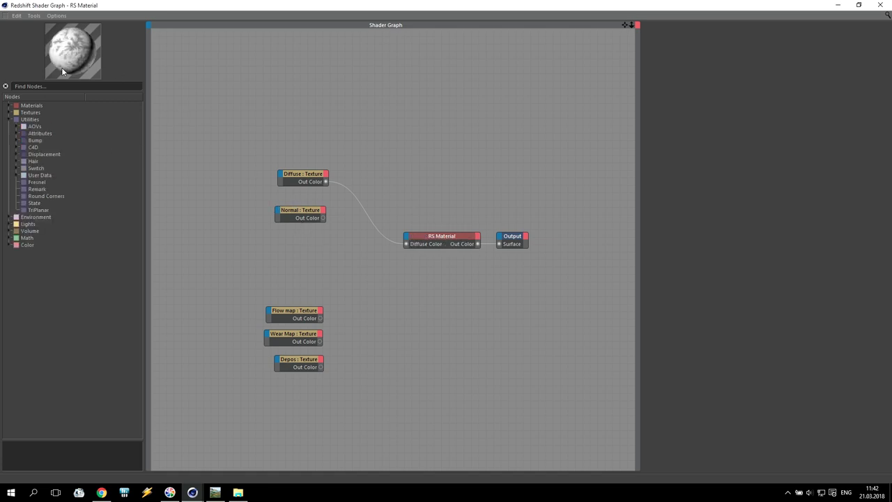
{"action": "left_click", "coordinate": [17, 141]}
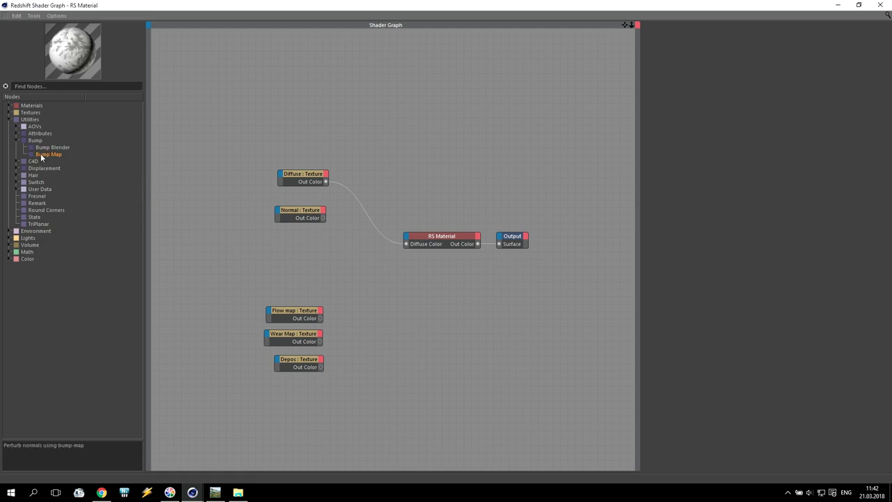
{"action": "left_click_drag", "start_coordinate": [42, 157], "coordinate": [355, 251]}
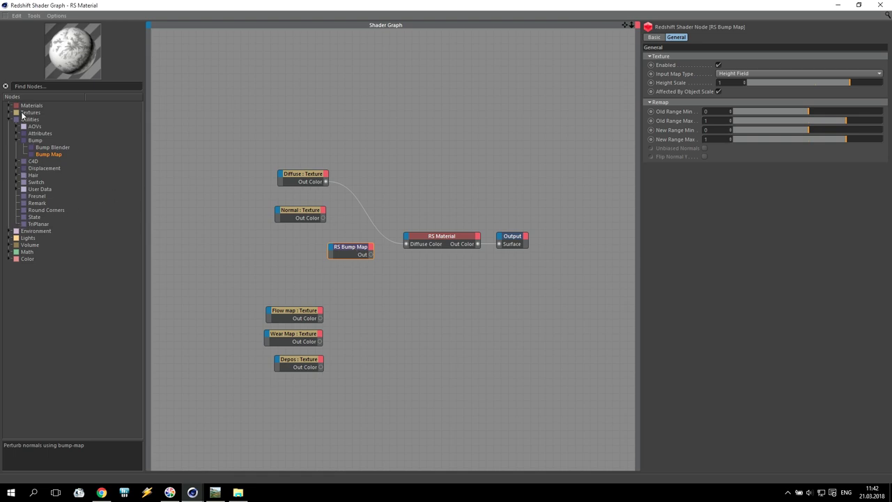
- Reposition the Normal and Bump Map nodes and set the bump input map type to Tangent-Space Normal
{"action": "left_click", "coordinate": [302, 212]}
{"action": "left_click_drag", "start_coordinate": [301, 214], "coordinate": [249, 217]}
{"action": "left_click_drag", "start_coordinate": [350, 250], "coordinate": [330, 247]}
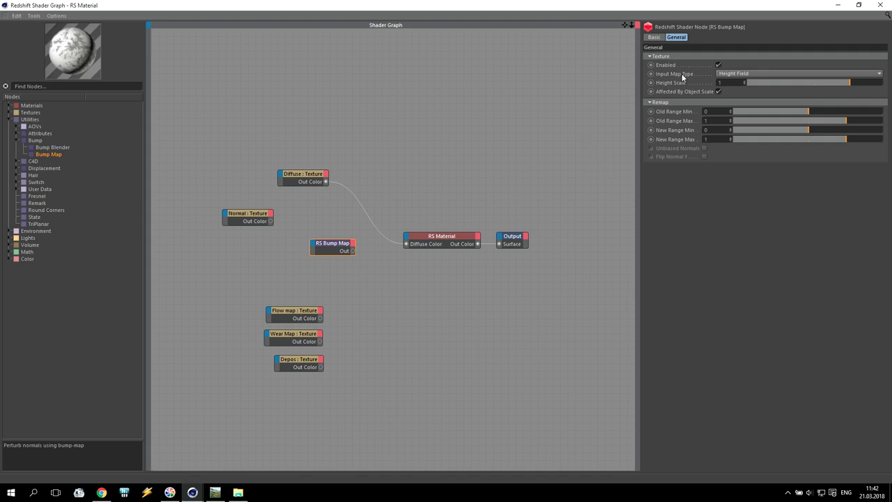
{"action": "left_click", "coordinate": [726, 75]}
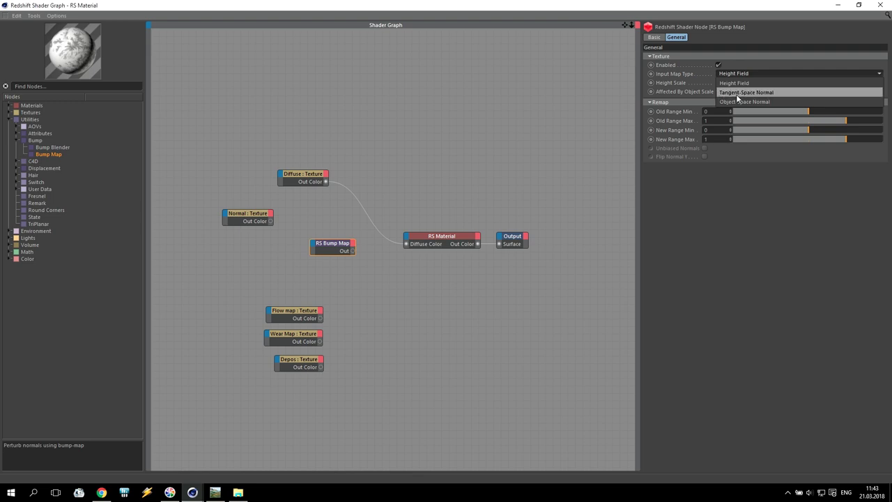
{"action": "left_click", "coordinate": [782, 95]}
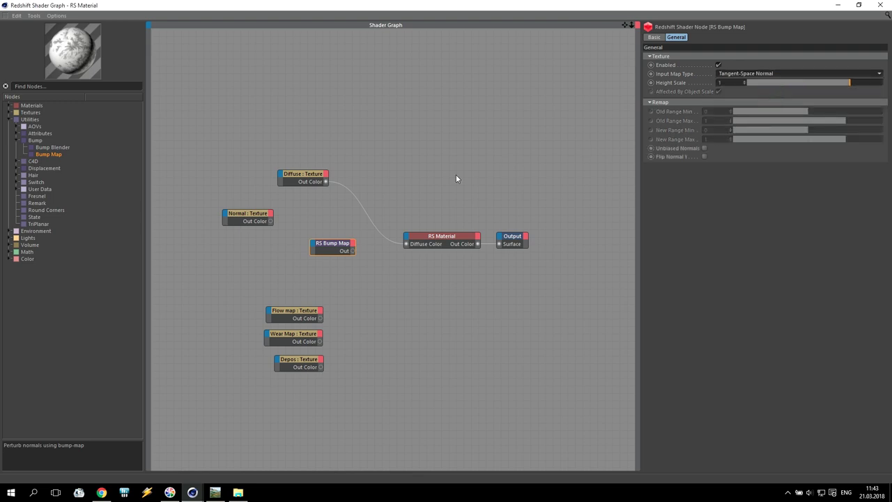
- Wire Normal into the Bump Map's Input and its output into the material's Bump Input
{"action": "left_click_drag", "start_coordinate": [271, 221], "coordinate": [315, 248]}
{"action": "left_click", "coordinate": [350, 258]}
{"action": "left_click_drag", "start_coordinate": [354, 252], "coordinate": [407, 244]}
{"action": "mouse_move", "coordinate": [440, 307]}
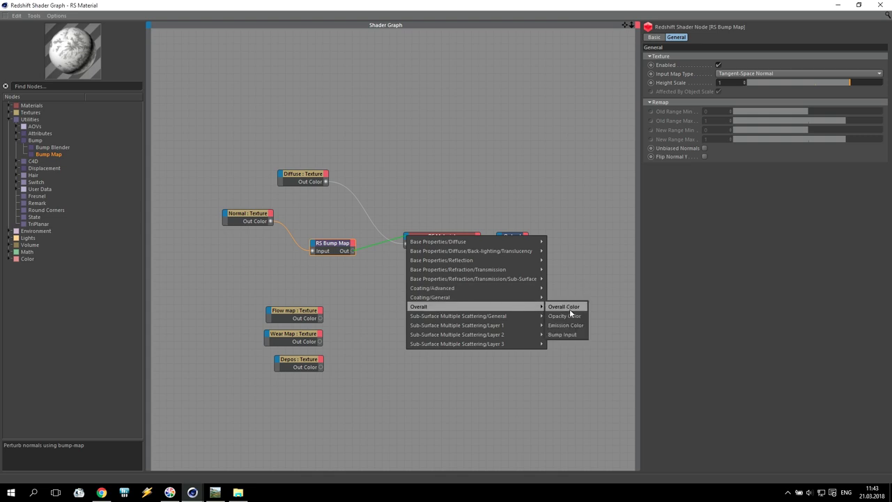
{"action": "left_click", "coordinate": [569, 334]}
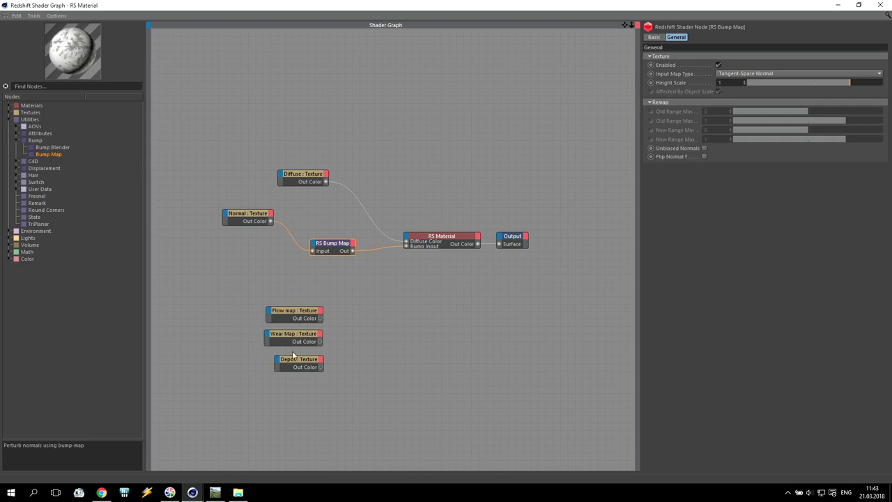
{"action": "left_click", "coordinate": [422, 236]}
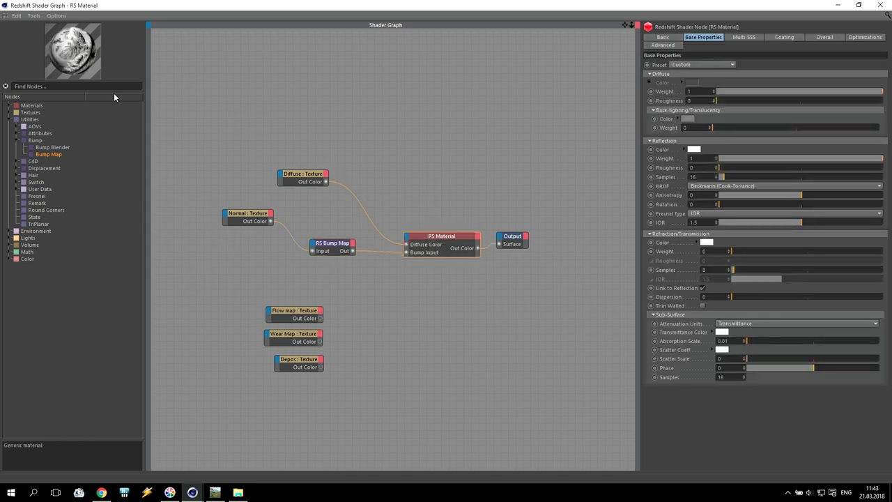
- Set the Bump Map Height Scale to 2 and the RS Material's reflection weight to 0
{"action": "left_click", "coordinate": [331, 247]}
{"action": "left_click", "coordinate": [854, 83]}
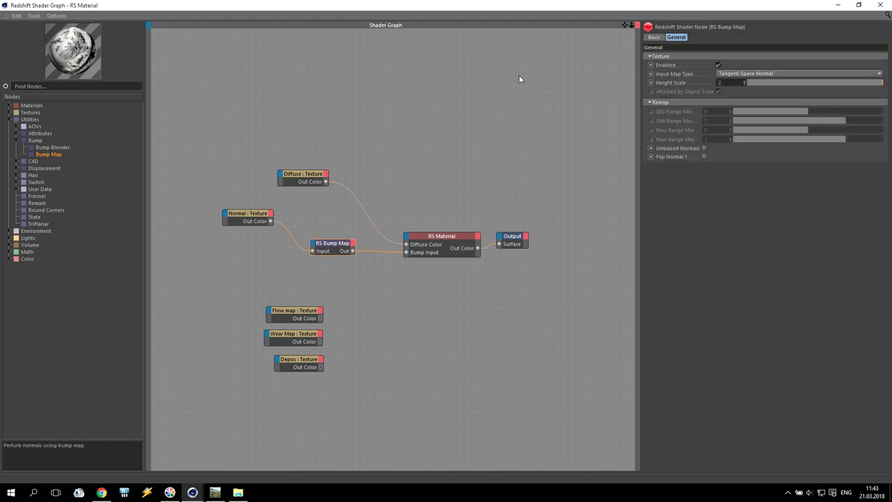
{"action": "left_click", "coordinate": [436, 238]}
{"action": "left_click_drag", "start_coordinate": [772, 158], "coordinate": [718, 158]}
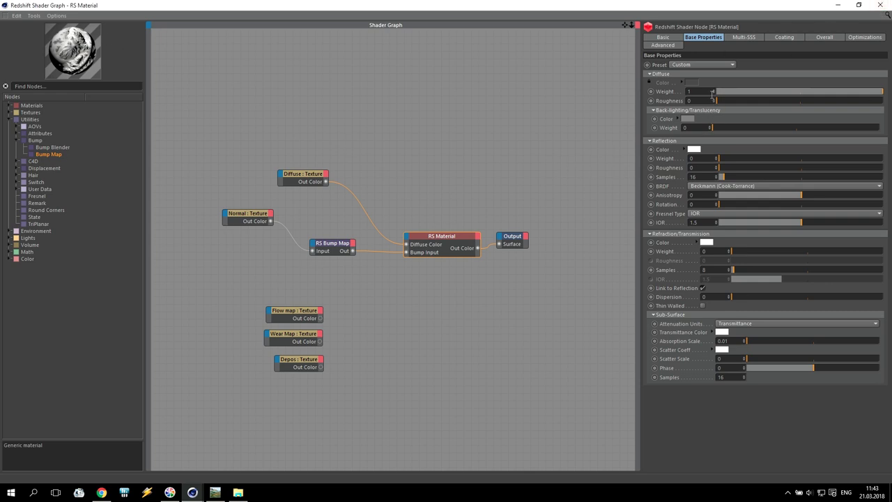
- Close the Shader Graph and Material Editor, then test-render the snowy terrain in Redshift RenderView
{"action": "left_click", "coordinate": [880, 5]}
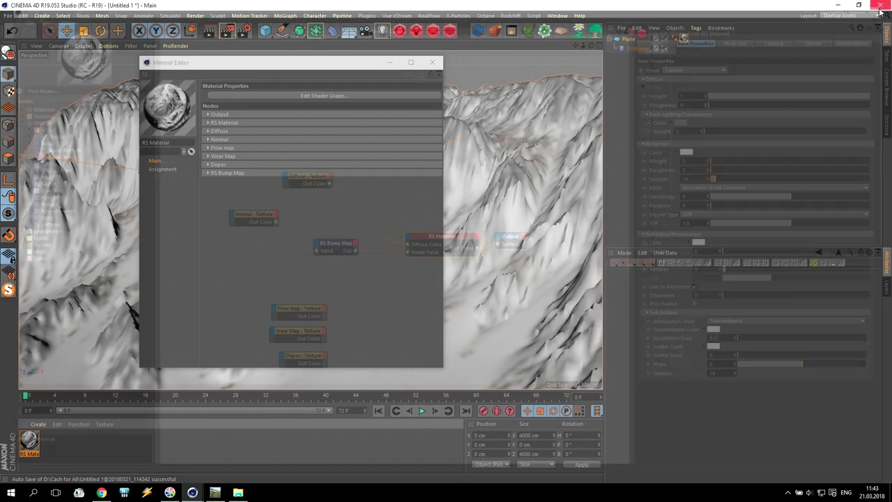
{"action": "left_click", "coordinate": [428, 65]}
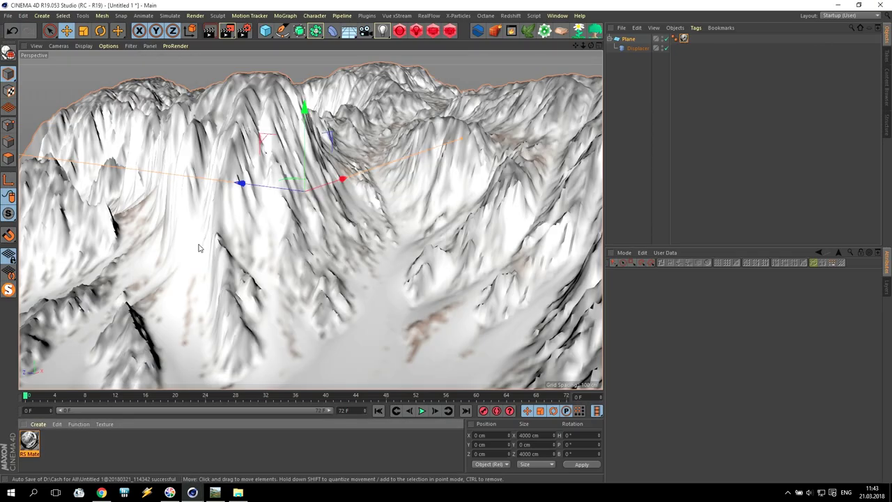
{"action": "left_click", "coordinate": [449, 31]}
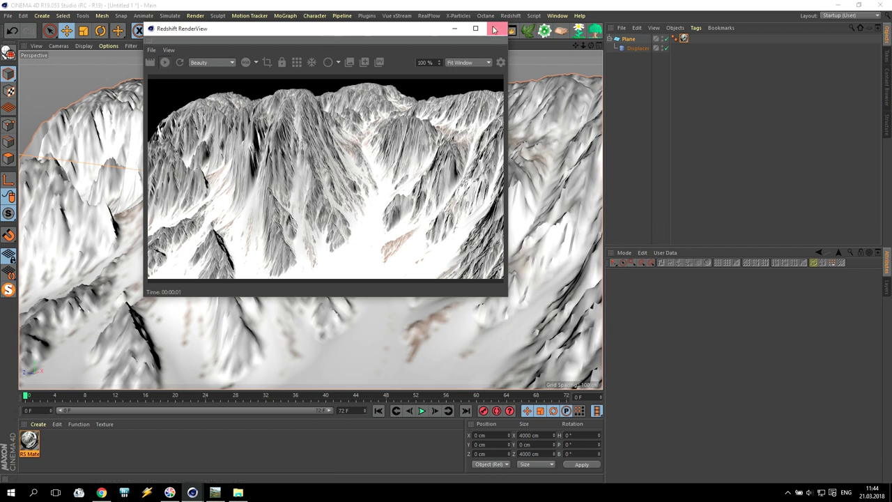
{"action": "left_click", "coordinate": [494, 28]}
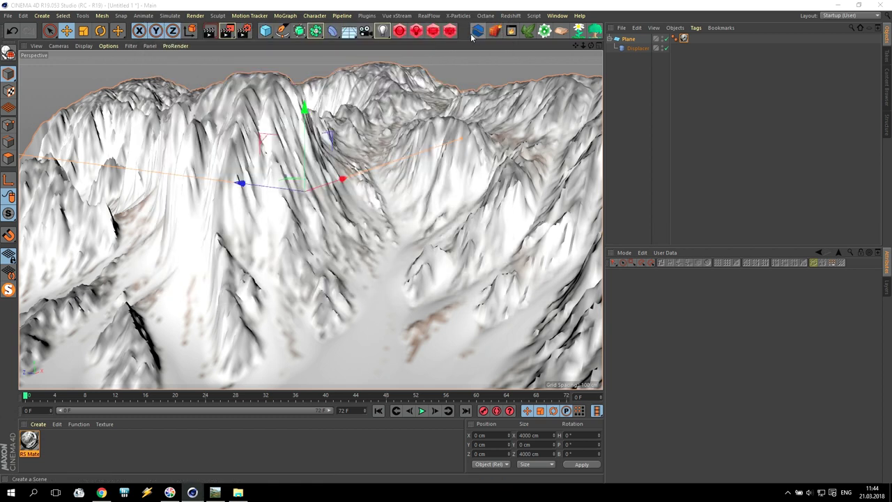
- Browse the RealFlow and Redshift toolbar menus looking for the Redshift lights
{"action": "left_click", "coordinate": [430, 16]}
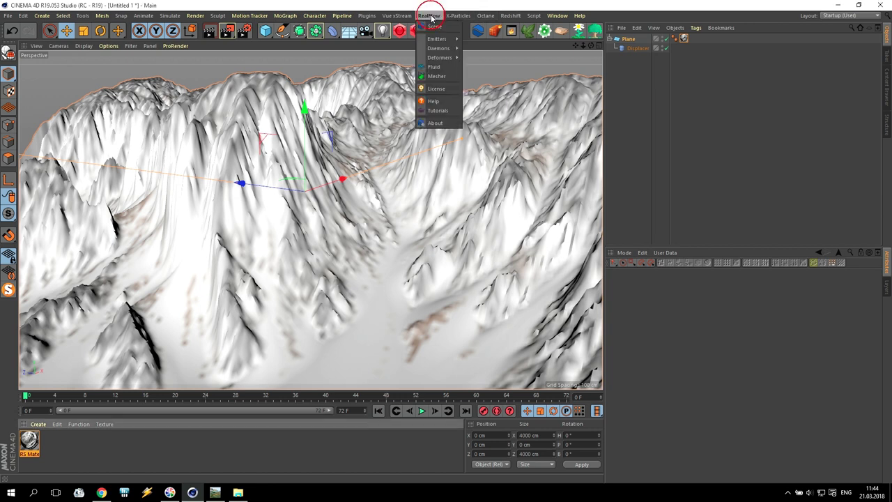
{"action": "left_click", "coordinate": [510, 15]}
{"action": "mouse_move", "coordinate": [519, 29]}
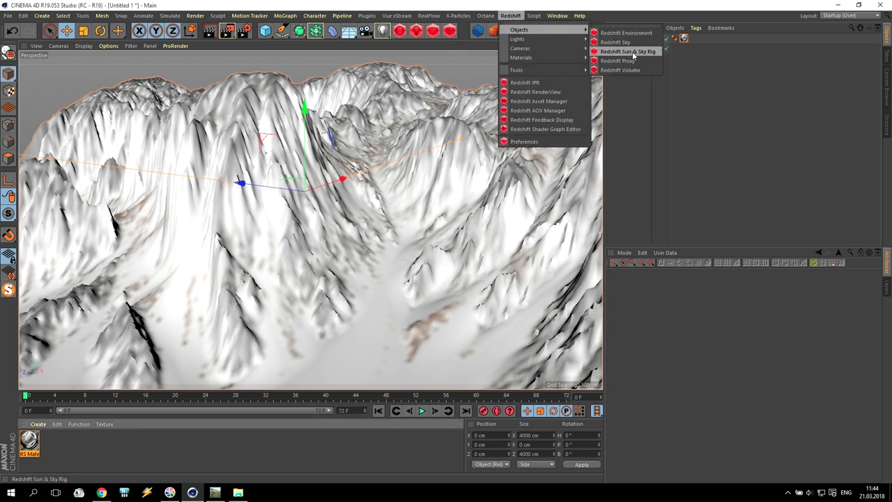
{"action": "key", "text": "Escape"}
- Add an RS Dome Light using Desktop > HDRI > goegap_8k.hdr and start a Redshift preview render
{"action": "left_click", "coordinate": [432, 32]}
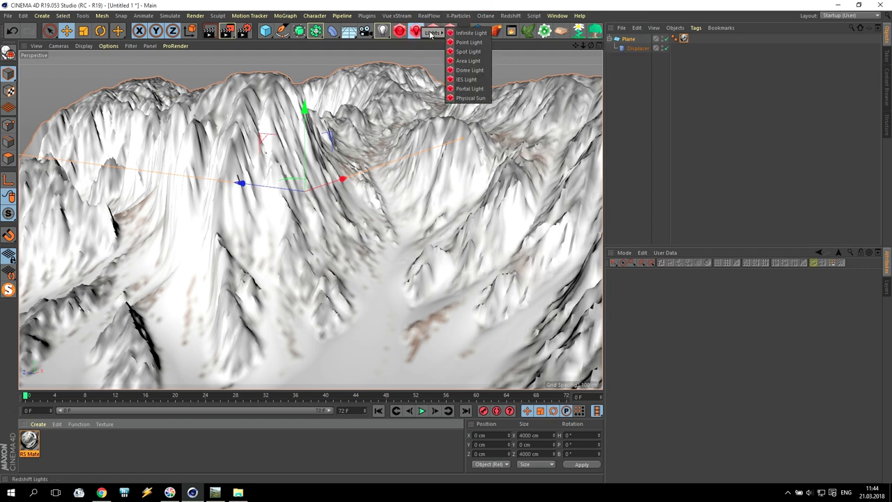
{"action": "left_click", "coordinate": [469, 70]}
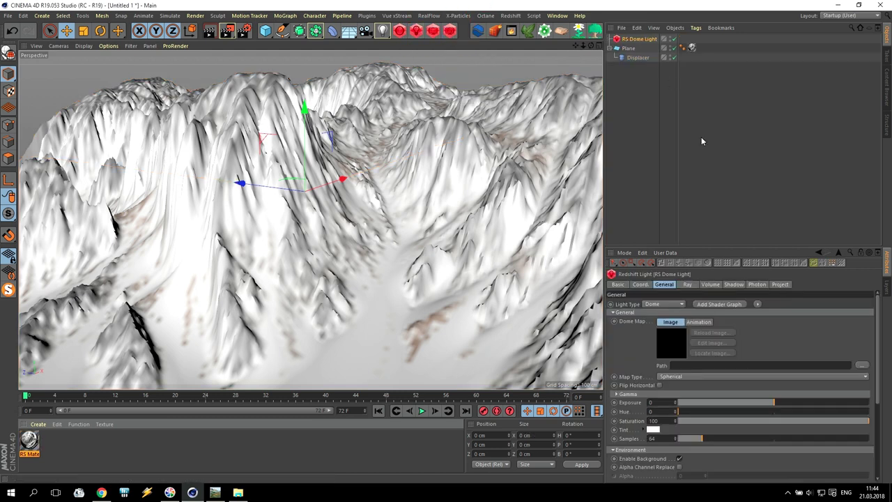
{"action": "left_click", "coordinate": [862, 366]}
{"action": "left_click", "coordinate": [137, 35]}
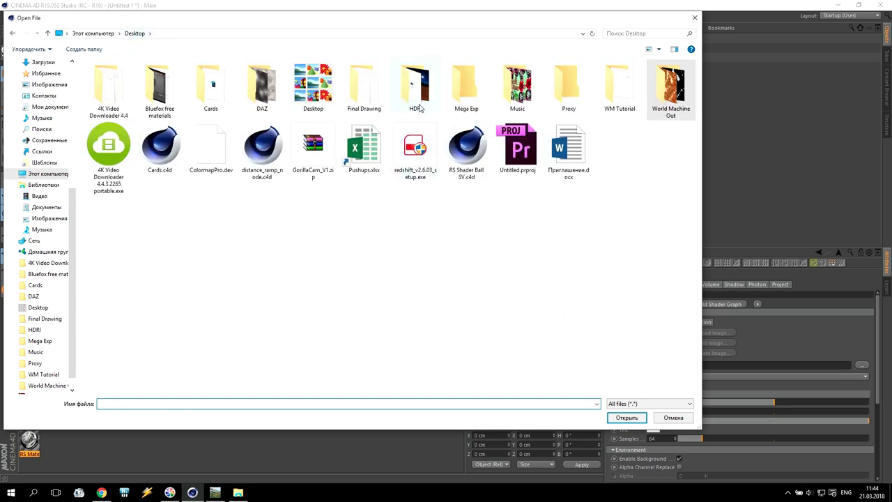
{"action": "double_click", "coordinate": [421, 108]}
{"action": "left_click", "coordinate": [363, 104]}
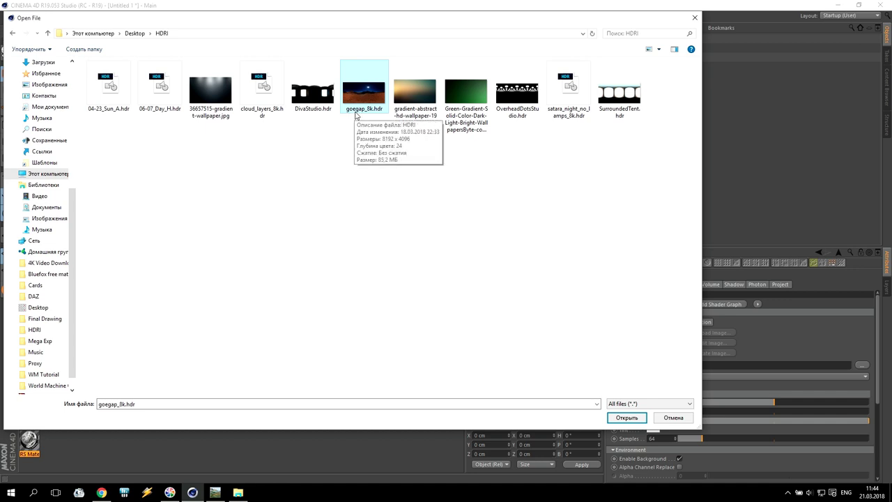
{"action": "left_click", "coordinate": [624, 417]}
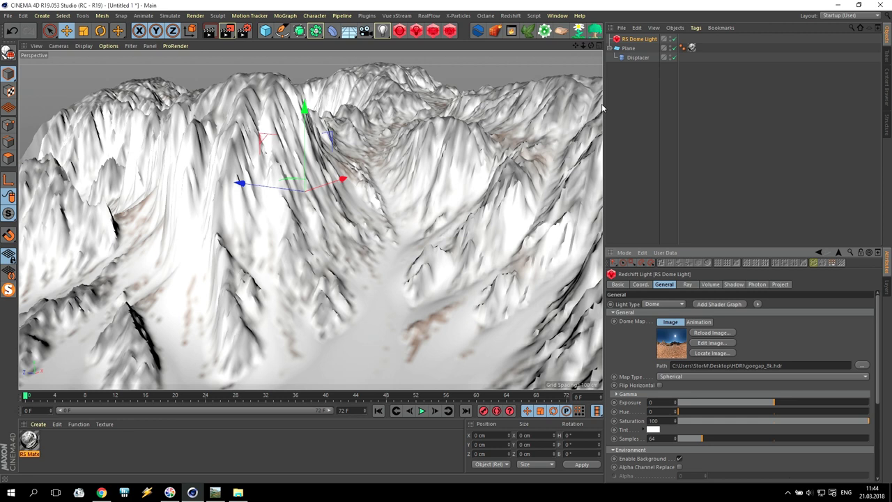
{"action": "left_click", "coordinate": [450, 31]}
- Render with the new dome lighting, orbit the view, and move the preview window right
{"action": "left_click", "coordinate": [165, 63]}
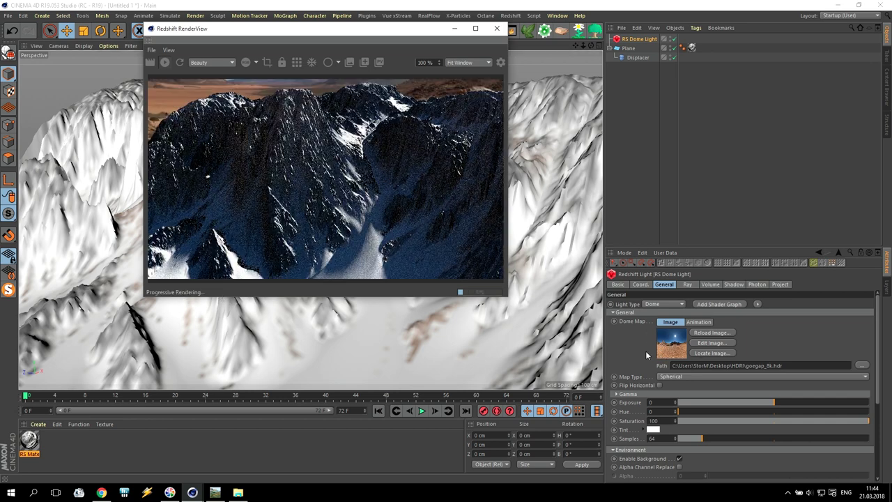
{"action": "left_click_drag", "start_coordinate": [590, 45], "coordinate": [569, 55]}
{"action": "left_click_drag", "start_coordinate": [385, 33], "coordinate": [739, 94]}
- Rotate the RS Dome Light in heading and slightly in pitch to shift the lighting
{"action": "left_click", "coordinate": [631, 40]}
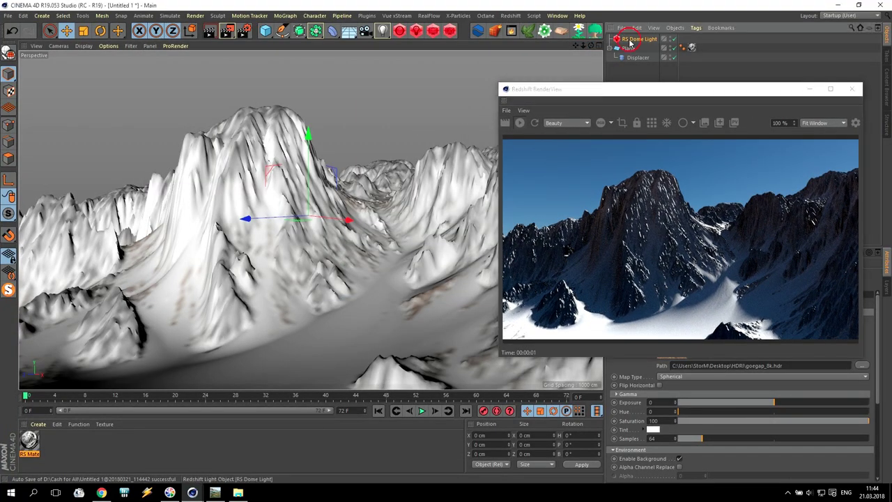
{"action": "key", "text": "r"}
{"action": "left_click_drag", "start_coordinate": [307, 213], "coordinate": [717, 226]}
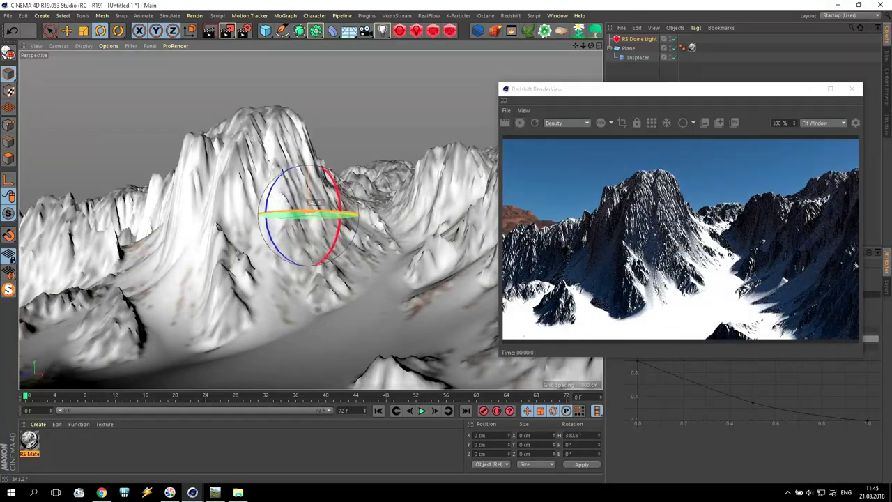
{"action": "left_click_drag", "start_coordinate": [338, 204], "coordinate": [300, 203]}
- Move the render preview window to the left and drag its corner to enlarge it
{"action": "left_click_drag", "start_coordinate": [591, 95], "coordinate": [134, 59]}
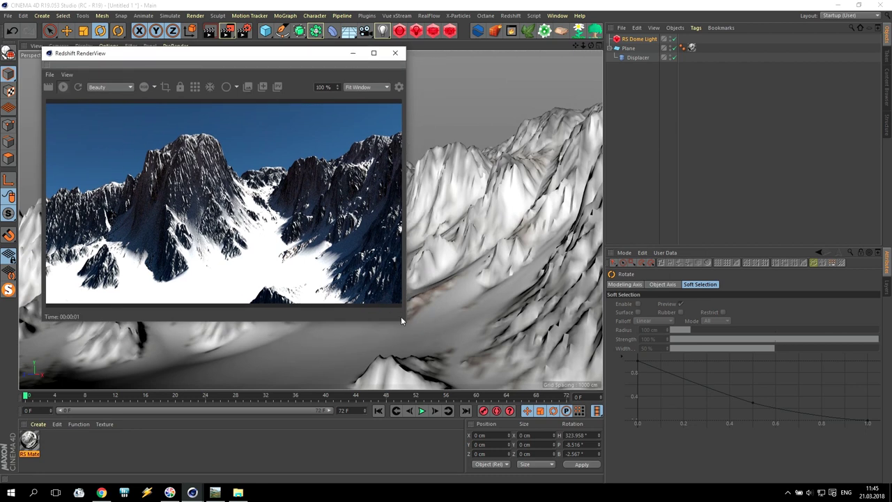
{"action": "left_click_drag", "start_coordinate": [286, 61], "coordinate": [264, 66]}
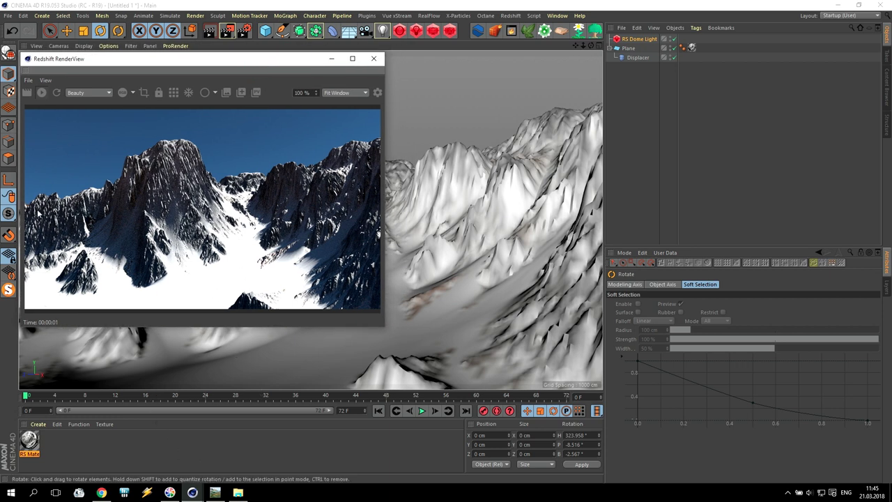
{"action": "left_click_drag", "start_coordinate": [383, 326], "coordinate": [467, 369]}
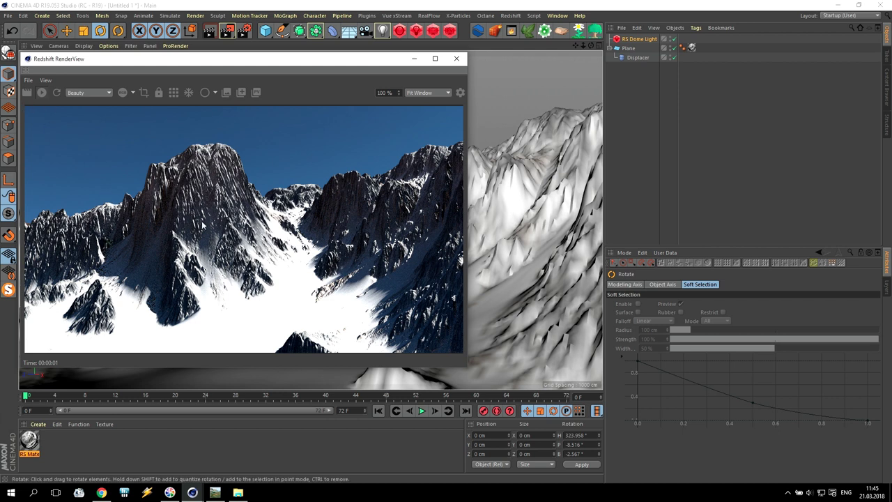
- Set the RS Dome Light's Samples value to 512
{"action": "left_click", "coordinate": [639, 39]}
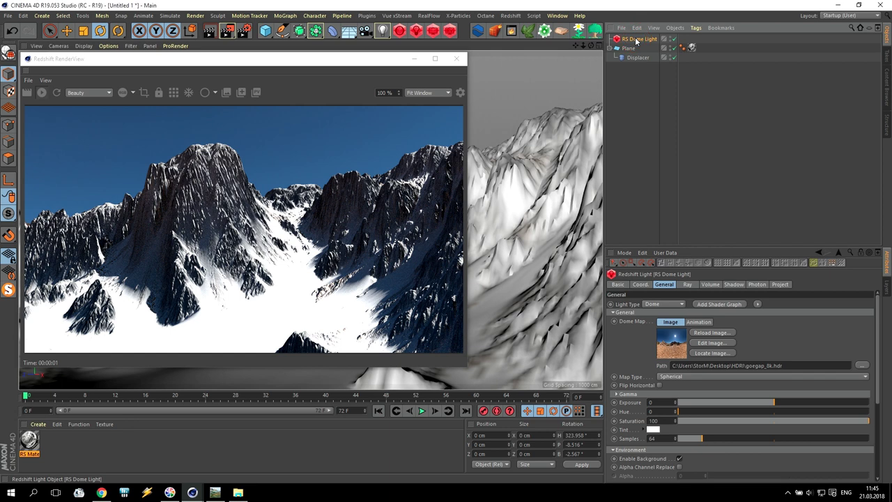
{"action": "double_click", "coordinate": [654, 438]}
{"action": "type", "text": "512"}
{"action": "key", "text": "Return"}
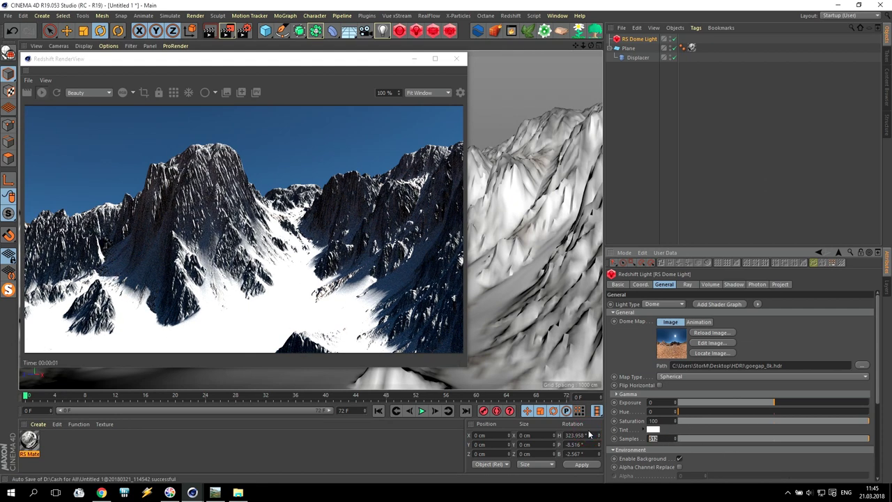
{"action": "type", "text": "4"}
{"action": "key", "text": "Return"}
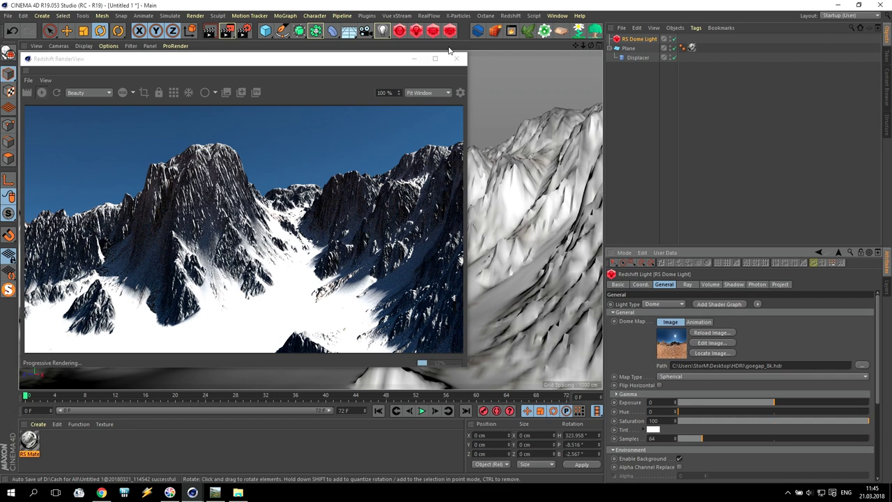
- Close the live preview, render the scene to the Picture Viewer, then close it
{"action": "left_click", "coordinate": [457, 58]}
{"action": "left_click", "coordinate": [226, 31]}
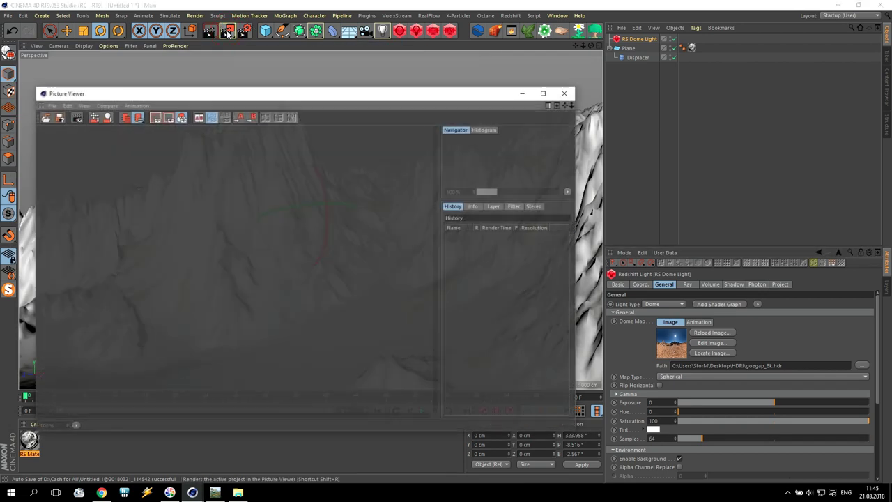
{"action": "left_click", "coordinate": [543, 93]}
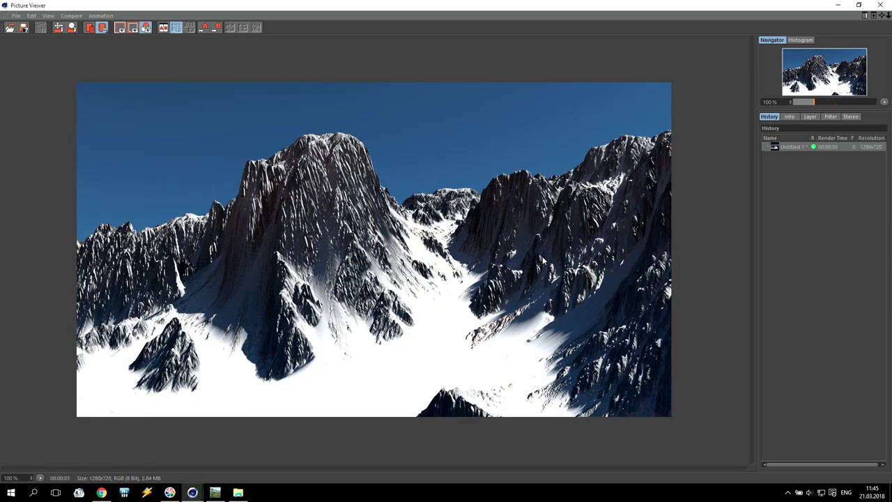
{"action": "scroll", "coordinate": [279, 252], "scroll_direction": "up", "scroll_amount": 4}
{"action": "scroll", "coordinate": [279, 251], "scroll_direction": "down", "scroll_amount": 4}
{"action": "left_click", "coordinate": [881, 5]}
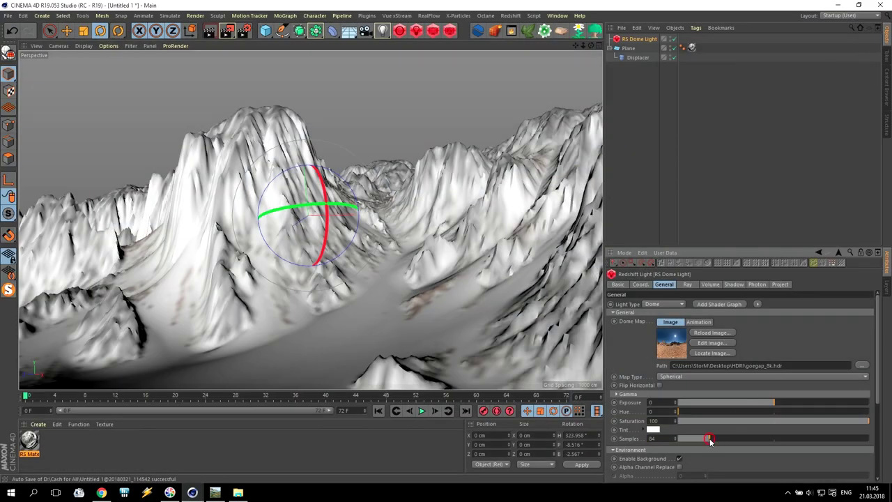
- Render again to the Picture Viewer and view the 00:00:03 and 00:00:07 History renders
{"action": "left_click", "coordinate": [227, 31]}
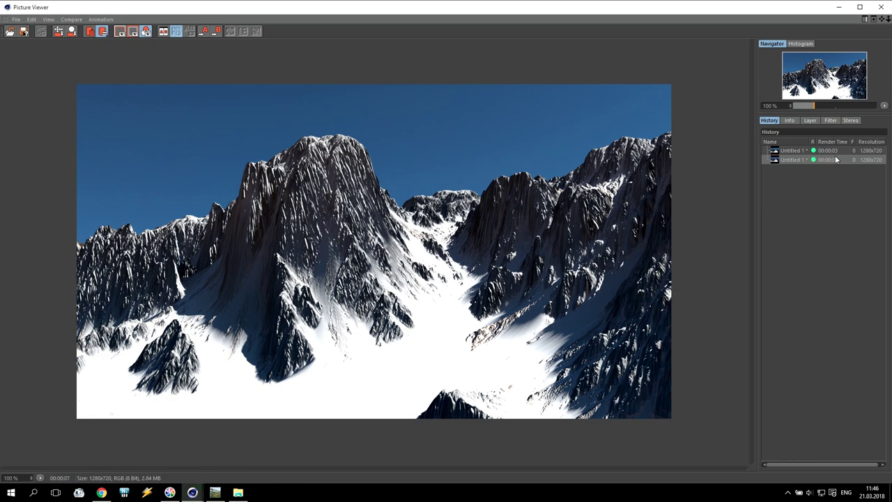
{"action": "left_click", "coordinate": [791, 151]}
{"action": "left_click", "coordinate": [791, 160]}
{"action": "left_click", "coordinate": [791, 152]}
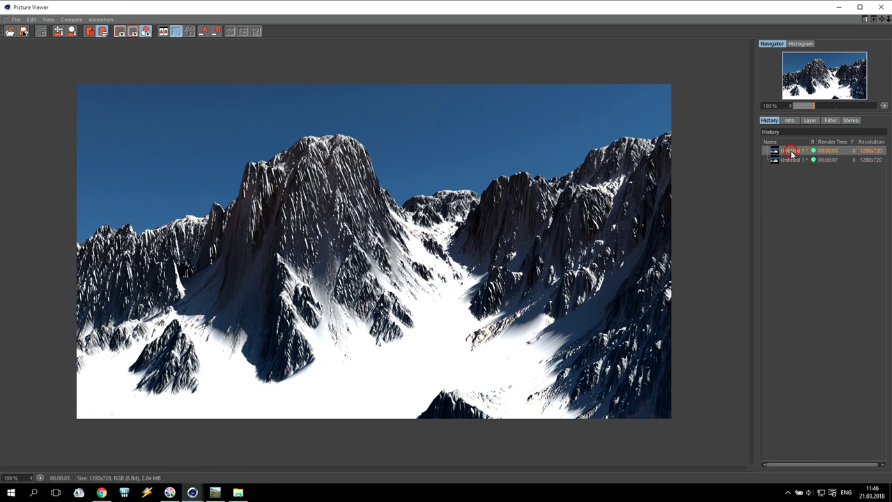
{"action": "scroll", "coordinate": [249, 231], "scroll_direction": "up", "scroll_amount": 2}
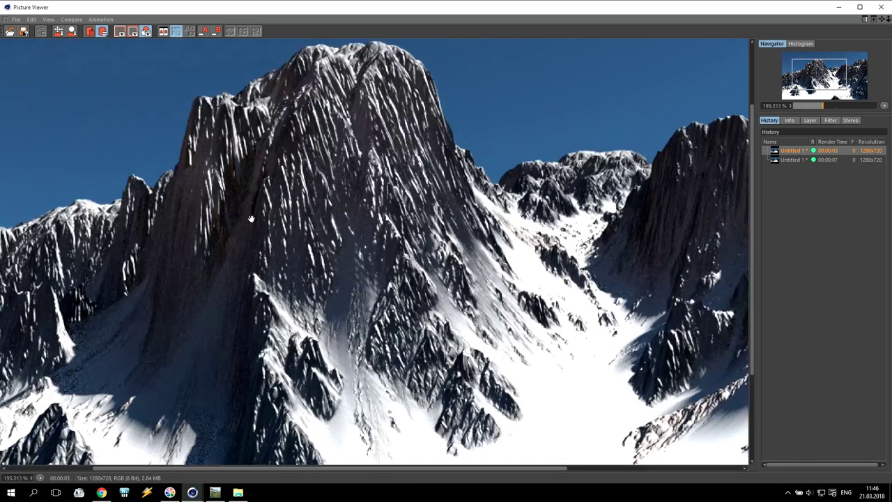
{"action": "left_click", "coordinate": [785, 159]}
- Flip repeatedly between the two renders to compare them, then close the Picture Viewer
{"action": "left_click", "coordinate": [790, 151]}
{"action": "left_click", "coordinate": [789, 161]}
{"action": "left_click", "coordinate": [790, 152]}
{"action": "left_click", "coordinate": [789, 160]}
{"action": "left_click", "coordinate": [789, 152]}
{"action": "left_click", "coordinate": [789, 160]}
{"action": "left_click", "coordinate": [788, 152]}
{"action": "left_click", "coordinate": [787, 160]}
{"action": "left_click", "coordinate": [788, 151]}
{"action": "left_click", "coordinate": [788, 161]}
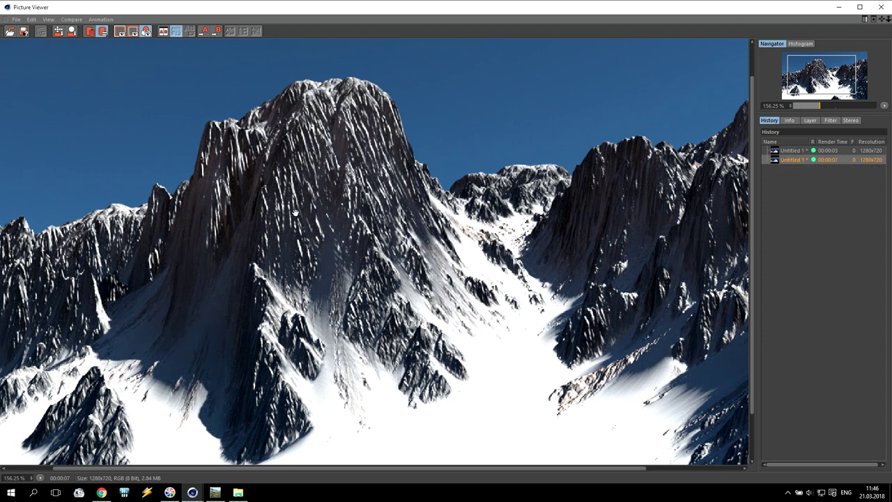
{"action": "scroll", "coordinate": [295, 213], "scroll_direction": "down", "scroll_amount": 5}
{"action": "scroll", "coordinate": [324, 217], "scroll_direction": "up", "scroll_amount": 3}
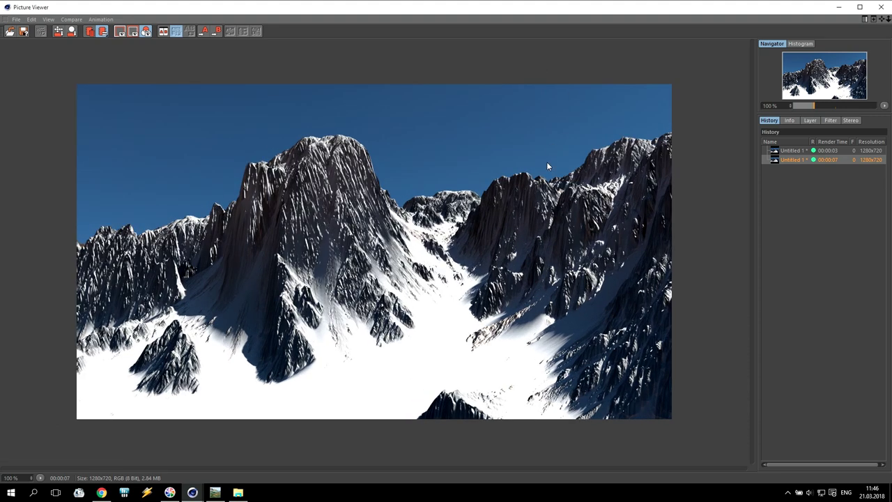
{"action": "left_click", "coordinate": [881, 7]}
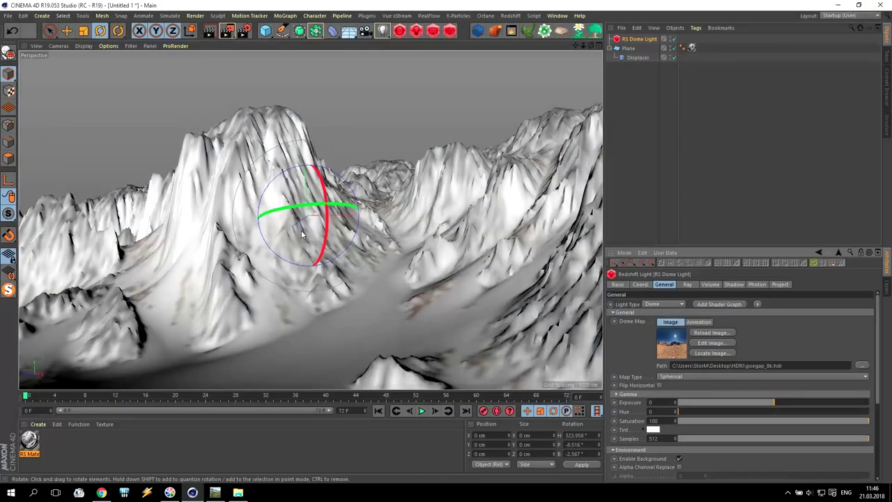
- Add a Camera, make it the active view, and give it a Redshift Camera tag
{"action": "left_click", "coordinate": [365, 31]}
{"action": "left_click", "coordinate": [674, 39]}
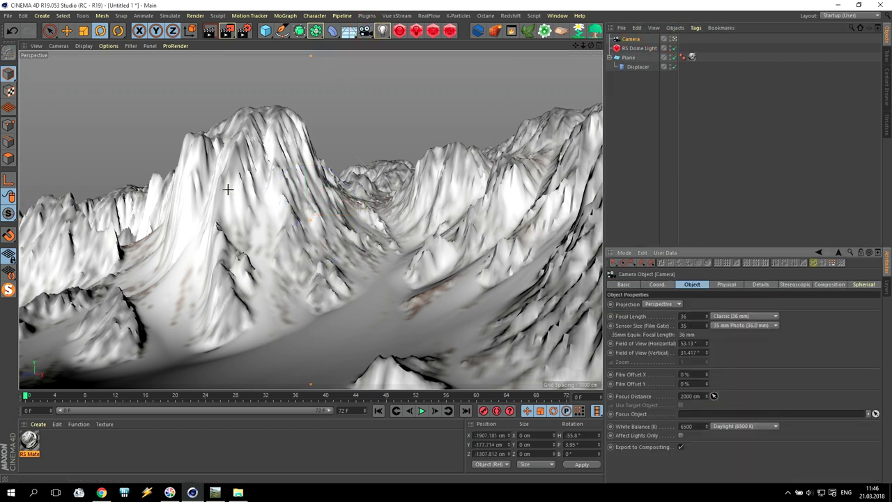
{"action": "right_click", "coordinate": [632, 40]}
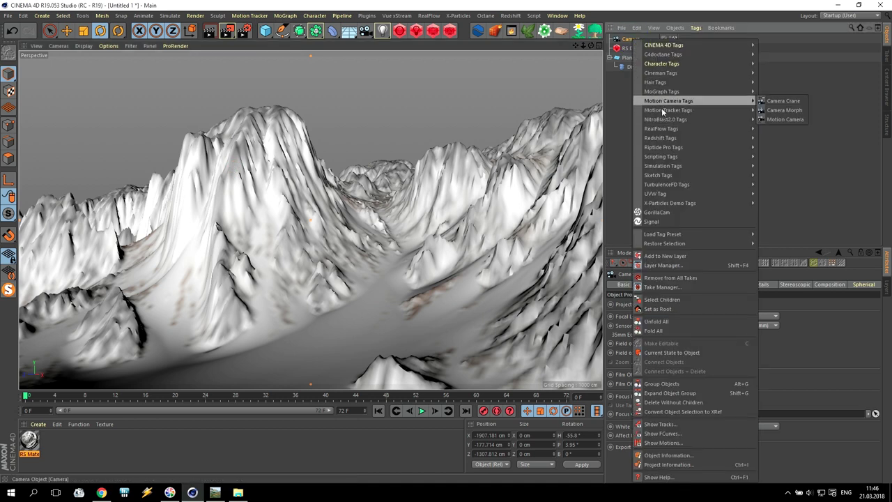
{"action": "mouse_move", "coordinate": [670, 138]}
{"action": "left_click", "coordinate": [795, 138]}
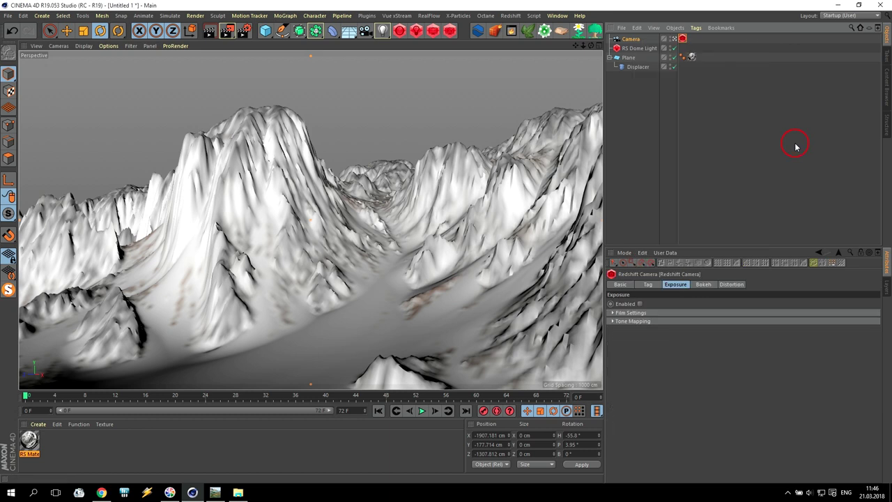
- Enable Exposure and Bokeh on the Redshift Camera tag and preview in Redshift RenderView
{"action": "left_click", "coordinate": [640, 304]}
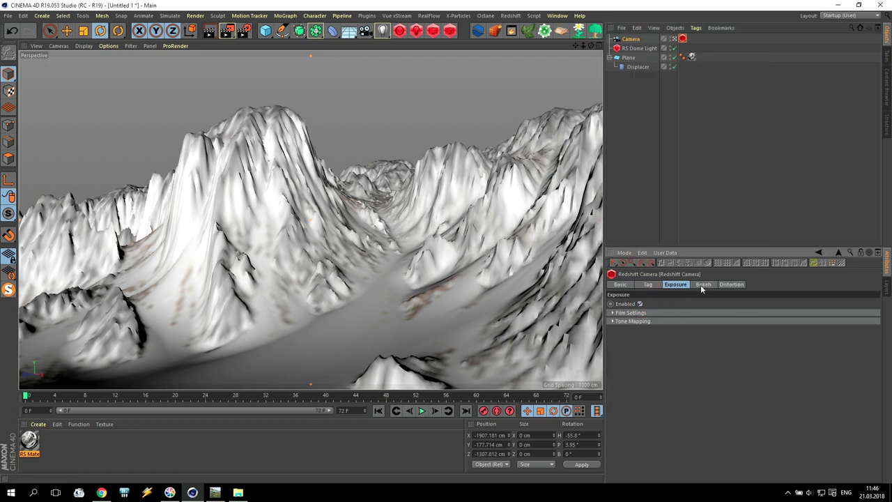
{"action": "left_click", "coordinate": [613, 313]}
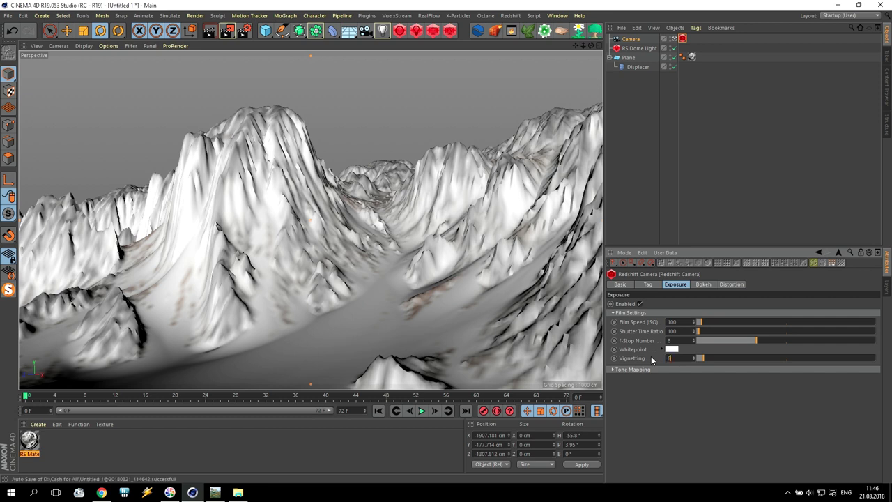
{"action": "left_click", "coordinate": [703, 284]}
{"action": "left_click", "coordinate": [640, 304]}
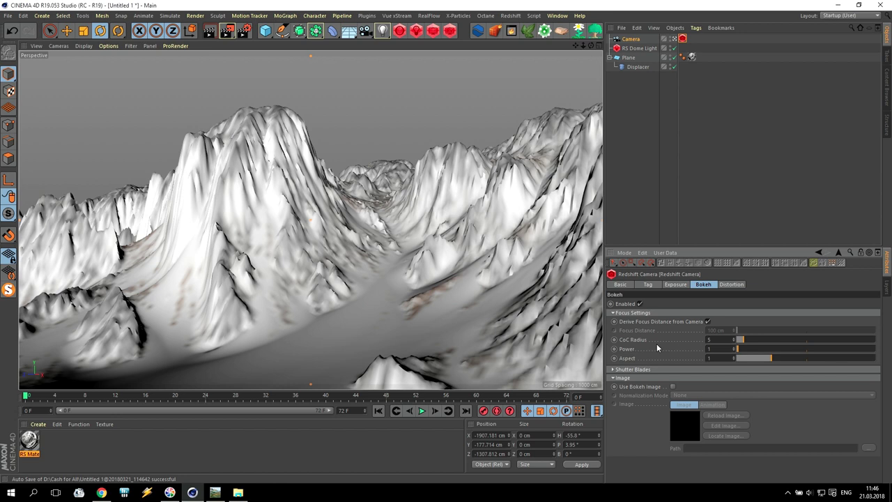
{"action": "left_click", "coordinate": [450, 31]}
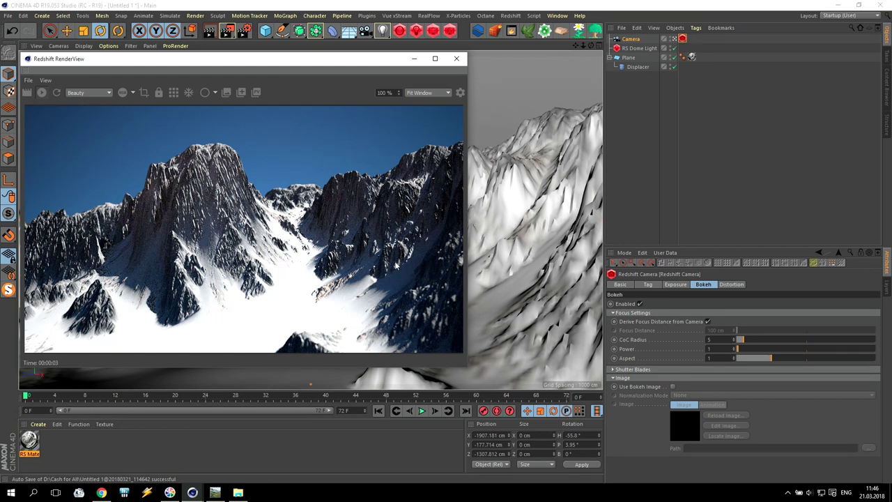
- Try a bokeh CoC Radius of 10, then set it back to 5
{"action": "left_click", "coordinate": [675, 341]}
{"action": "type", "text": "10"}
{"action": "key", "text": "Return"}
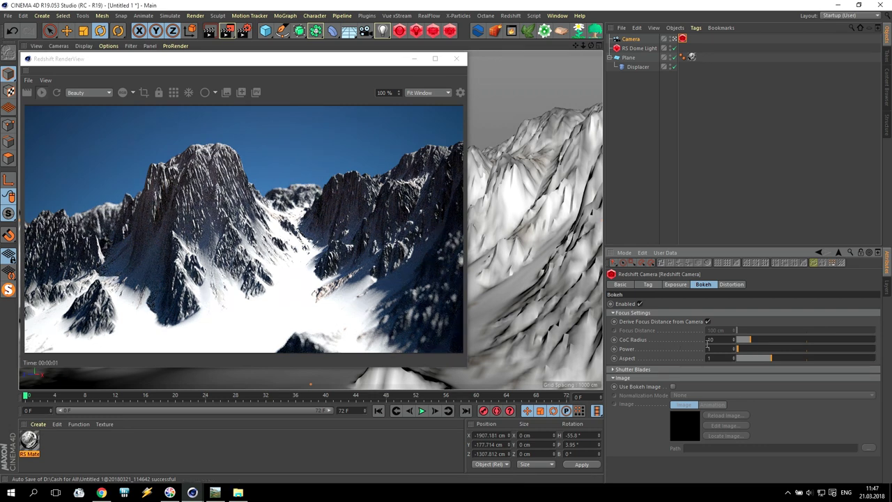
{"action": "type", "text": "5"}
{"action": "key", "text": "Return"}
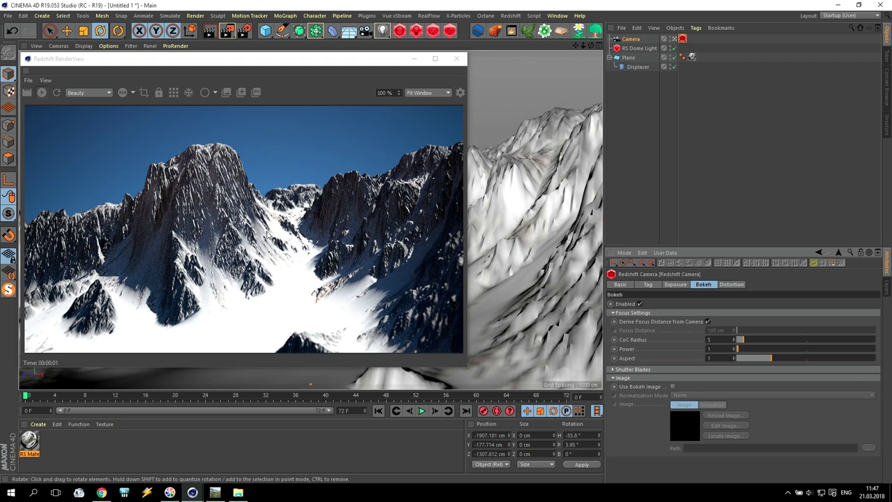
- Pick the camera's Focus Distance on the mountain peak, giving 2036.146 cm
{"action": "left_click", "coordinate": [353, 70]}
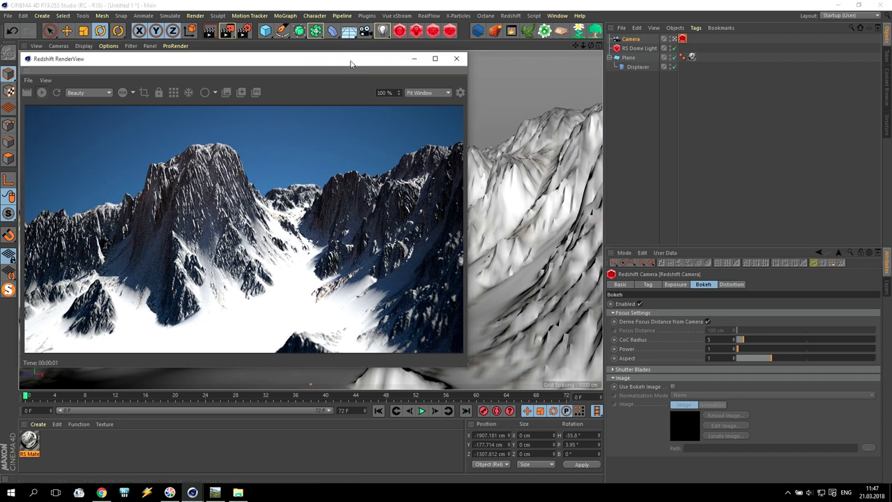
{"action": "left_click_drag", "start_coordinate": [351, 63], "coordinate": [345, 47]}
{"action": "left_click", "coordinate": [630, 39]}
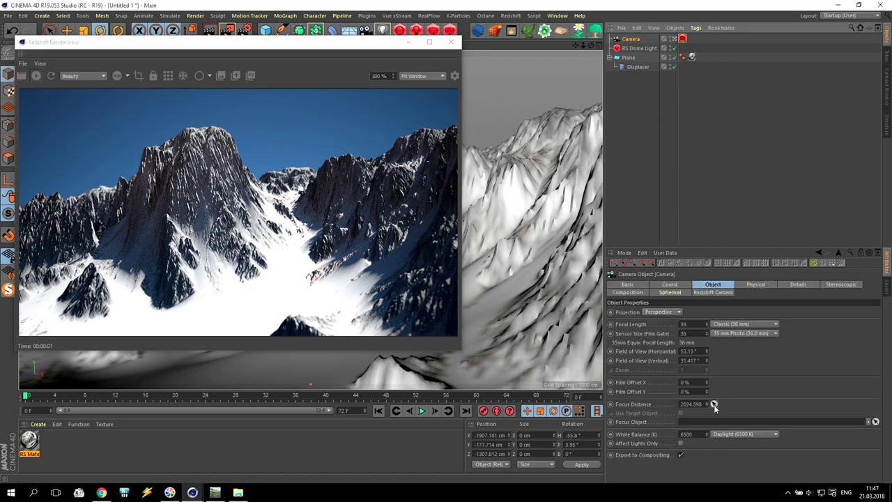
{"action": "left_click", "coordinate": [714, 404]}
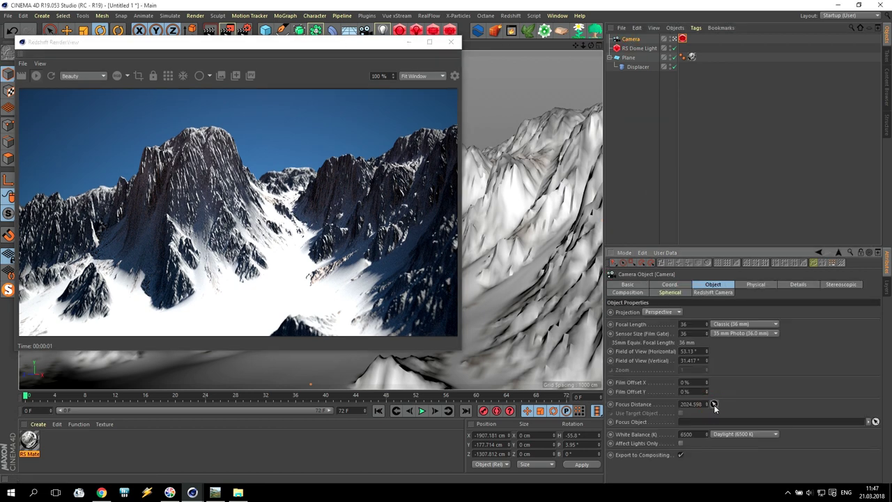
{"action": "left_click", "coordinate": [388, 368]}
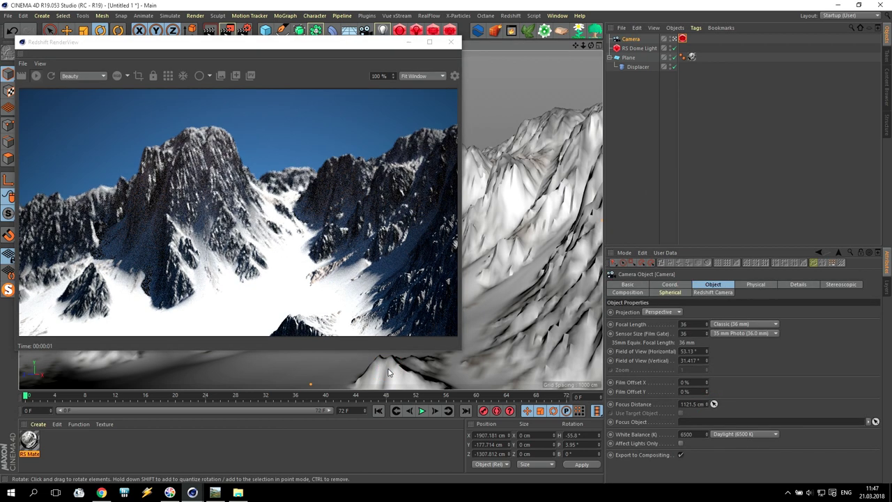
{"action": "left_click_drag", "start_coordinate": [318, 47], "coordinate": [647, 24]}
{"action": "left_click", "coordinate": [714, 403]}
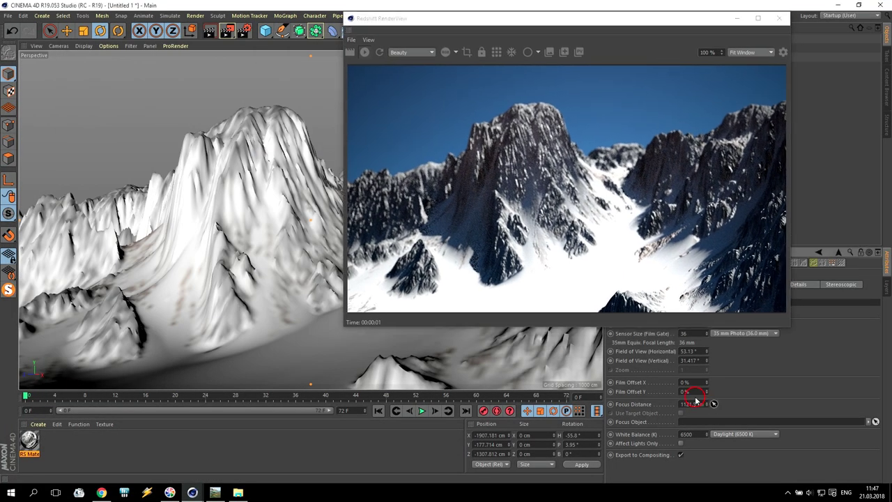
{"action": "left_click", "coordinate": [234, 159]}
{"action": "left_click_drag", "start_coordinate": [638, 24], "coordinate": [313, 62]}
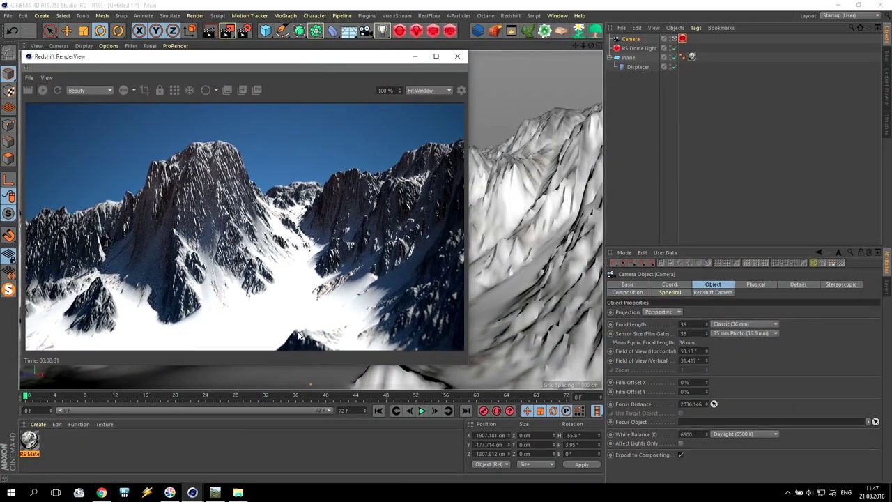
- Open the RS Material's shader graph and inspect the Flow map, Wear Map and Depos texture nodes
{"action": "double_click", "coordinate": [29, 440]}
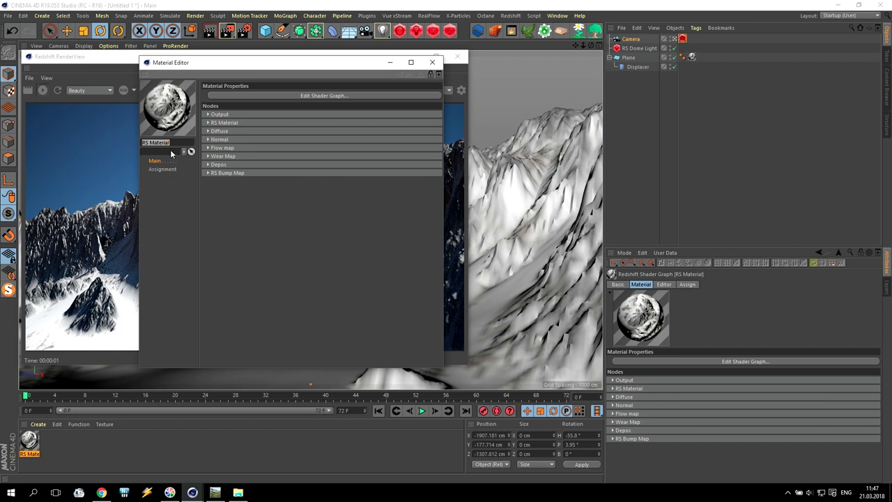
{"action": "left_click_drag", "start_coordinate": [205, 66], "coordinate": [597, 152]}
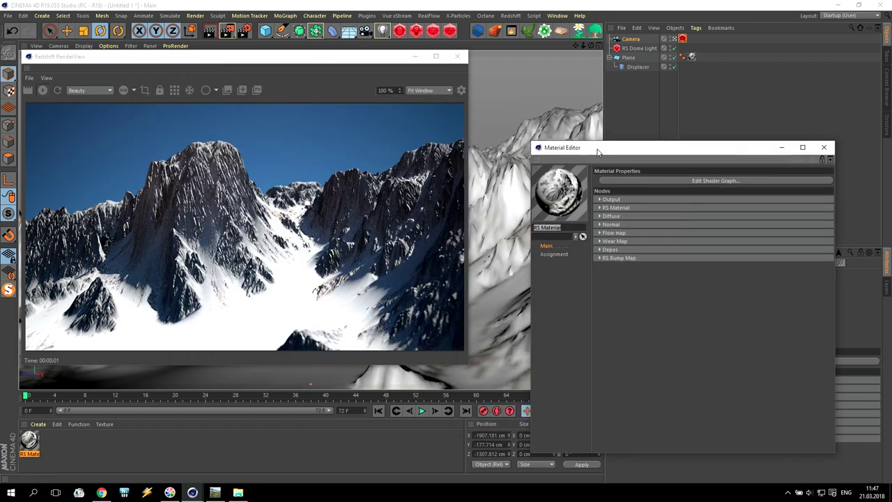
{"action": "left_click", "coordinate": [632, 182]}
{"action": "left_click", "coordinate": [285, 315]}
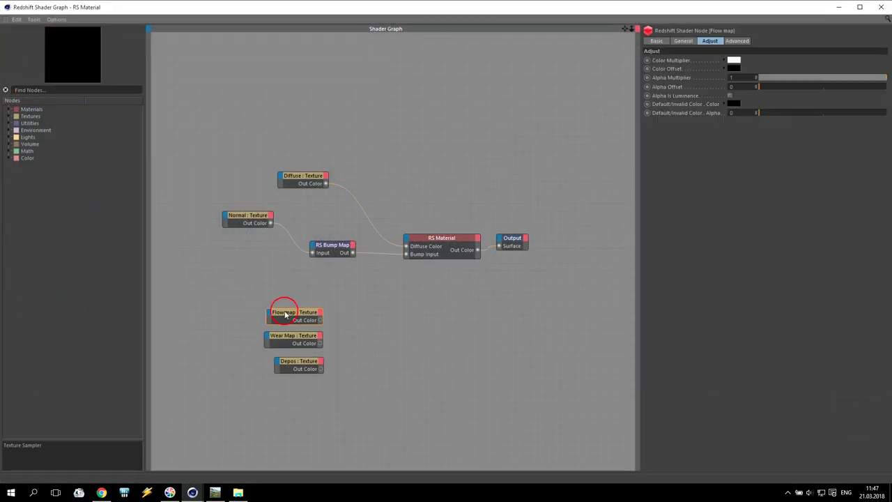
{"action": "left_click", "coordinate": [683, 41]}
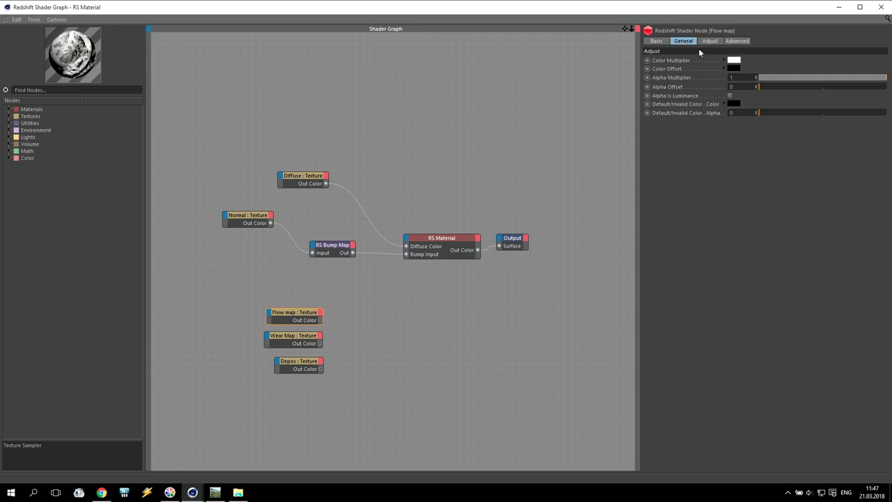
{"action": "left_click", "coordinate": [296, 339]}
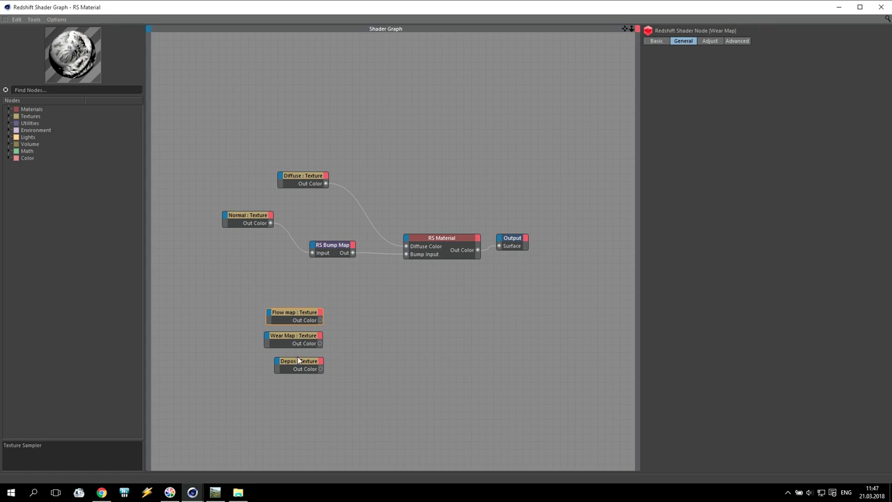
{"action": "left_click", "coordinate": [299, 362]}
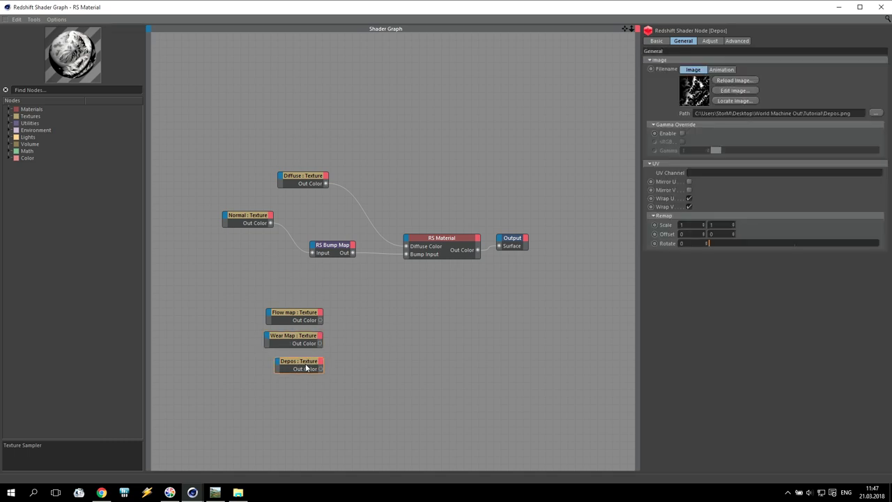
- Close the render view and return the shader graph to full screen
{"action": "left_click_drag", "start_coordinate": [653, 5], "coordinate": [671, 129]}
{"action": "left_click", "coordinate": [458, 58]}
{"action": "left_click", "coordinate": [458, 58]}
{"action": "left_click_drag", "start_coordinate": [399, 133], "coordinate": [380, 3]}
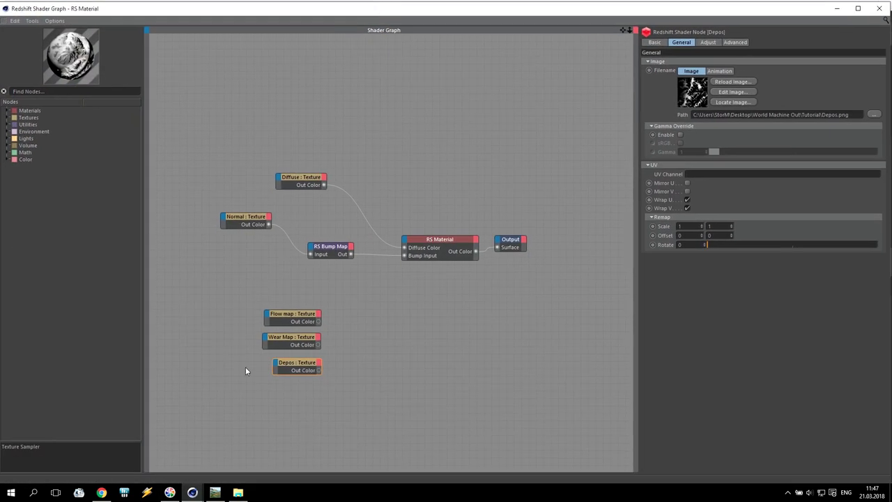
- Delete the Diffuse-to-RS Material wire, rearrange the nodes, and drag in a new Texture node
{"action": "left_click", "coordinate": [300, 178]}
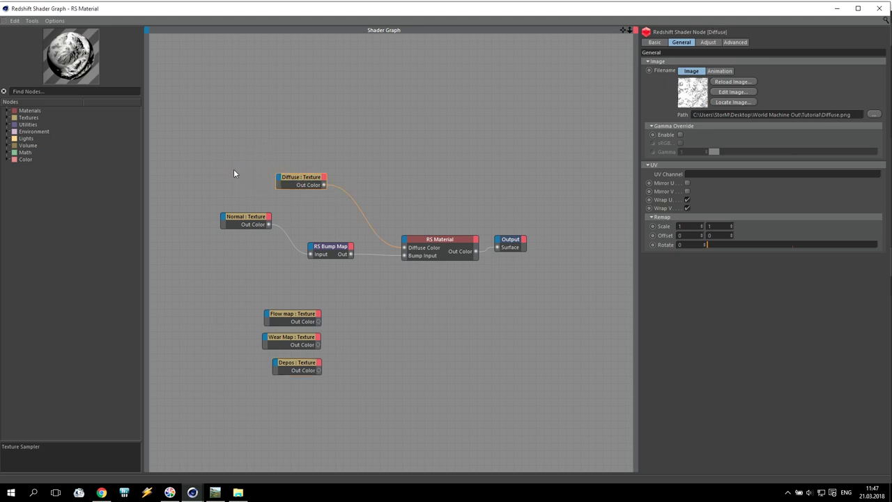
{"action": "left_click_drag", "start_coordinate": [306, 179], "coordinate": [237, 158]}
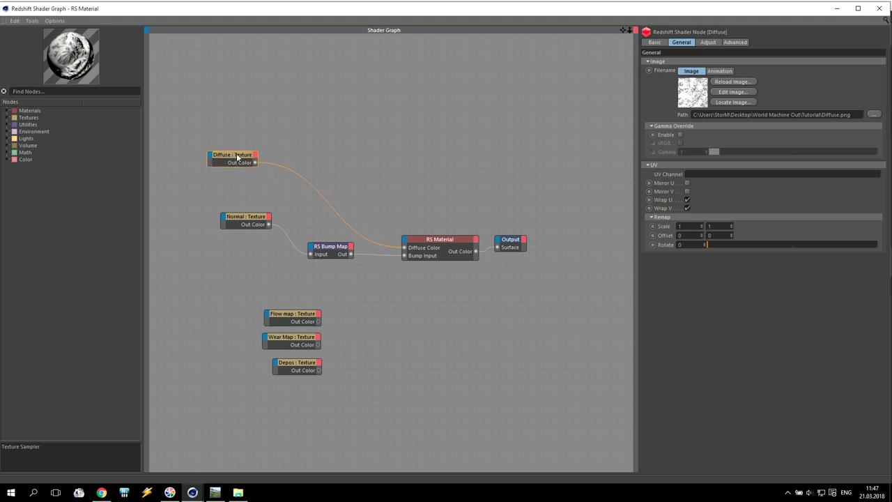
{"action": "left_click", "coordinate": [316, 191]}
{"action": "key", "text": "Delete"}
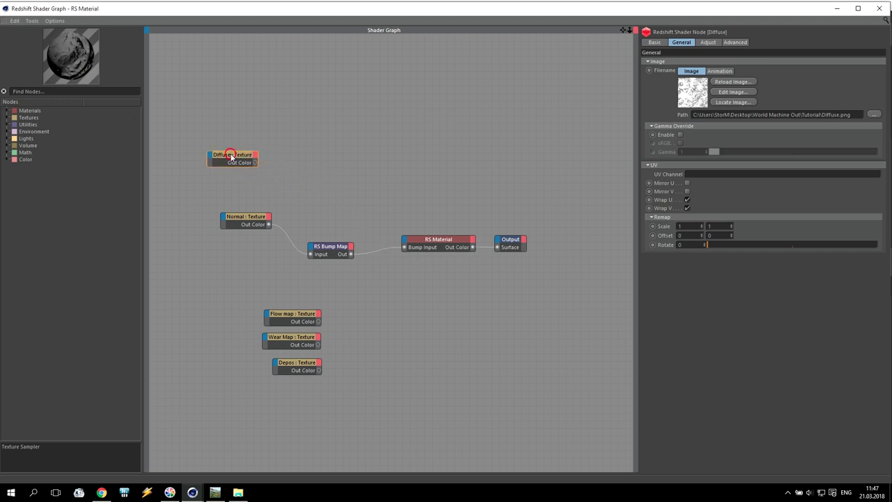
{"action": "left_click_drag", "start_coordinate": [230, 151], "coordinate": [211, 131]}
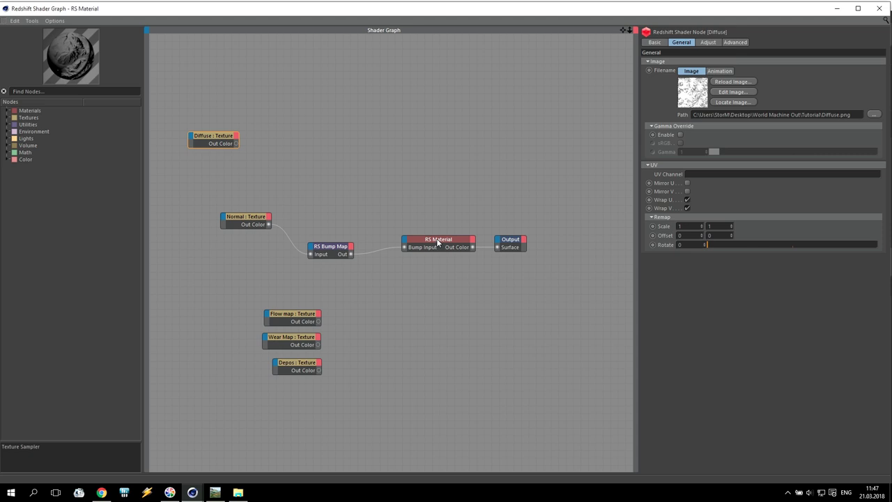
{"action": "left_click_drag", "start_coordinate": [438, 242], "coordinate": [419, 223]}
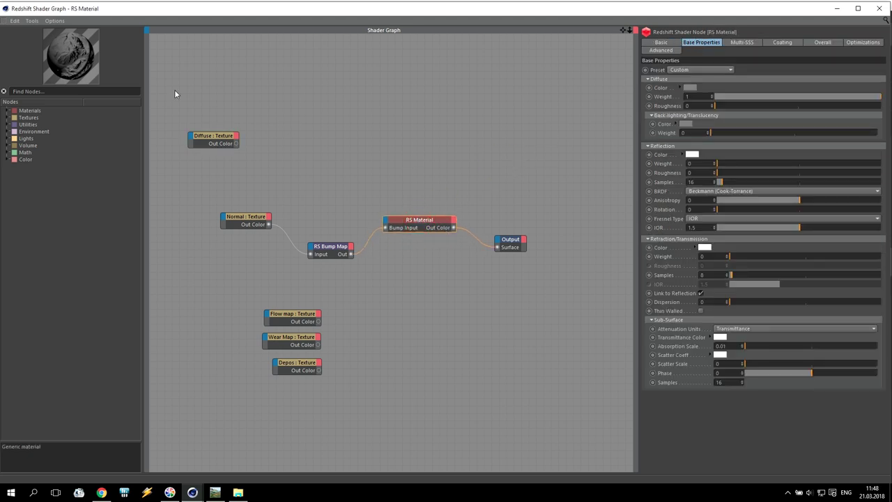
{"action": "left_click", "coordinate": [8, 118]}
{"action": "left_click_drag", "start_coordinate": [30, 167], "coordinate": [386, 225]}
- Connect the new RS Texture node to RS Material's Diffuse Color
{"action": "mouse_move", "coordinate": [432, 228]}
{"action": "left_click", "coordinate": [539, 228]}
{"action": "left_click", "coordinate": [338, 163]}
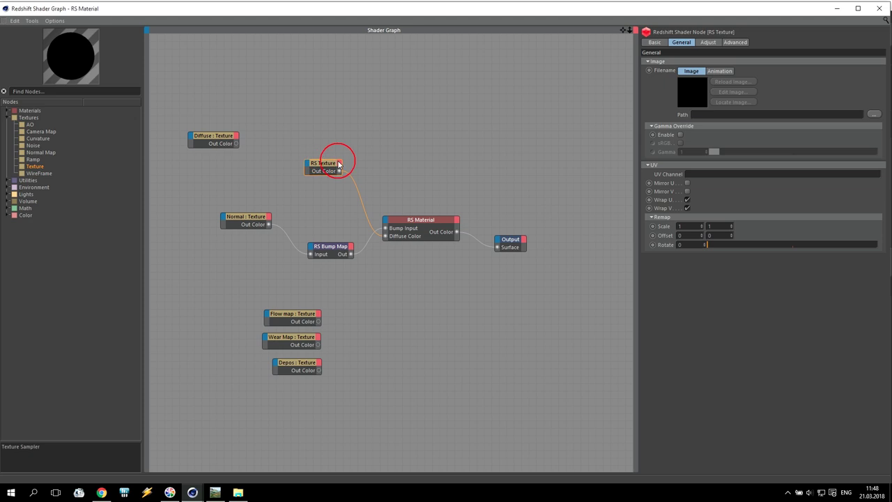
- Load marble_1_19.jpg from D:\Texture\Мрамор into the RS Texture node
{"action": "left_click", "coordinate": [874, 113]}
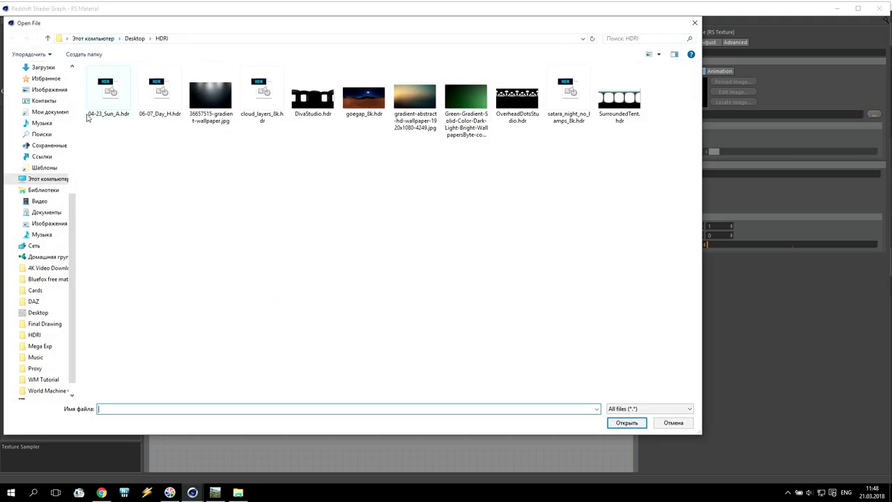
{"action": "scroll", "coordinate": [42, 105], "scroll_direction": "up", "scroll_amount": 7}
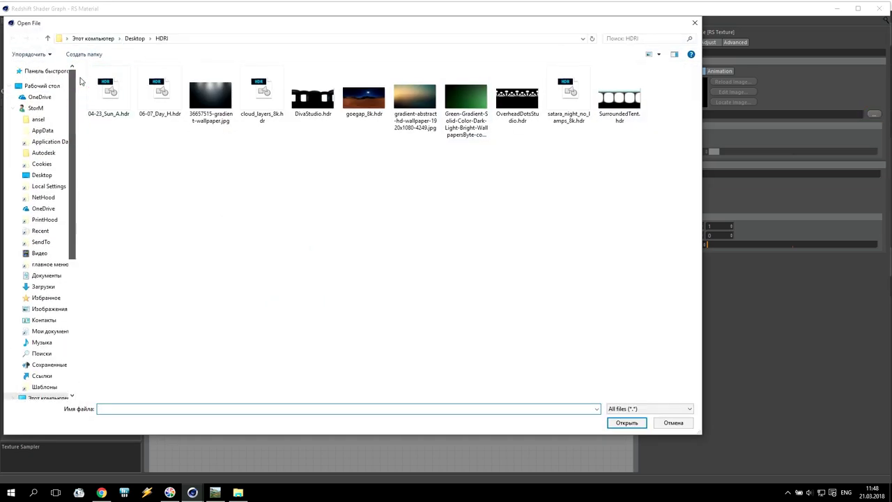
{"action": "left_click", "coordinate": [42, 85]}
{"action": "double_click", "coordinate": [341, 68]}
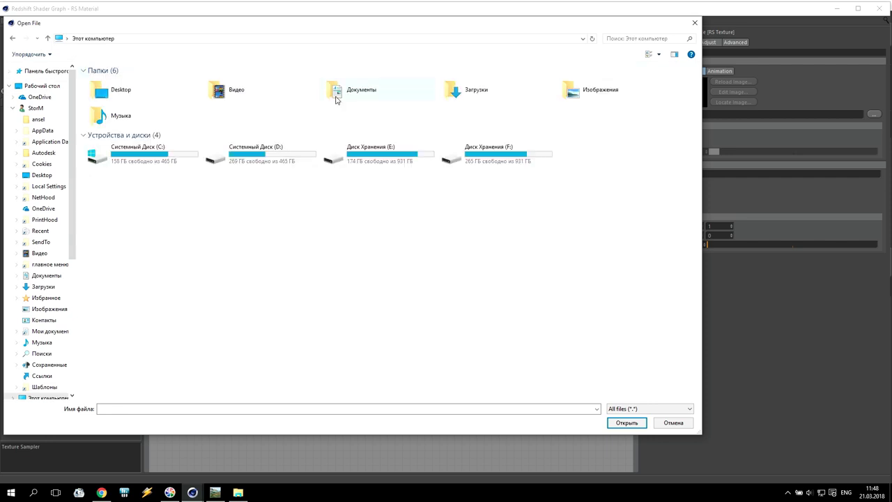
{"action": "double_click", "coordinate": [248, 165]}
{"action": "double_click", "coordinate": [161, 223]}
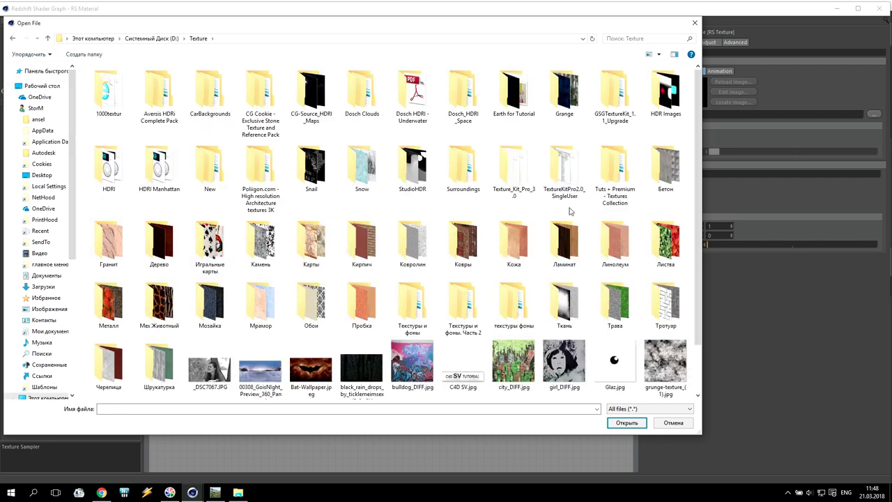
{"action": "double_click", "coordinate": [260, 307]}
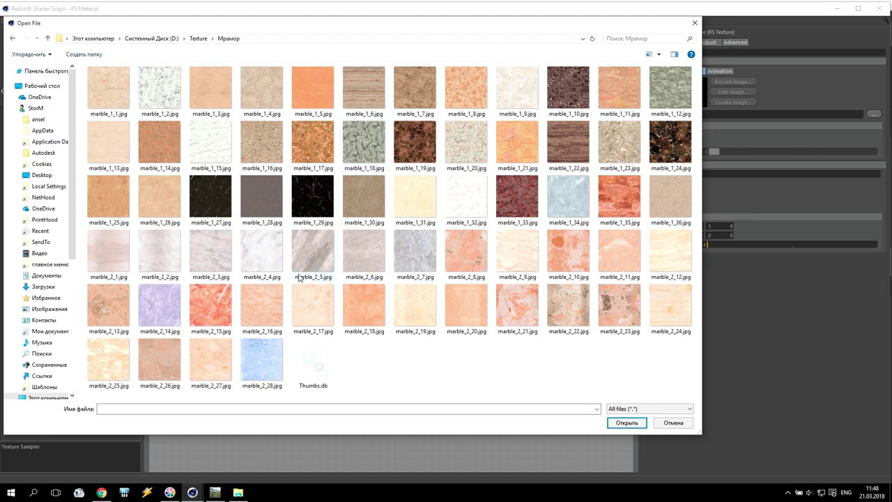
{"action": "left_click", "coordinate": [423, 138]}
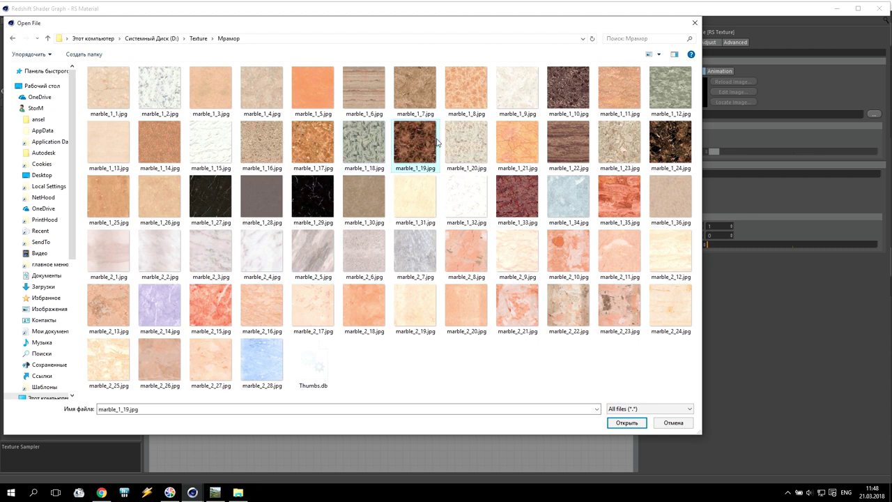
{"action": "left_click", "coordinate": [627, 423]}
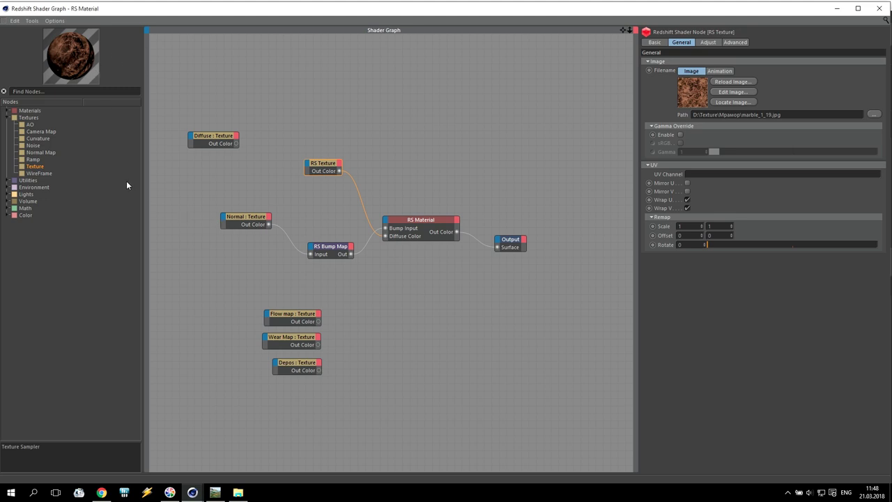
- Drag a new RS Material node into the shader graph and view its properties
{"action": "left_click", "coordinate": [6, 110]}
{"action": "left_click_drag", "start_coordinate": [35, 148], "coordinate": [417, 301]}
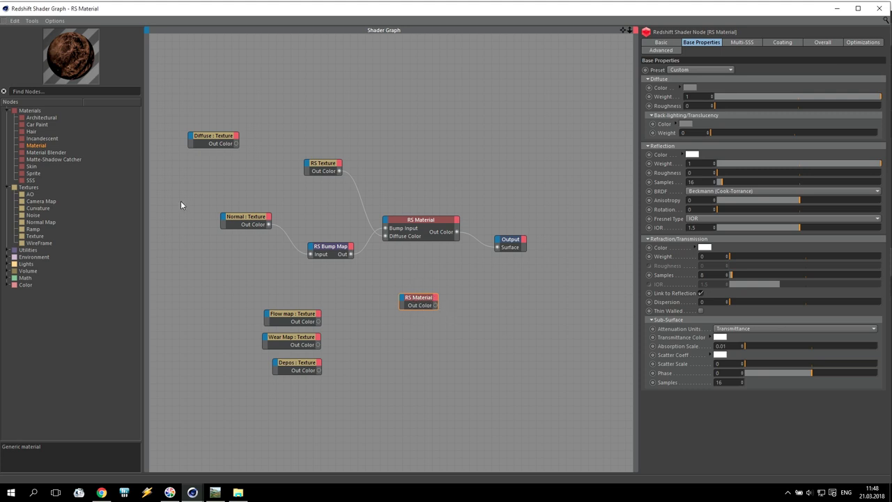
{"action": "left_click", "coordinate": [746, 44]}
{"action": "left_click", "coordinate": [711, 43]}
- Give the new material a white diffuse colour and 0.3 reflection roughness, then tidy node positions
{"action": "left_click", "coordinate": [689, 87]}
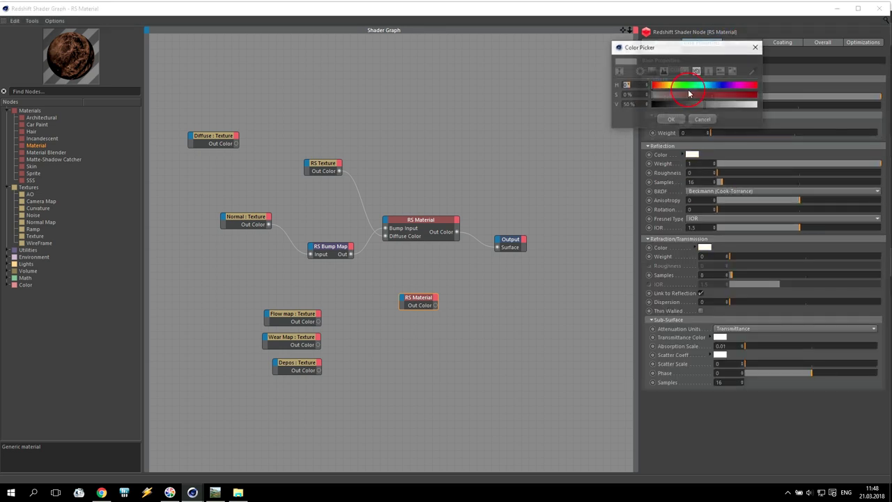
{"action": "left_click", "coordinate": [751, 102]}
{"action": "left_click", "coordinate": [679, 126]}
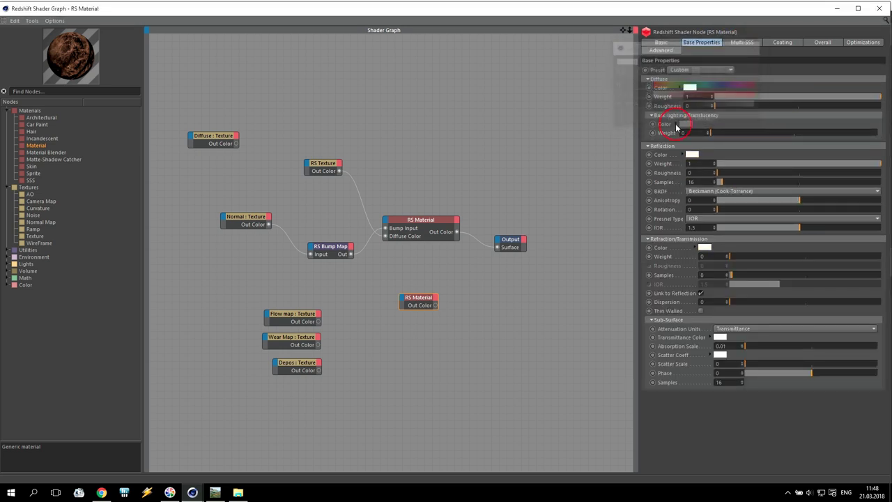
{"action": "double_click", "coordinate": [695, 173]}
{"action": "type", "text": "0.3"}
{"action": "key", "text": "Return"}
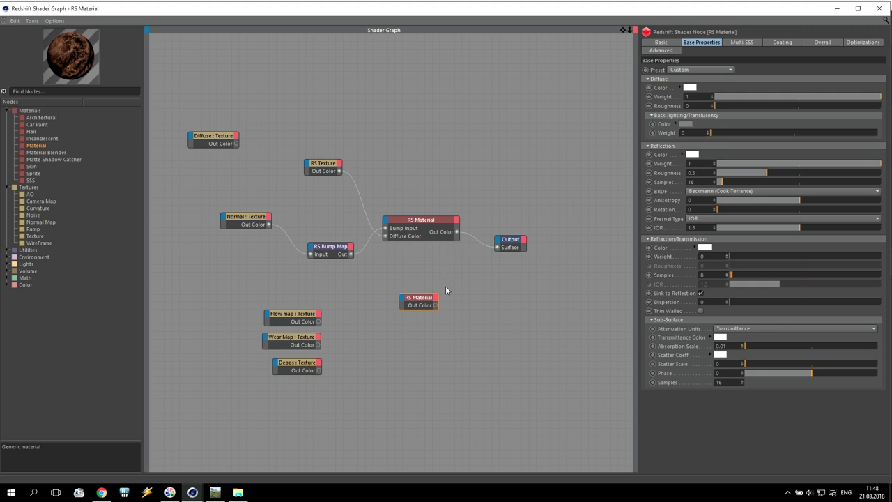
{"action": "left_click_drag", "start_coordinate": [419, 298], "coordinate": [423, 278]}
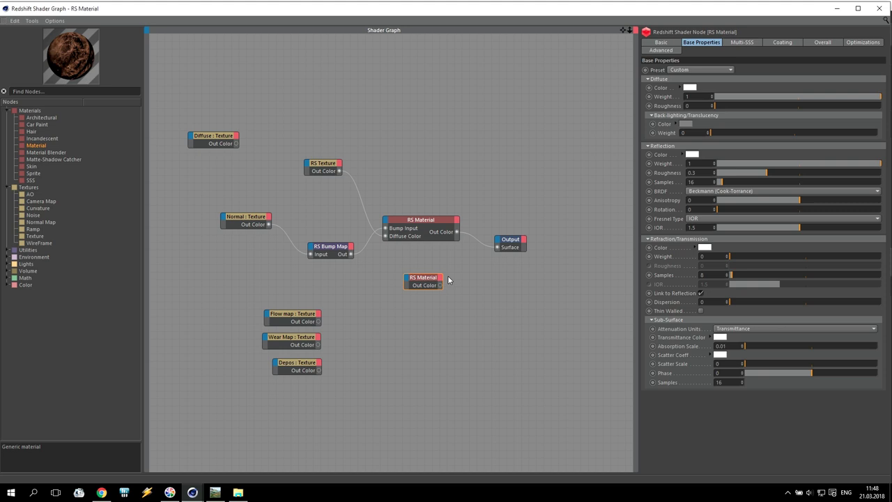
{"action": "left_click_drag", "start_coordinate": [520, 241], "coordinate": [616, 245]}
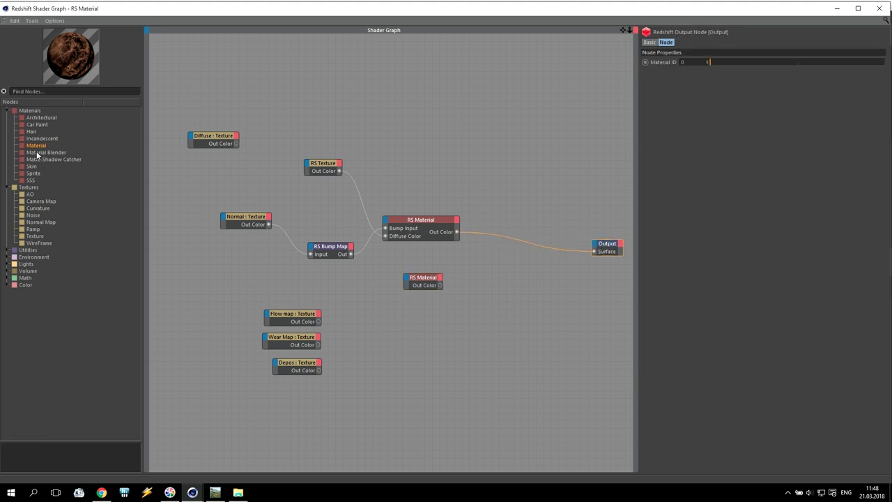
- Add an RS Material Blender, wiring the marble material into Base Color and its Out into Output Surface
{"action": "left_click_drag", "start_coordinate": [37, 152], "coordinate": [536, 270]}
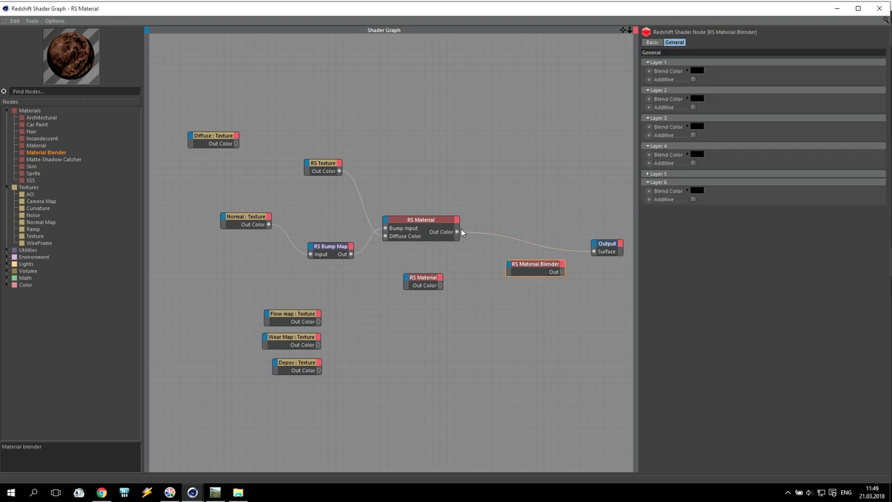
{"action": "left_click_drag", "start_coordinate": [457, 232], "coordinate": [509, 269]}
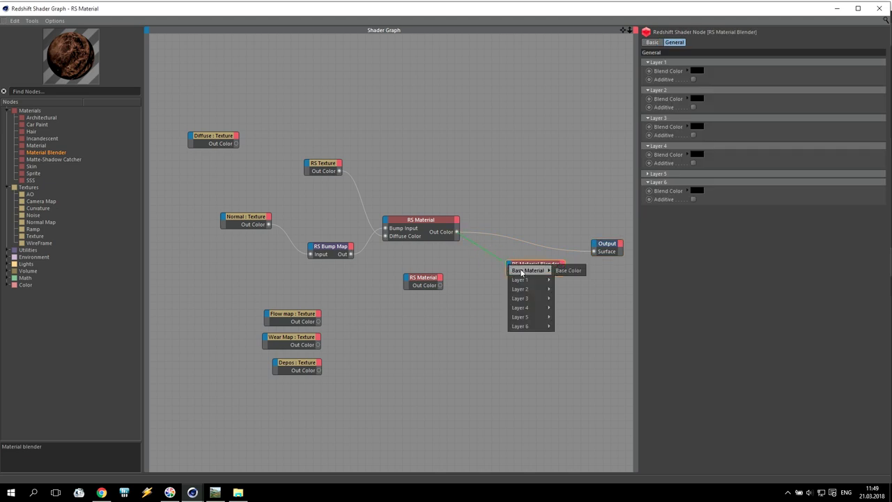
{"action": "left_click", "coordinate": [564, 272]}
{"action": "left_click_drag", "start_coordinate": [591, 259], "coordinate": [594, 252]}
- Check the render, then reopen the RS Material's shader graph in a smaller window
{"action": "left_click", "coordinate": [838, 9]}
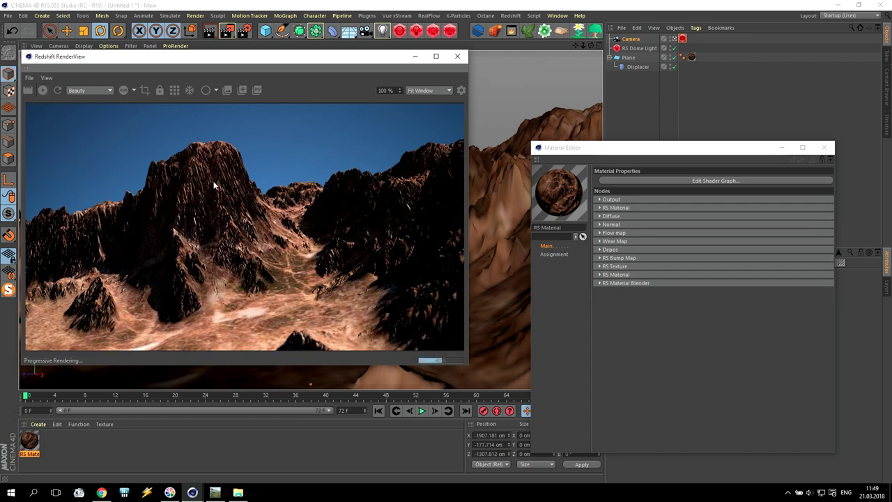
{"action": "double_click", "coordinate": [34, 445]}
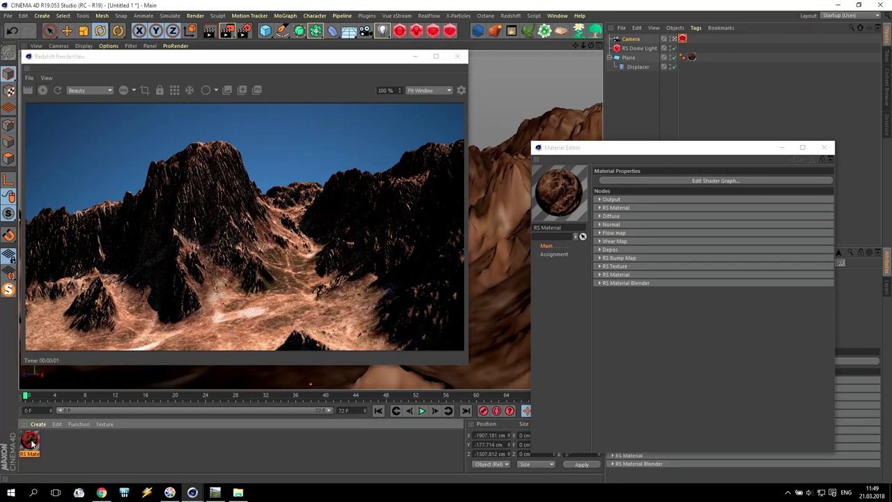
{"action": "left_click", "coordinate": [643, 182]}
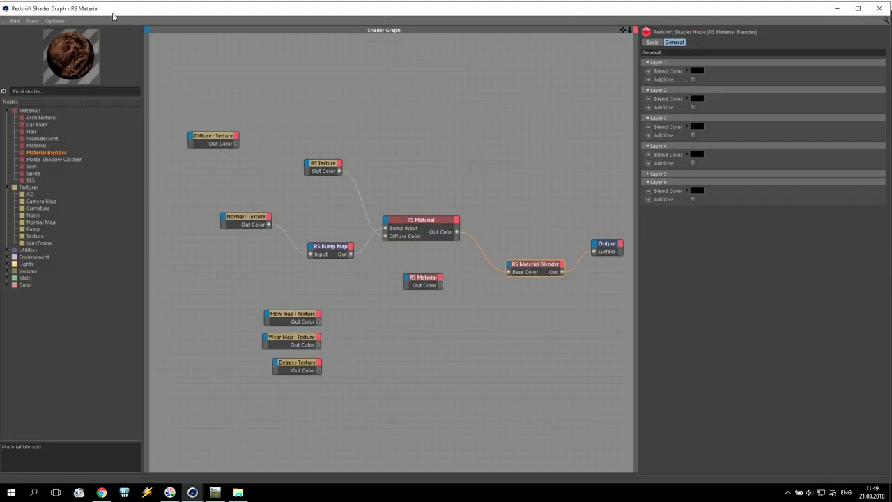
{"action": "left_click_drag", "start_coordinate": [2, 9], "coordinate": [421, 155]}
- Rearrange the shader graph and render view windows, shrinking the render view into the top-left
{"action": "left_click_drag", "start_coordinate": [541, 154], "coordinate": [463, 101]}
{"action": "left_click_drag", "start_coordinate": [334, 58], "coordinate": [313, 17]}
{"action": "left_click_drag", "start_coordinate": [448, 321], "coordinate": [322, 251]}
{"action": "left_click_drag", "start_coordinate": [539, 112], "coordinate": [502, 141]}
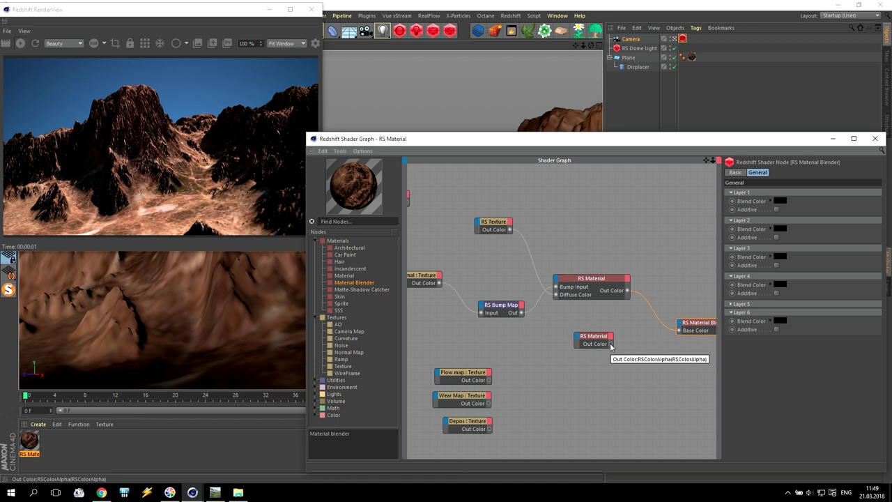
- Connect the white RS Material to the blender's Layer Color 1 and wire in the Flow map
{"action": "left_click_drag", "start_coordinate": [611, 345], "coordinate": [729, 338]}
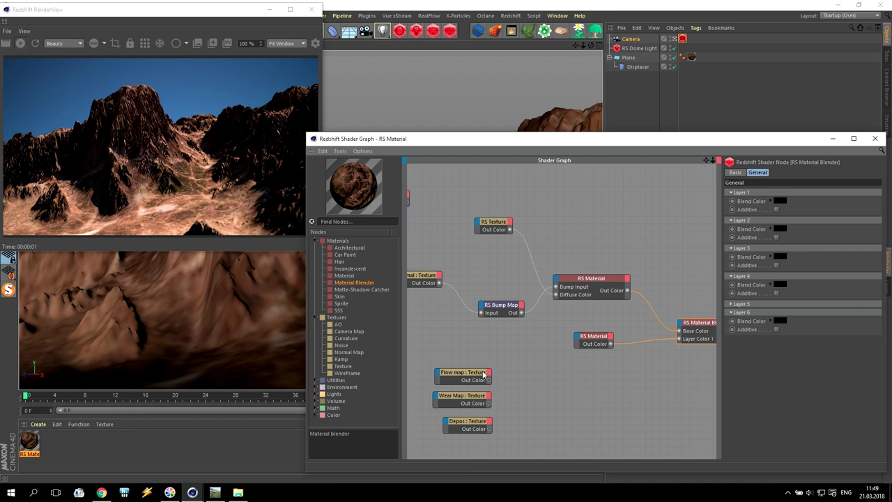
{"action": "left_click", "coordinate": [458, 381]}
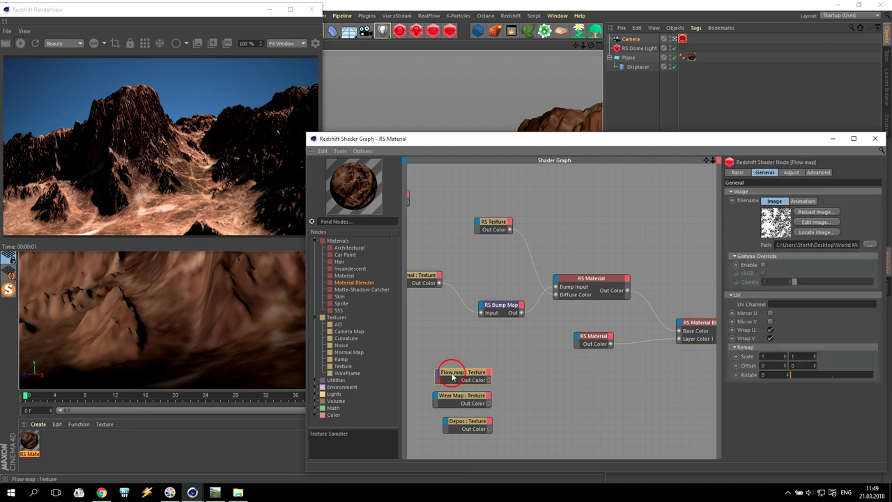
{"action": "left_click_drag", "start_coordinate": [490, 380], "coordinate": [748, 345]}
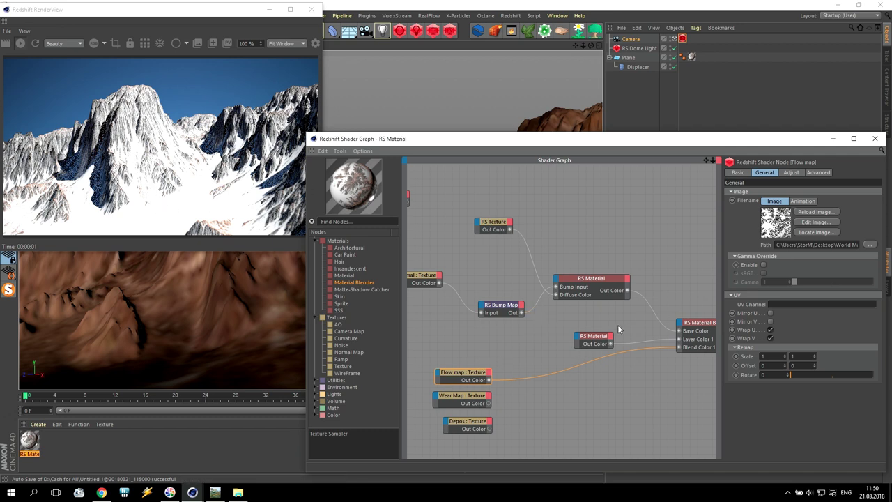
- Nudge the lower RS Material up and delete the Flow map's link to the blend input
{"action": "left_click", "coordinate": [592, 339]}
{"action": "left_click_drag", "start_coordinate": [594, 341], "coordinate": [594, 321]}
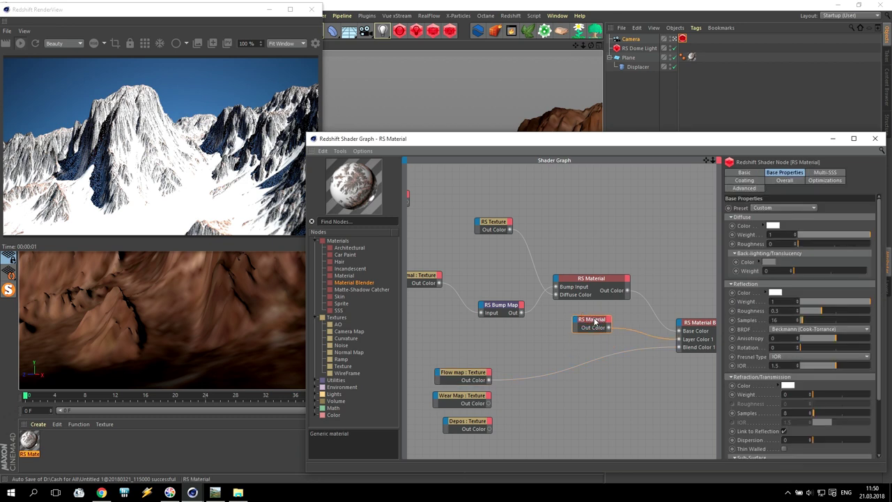
{"action": "left_click", "coordinate": [468, 375]}
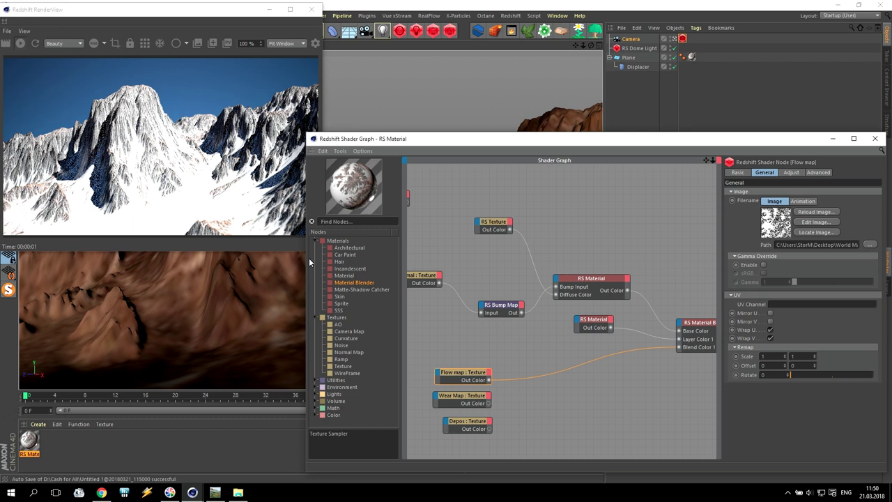
{"action": "left_click", "coordinate": [524, 378]}
{"action": "key", "text": "Delete"}
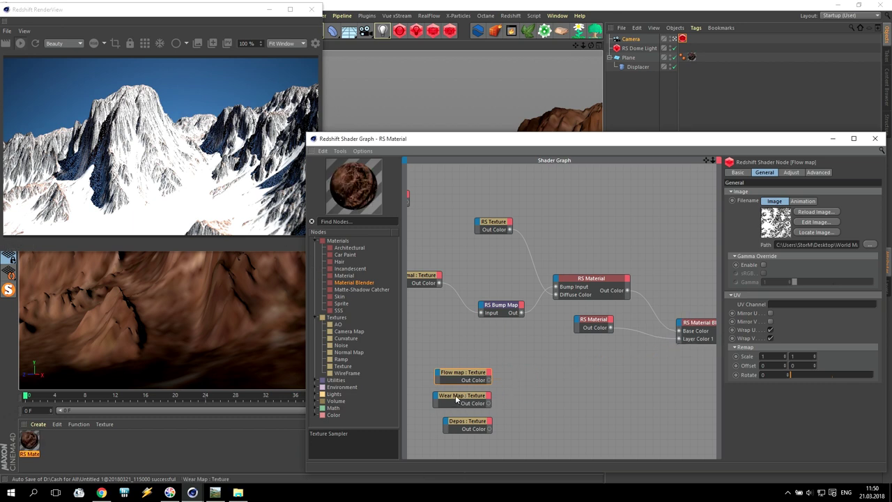
- Wire Wear Map, then Depos, into Blend Color 1 so Depos drives the blend; switch to World Machine
{"action": "left_click", "coordinate": [455, 395]}
{"action": "left_click_drag", "start_coordinate": [488, 403], "coordinate": [743, 348]}
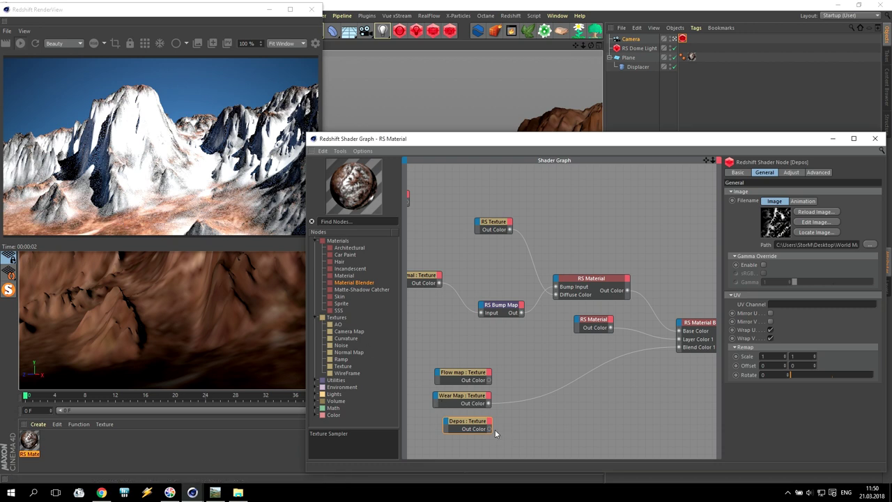
{"action": "left_click_drag", "start_coordinate": [488, 428], "coordinate": [680, 349]}
{"action": "left_click", "coordinate": [214, 492]}
- Cancel Project Settings, shift the three lower Bitmap Output nodes down-left, and return to Cinema 4D
{"action": "left_click", "coordinate": [589, 344]}
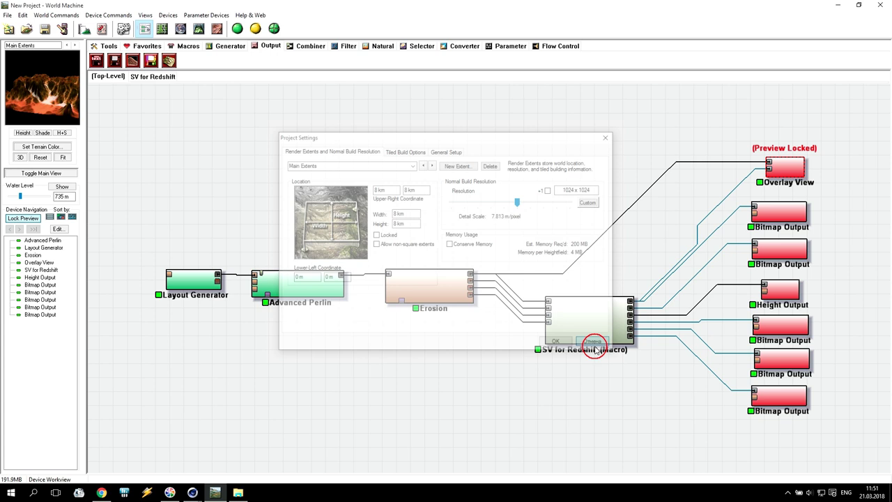
{"action": "left_click_drag", "start_coordinate": [843, 321], "coordinate": [755, 447]}
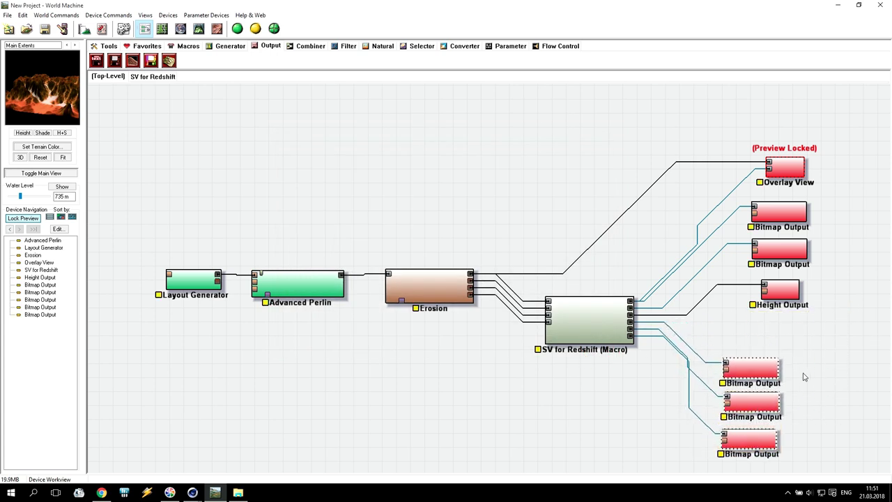
{"action": "mouse_move", "coordinate": [194, 493]}
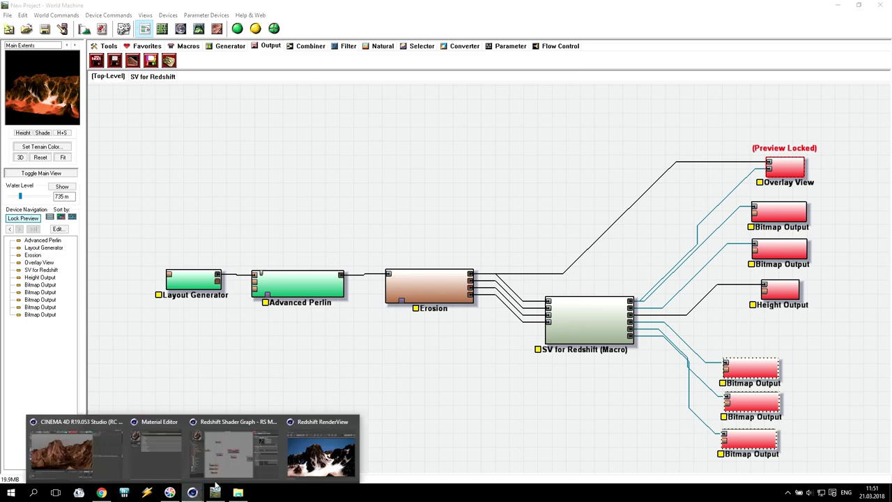
{"action": "left_click", "coordinate": [314, 449]}
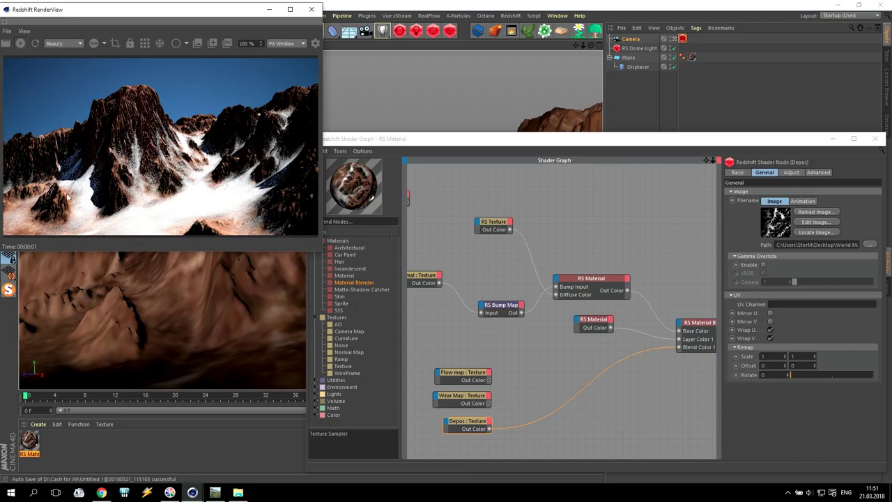
- Give the lower RS Material a green diffuse colour
{"action": "left_click", "coordinate": [598, 328]}
{"action": "left_click", "coordinate": [772, 230]}
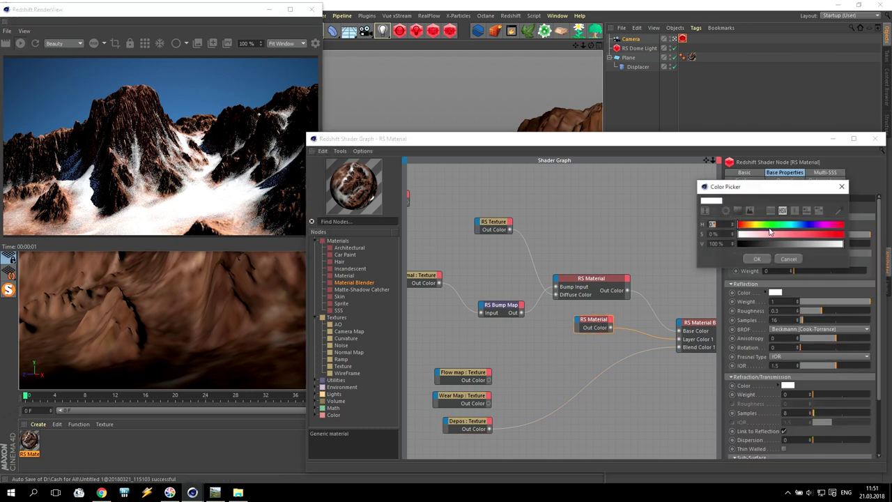
{"action": "left_click", "coordinate": [777, 224]}
{"action": "left_click_drag", "start_coordinate": [777, 234], "coordinate": [843, 234]}
{"action": "left_click", "coordinate": [755, 259]}
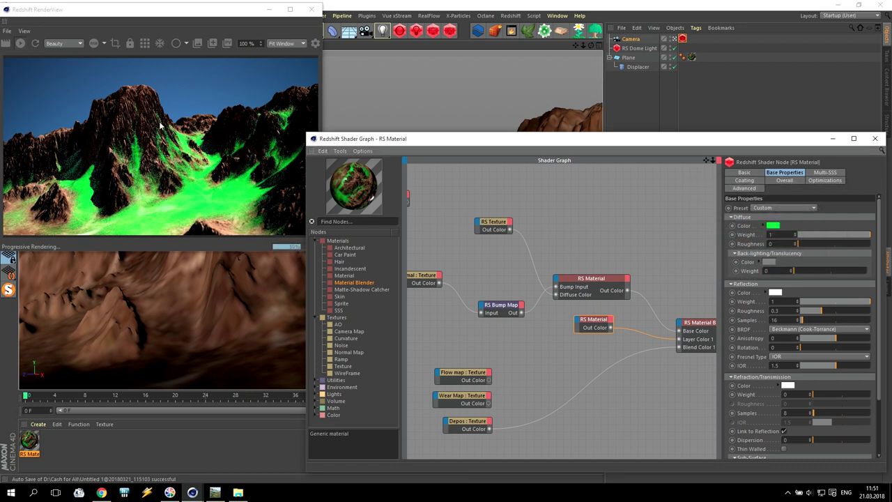
- Reposition the graph nodes and set the lower RS Material's diffuse to pale cyan (H180, S13)
{"action": "left_click_drag", "start_coordinate": [708, 160], "coordinate": [725, 165]}
{"action": "left_click_drag", "start_coordinate": [416, 201], "coordinate": [512, 196]}
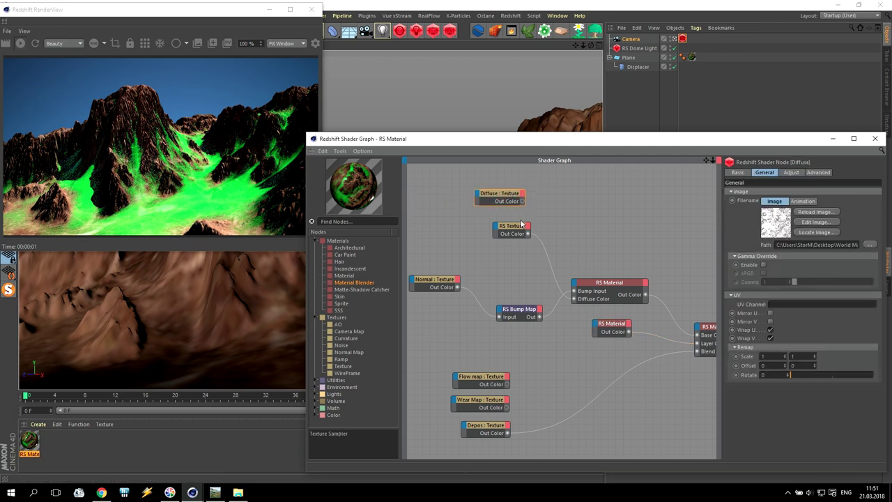
{"action": "left_click_drag", "start_coordinate": [451, 357], "coordinate": [513, 446]}
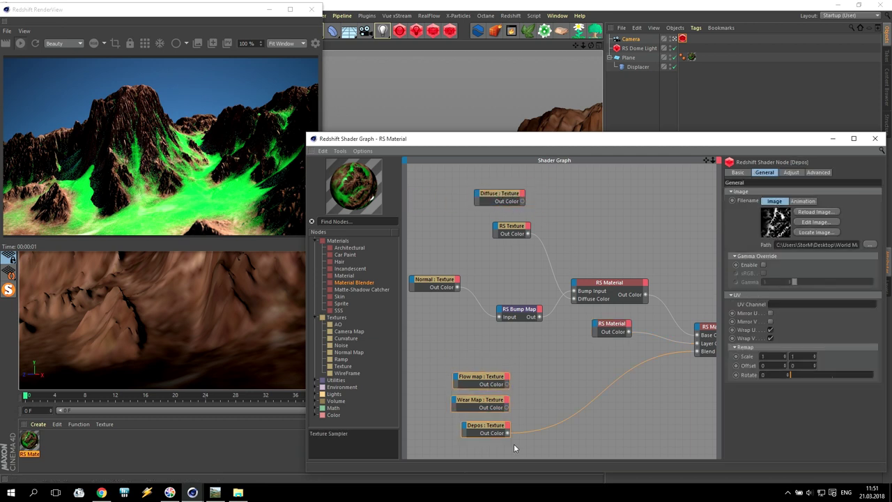
{"action": "left_click", "coordinate": [616, 284]}
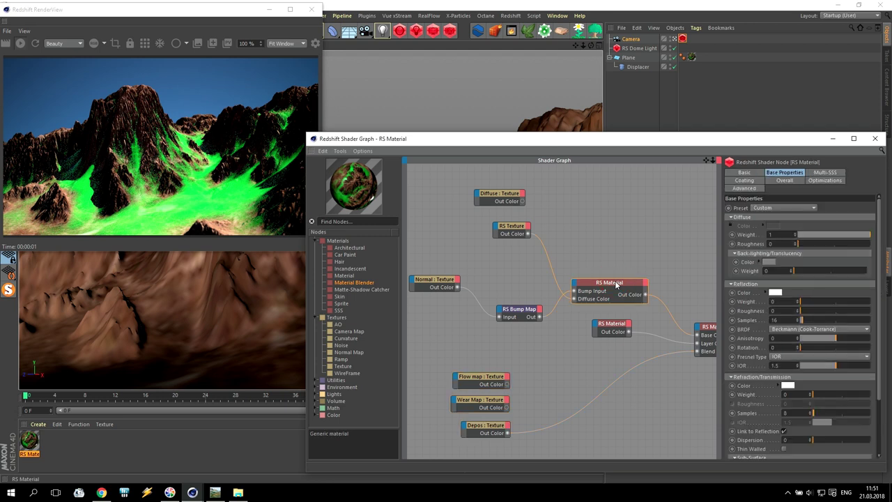
{"action": "left_click", "coordinate": [703, 160]}
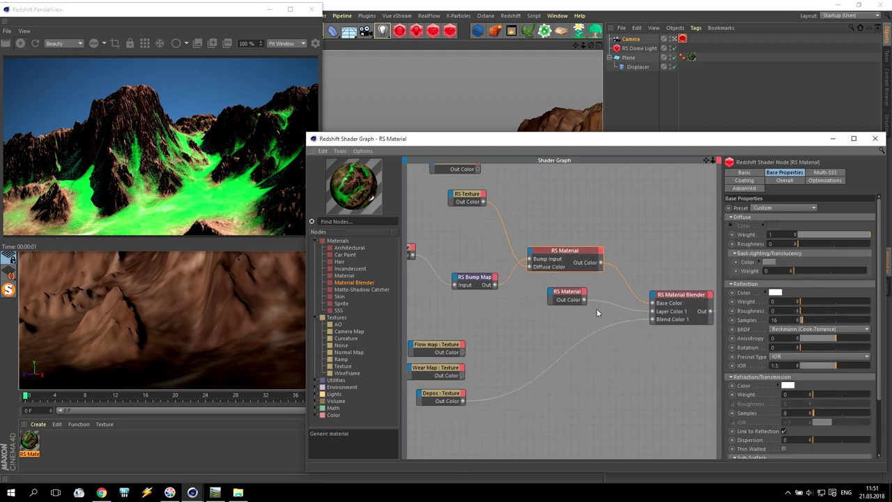
{"action": "left_click", "coordinate": [567, 294]}
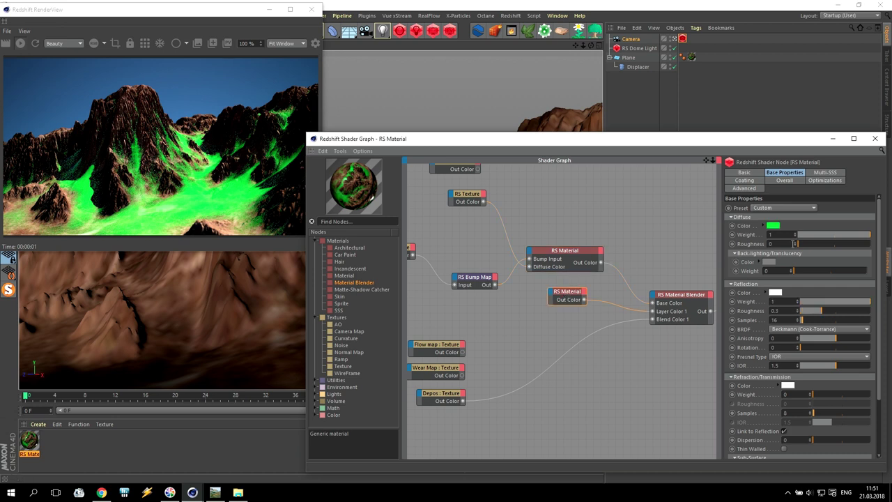
{"action": "left_click", "coordinate": [772, 227]}
{"action": "mouse_move", "coordinate": [773, 231]}
{"action": "left_mouse_down"}
{"action": "mouse_move", "coordinate": [789, 228]}
{"action": "mouse_move", "coordinate": [750, 239]}
{"action": "left_mouse_up"}
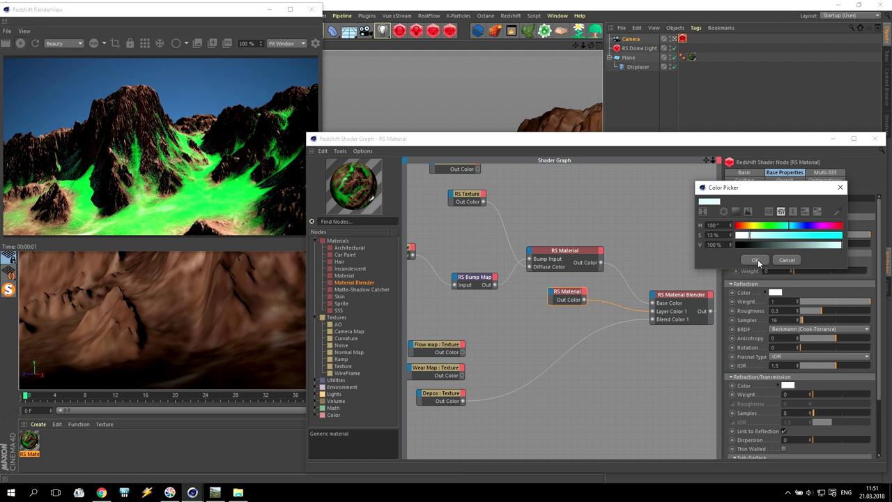
{"action": "left_click", "coordinate": [755, 260]}
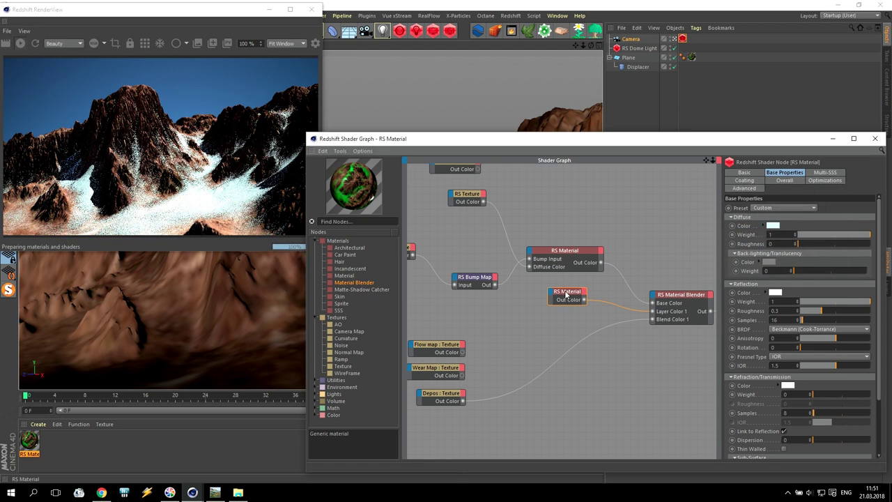
- Duplicate the snow material, colour the copy light blue (H196, S25), and make another copy
{"action": "left_click_drag", "start_coordinate": [566, 296], "coordinate": [557, 312]}
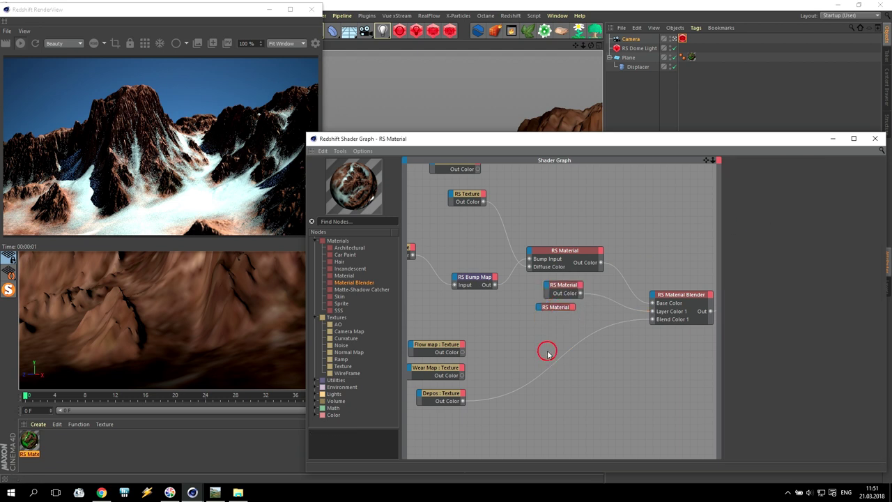
{"action": "left_click", "coordinate": [557, 309]}
{"action": "left_click", "coordinate": [773, 226]}
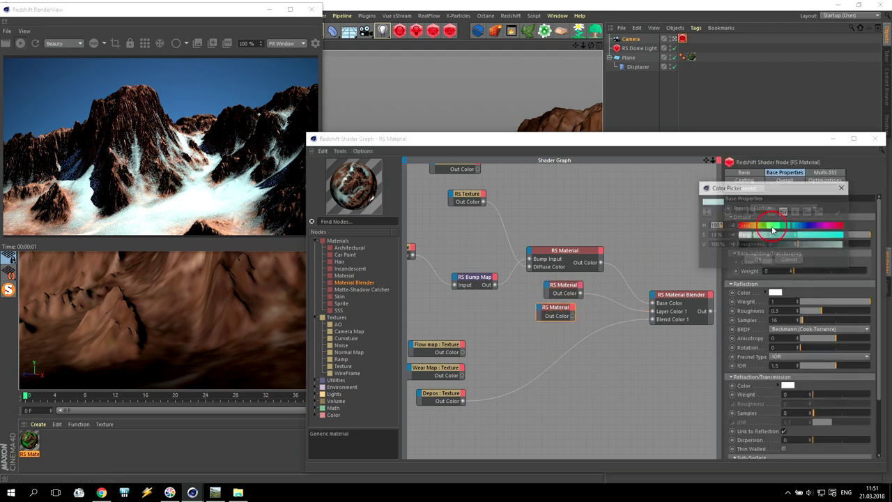
{"action": "left_click", "coordinate": [766, 235]}
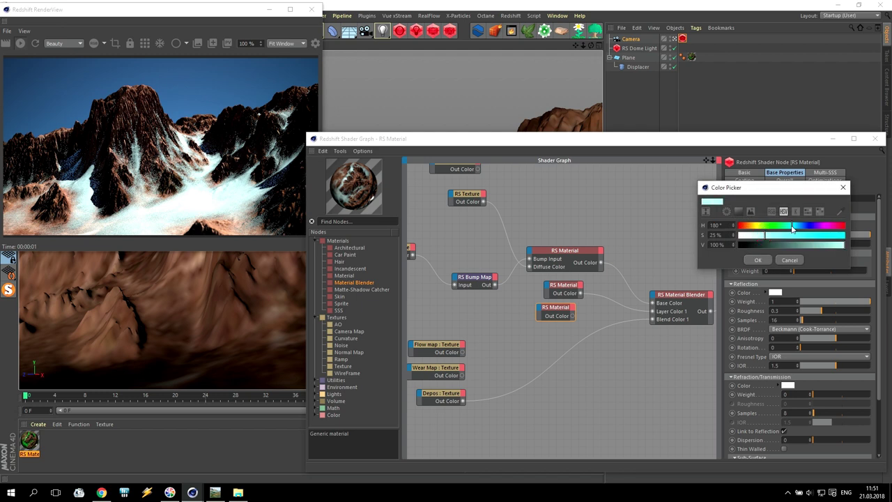
{"action": "left_click_drag", "start_coordinate": [790, 225], "coordinate": [798, 230]}
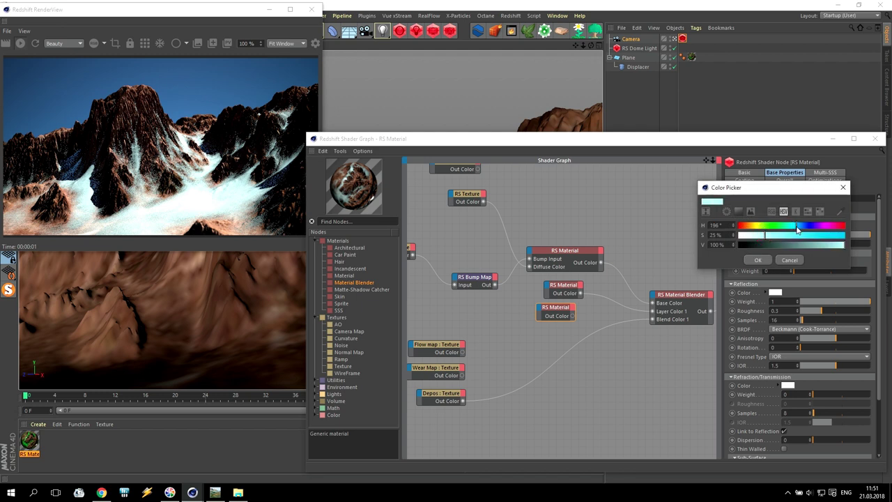
{"action": "left_click", "coordinate": [757, 260]}
{"action": "mouse_move", "coordinate": [535, 316]}
{"action": "left_mouse_down", "text": "ctrl"}
{"action": "mouse_move", "coordinate": [509, 343]}
{"action": "mouse_move", "coordinate": [537, 332]}
{"action": "left_mouse_up", "text": "ctrl"}
{"action": "left_click", "coordinate": [529, 336]}
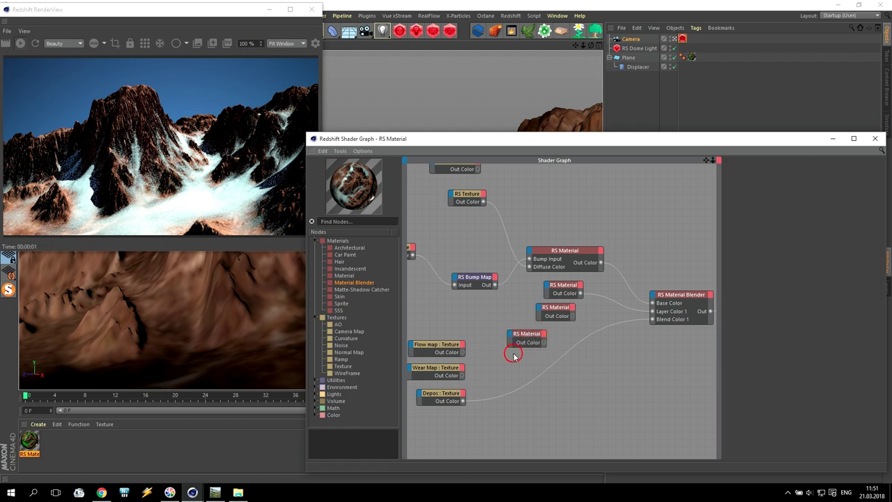
- Make the newest RS Material white and plug the light-blue material into Layer Color 1
{"action": "left_click", "coordinate": [773, 227]}
{"action": "left_click", "coordinate": [720, 233]}
{"action": "left_click", "coordinate": [758, 260]}
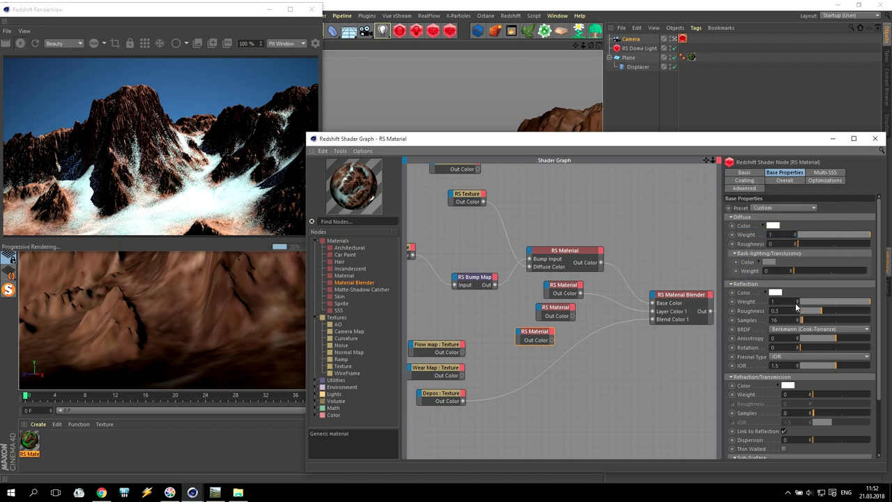
{"action": "left_click", "coordinate": [550, 311]}
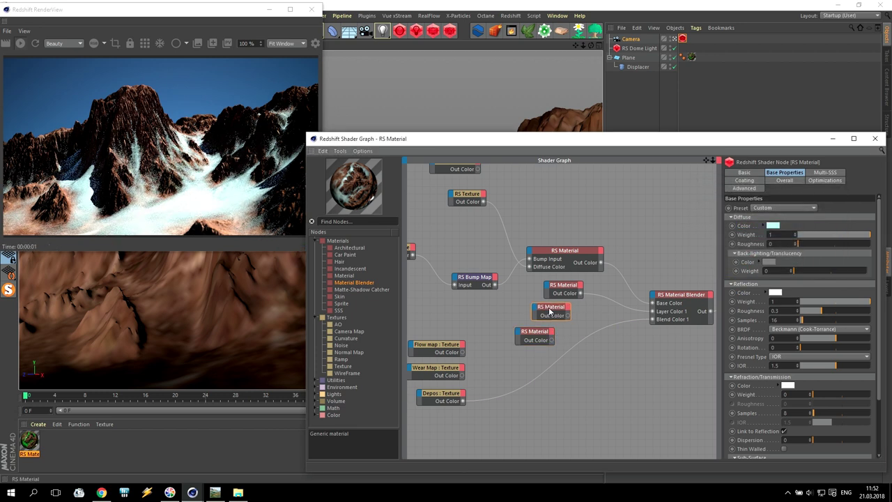
{"action": "left_click_drag", "start_coordinate": [570, 317], "coordinate": [714, 318]}
{"action": "left_click_drag", "start_coordinate": [552, 339], "coordinate": [714, 321]}
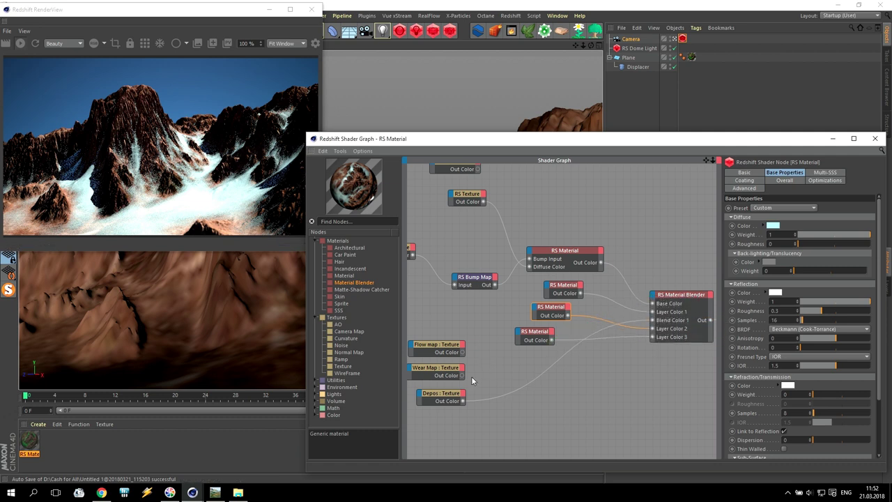
- Connect Flow map, Wear Map and Depos to the blender's Blend Color 1, 2 and 3
{"action": "left_click_drag", "start_coordinate": [463, 352], "coordinate": [654, 320]}
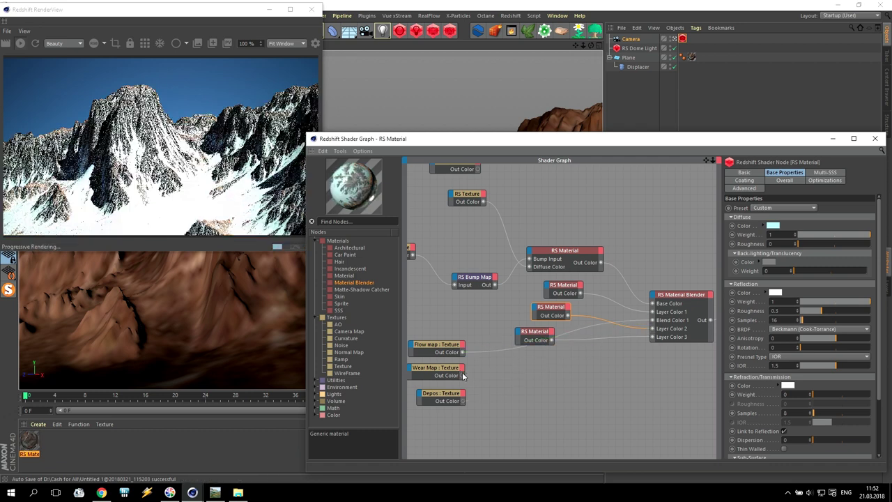
{"action": "left_click_drag", "start_coordinate": [461, 375], "coordinate": [653, 298]}
{"action": "left_click", "coordinate": [653, 298]}
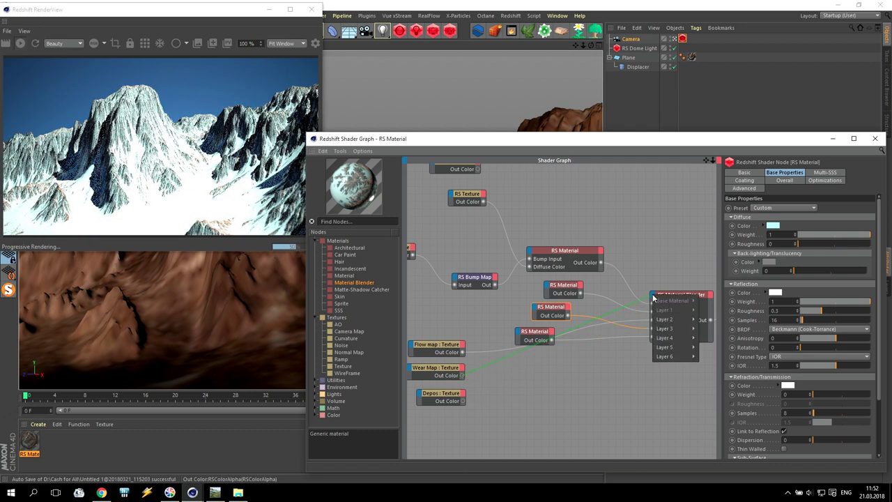
{"action": "mouse_move", "coordinate": [676, 320]}
{"action": "left_click", "coordinate": [718, 328]}
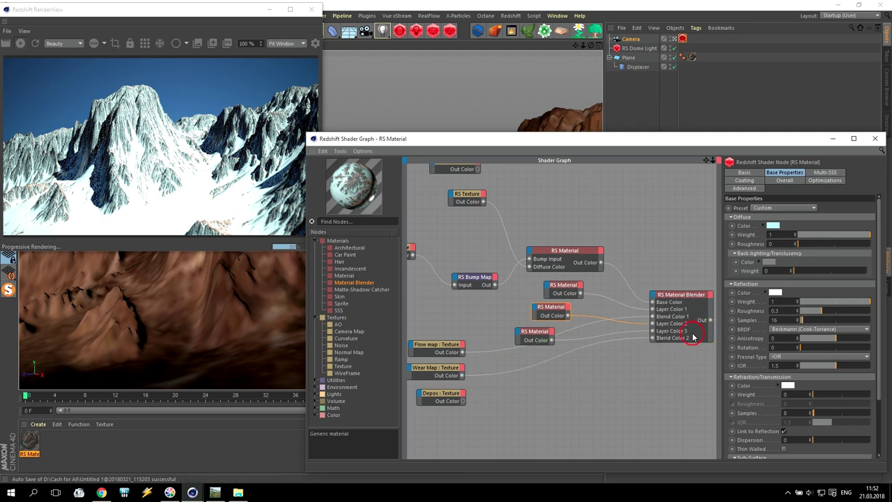
{"action": "left_click_drag", "start_coordinate": [464, 403], "coordinate": [655, 300]}
{"action": "mouse_move", "coordinate": [674, 331]}
{"action": "left_click", "coordinate": [720, 336]}
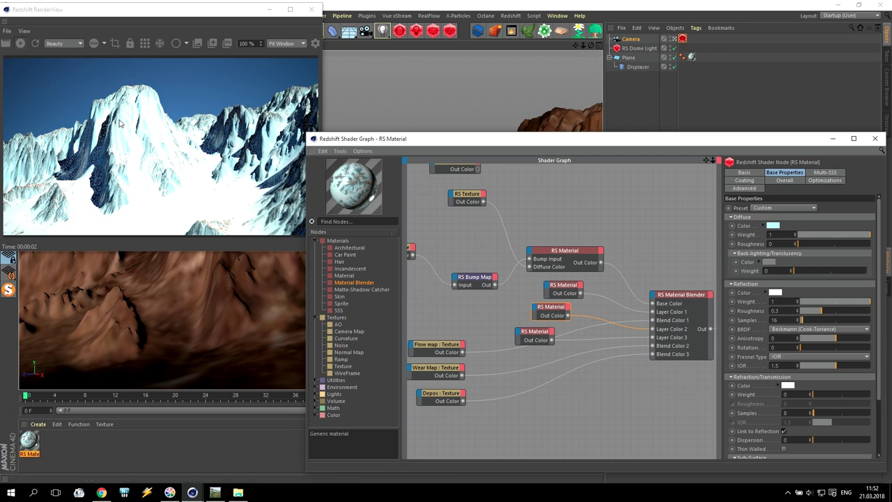
- Add a new RS Texture node feeding the upper snow material's diffuse colour
{"action": "left_click", "coordinate": [565, 287]}
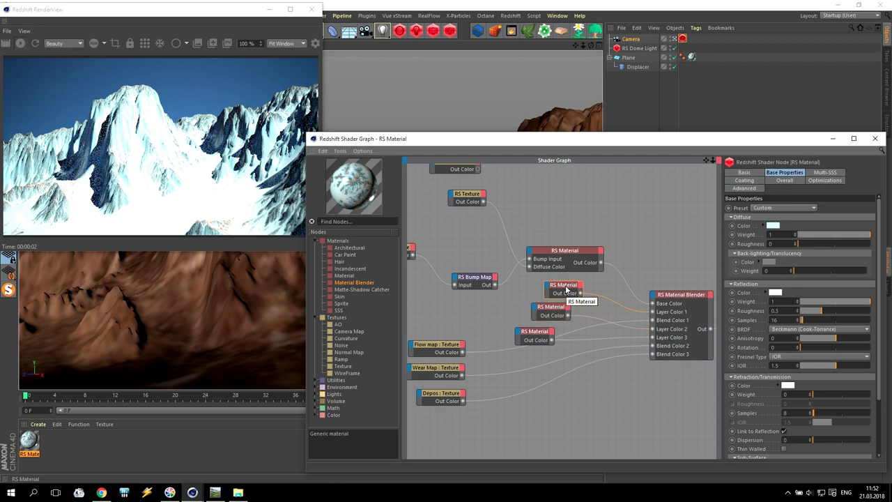
{"action": "left_click_drag", "start_coordinate": [347, 368], "coordinate": [547, 282]}
{"action": "left_click", "coordinate": [701, 289]}
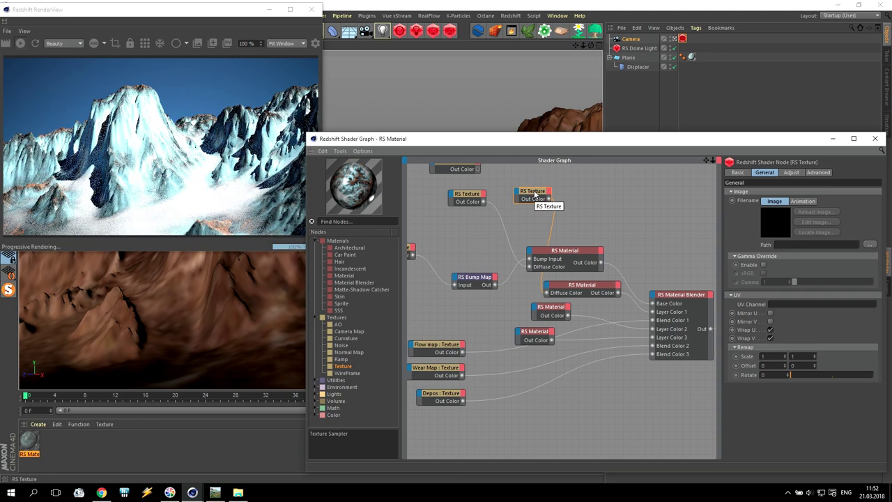
- Load a snow JPG from the D:\Texture\Snow folder into the texture
{"action": "left_click", "coordinate": [871, 246]}
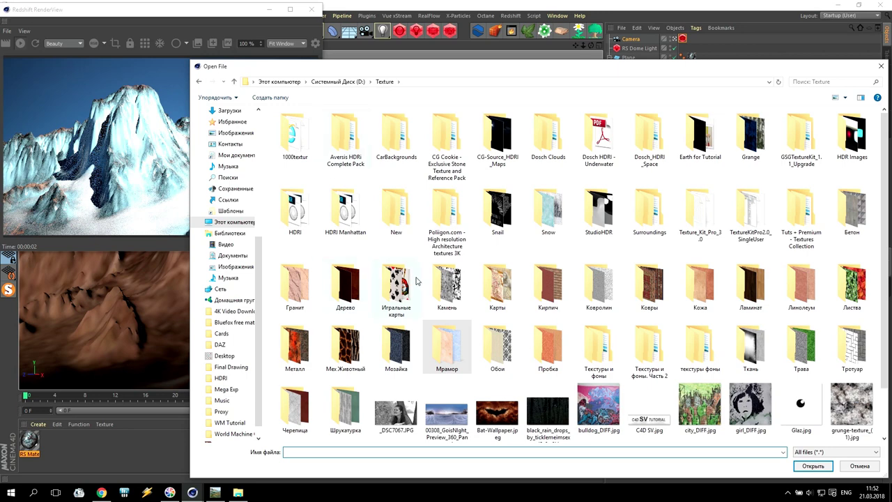
{"action": "double_click", "coordinate": [542, 213]}
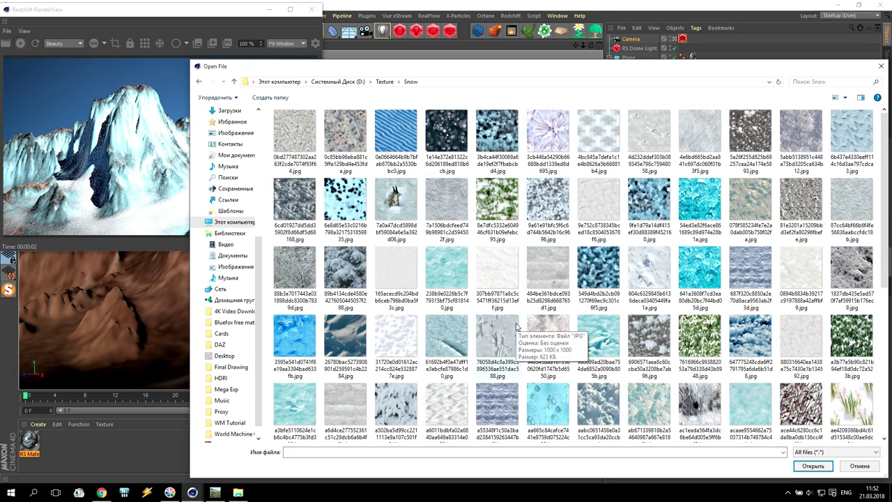
{"action": "scroll", "coordinate": [517, 327], "scroll_direction": "down", "scroll_amount": 2}
{"action": "left_click", "coordinate": [598, 282]}
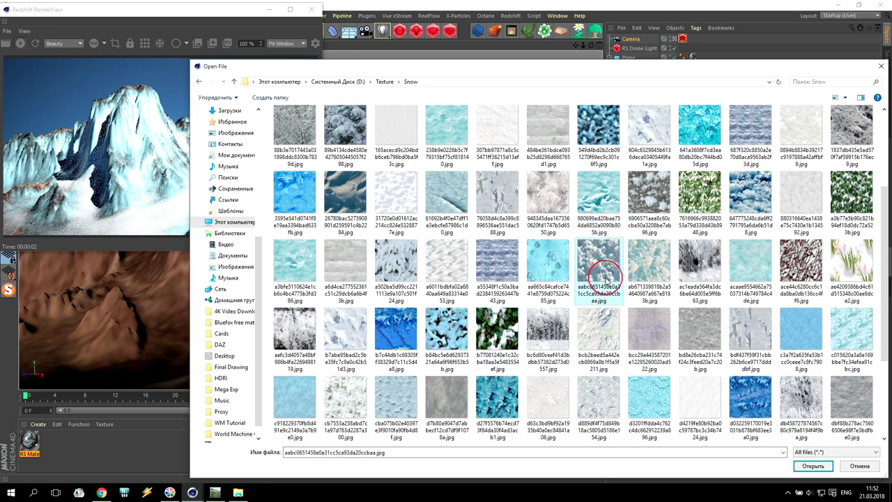
{"action": "left_click", "coordinate": [814, 466]}
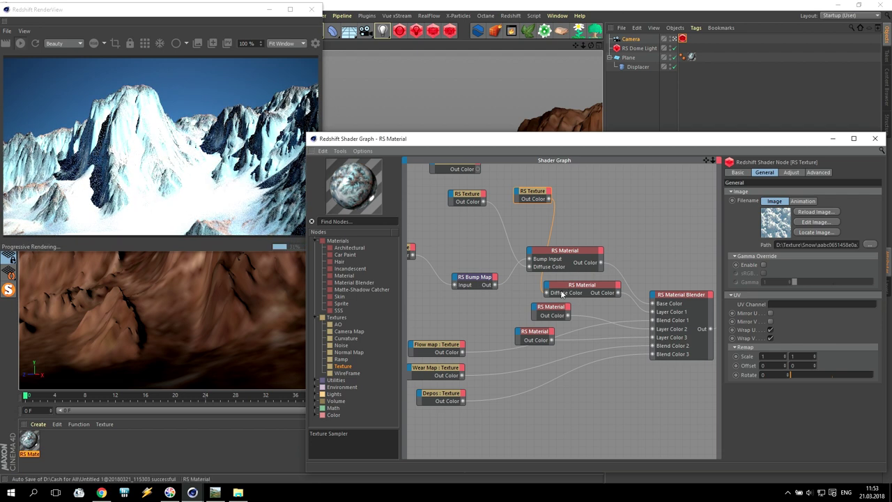
- Set the snow RS Material's reflection roughness to 0.55
{"action": "left_click", "coordinate": [579, 285]}
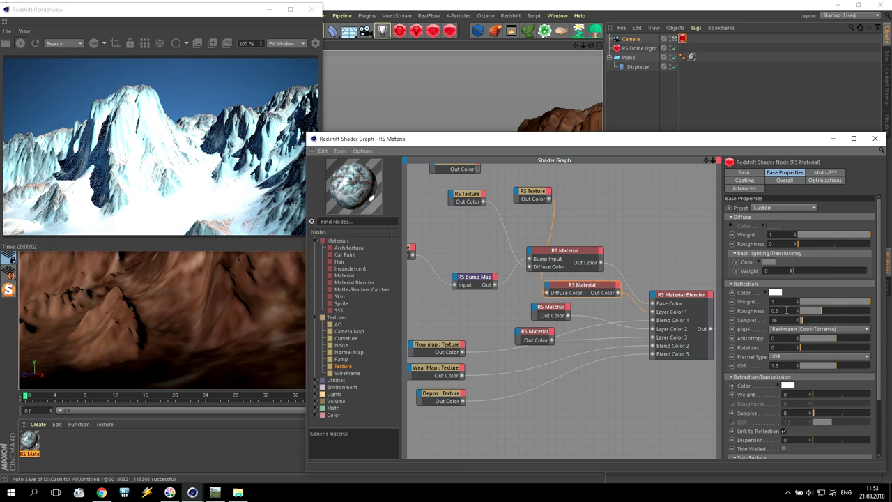
{"action": "type", "text": "55"}
{"action": "key", "text": "Return"}
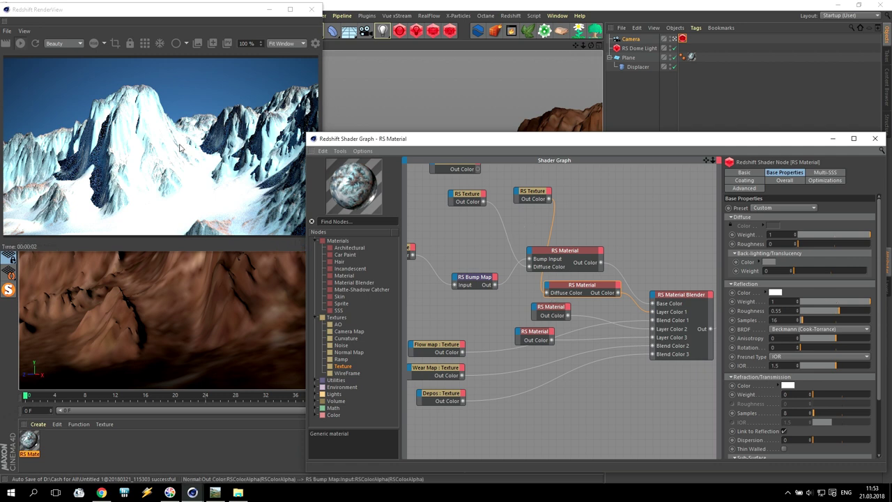
- Select the three texture nodes, view the Material Blender's settings, and bring the Output node into view
{"action": "mouse_move", "coordinate": [707, 161]}
{"action": "left_mouse_down"}
{"action": "mouse_move", "coordinate": [697, 179]}
{"action": "mouse_move", "coordinate": [697, 152]}
{"action": "mouse_move", "coordinate": [713, 159]}
{"action": "left_mouse_up"}
{"action": "left_click_drag", "start_coordinate": [422, 324], "coordinate": [474, 423]}
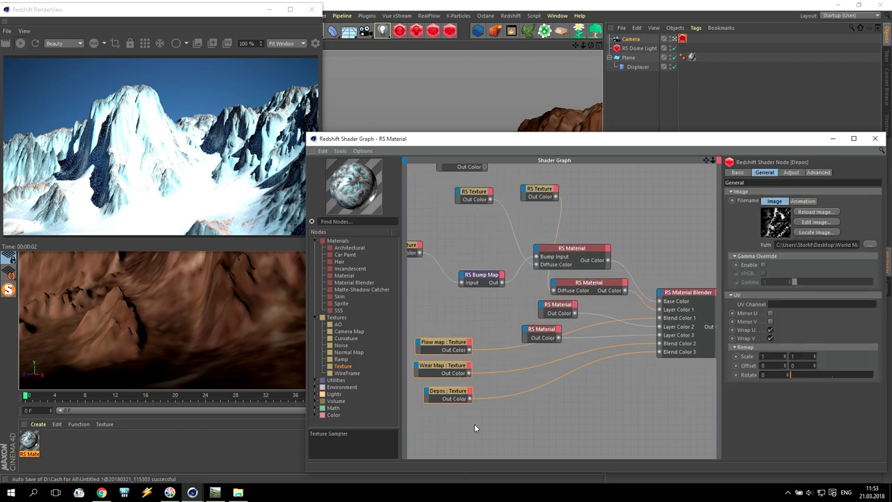
{"action": "left_click", "coordinate": [686, 293]}
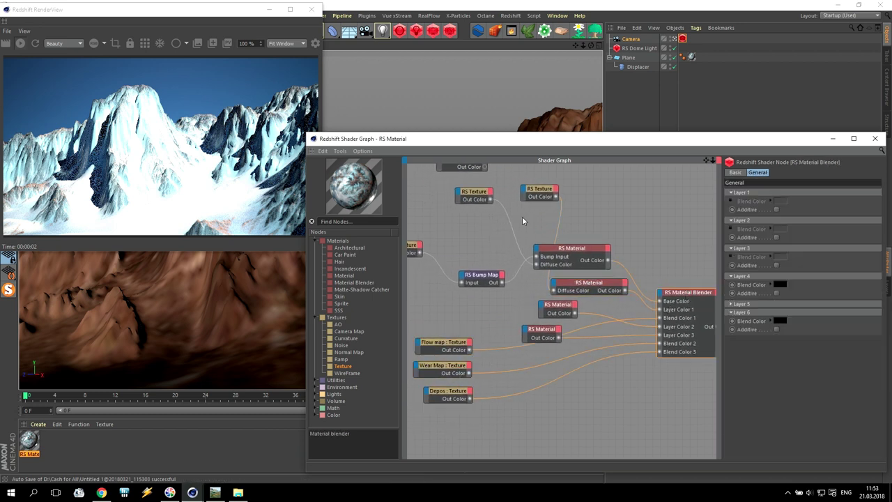
{"action": "scroll", "coordinate": [652, 185], "scroll_direction": "down", "scroll_amount": 3}
{"action": "mouse_move", "coordinate": [705, 161]}
{"action": "left_mouse_down"}
{"action": "mouse_move", "coordinate": [690, 172]}
{"action": "mouse_move", "coordinate": [704, 163]}
{"action": "left_mouse_up"}
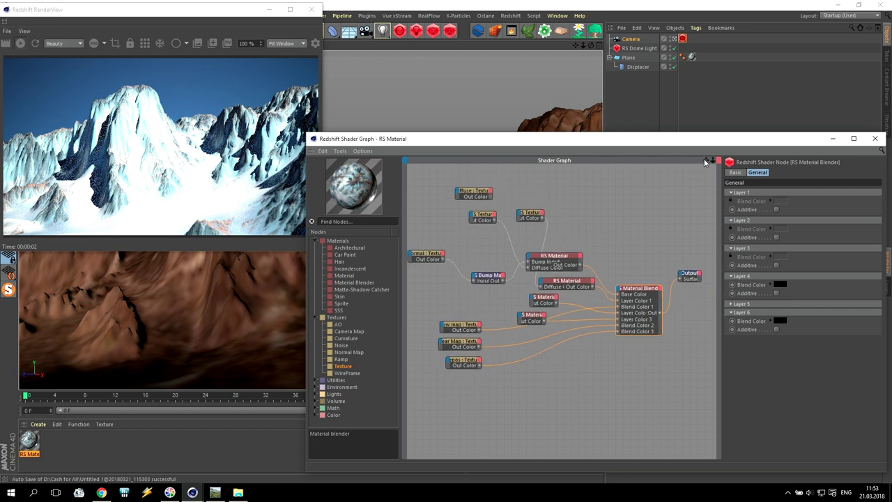
- Wire Diffuse texture to the RS Material's Diffuse Color, material straight to Output, and delete the Material Blend
{"action": "left_click_drag", "start_coordinate": [491, 197], "coordinate": [527, 270]}
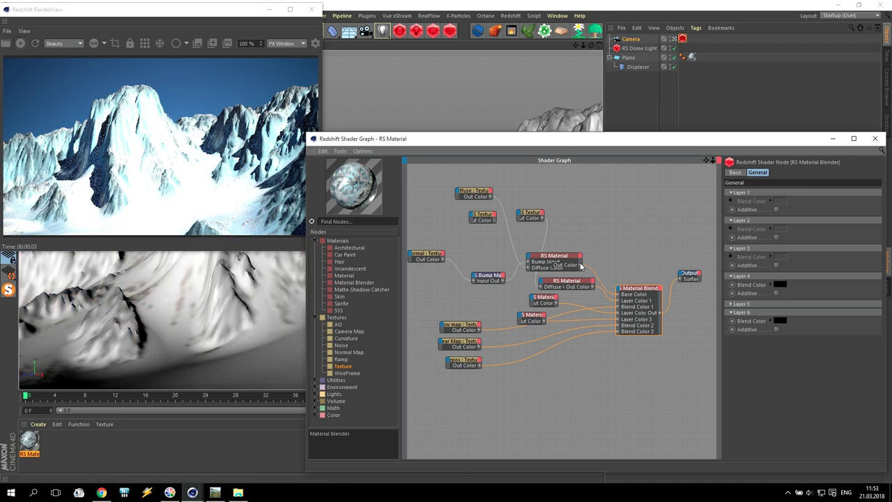
{"action": "left_click_drag", "start_coordinate": [579, 264], "coordinate": [687, 278]}
{"action": "key", "text": "Delete"}
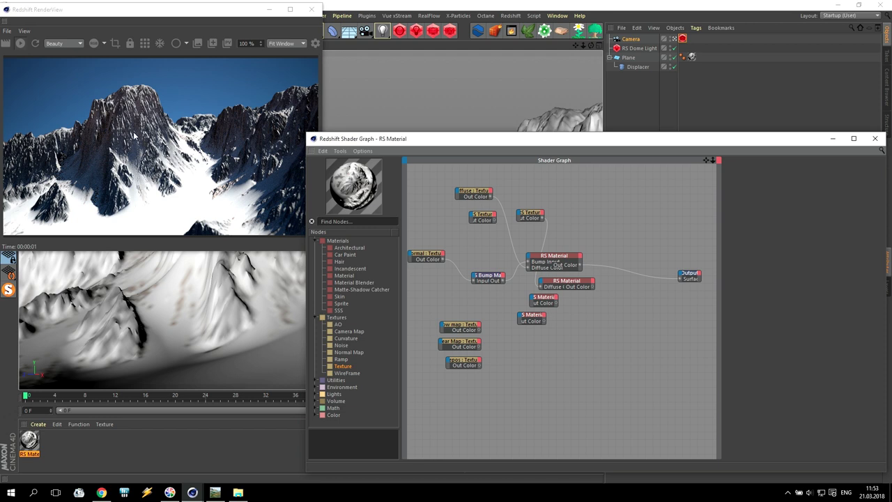
- Delete the three spare RS Material nodes from the graph
{"action": "left_click_drag", "start_coordinate": [444, 297], "coordinate": [576, 390]}
{"action": "left_click", "coordinate": [560, 360]}
{"action": "scroll", "coordinate": [489, 356], "scroll_direction": "up", "scroll_amount": 3}
{"action": "left_click_drag", "start_coordinate": [524, 267], "coordinate": [607, 327]}
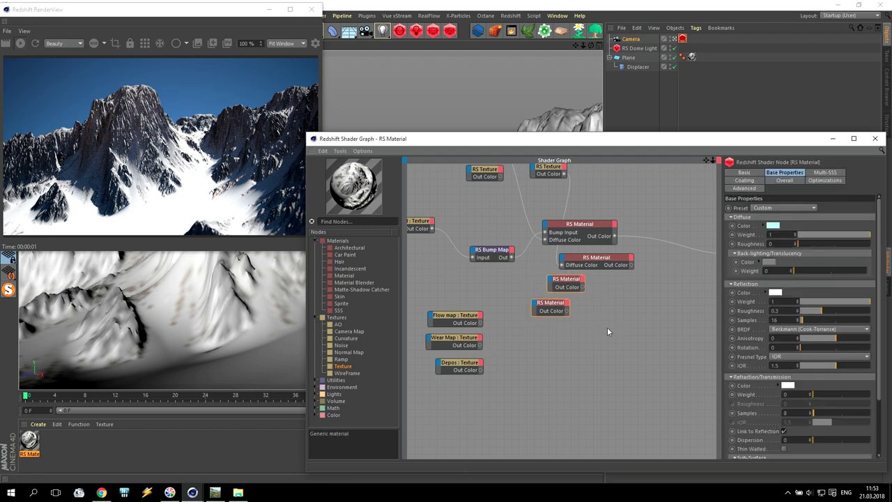
{"action": "key", "text": "Delete"}
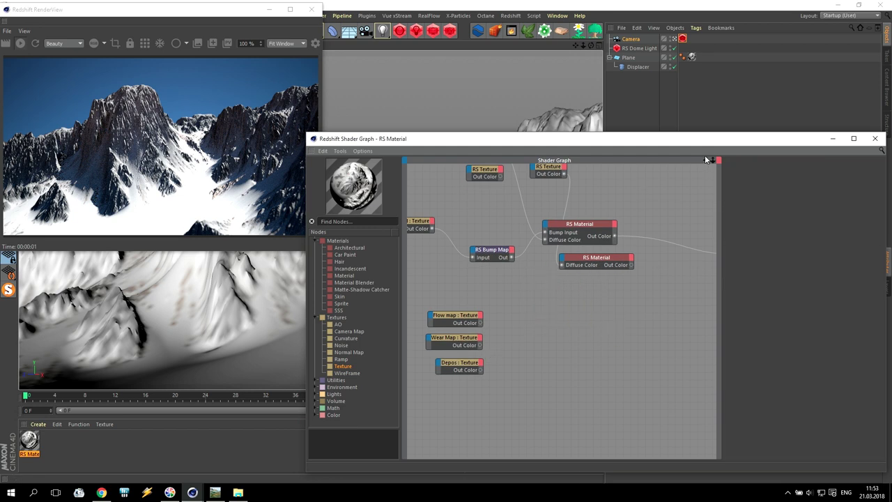
{"action": "left_click_drag", "start_coordinate": [707, 160], "coordinate": [704, 240]}
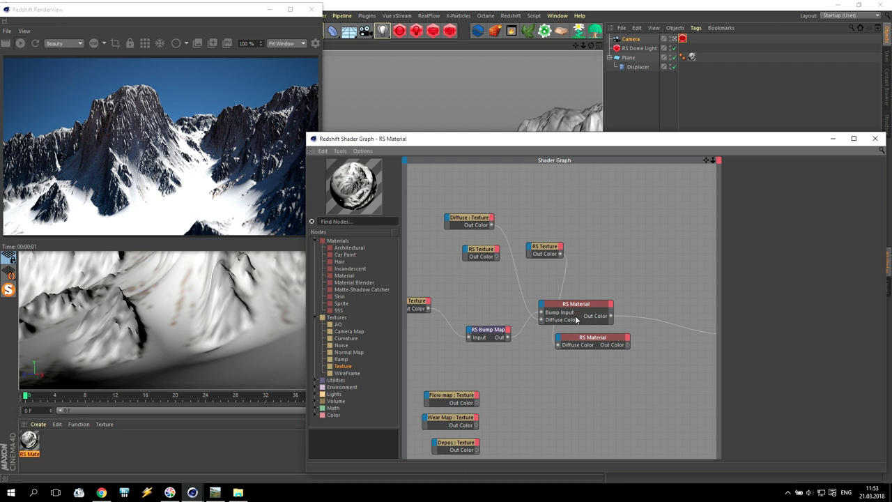
{"action": "left_click", "coordinate": [582, 338]}
{"action": "key", "text": "Delete"}
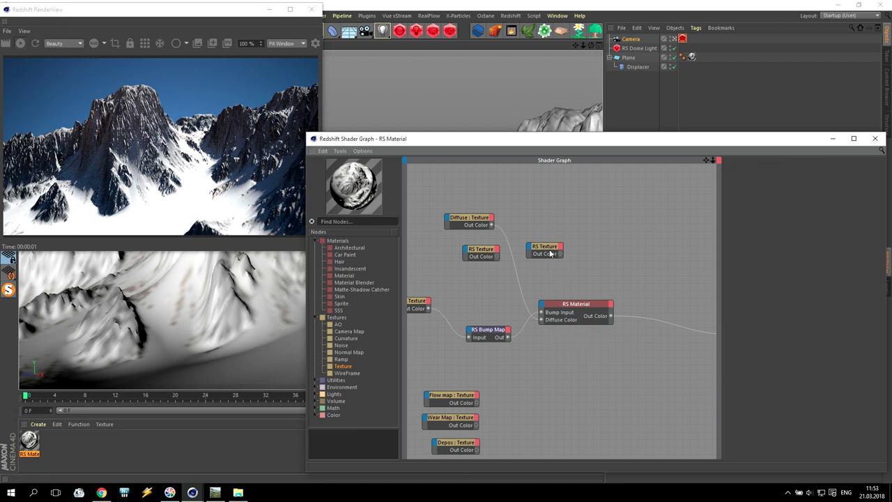
- Delete the two unused RS Texture nodes and move the Diffuse texture beside RS Bump Map
{"action": "left_click", "coordinate": [550, 254]}
{"action": "key", "text": "Delete"}
{"action": "left_click", "coordinate": [488, 253]}
{"action": "key", "text": "Delete"}
{"action": "left_click_drag", "start_coordinate": [460, 219], "coordinate": [476, 362]}
{"action": "left_click", "coordinate": [417, 306]}
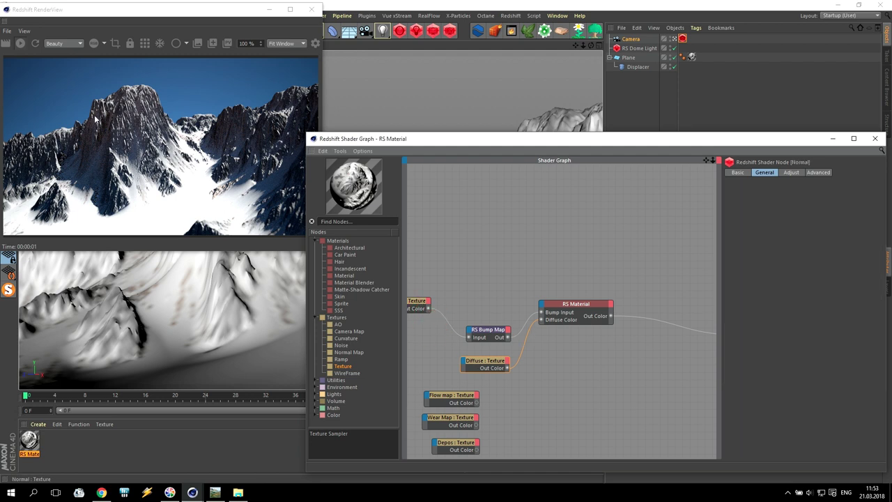
- Connect the Flow map's Out Color to the RS Material's Refl Weight
{"action": "left_click", "coordinate": [569, 308]}
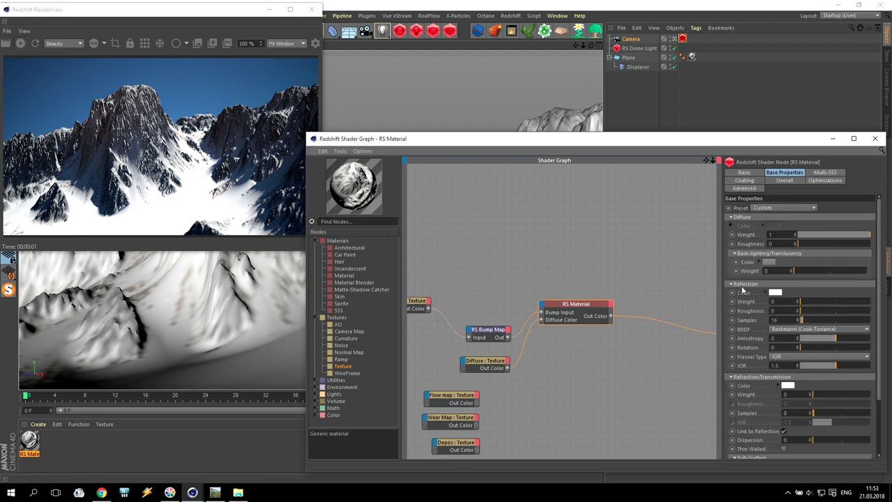
{"action": "left_click", "coordinate": [471, 400]}
{"action": "left_click_drag", "start_coordinate": [477, 404], "coordinate": [543, 306]}
{"action": "mouse_move", "coordinate": [575, 328]}
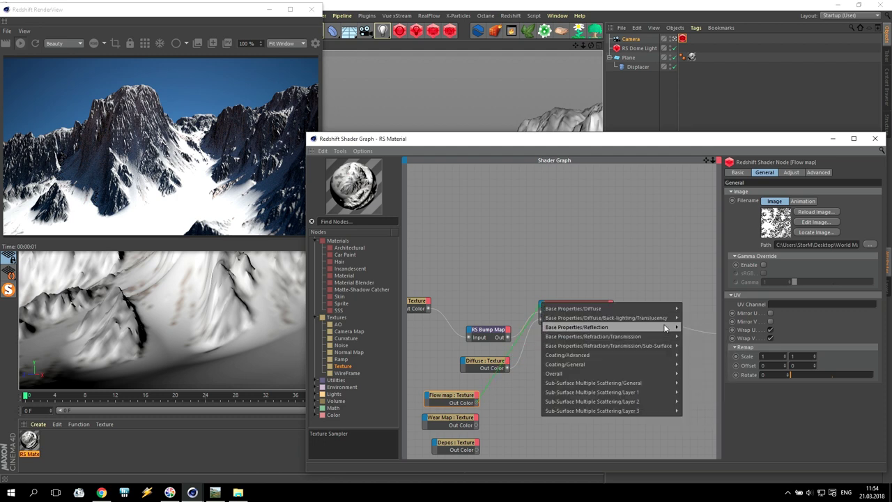
{"action": "mouse_move", "coordinate": [666, 328]}
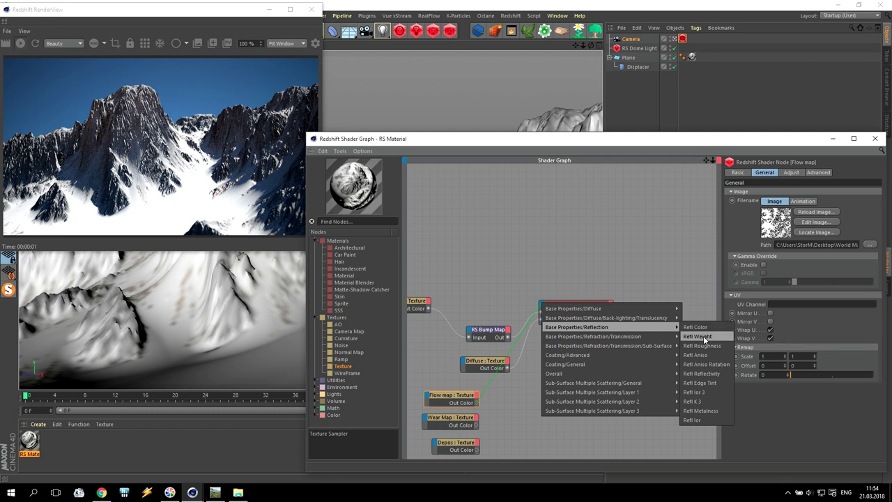
{"action": "left_click", "coordinate": [703, 336]}
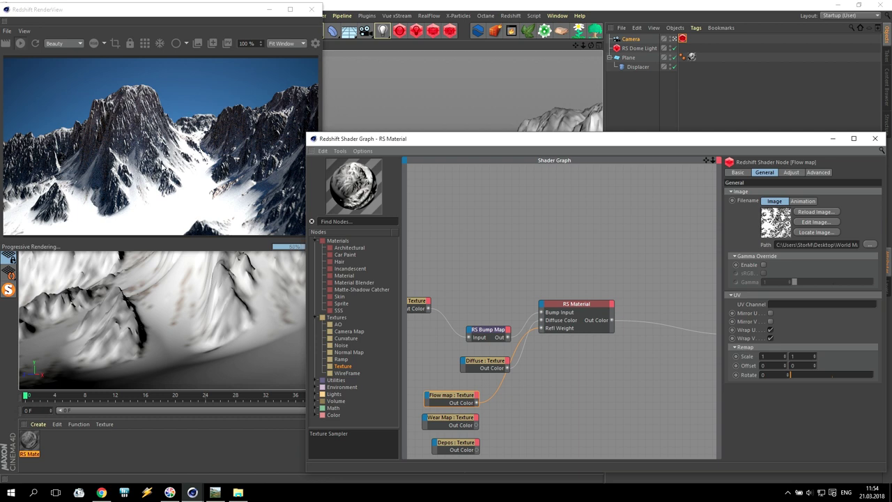
- Close the Shader Graph and Material Editor, inspect the enlarged Redshift render view, then close it
{"action": "left_click", "coordinate": [874, 141]}
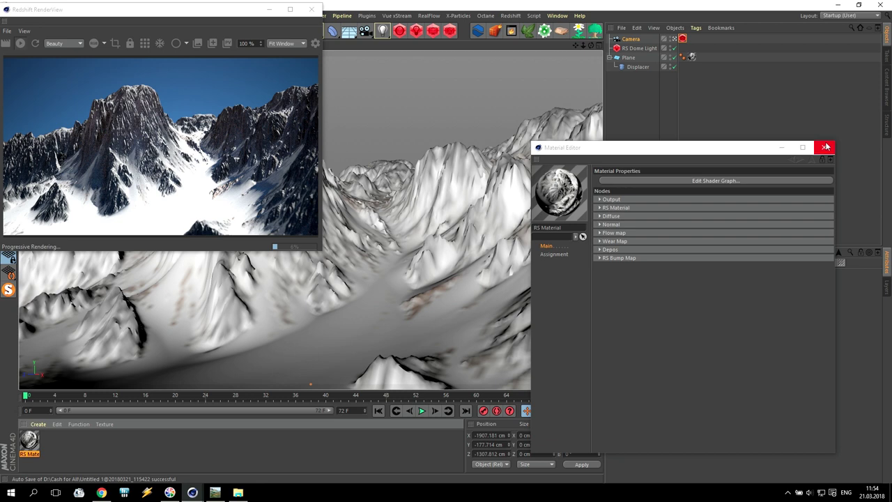
{"action": "left_click", "coordinate": [826, 149]}
{"action": "left_click_drag", "start_coordinate": [176, 10], "coordinate": [193, 55]}
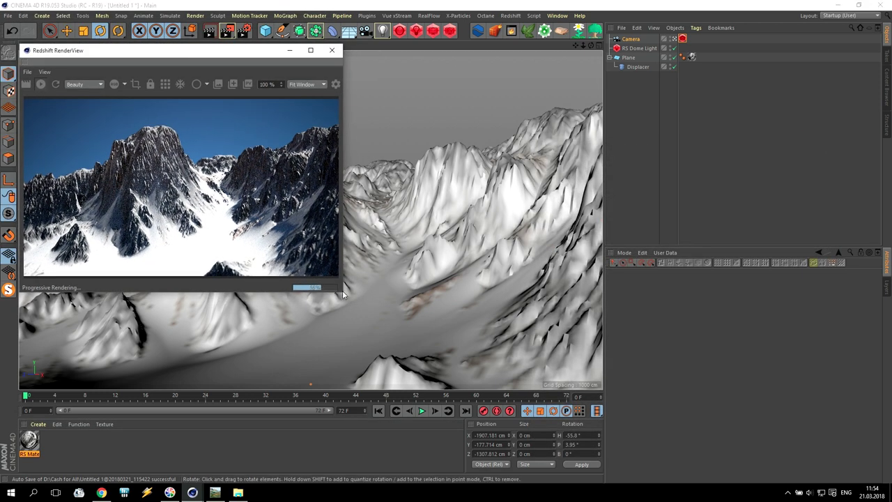
{"action": "left_click_drag", "start_coordinate": [342, 291], "coordinate": [592, 388]}
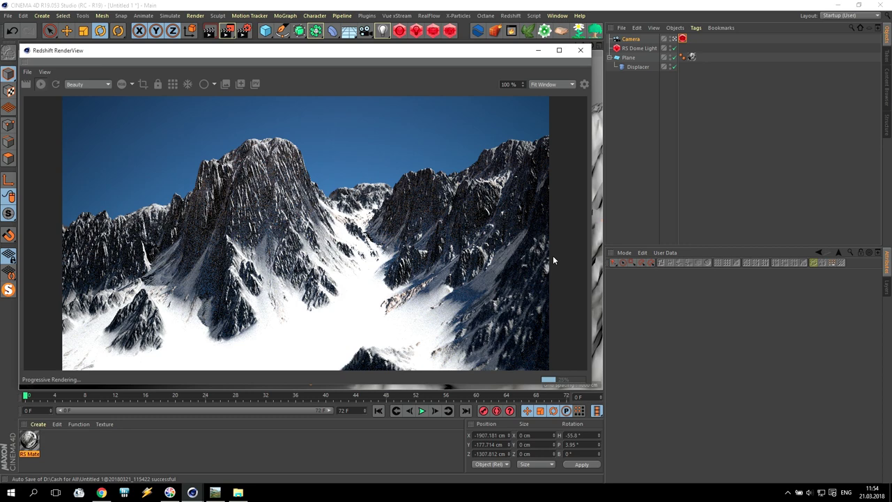
{"action": "left_click", "coordinate": [581, 50]}
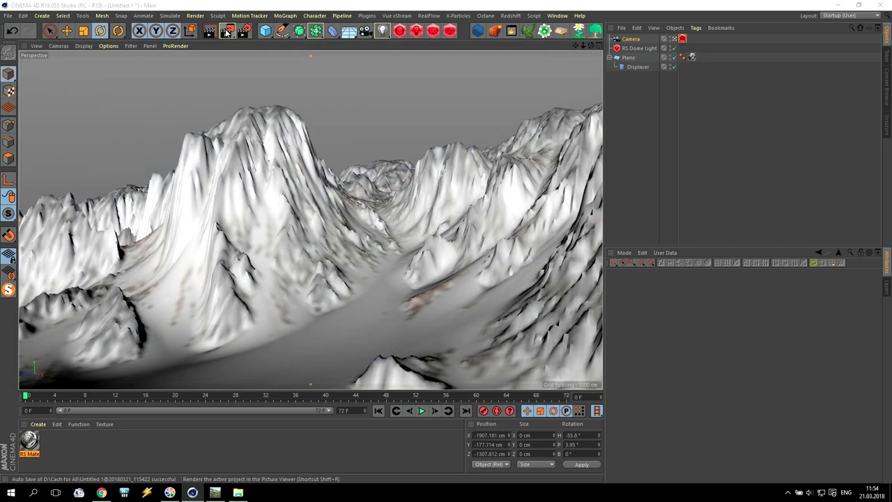
- Render the snowy mountain at 1280x720 to the Picture Viewer, then close the viewer
{"action": "left_click", "coordinate": [227, 31]}
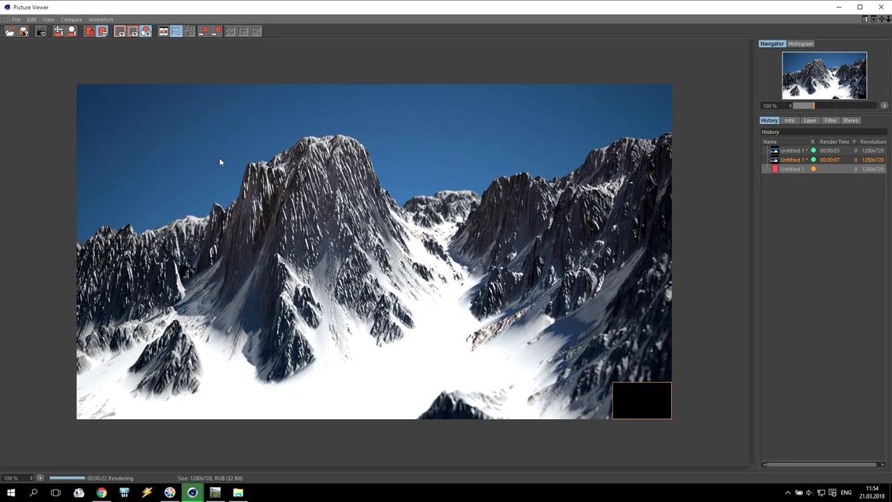
{"action": "left_click", "coordinate": [883, 9]}
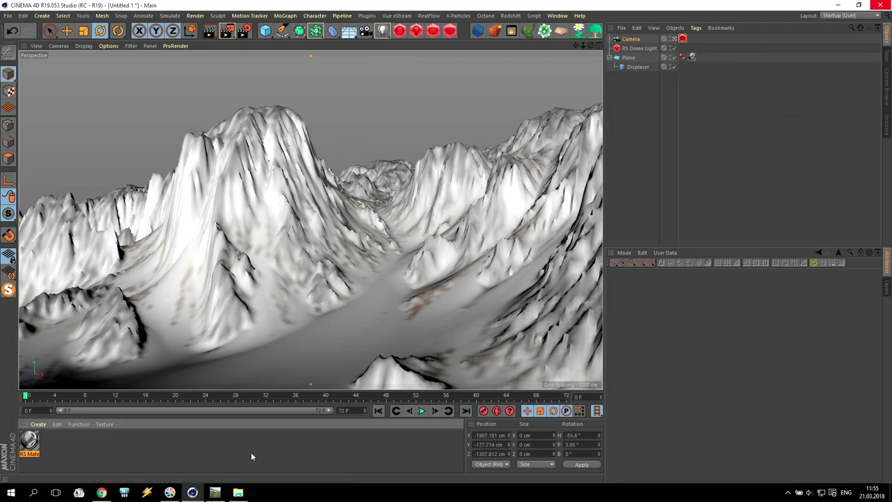
- Back in World Machine, move the SV for Redshift macro node slightly up in the graph
{"action": "left_click", "coordinate": [216, 493]}
{"action": "left_click", "coordinate": [566, 336]}
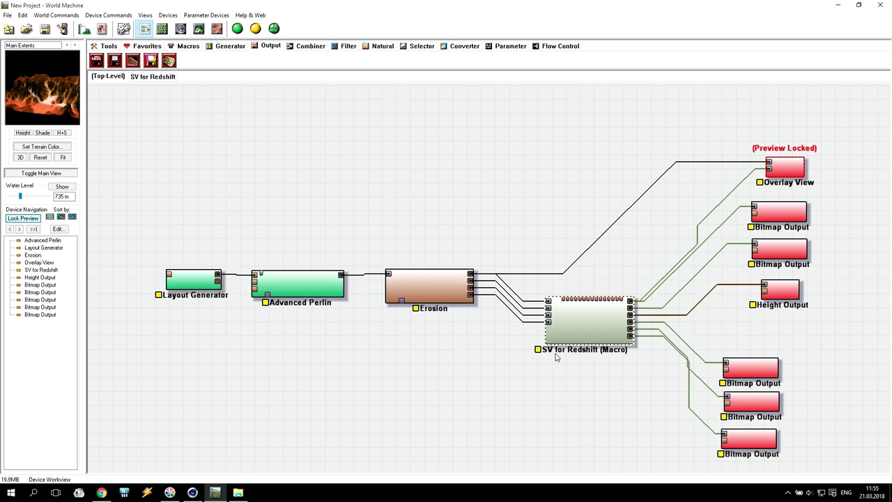
{"action": "left_click_drag", "start_coordinate": [607, 331], "coordinate": [606, 320]}
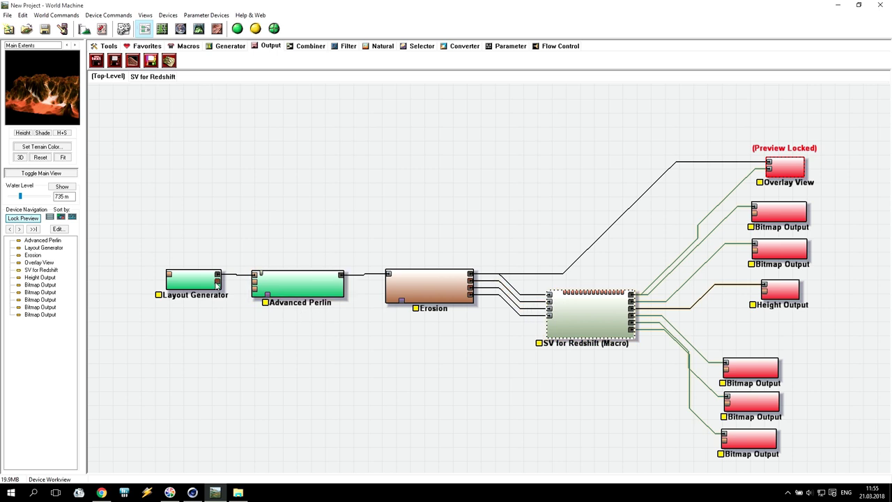
- Delete the Layout Generator and the old Advanced Perlin nodes
{"action": "left_click", "coordinate": [194, 280]}
{"action": "left_click", "coordinate": [264, 292]}
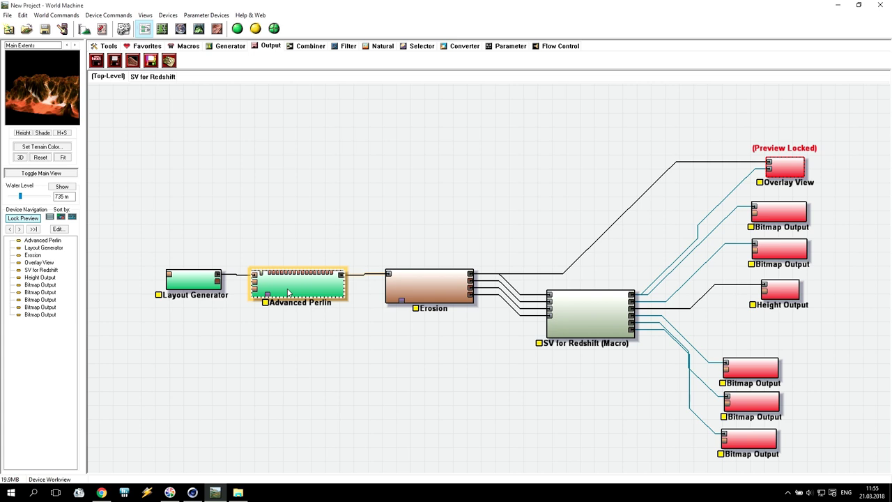
{"action": "left_click", "coordinate": [191, 286]}
{"action": "key", "text": "Delete"}
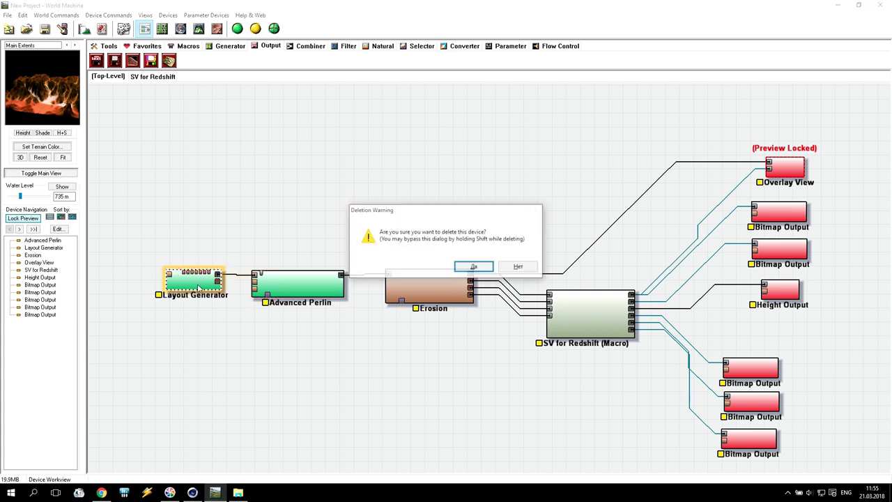
{"action": "left_click", "coordinate": [473, 268]}
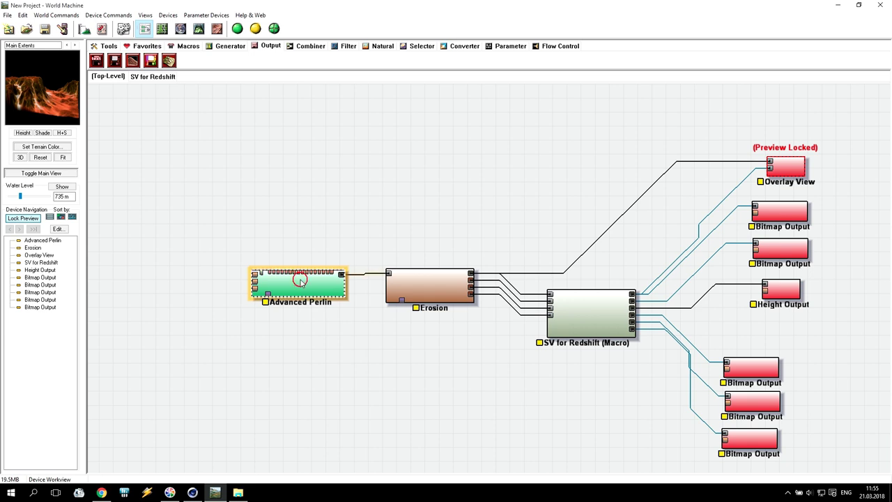
{"action": "left_click_drag", "start_coordinate": [56, 104], "coordinate": [30, 118]}
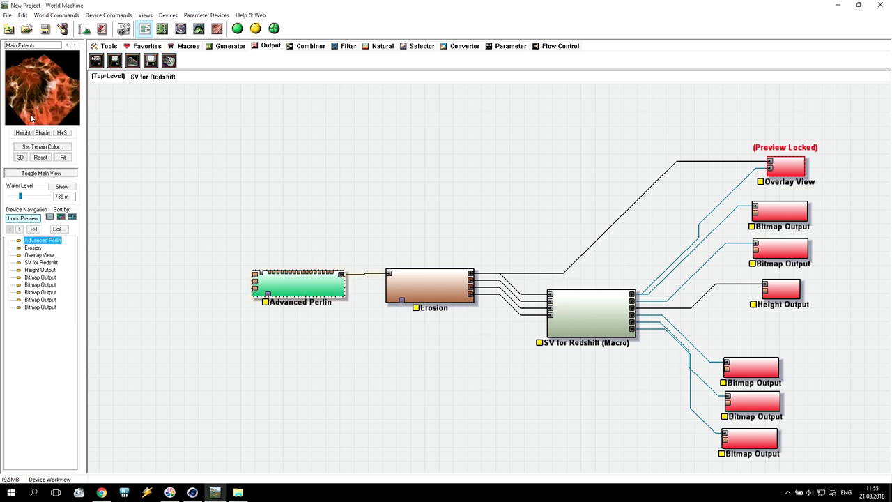
{"action": "left_click", "coordinate": [296, 285]}
{"action": "key", "text": "Delete"}
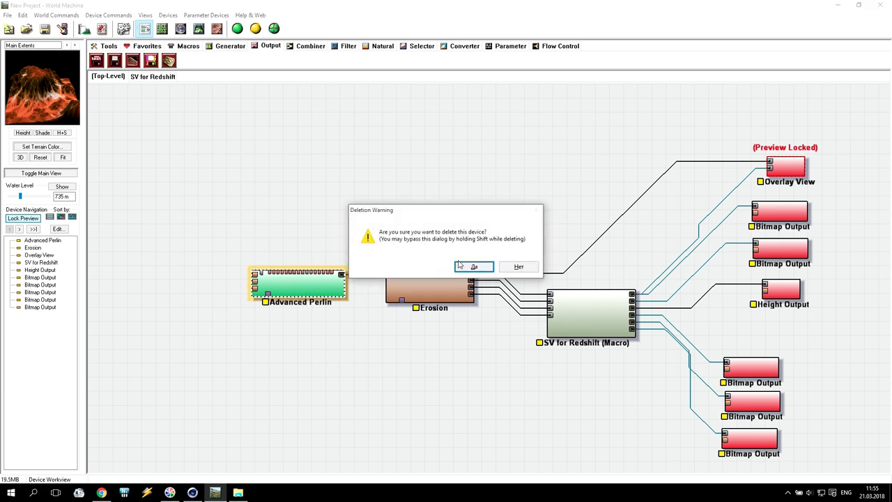
{"action": "left_click", "coordinate": [461, 266]}
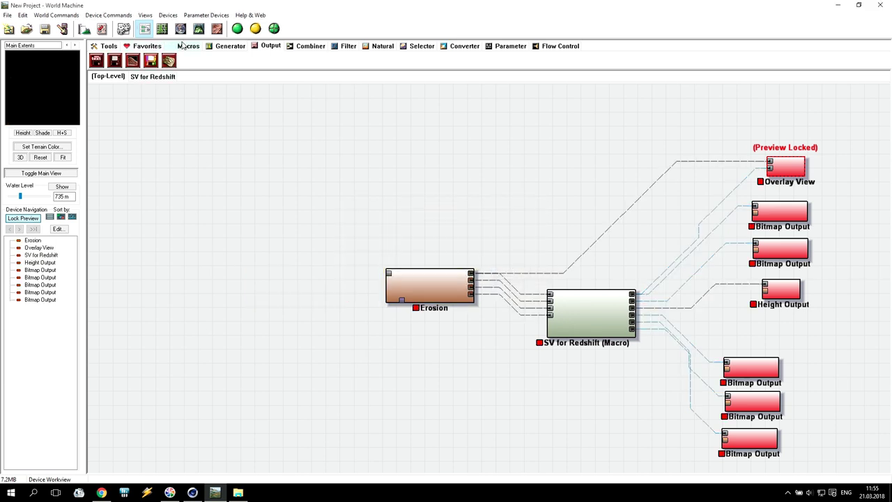
- Add a new Advanced Perlin generator left of Erosion and connect it into Erosion
{"action": "left_click", "coordinate": [230, 46]}
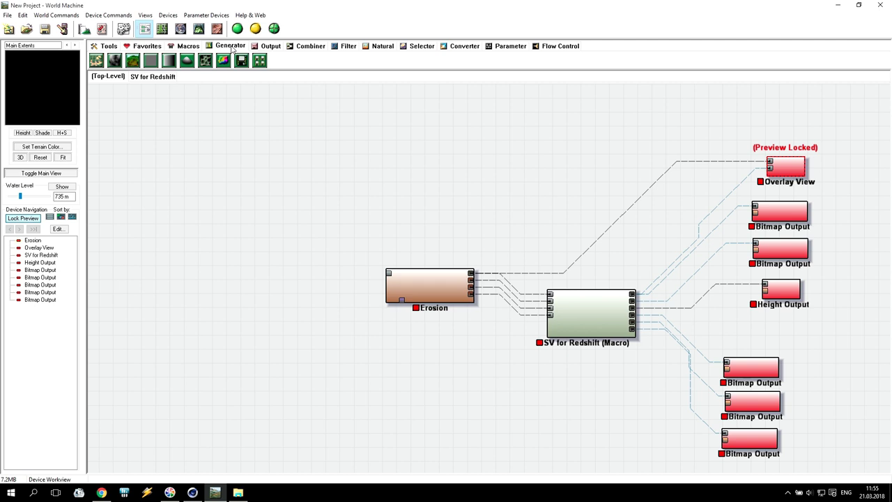
{"action": "left_click", "coordinate": [132, 63]}
{"action": "left_click", "coordinate": [273, 284]}
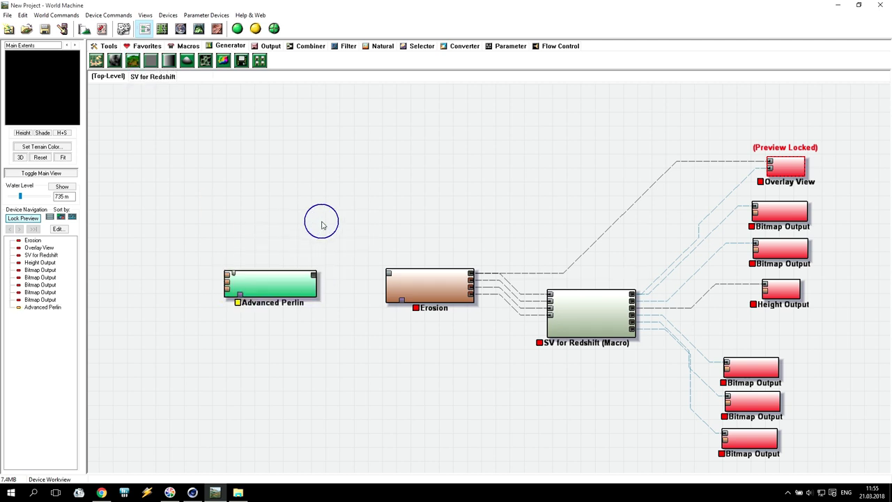
{"action": "left_click_drag", "start_coordinate": [314, 274], "coordinate": [388, 273]}
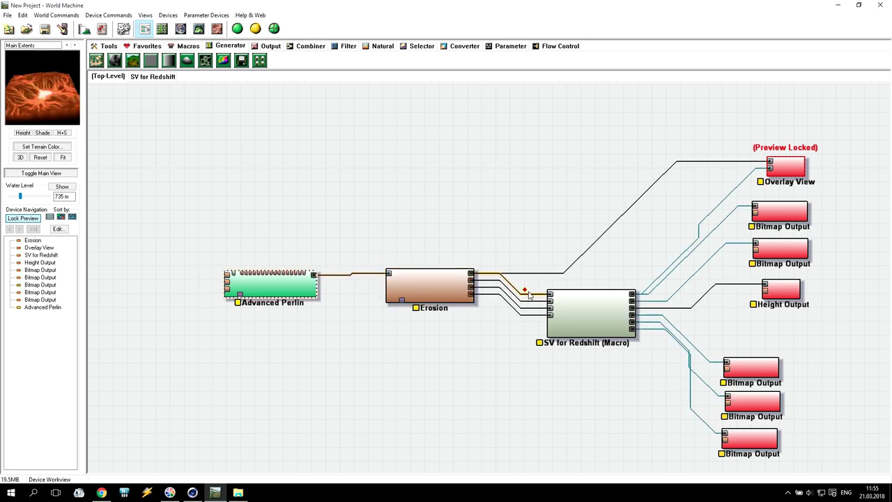
- Set SV for Redshift flow and wear colours to white, flow background black, deposition brown
{"action": "double_click", "coordinate": [591, 318]}
{"action": "left_click", "coordinate": [446, 179]}
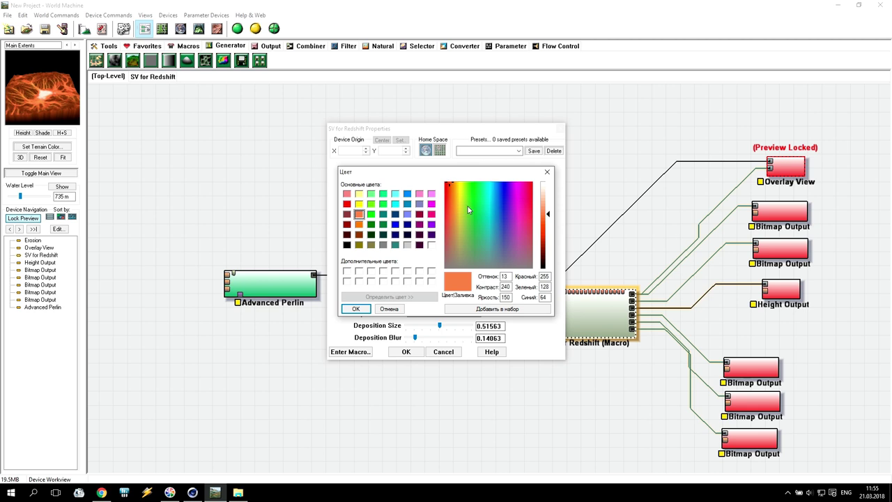
{"action": "left_click", "coordinate": [431, 245]}
{"action": "left_click", "coordinate": [355, 309]}
{"action": "left_click", "coordinate": [439, 192]}
{"action": "left_click", "coordinate": [349, 244]}
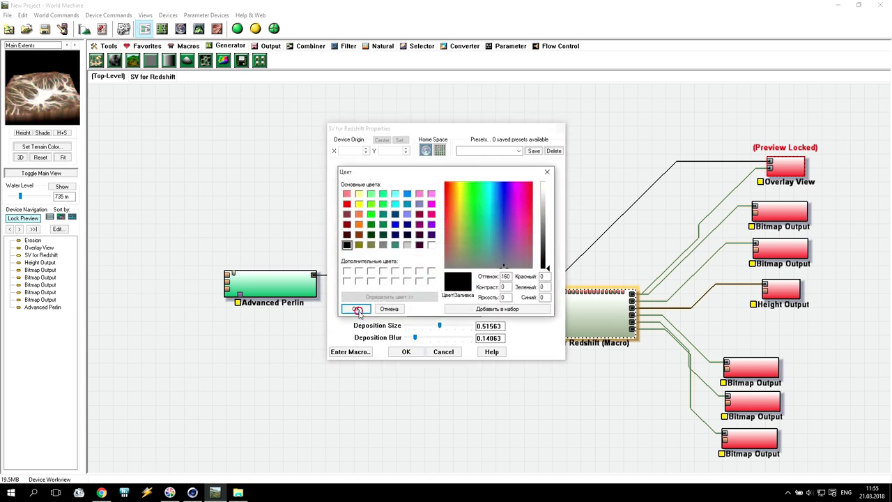
{"action": "left_click", "coordinate": [356, 309]}
{"action": "left_click", "coordinate": [427, 242]}
{"action": "left_click", "coordinate": [430, 245]}
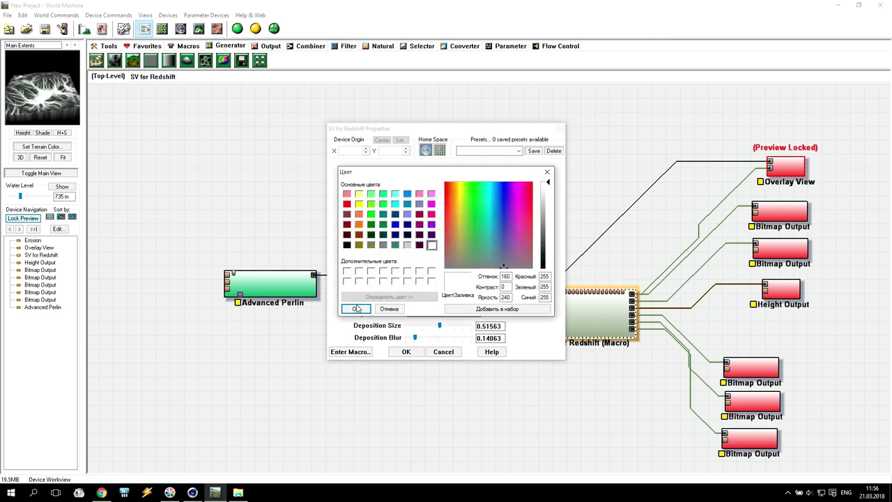
{"action": "left_click", "coordinate": [356, 308]}
{"action": "left_click", "coordinate": [438, 300]}
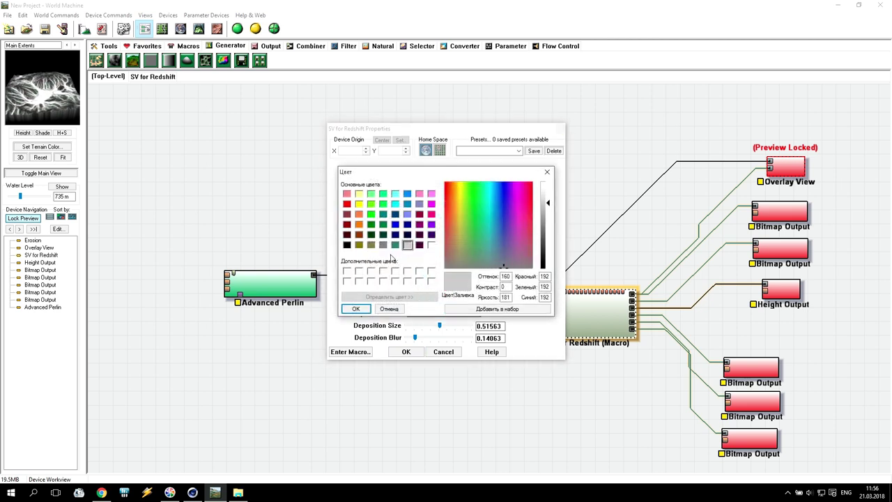
{"action": "left_click", "coordinate": [359, 235]}
{"action": "left_click", "coordinate": [356, 309]}
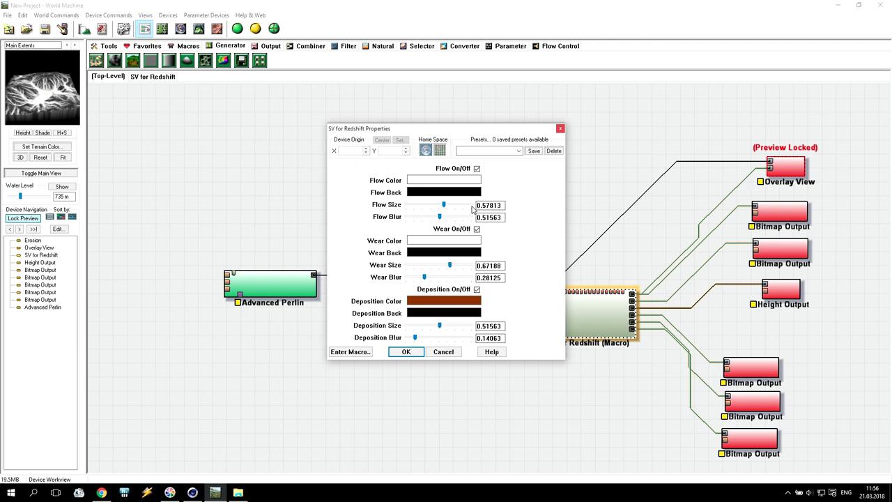
- Lower Flow Size to 0.5625 and Wear Size to 0.625, then apply the macro settings
{"action": "left_click_drag", "start_coordinate": [444, 205], "coordinate": [418, 218]}
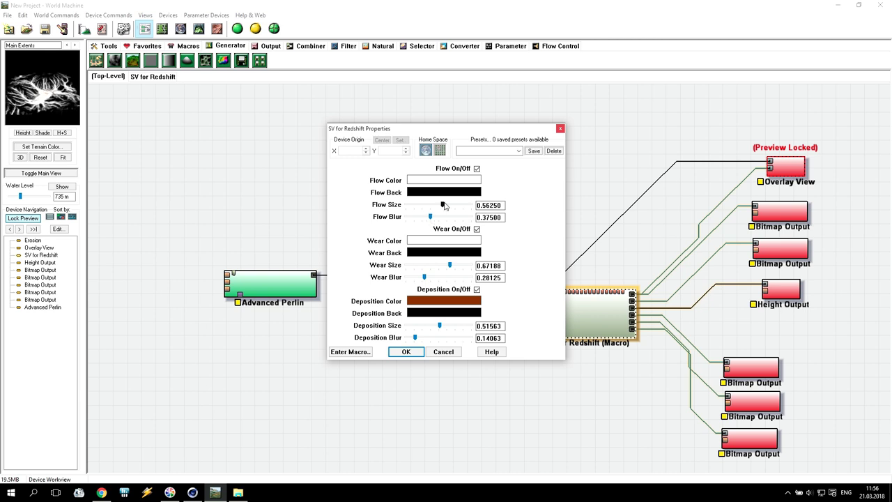
{"action": "left_click_drag", "start_coordinate": [444, 205], "coordinate": [448, 207]}
{"action": "left_click", "coordinate": [443, 208]}
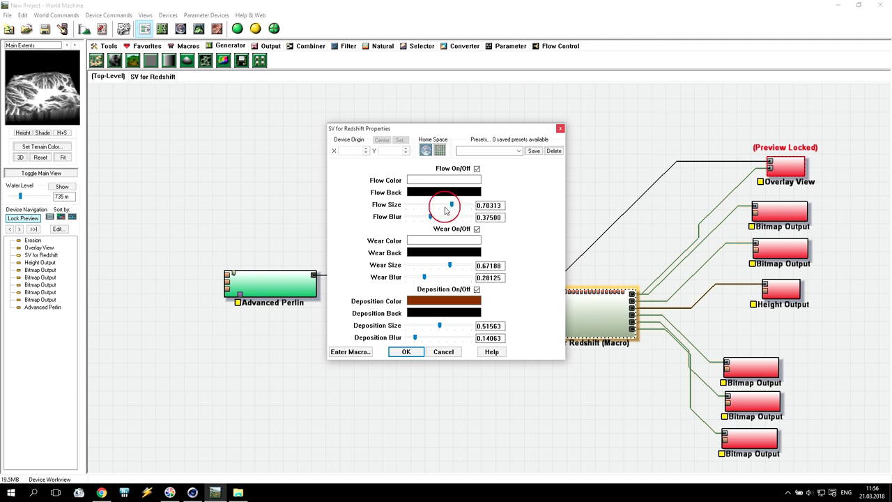
{"action": "left_click_drag", "start_coordinate": [450, 206], "coordinate": [442, 209]}
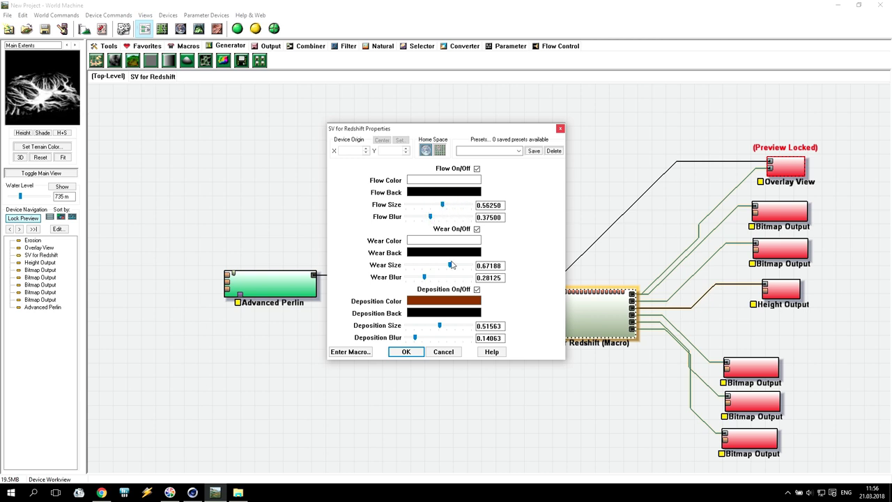
{"action": "left_click_drag", "start_coordinate": [450, 266], "coordinate": [432, 279]}
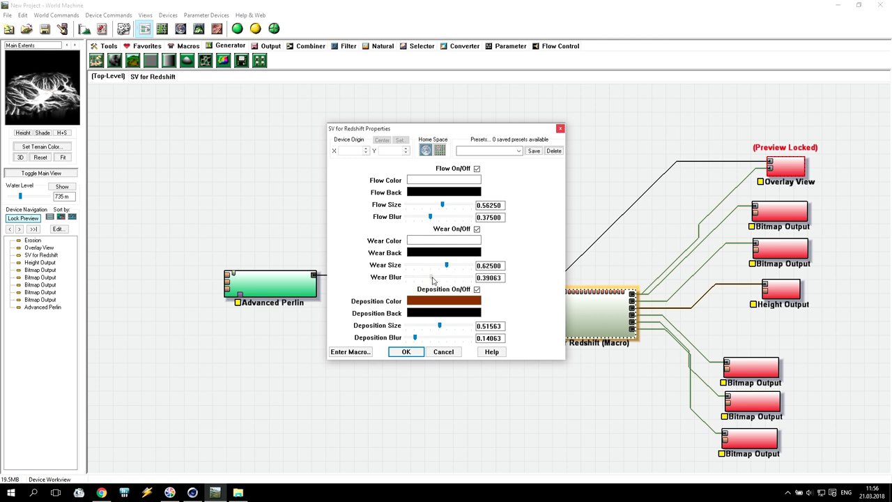
{"action": "left_click", "coordinate": [406, 352]}
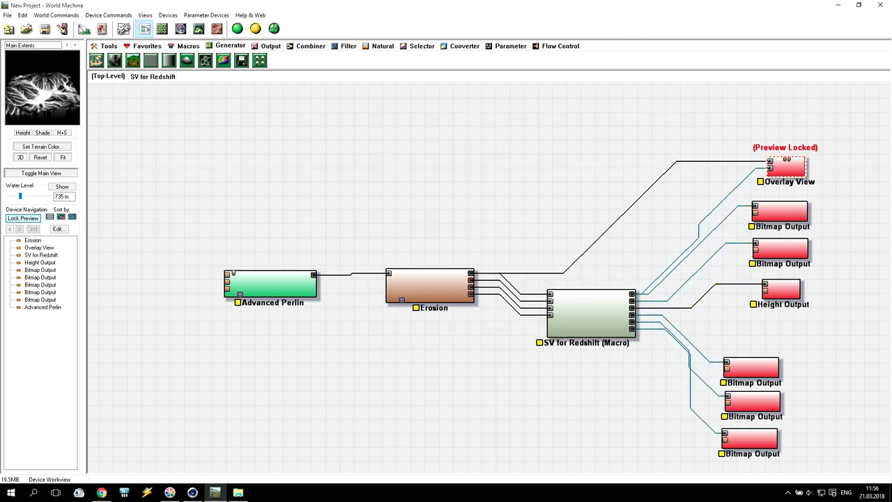
- Run a full 1024×1024 Normal Build, orbit the eroded terrain in 3D, and return to the graph
{"action": "left_click", "coordinate": [84, 29]}
{"action": "left_click", "coordinate": [558, 344]}
{"action": "left_click", "coordinate": [199, 28]}
{"action": "left_click", "coordinate": [237, 28]}
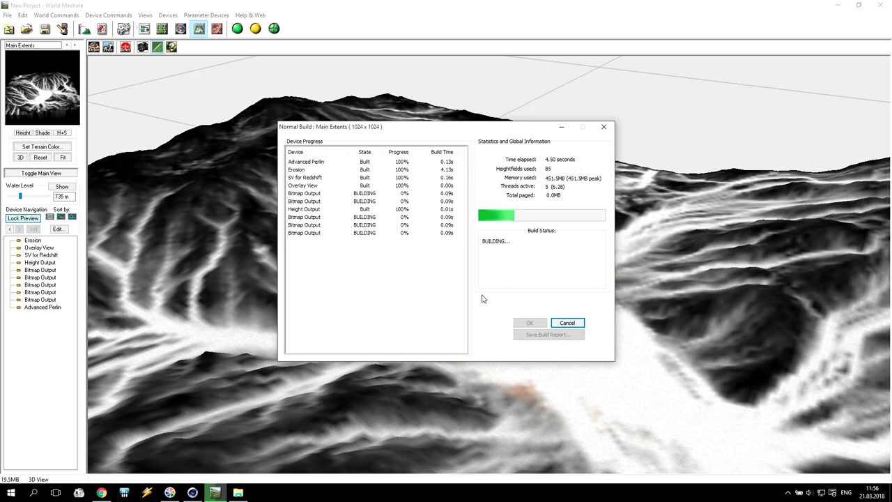
{"action": "left_click", "coordinate": [536, 324]}
{"action": "left_click_drag", "start_coordinate": [537, 328], "coordinate": [352, 318]}
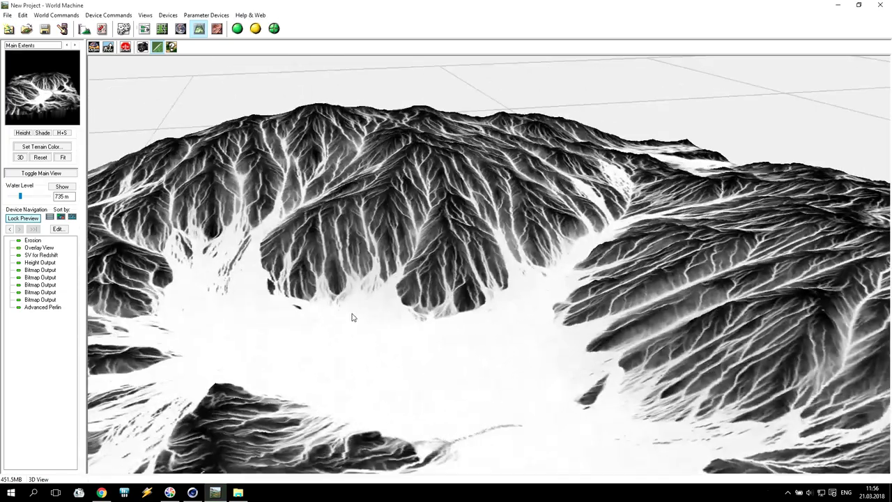
{"action": "left_click", "coordinate": [143, 29]}
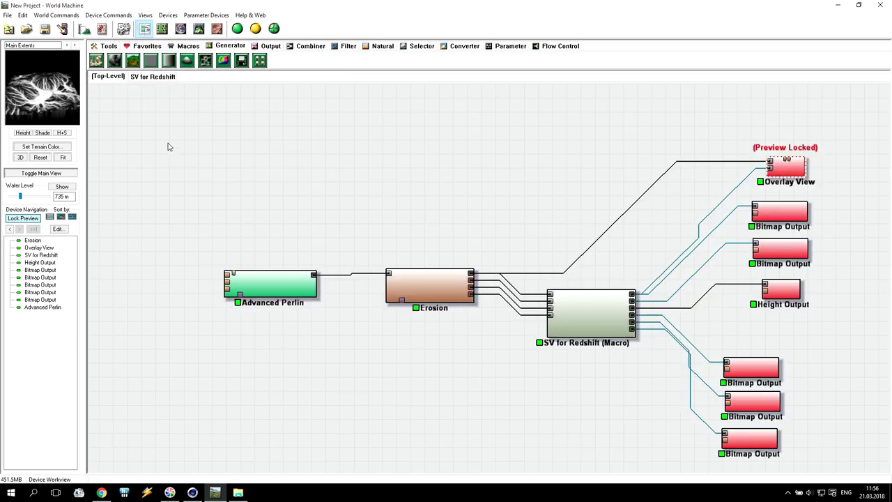
- Add a Gradient generator and connect it into Advanced Perlin's input
{"action": "left_click", "coordinate": [171, 61]}
{"action": "left_click", "coordinate": [171, 253]}
{"action": "left_click_drag", "start_coordinate": [168, 270], "coordinate": [226, 274]}
- Set Advanced Perlin to Smooth Billowy, persistence 0.375, feature scale 6.72717 km, elevation center 1066.41
{"action": "left_click", "coordinate": [254, 286]}
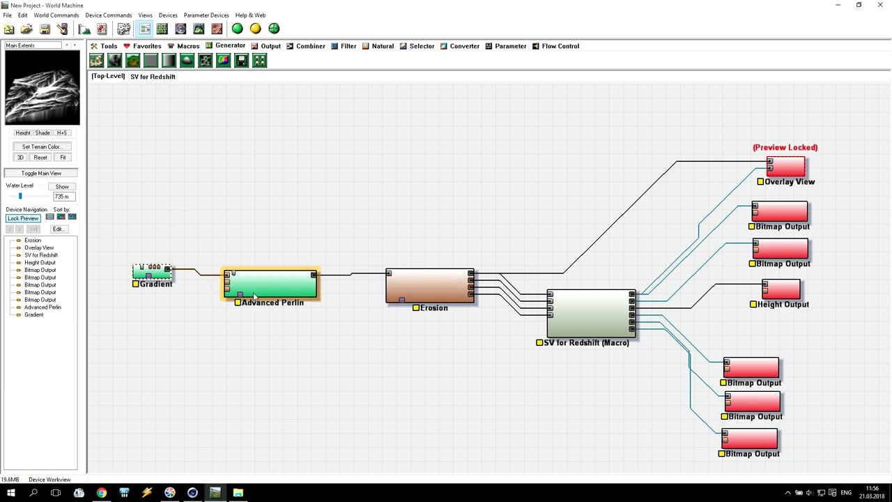
{"action": "double_click", "coordinate": [258, 293]}
{"action": "left_click_drag", "start_coordinate": [378, 173], "coordinate": [375, 173]}
{"action": "left_click", "coordinate": [359, 200]}
{"action": "left_click", "coordinate": [352, 221]}
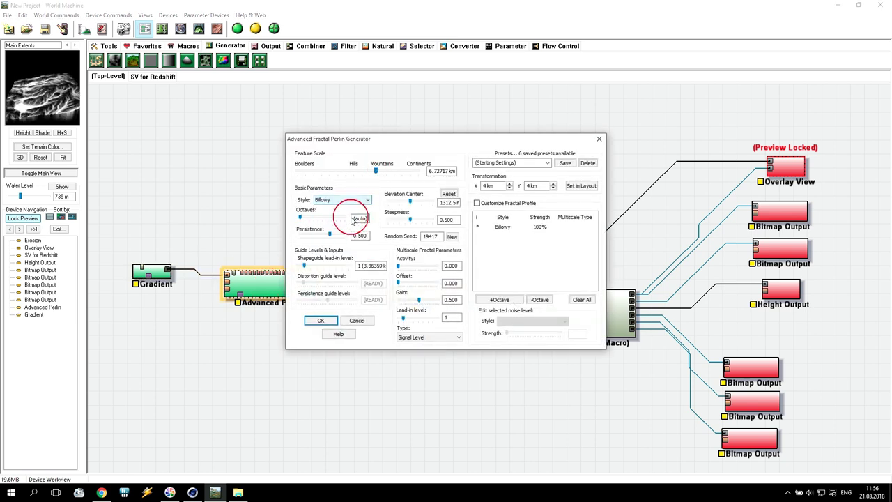
{"action": "left_click", "coordinate": [356, 202]}
{"action": "left_click", "coordinate": [357, 214]}
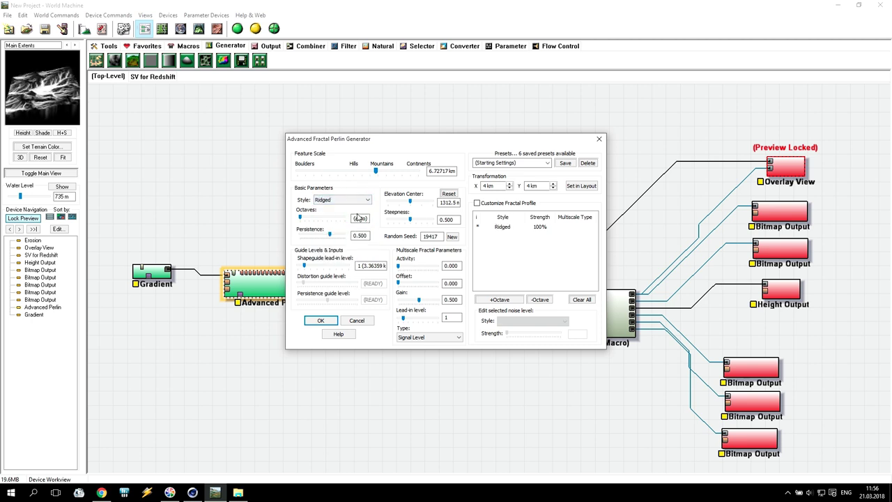
{"action": "left_click", "coordinate": [359, 200]}
{"action": "left_click", "coordinate": [359, 232]}
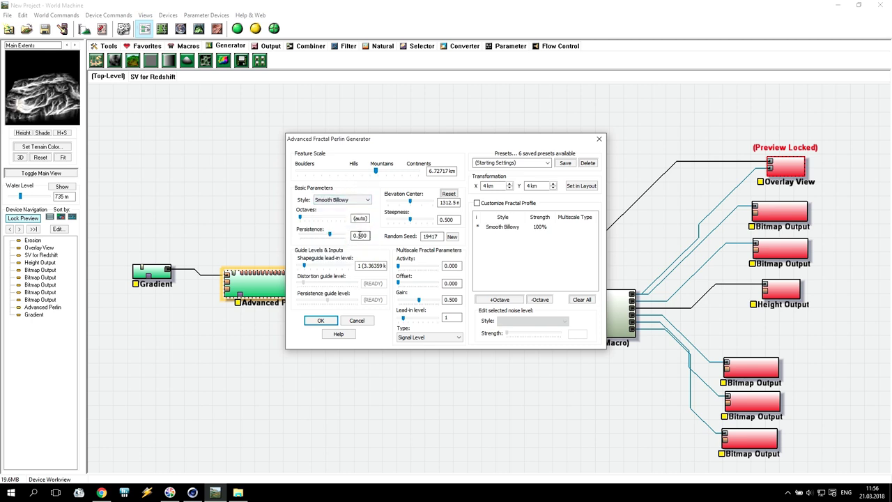
{"action": "mouse_move", "coordinate": [328, 237]}
{"action": "left_mouse_down"}
{"action": "mouse_move", "coordinate": [312, 238]}
{"action": "mouse_move", "coordinate": [322, 237]}
{"action": "left_mouse_up"}
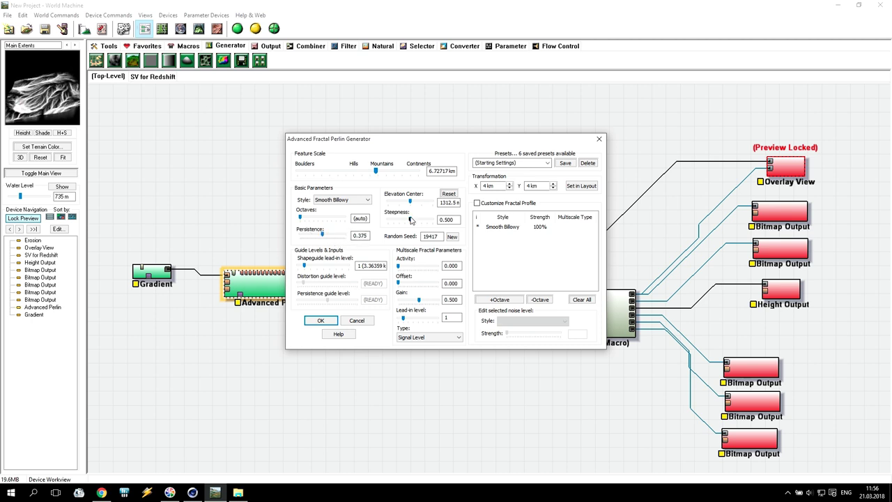
{"action": "mouse_move", "coordinate": [410, 203]}
{"action": "left_mouse_down"}
{"action": "mouse_move", "coordinate": [396, 202]}
{"action": "mouse_move", "coordinate": [423, 221]}
{"action": "mouse_move", "coordinate": [397, 202]}
{"action": "mouse_move", "coordinate": [408, 204]}
{"action": "left_mouse_up"}
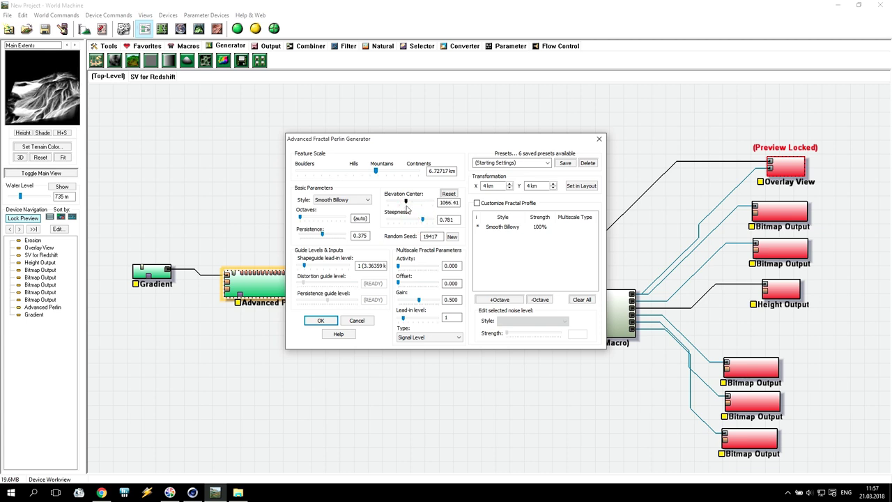
{"action": "left_click", "coordinate": [322, 321]}
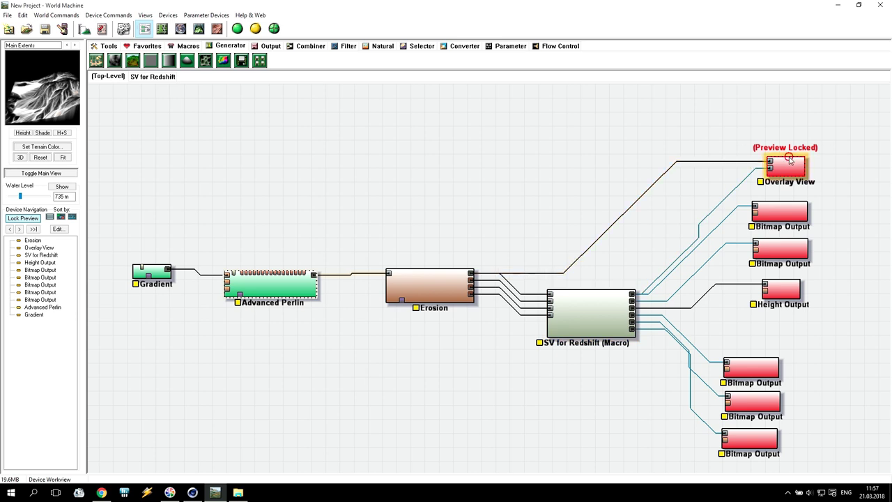
- Rebuild and orbit the terrain in 3D, then select the Gradient and Advanced Perlin nodes
{"action": "left_click", "coordinate": [198, 29]}
{"action": "left_click", "coordinate": [237, 28]}
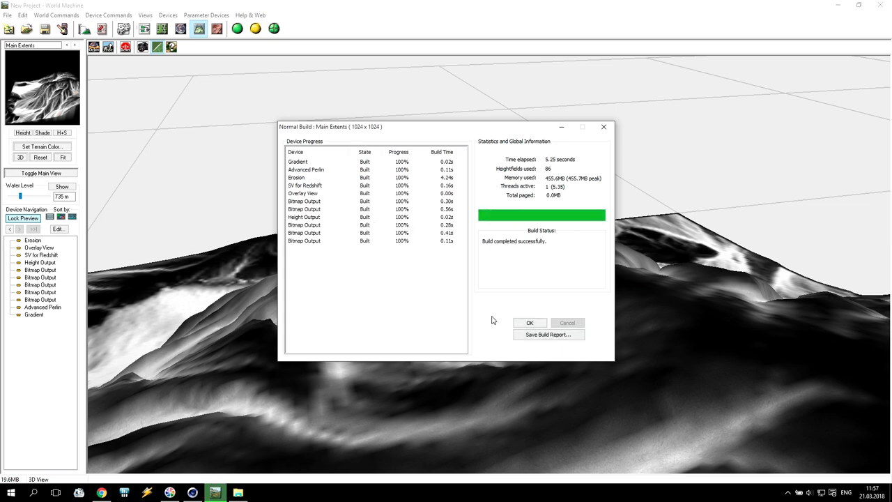
{"action": "left_click", "coordinate": [530, 323]}
{"action": "left_click_drag", "start_coordinate": [534, 319], "coordinate": [603, 360]}
{"action": "scroll", "coordinate": [623, 293], "scroll_direction": "down", "scroll_amount": 5}
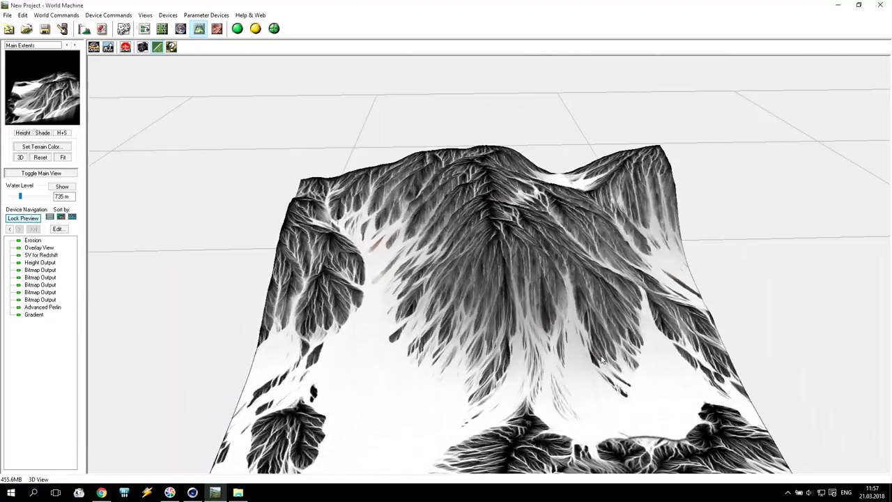
{"action": "left_click", "coordinate": [145, 29]}
{"action": "left_click_drag", "start_coordinate": [124, 204], "coordinate": [294, 351]}
- Delete Gradient and Advanced Perlin, then add a new Advanced Perlin and a Layout Generator
{"action": "key", "text": "Delete"}
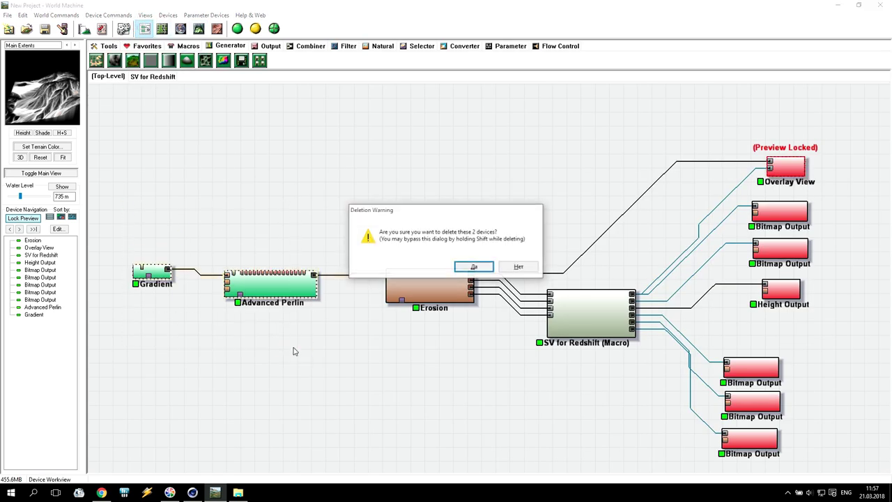
{"action": "left_click", "coordinate": [474, 267]}
{"action": "left_click", "coordinate": [130, 63]}
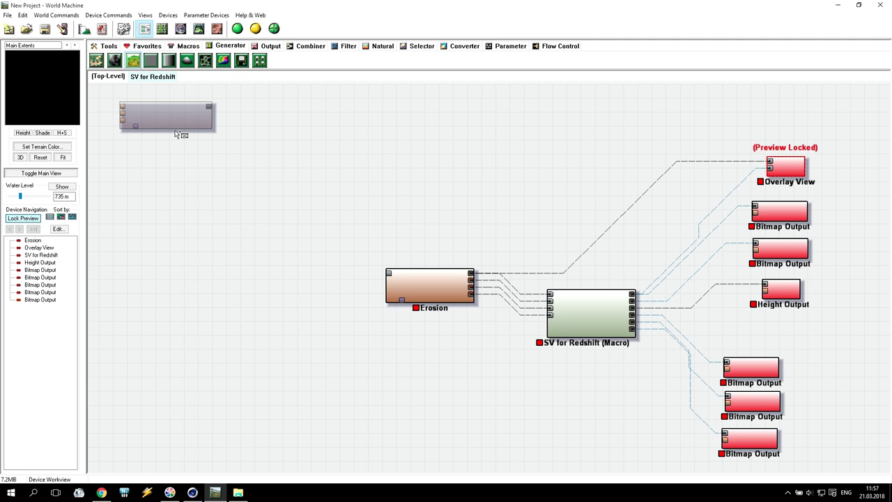
{"action": "left_click", "coordinate": [301, 264]}
{"action": "left_click", "coordinate": [353, 172]}
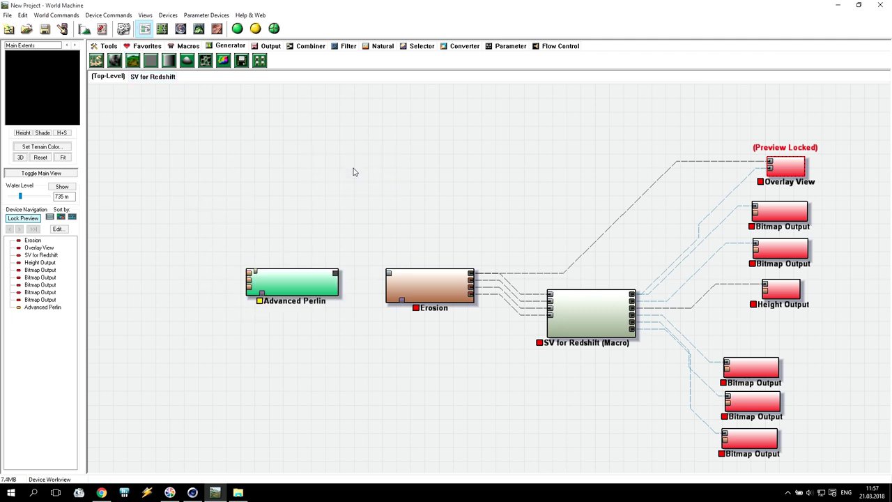
{"action": "left_click", "coordinate": [96, 62]}
{"action": "left_click", "coordinate": [155, 286]}
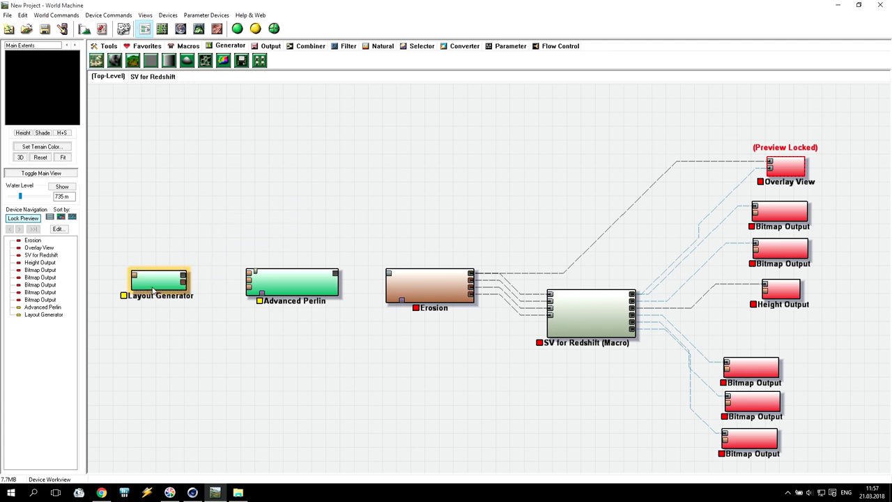
{"action": "double_click", "coordinate": [153, 290]}
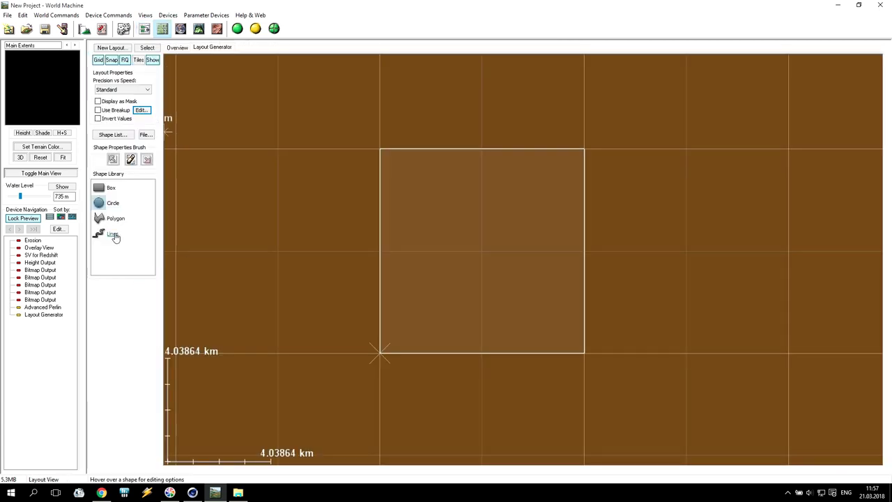
- Draw a winding line in the Layout Generator from above the square to below-left
{"action": "left_click", "coordinate": [447, 97]}
{"action": "left_click", "coordinate": [466, 121]}
{"action": "left_click", "coordinate": [482, 142]}
{"action": "left_click", "coordinate": [495, 163]}
{"action": "left_click", "coordinate": [502, 186]}
{"action": "left_click", "coordinate": [509, 221]}
{"action": "left_click", "coordinate": [509, 237]}
{"action": "left_click", "coordinate": [503, 263]}
{"action": "left_click", "coordinate": [493, 284]}
{"action": "left_click", "coordinate": [466, 317]}
{"action": "left_click", "coordinate": [458, 328]}
{"action": "left_click", "coordinate": [439, 354]}
{"action": "left_click", "coordinate": [428, 382]}
{"action": "left_click", "coordinate": [418, 411]}
{"action": "right_click", "coordinate": [558, 373]}
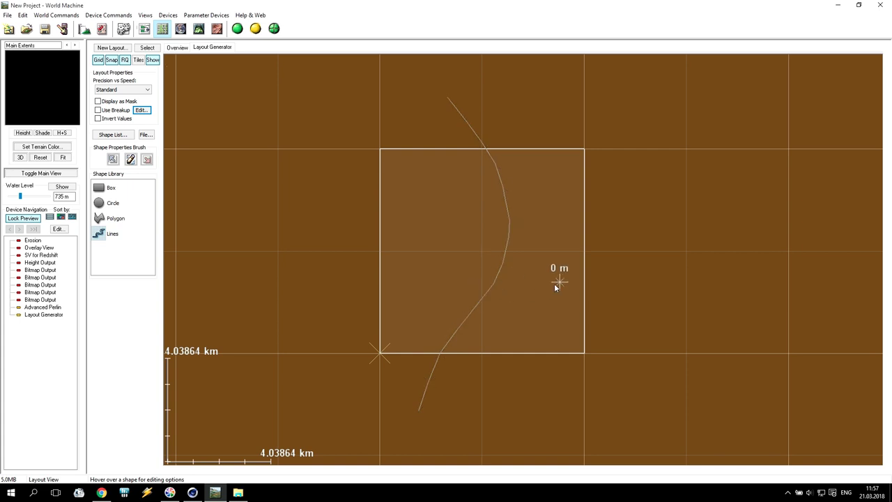
- Give the line 75% breakup participation and an S-curve falloff, and invert the values
{"action": "left_click", "coordinate": [483, 298]}
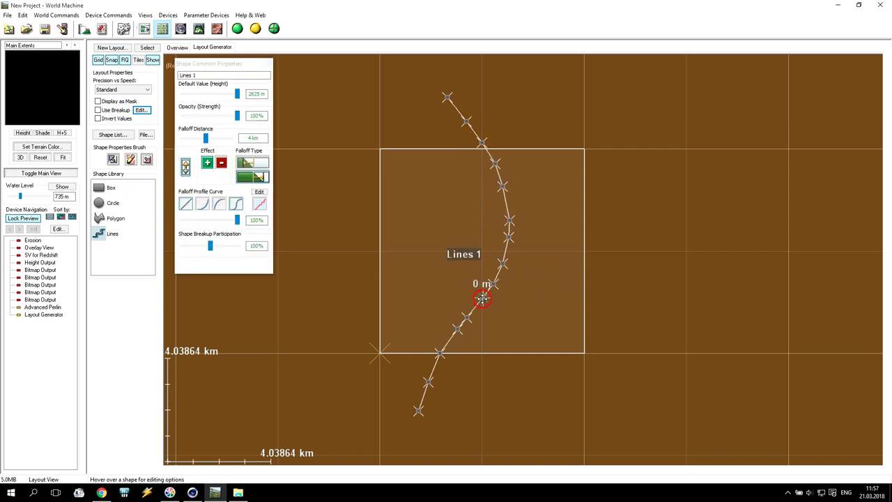
{"action": "left_click_drag", "start_coordinate": [211, 251], "coordinate": [206, 251]}
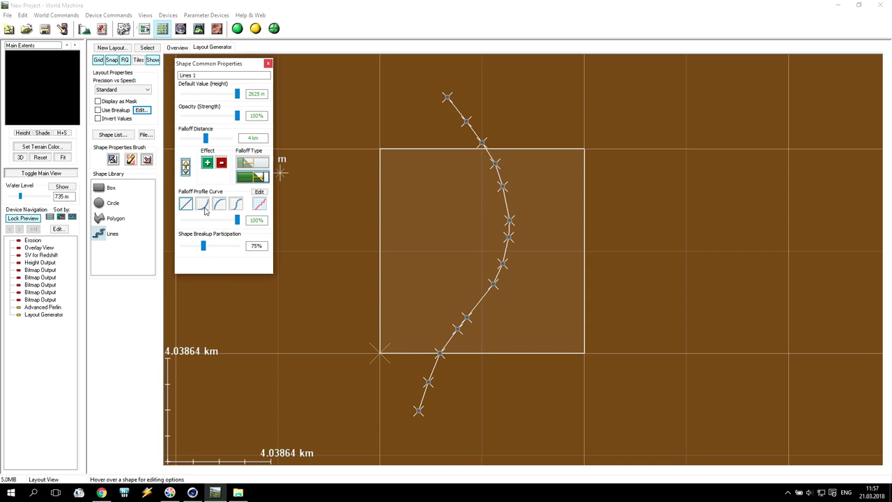
{"action": "left_click", "coordinate": [234, 204]}
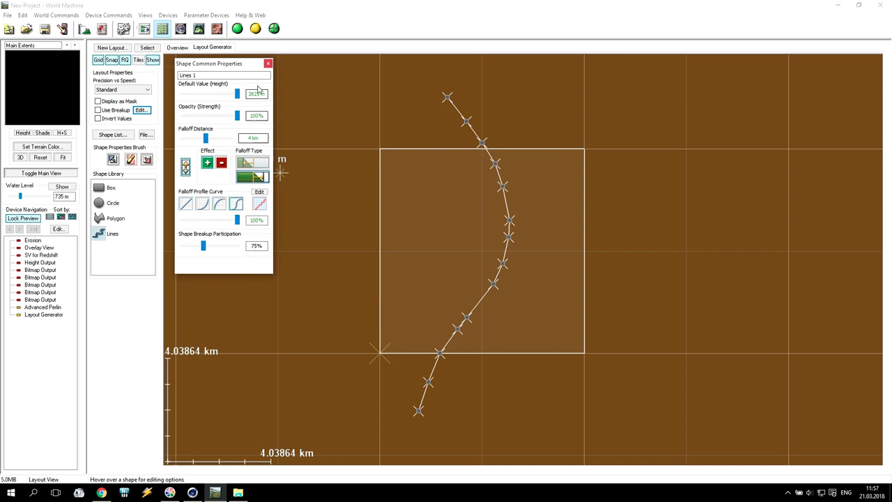
{"action": "left_click", "coordinate": [267, 64]}
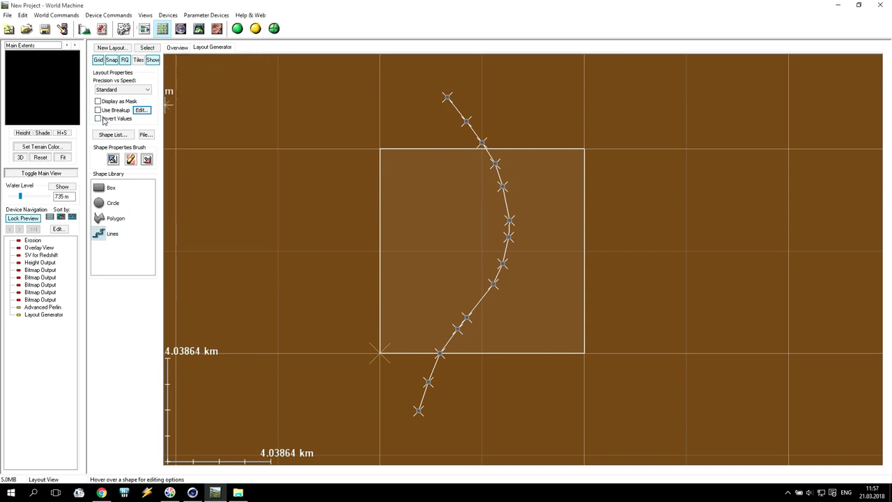
{"action": "left_click", "coordinate": [98, 118]}
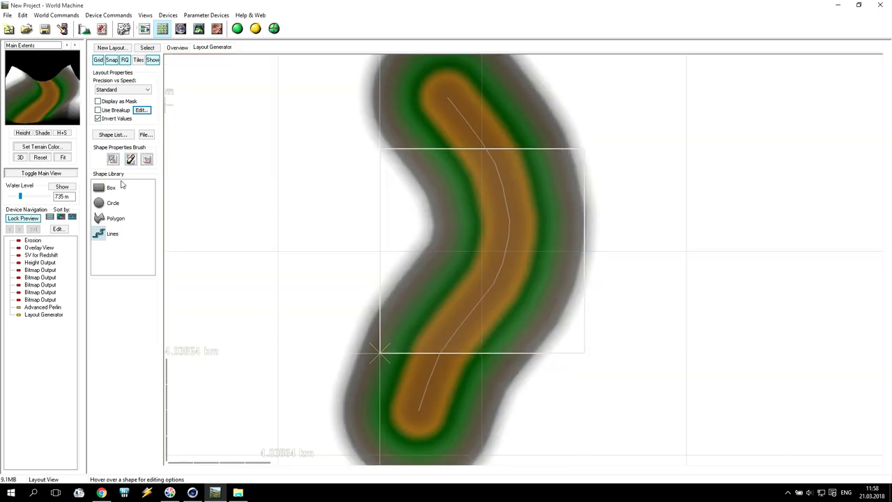
- Enable fractal breakup on the layout and raise its roughness
{"action": "left_click", "coordinate": [98, 111]}
{"action": "left_click", "coordinate": [141, 111]}
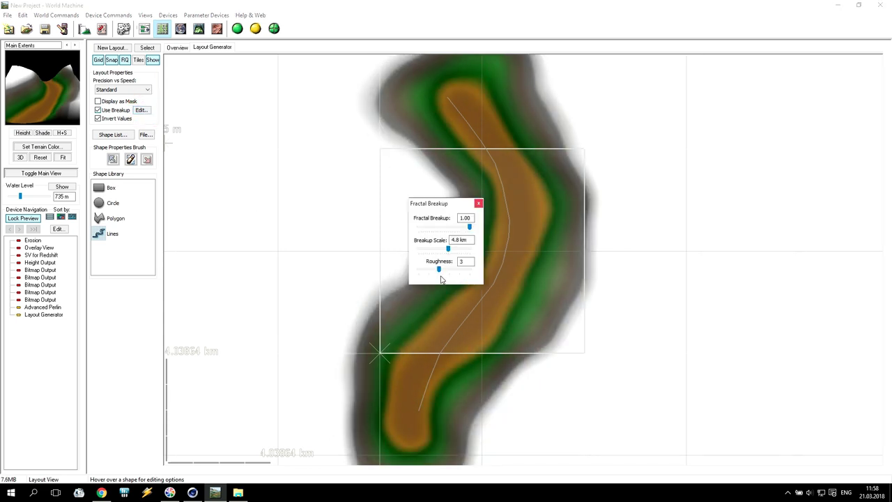
{"action": "left_click_drag", "start_coordinate": [440, 272], "coordinate": [451, 276]}
{"action": "left_click", "coordinate": [478, 203]}
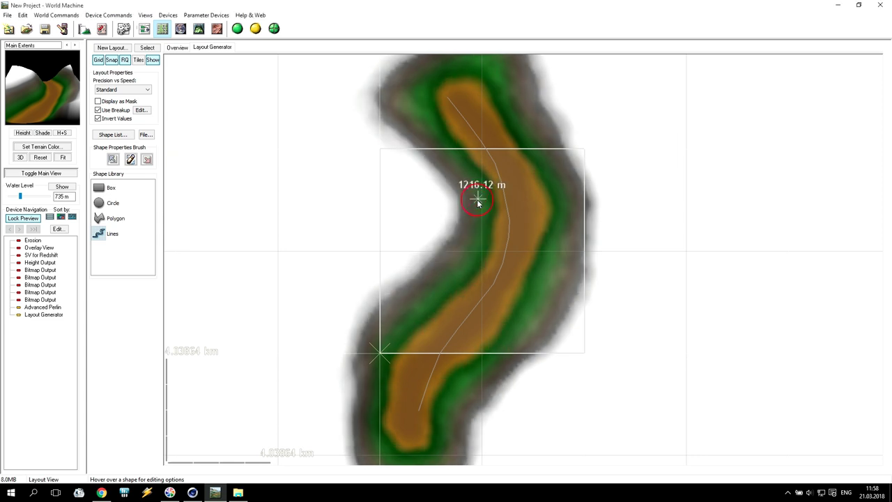
{"action": "left_click", "coordinate": [142, 111]}
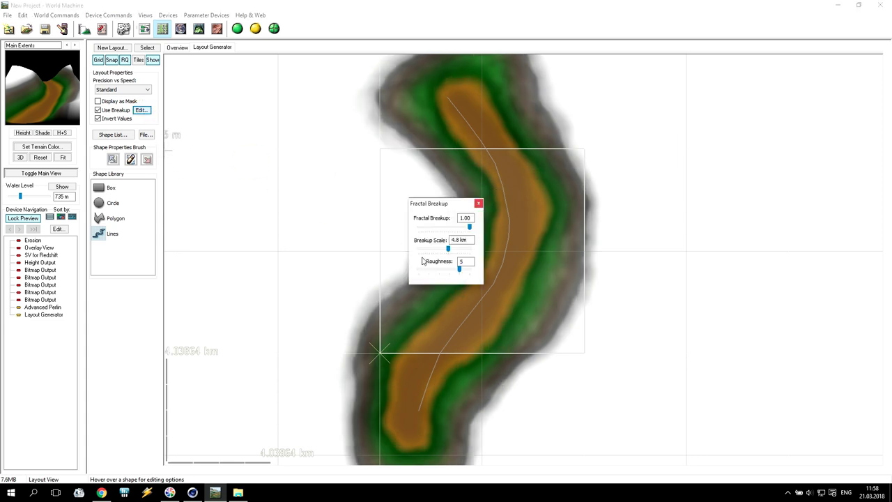
{"action": "left_click_drag", "start_coordinate": [461, 271], "coordinate": [443, 255]}
{"action": "left_click", "coordinate": [479, 203]}
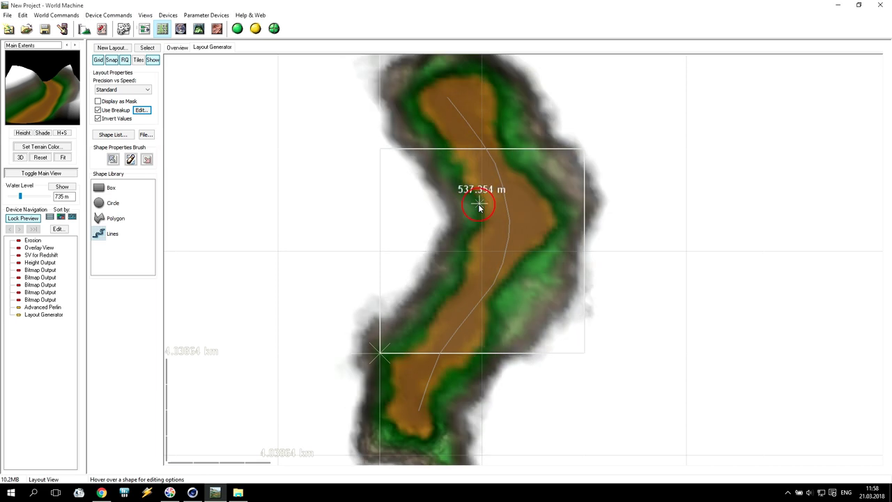
- Narrow the line's falloff to 2.94109 km and wire Layout Generator into Advanced Perlin's shaping guide
{"action": "left_click", "coordinate": [502, 175]}
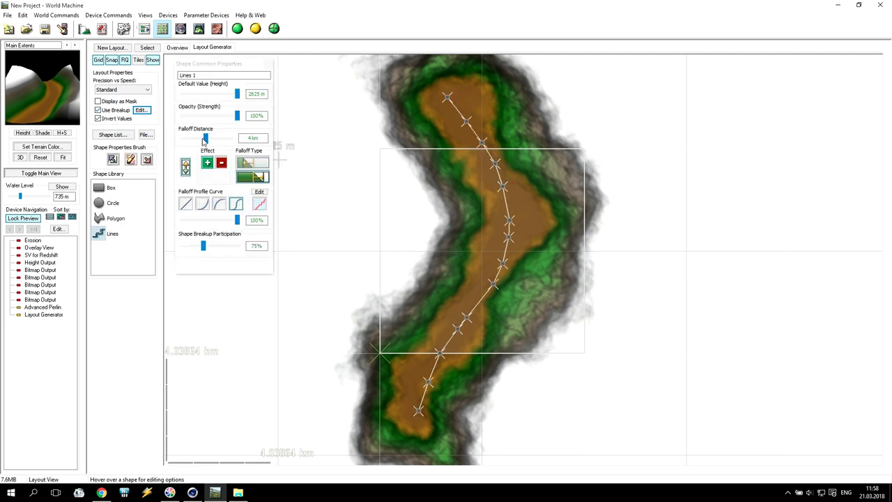
{"action": "left_click_drag", "start_coordinate": [205, 138], "coordinate": [204, 142]}
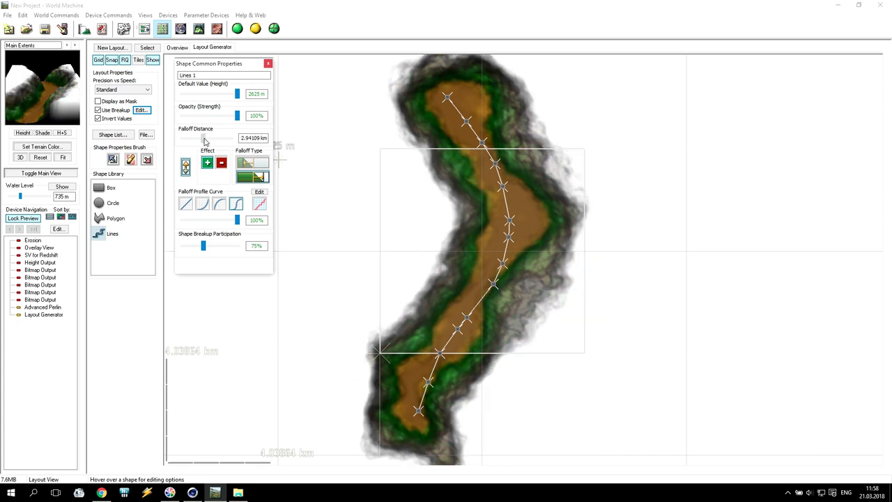
{"action": "left_click", "coordinate": [267, 63]}
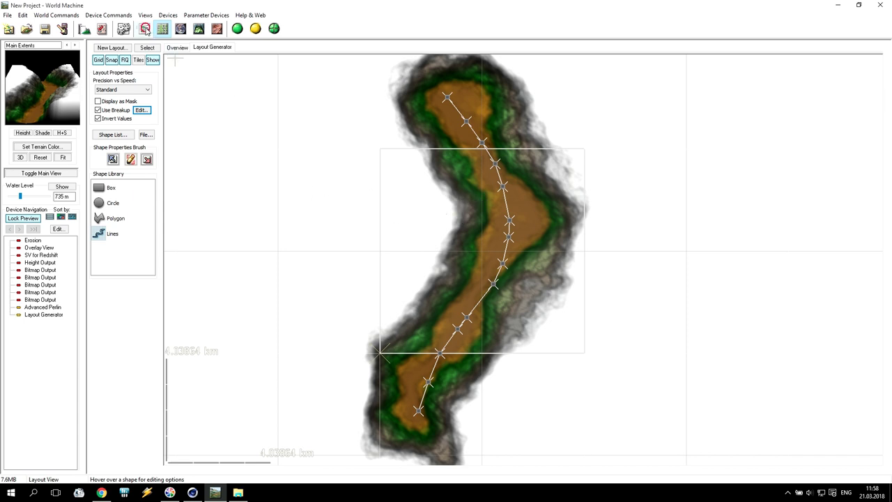
{"action": "left_click", "coordinate": [145, 29]}
{"action": "left_click_drag", "start_coordinate": [183, 275], "coordinate": [249, 275]}
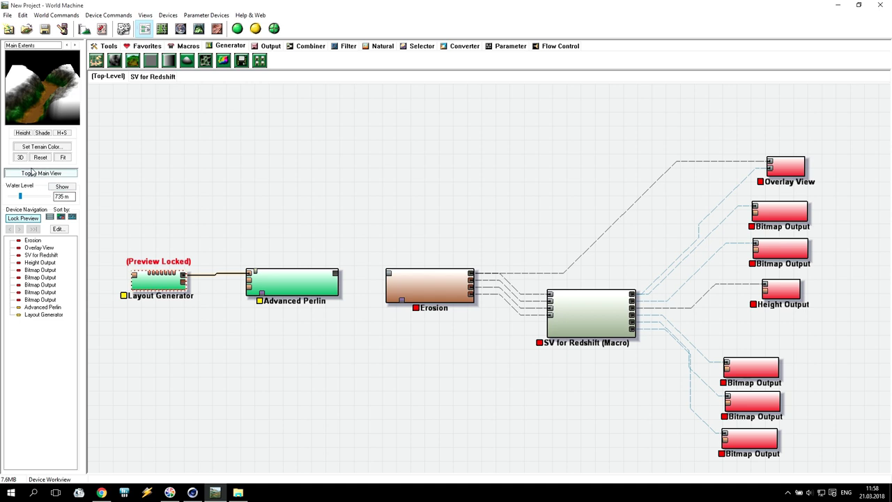
- Delete the Advanced Perlin device and place a Terrace filter device in its place
{"action": "left_click", "coordinate": [23, 218]}
{"action": "left_click", "coordinate": [298, 285]}
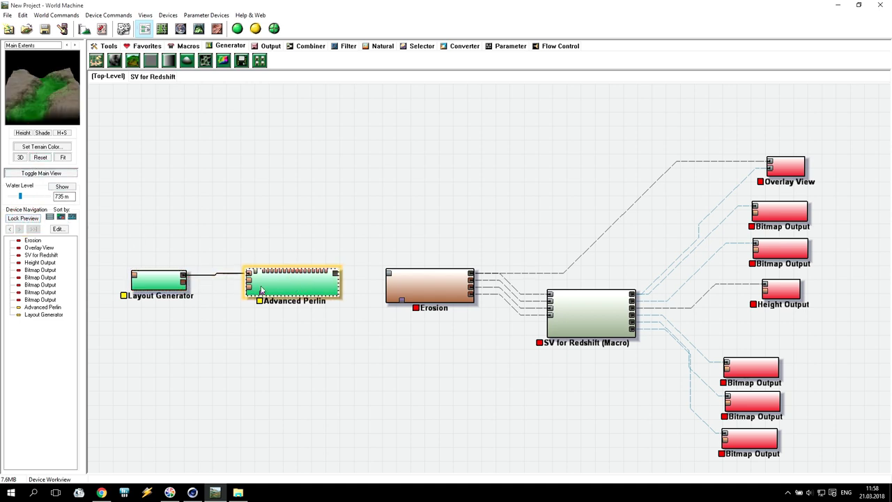
{"action": "key", "text": "Delete"}
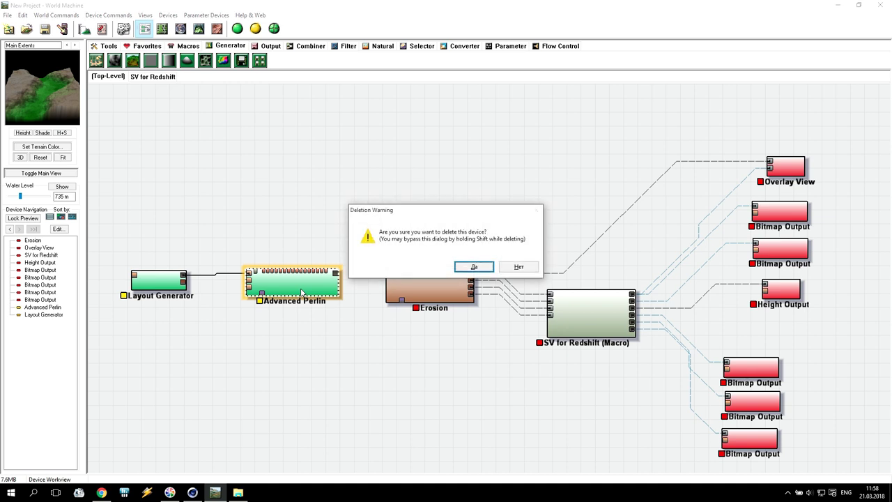
{"action": "left_click", "coordinate": [473, 267]}
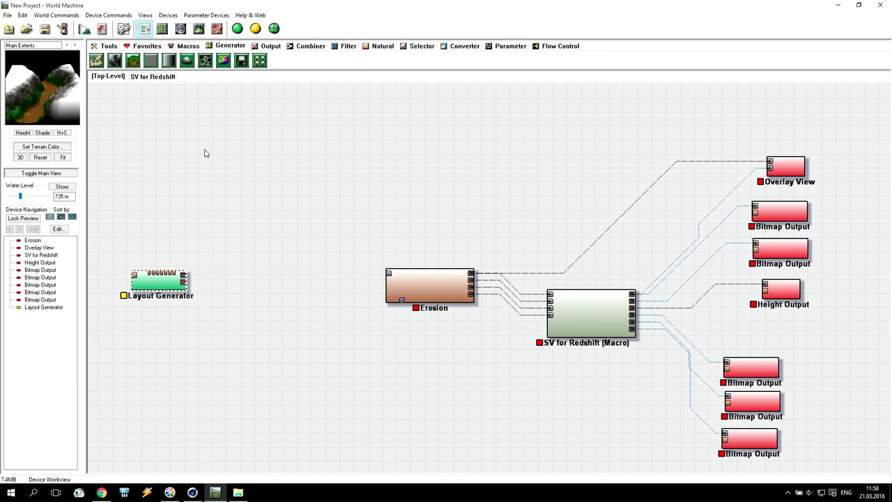
{"action": "left_click", "coordinate": [348, 46]}
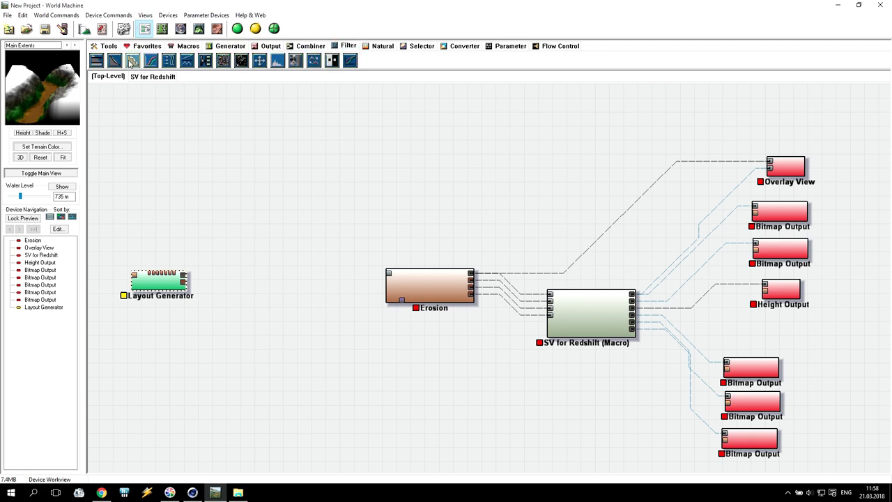
{"action": "left_click_drag", "start_coordinate": [133, 60], "coordinate": [280, 281]}
{"action": "left_click", "coordinate": [300, 217]}
{"action": "left_click", "coordinate": [186, 278]}
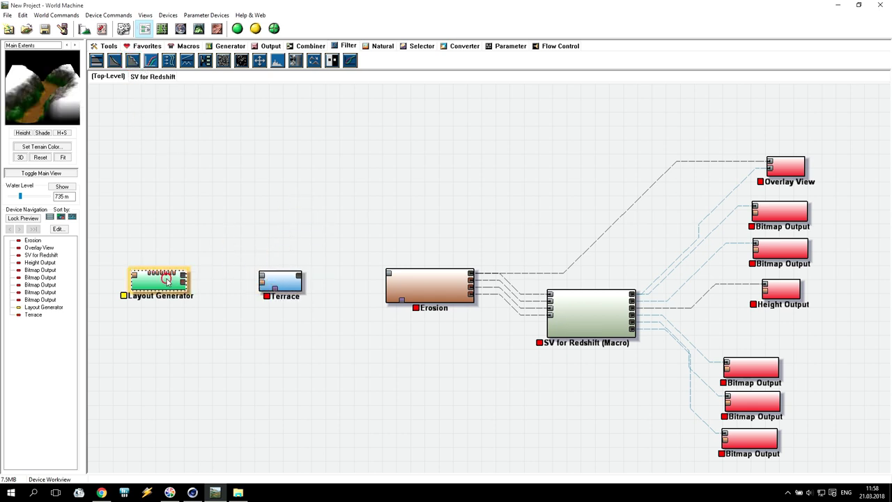
- Build the network and orbit the Layout Generator terrain in 3D
{"action": "left_click", "coordinate": [198, 28]}
{"action": "left_click_drag", "start_coordinate": [560, 273], "coordinate": [396, 256]}
{"action": "left_click", "coordinate": [237, 28]}
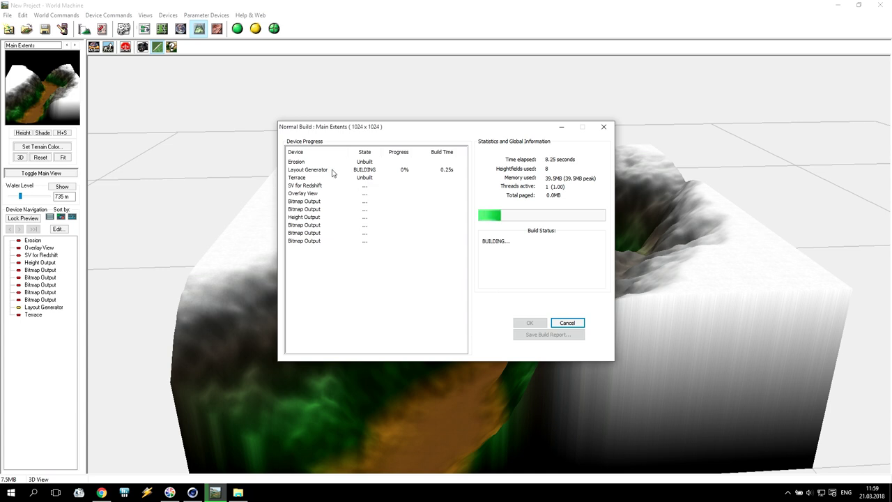
{"action": "left_click", "coordinate": [530, 323]}
{"action": "left_click_drag", "start_coordinate": [546, 269], "coordinate": [446, 272]}
- Connect Layout Generator into Terrace and inspect the terraced terrain in 3D
{"action": "left_click", "coordinate": [145, 30]}
{"action": "left_click_drag", "start_coordinate": [185, 276], "coordinate": [265, 274]}
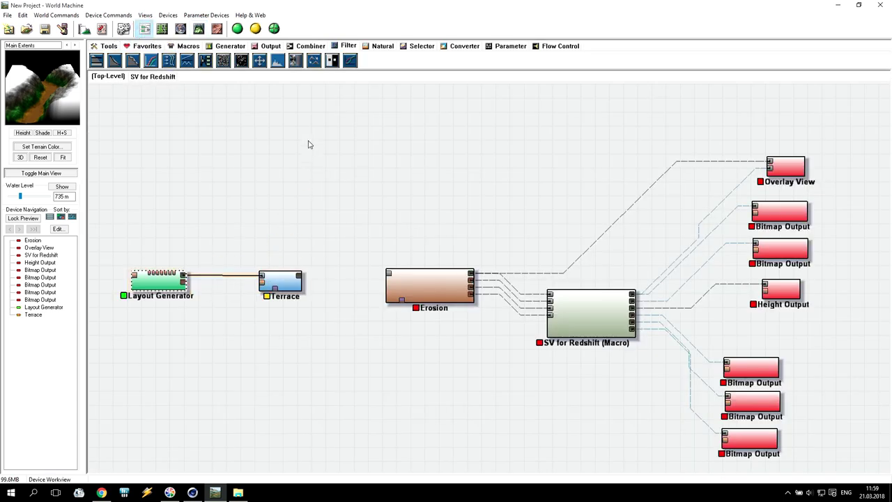
{"action": "left_click", "coordinate": [286, 272]}
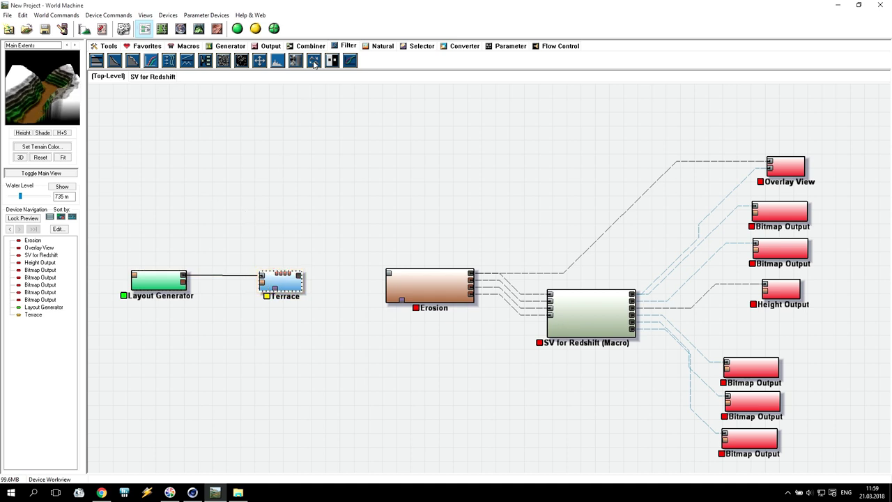
{"action": "left_click", "coordinate": [199, 29]}
{"action": "left_click_drag", "start_coordinate": [391, 209], "coordinate": [592, 257]}
- Set Terrace to Sharp, 10 terraces, shape 0.69906, layering 2, and connect it to Erosion
{"action": "left_click", "coordinate": [145, 28]}
{"action": "double_click", "coordinate": [286, 285]}
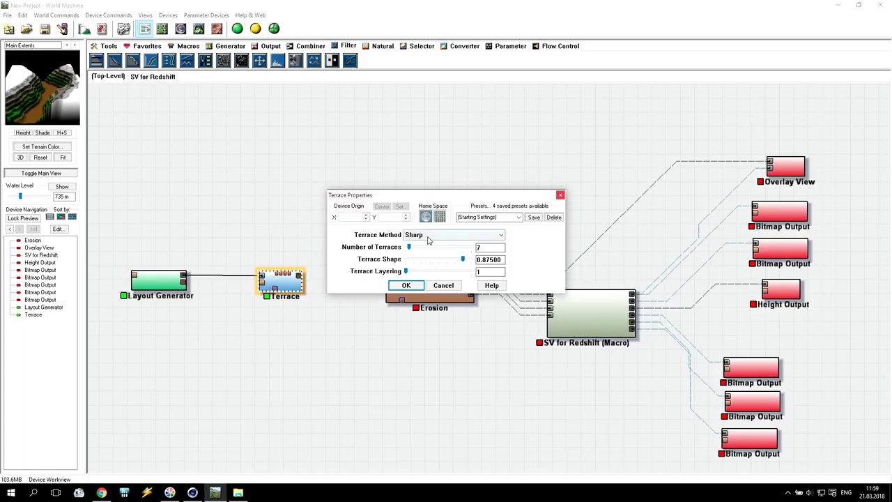
{"action": "left_click", "coordinate": [429, 237]}
{"action": "left_click", "coordinate": [430, 243]}
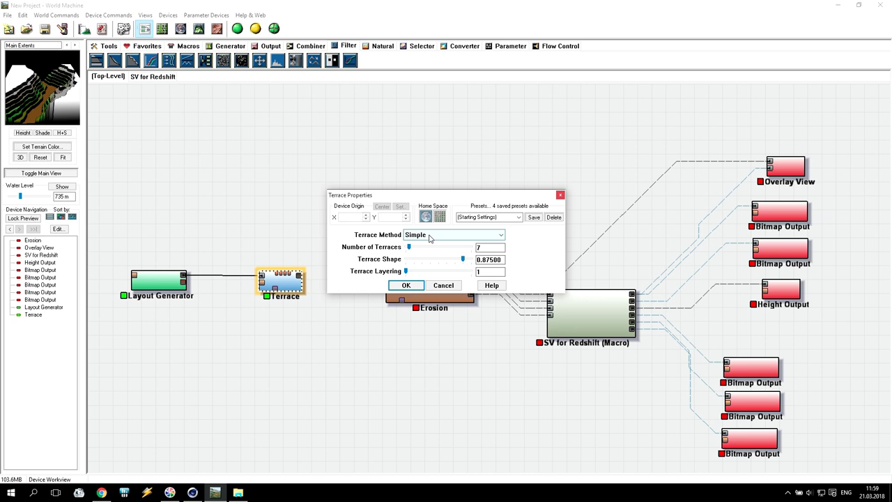
{"action": "left_click", "coordinate": [428, 235]}
{"action": "left_click", "coordinate": [430, 252]}
{"action": "left_click", "coordinate": [432, 236]}
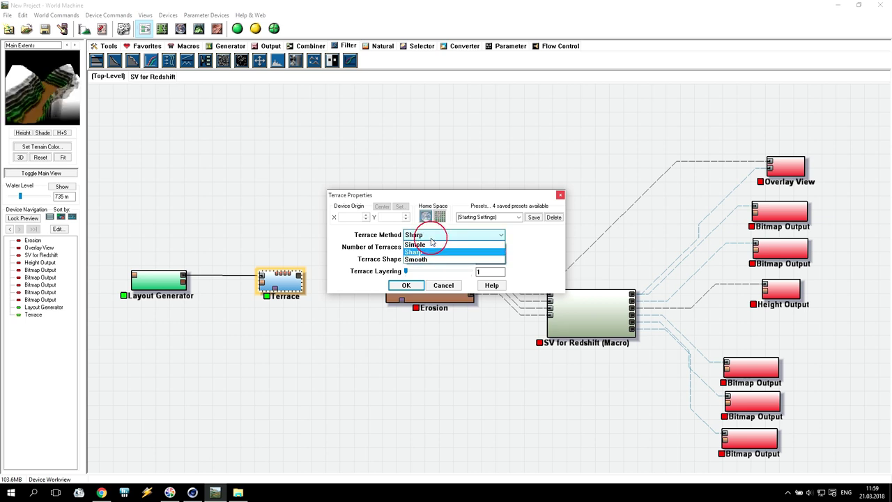
{"action": "left_click", "coordinate": [426, 259]}
{"action": "left_click", "coordinate": [429, 236]}
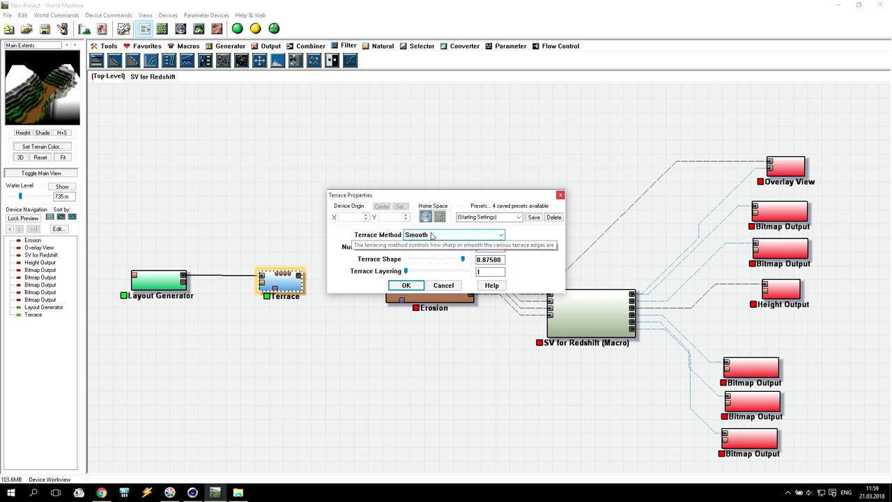
{"action": "left_click", "coordinate": [427, 251]}
{"action": "mouse_move", "coordinate": [412, 247]}
{"action": "left_mouse_down"}
{"action": "mouse_move", "coordinate": [420, 247]}
{"action": "mouse_move", "coordinate": [411, 252]}
{"action": "left_mouse_up"}
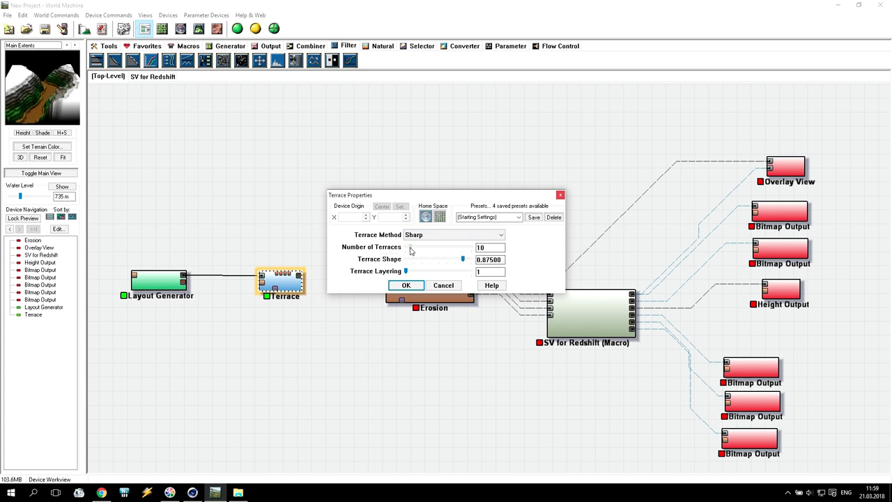
{"action": "left_click_drag", "start_coordinate": [465, 261], "coordinate": [421, 276]}
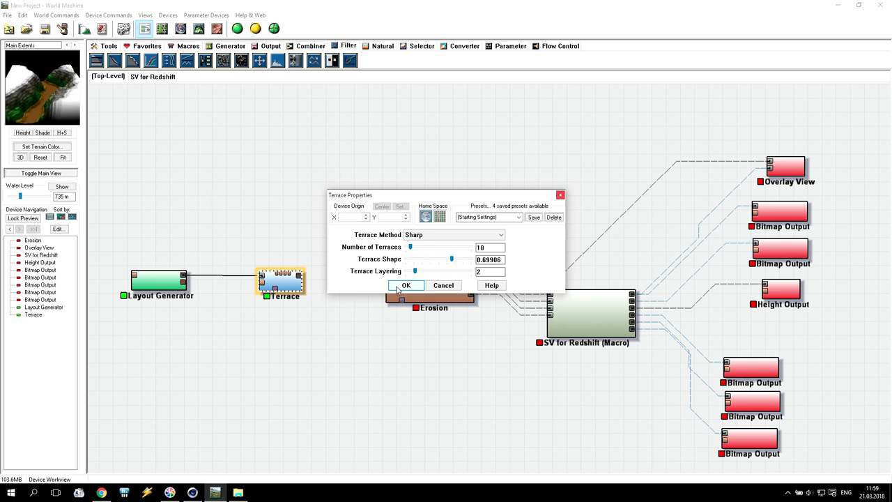
{"action": "left_click", "coordinate": [398, 288]}
{"action": "left_click_drag", "start_coordinate": [302, 276], "coordinate": [390, 277]}
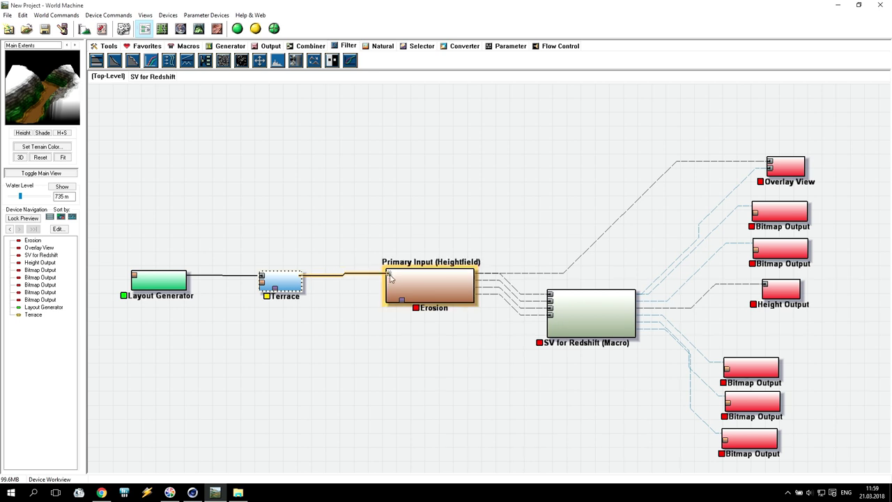
- Preview the Erosion and Overlay View results, then build every device in the network
{"action": "left_click", "coordinate": [430, 285]}
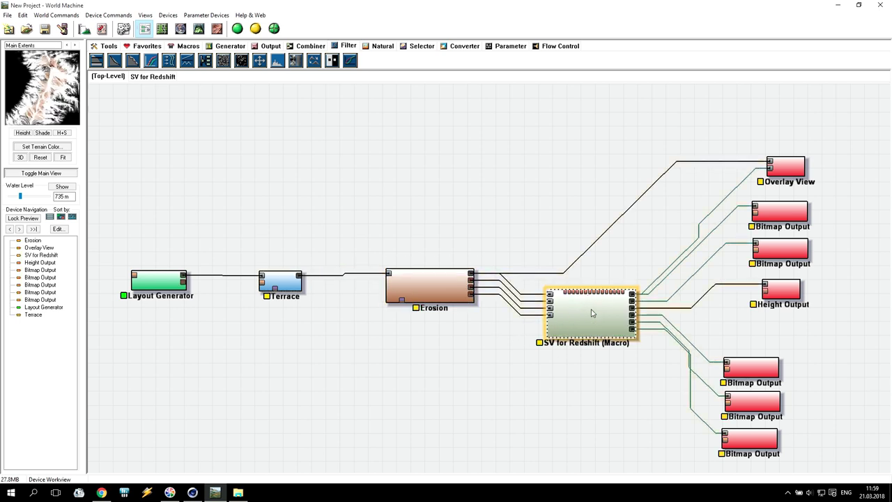
{"action": "left_click", "coordinate": [782, 167]}
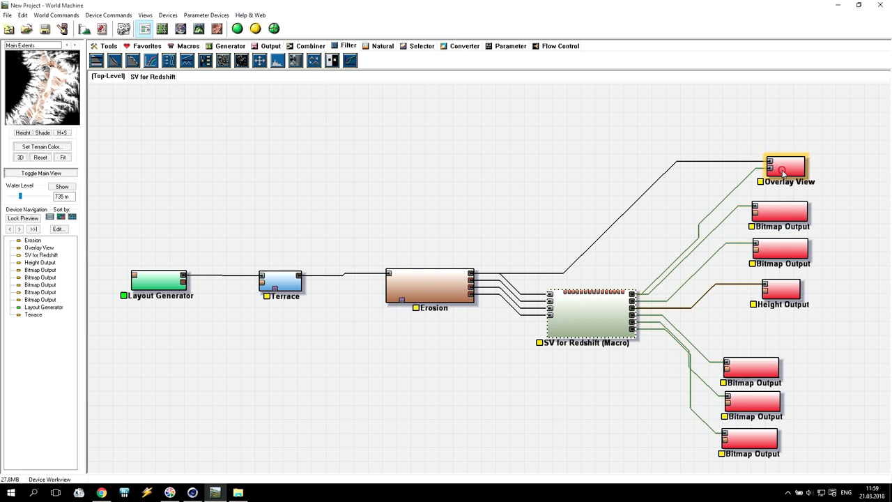
{"action": "left_click", "coordinate": [237, 29]}
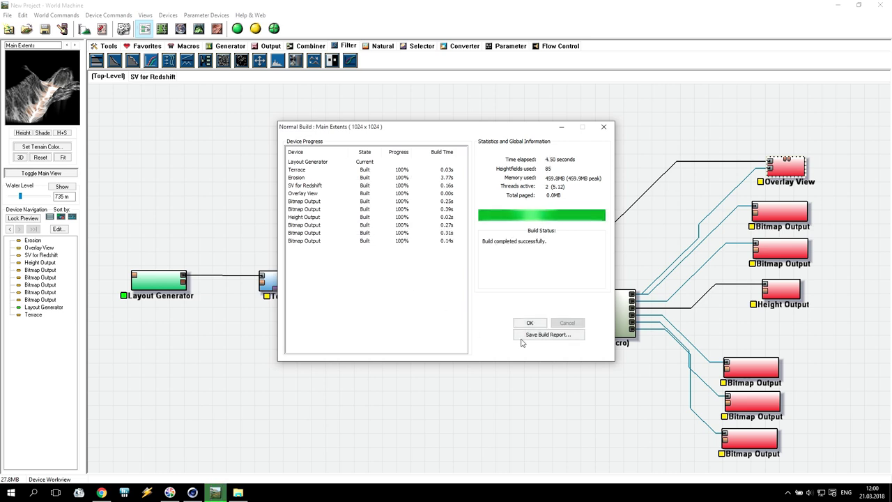
{"action": "left_click", "coordinate": [529, 322]}
- Orbit the eroded terrain in the 3D View, then return to the device graph
{"action": "left_click", "coordinate": [199, 27]}
{"action": "left_click_drag", "start_coordinate": [556, 315], "coordinate": [494, 261]}
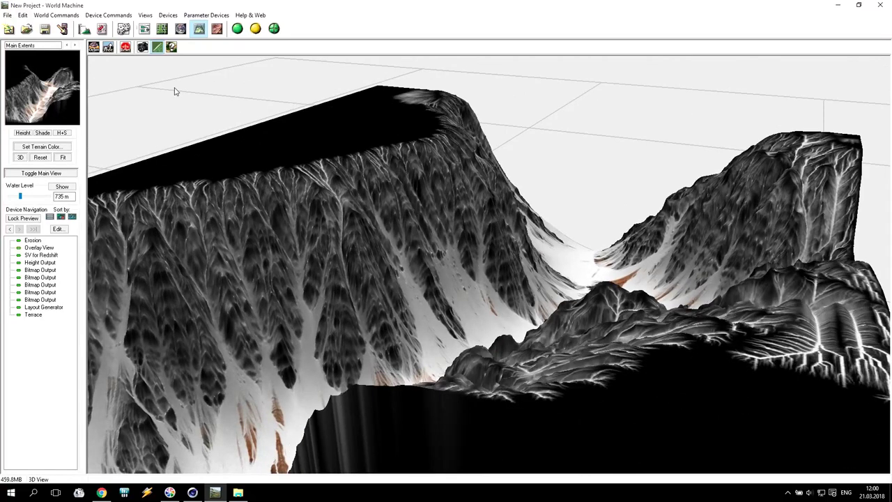
{"action": "left_click", "coordinate": [145, 29]}
- Move both Bitmap Outputs further right of the SV for Redshift macro, then switch to Cinema 4D
{"action": "left_click", "coordinate": [589, 319]}
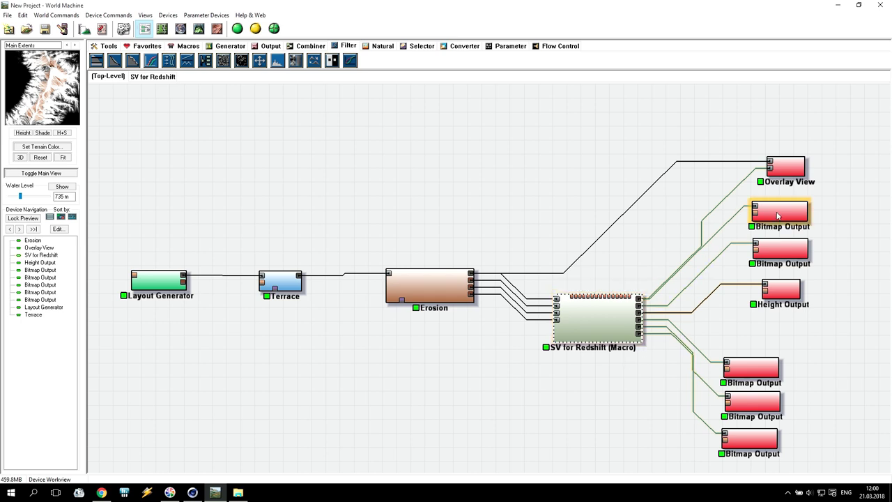
{"action": "left_click_drag", "start_coordinate": [778, 215], "coordinate": [822, 219]}
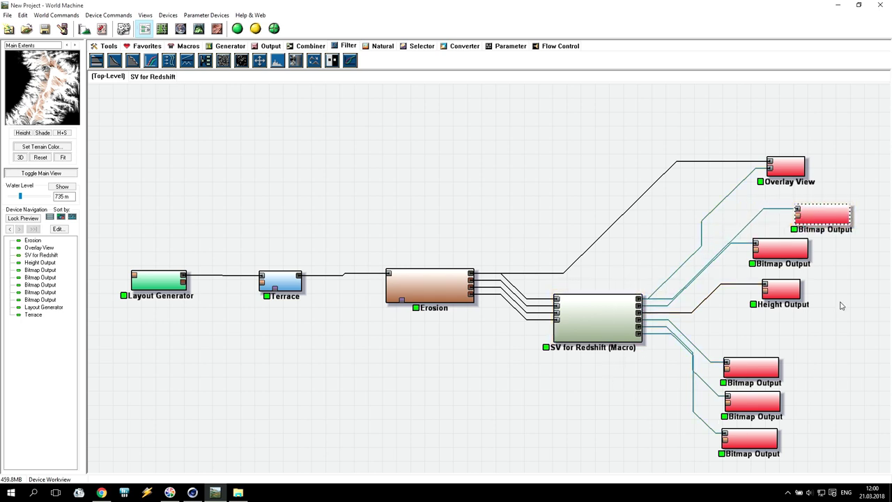
{"action": "left_click_drag", "start_coordinate": [781, 250], "coordinate": [830, 251]}
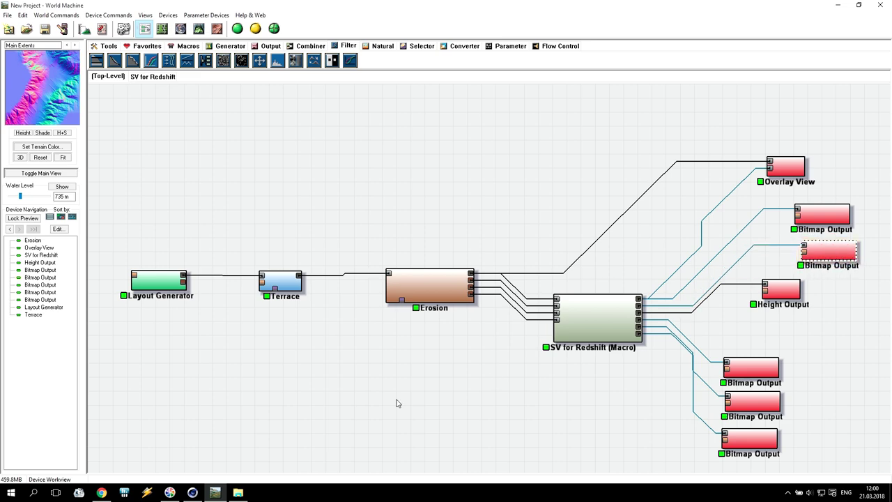
{"action": "left_click", "coordinate": [193, 492]}
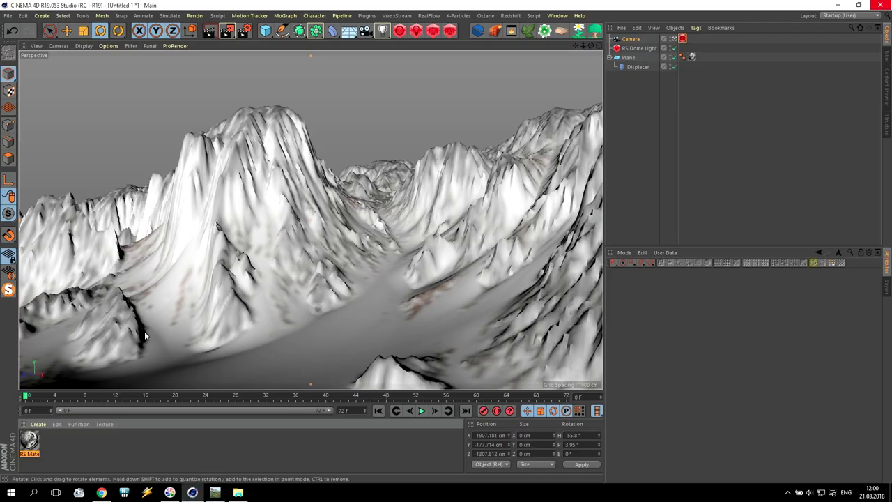
{"action": "double_click", "coordinate": [32, 443]}
{"action": "left_click", "coordinate": [277, 102]}
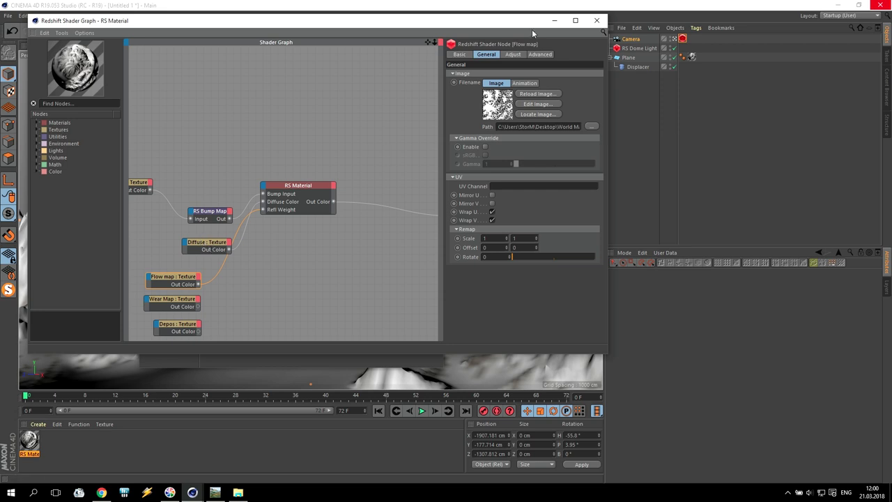
{"action": "left_click", "coordinate": [596, 21]}
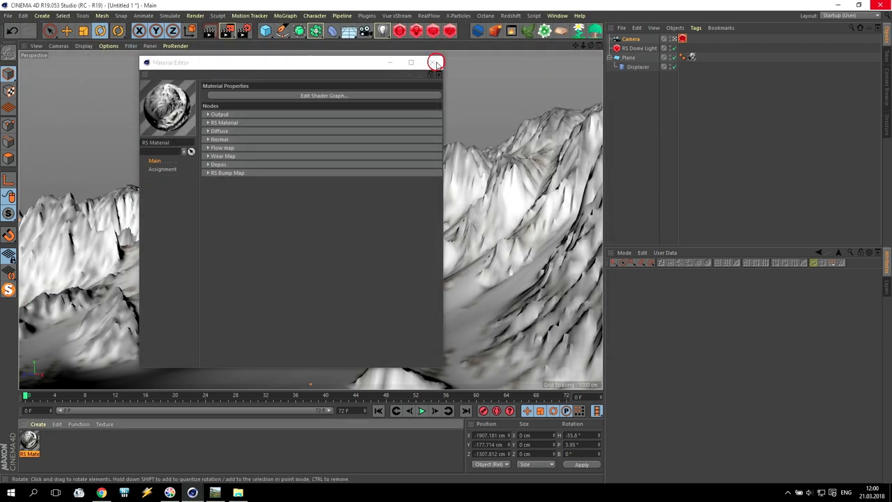
{"action": "left_click", "coordinate": [435, 63]}
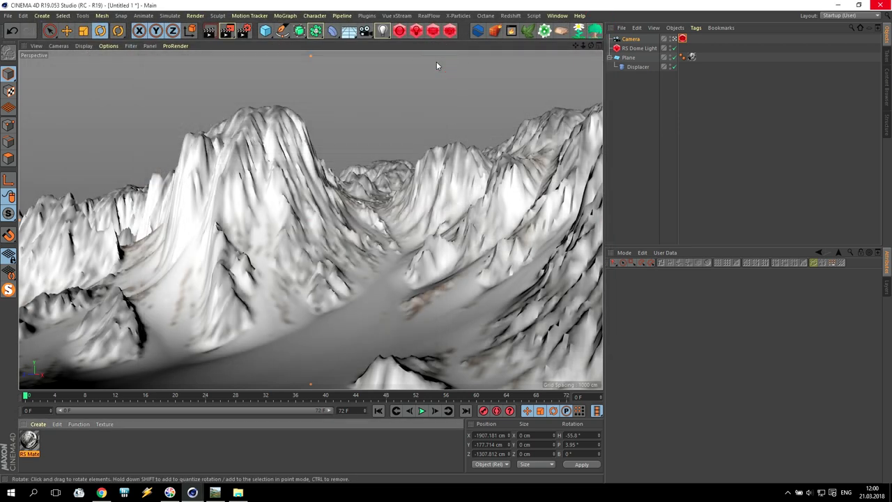